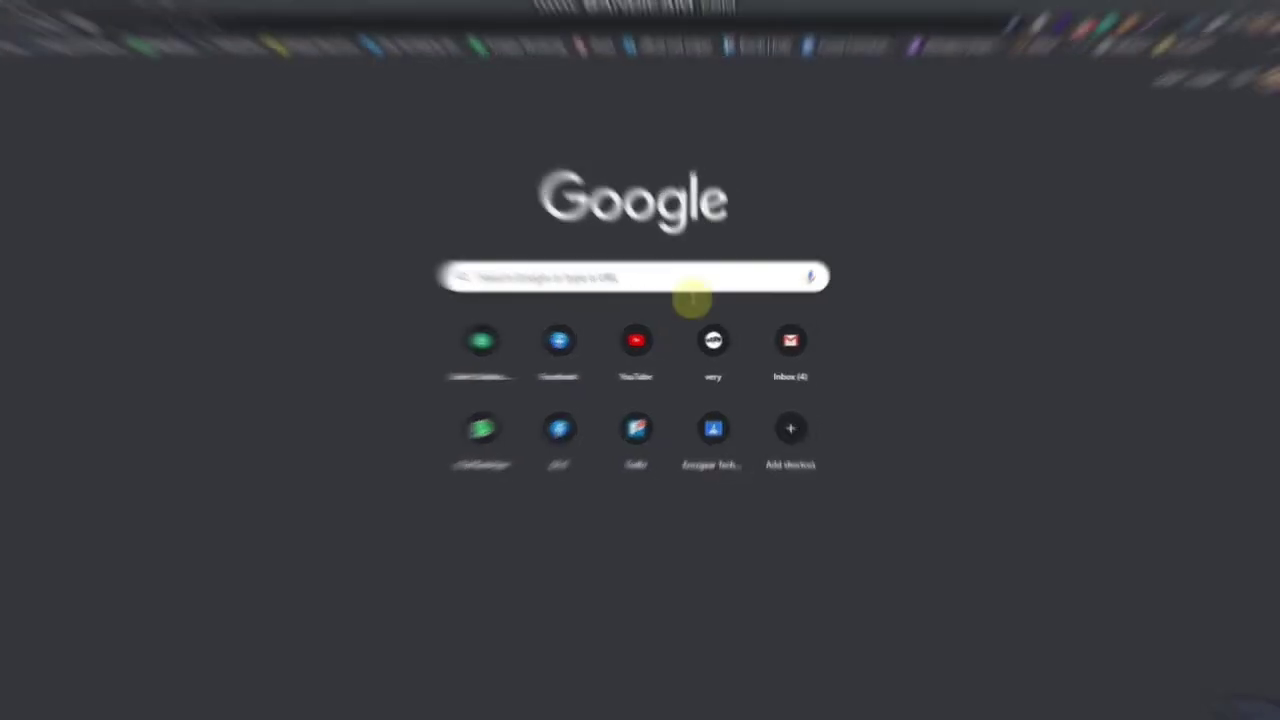
Search Google for 'xampp server'.
left_click(629, 279)
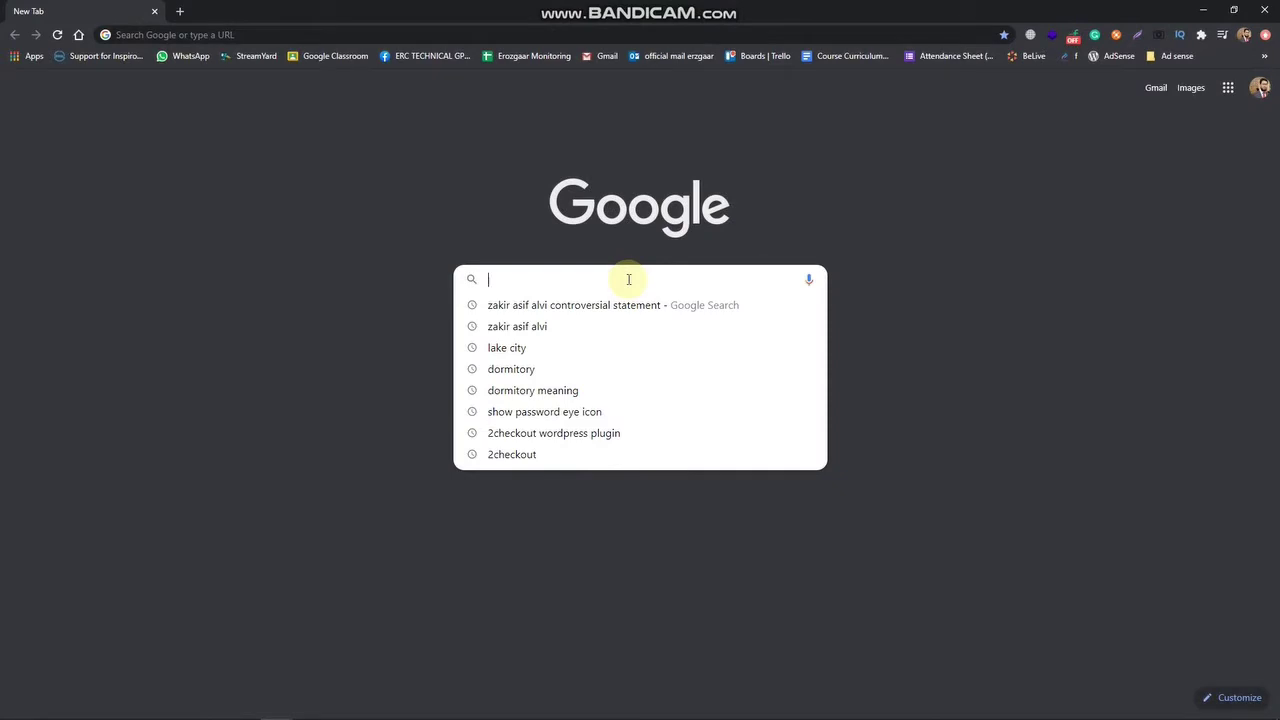
type("xampp")
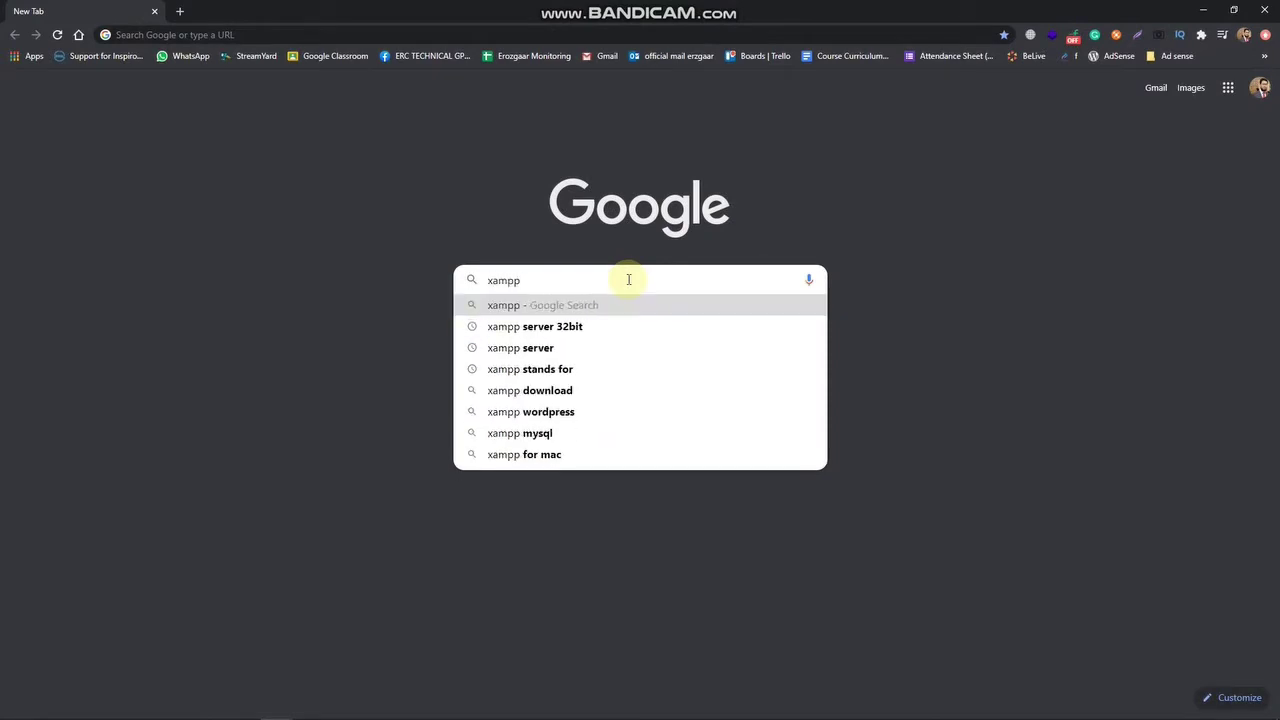
type(" server")
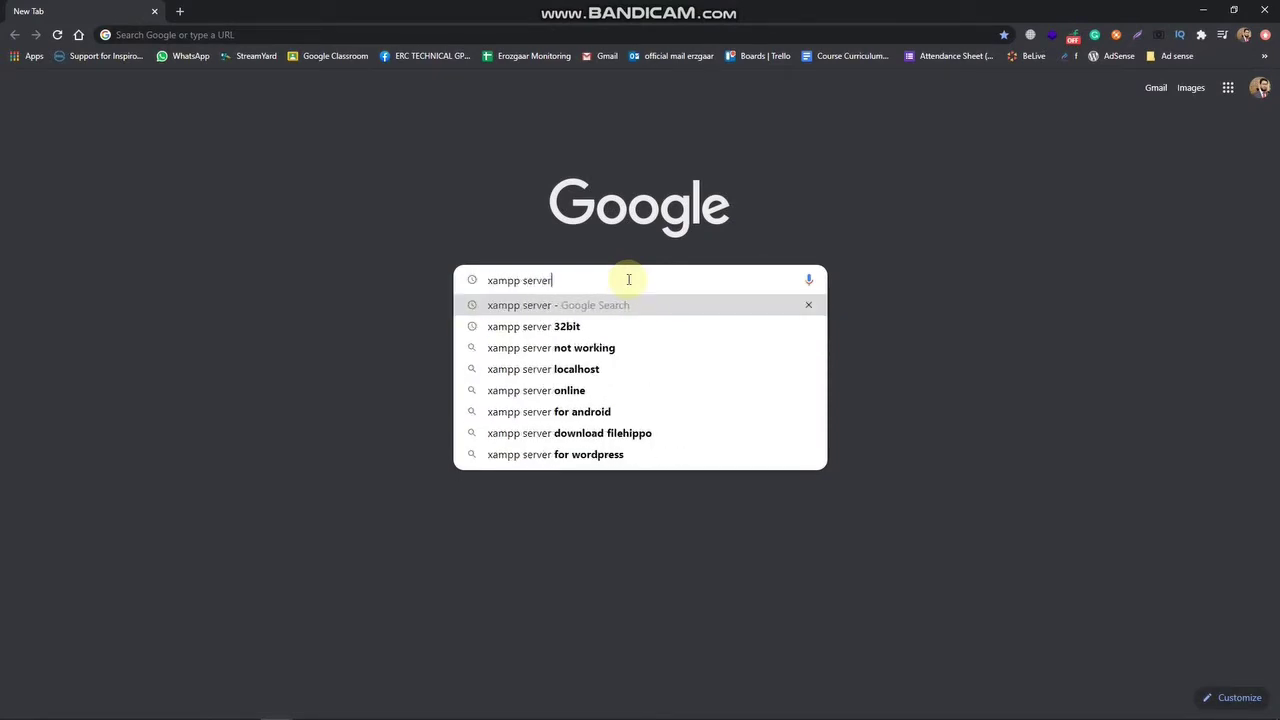
key("Return")
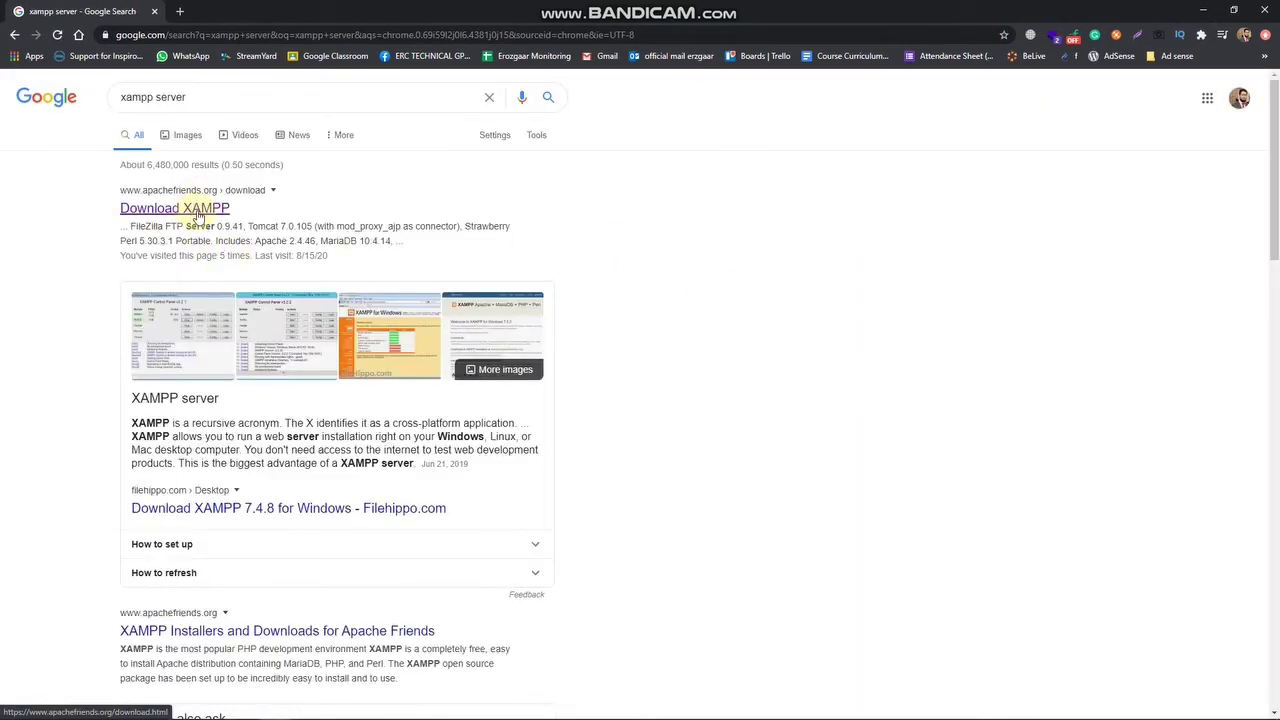
Open the apachefriends.org Download XAMPP result and look over the XAMPP for Windows installer tables.
right_click(196, 213)
left_click(180, 213)
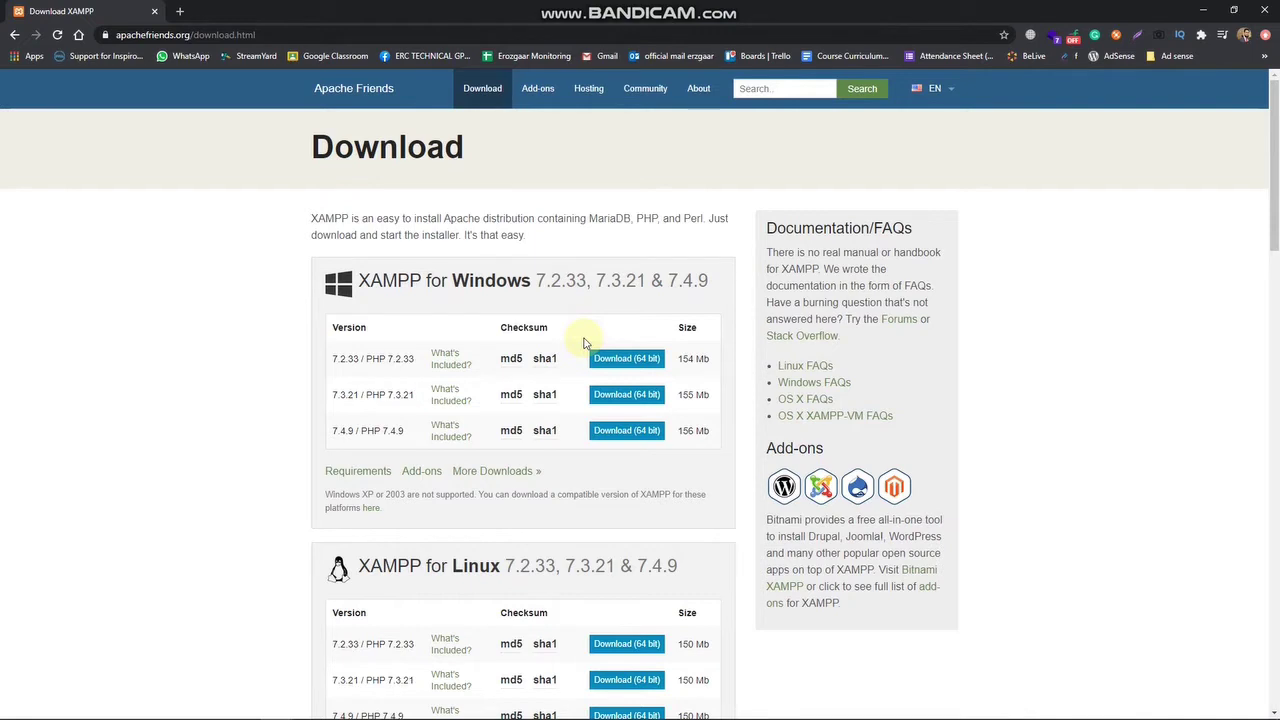
left_click(600, 362)
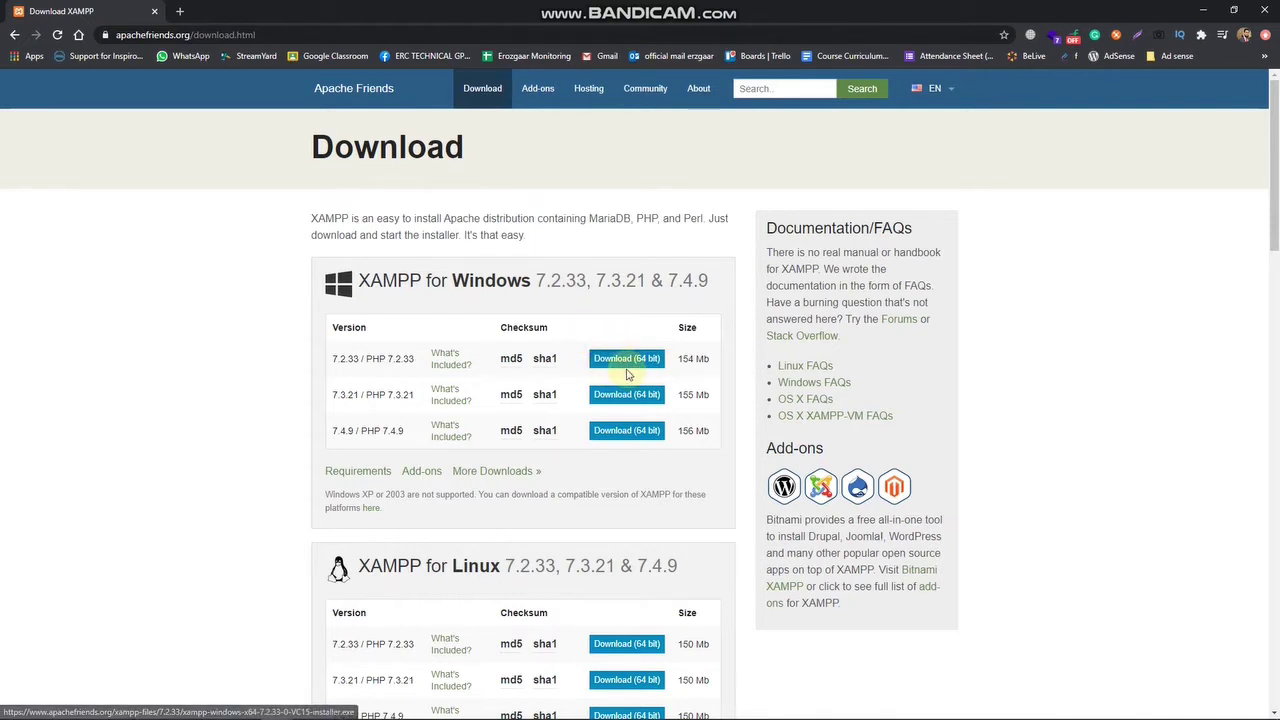
scroll(586, 414, "down", 3)
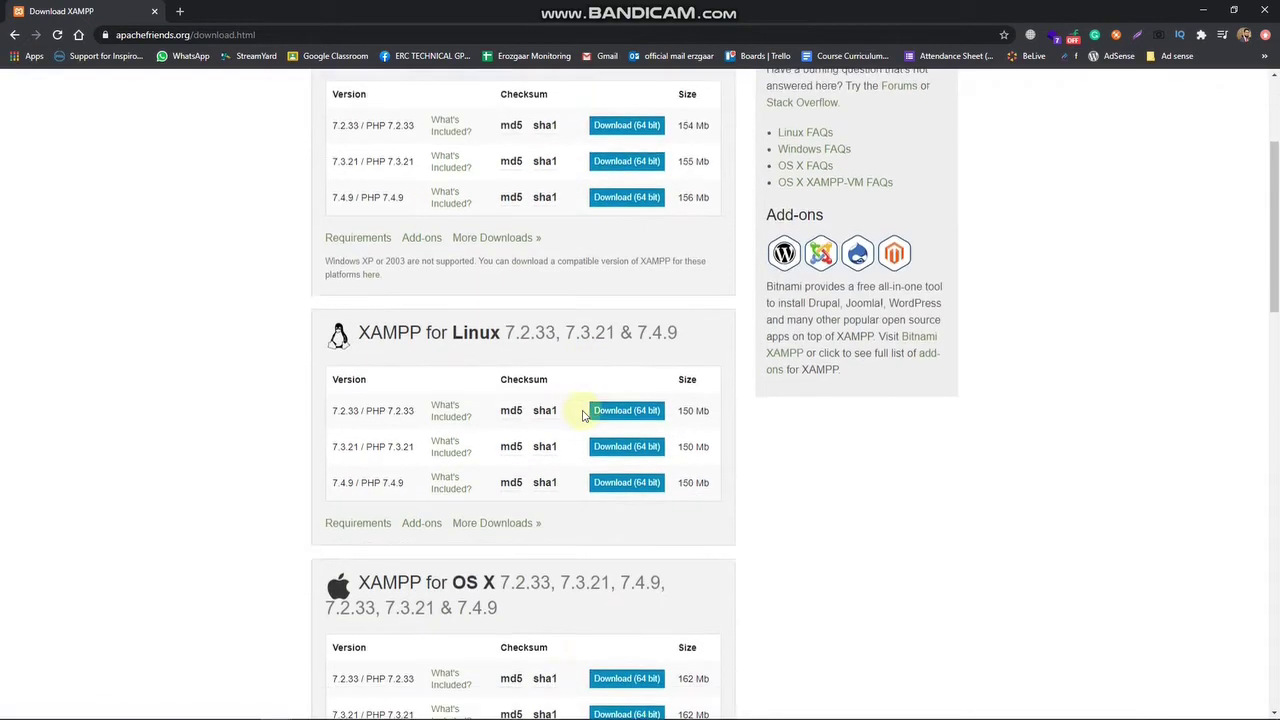
scroll(585, 415, "down", 15)
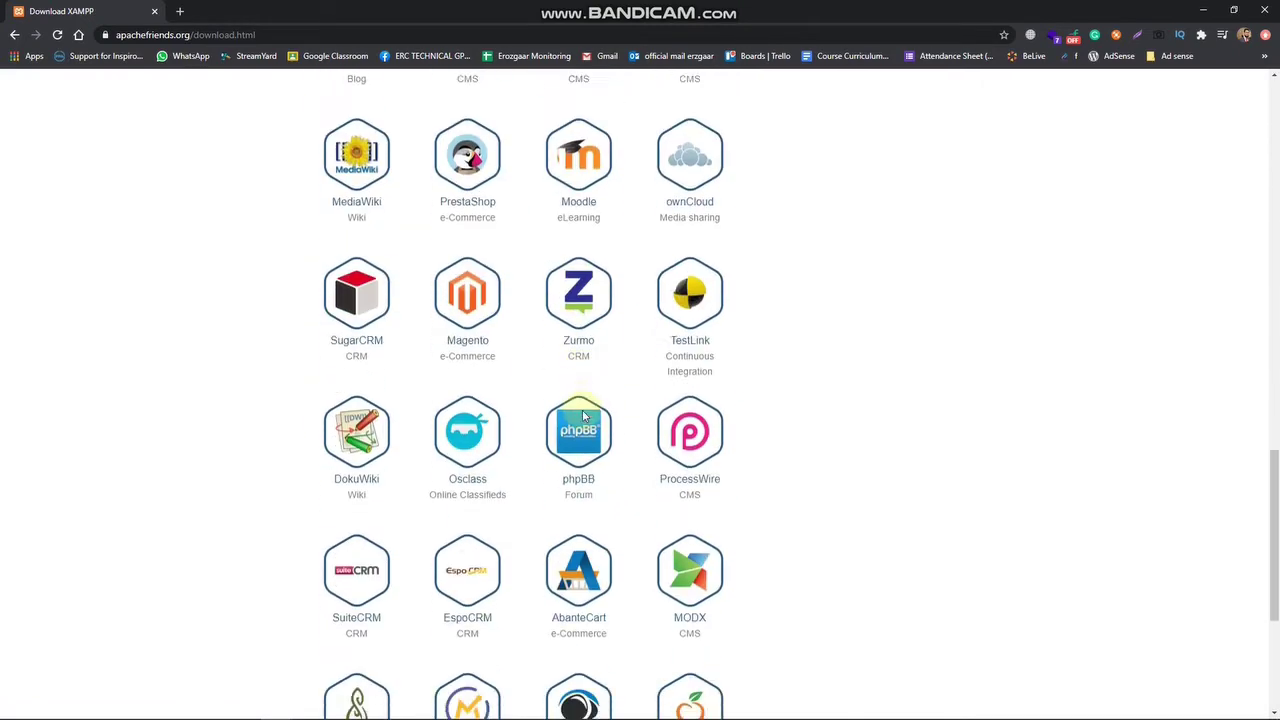
scroll(585, 415, "up", 17)
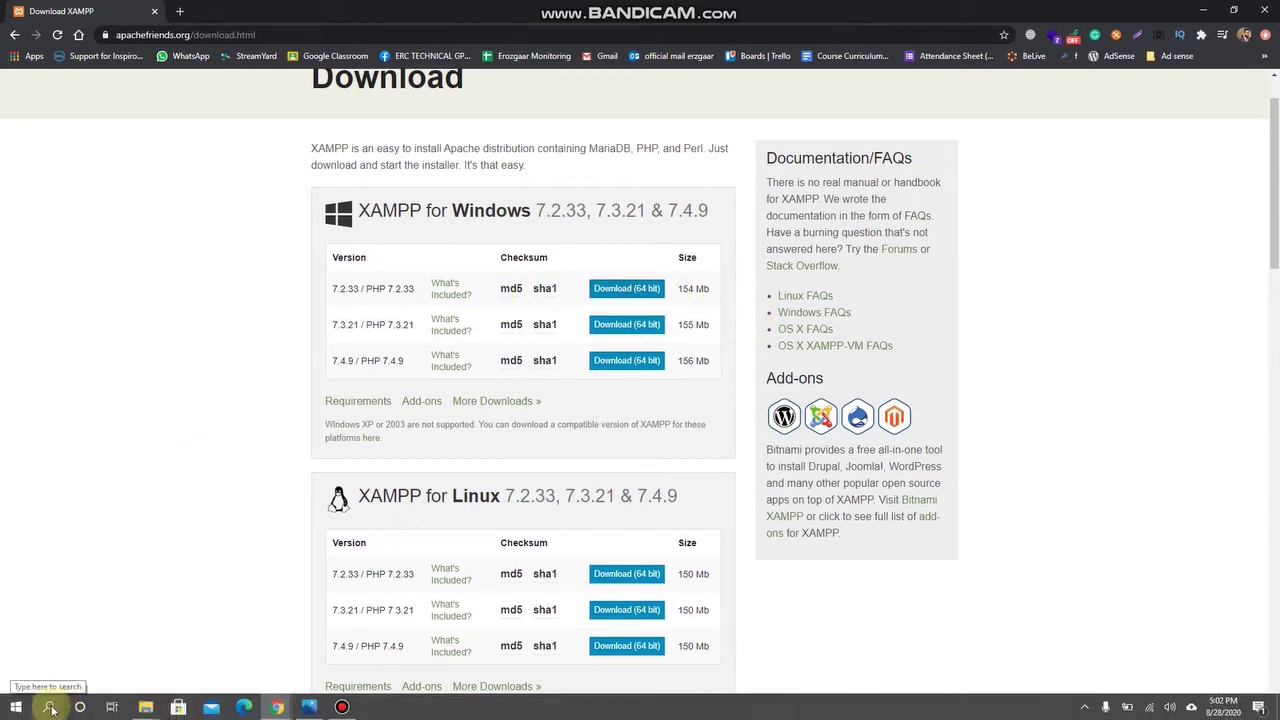
left_click(49, 709)
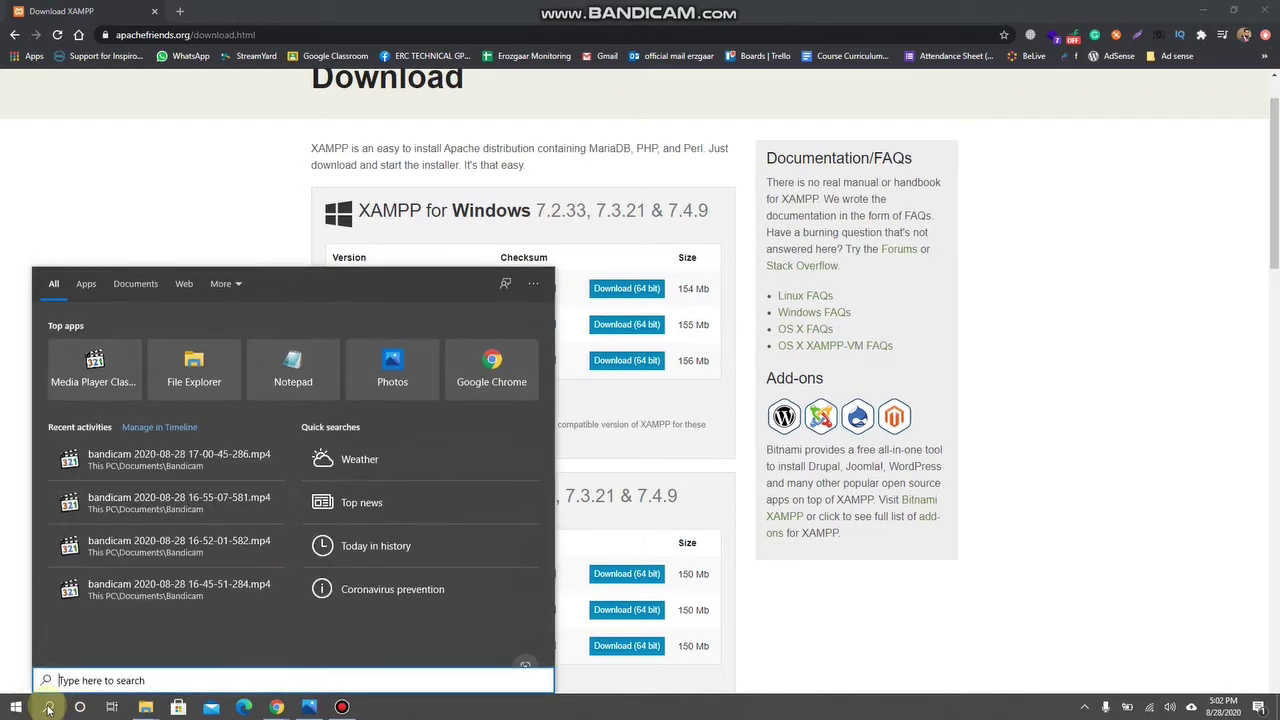
type("this")
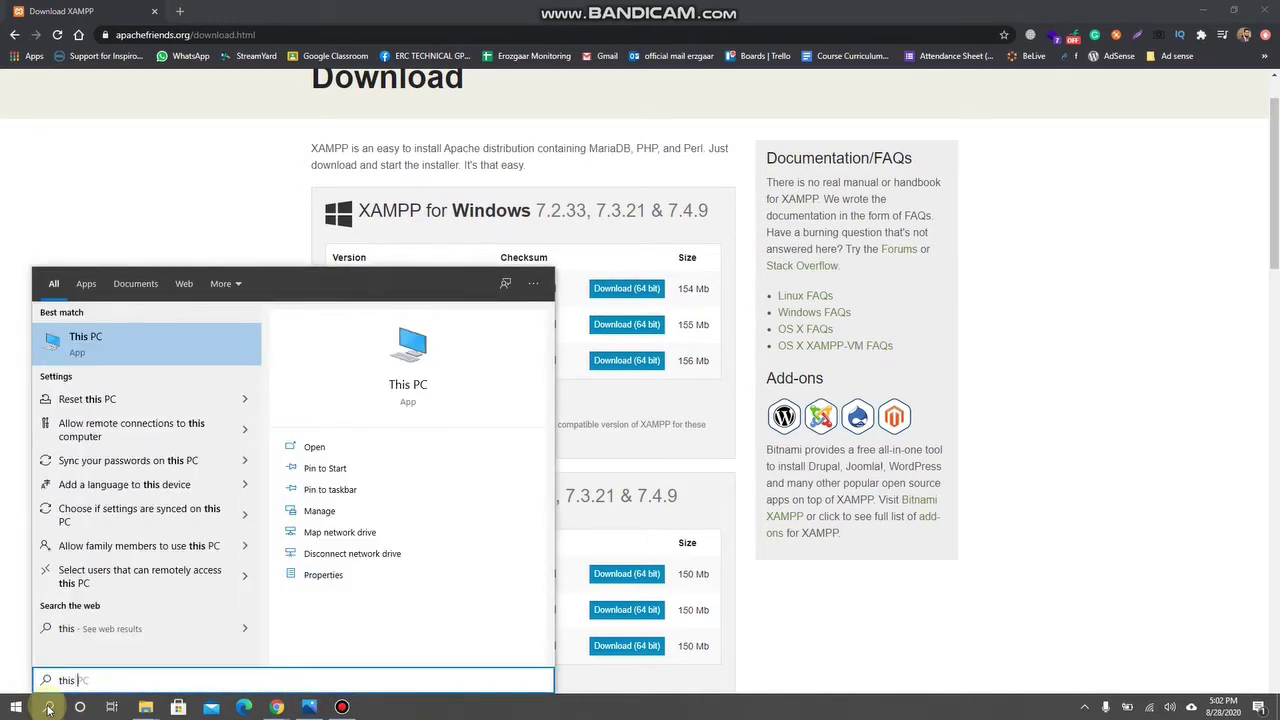
right_click(125, 338)
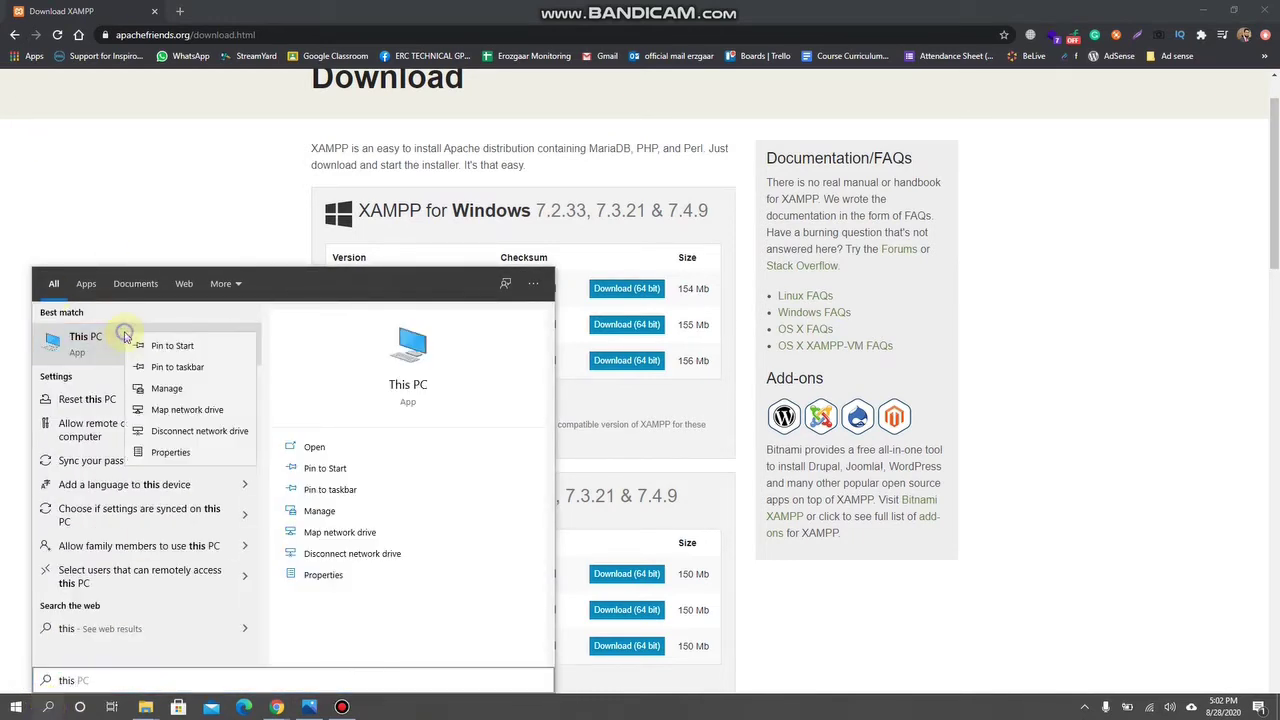
left_click(168, 452)
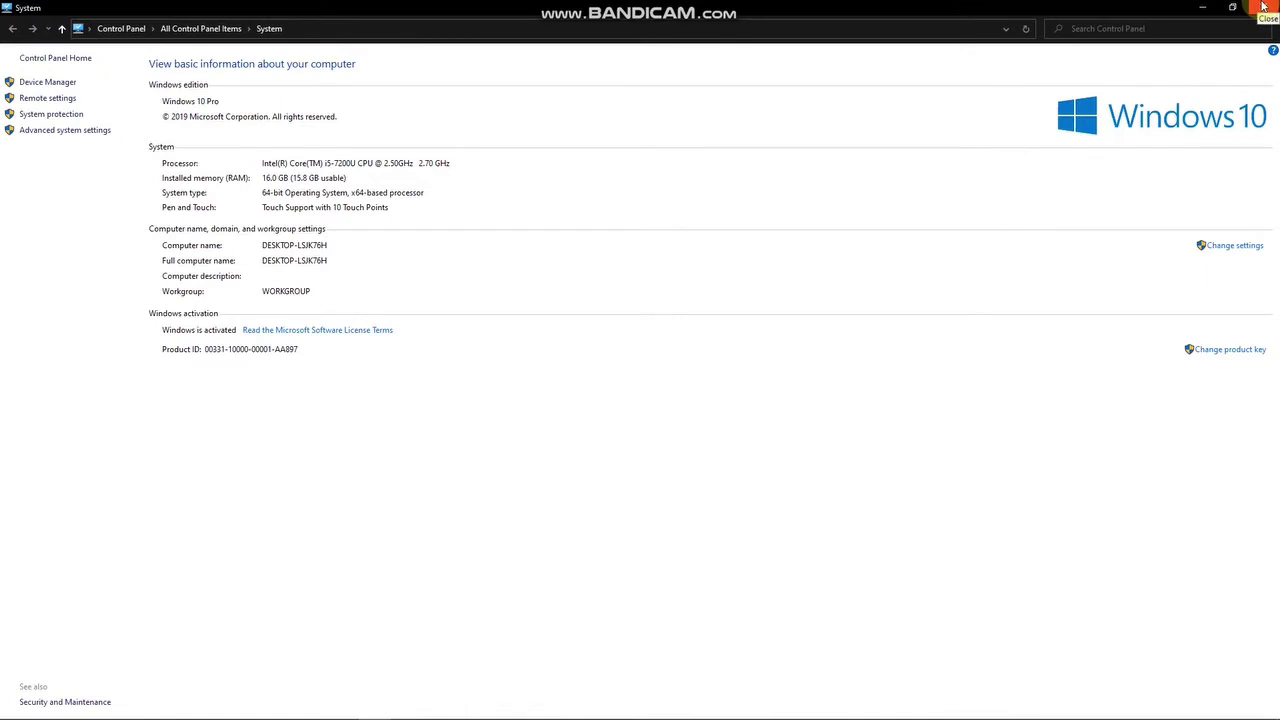
left_click(1263, 8)
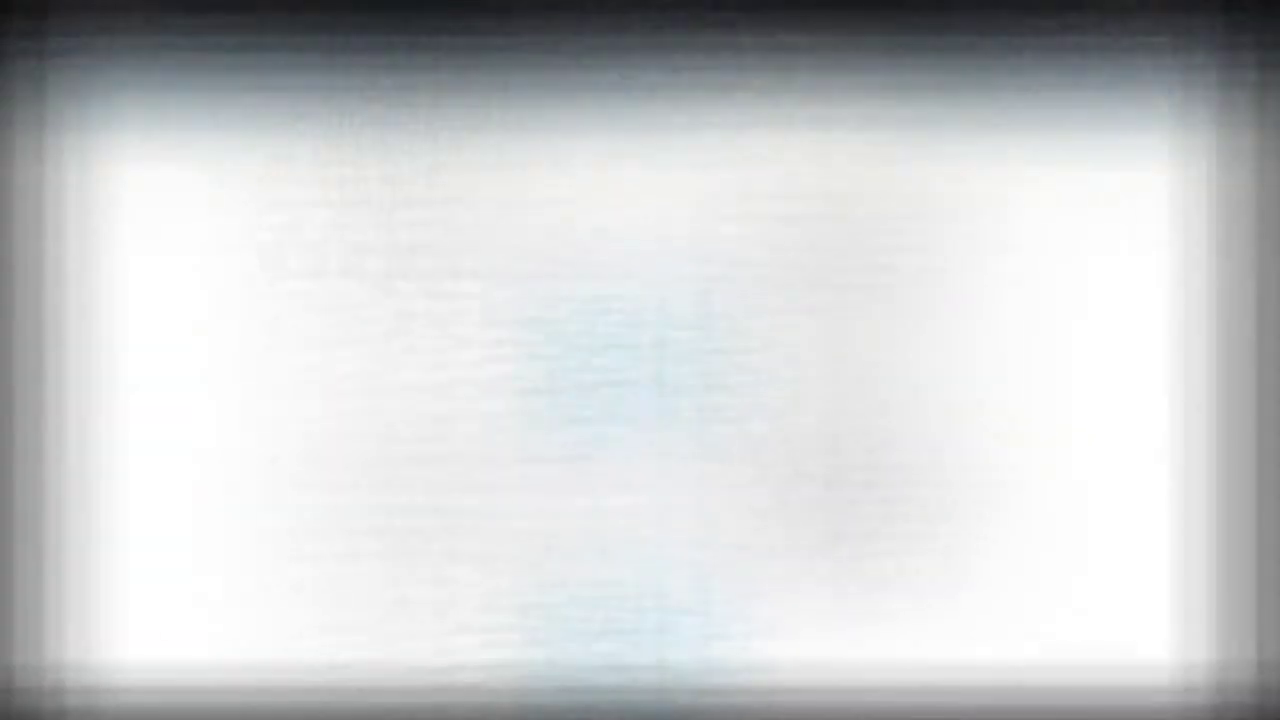
Download the 64-bit installer for XAMPP 7.2.33 / PHP 7.2.33 under XAMPP for Windows.
left_click(618, 395)
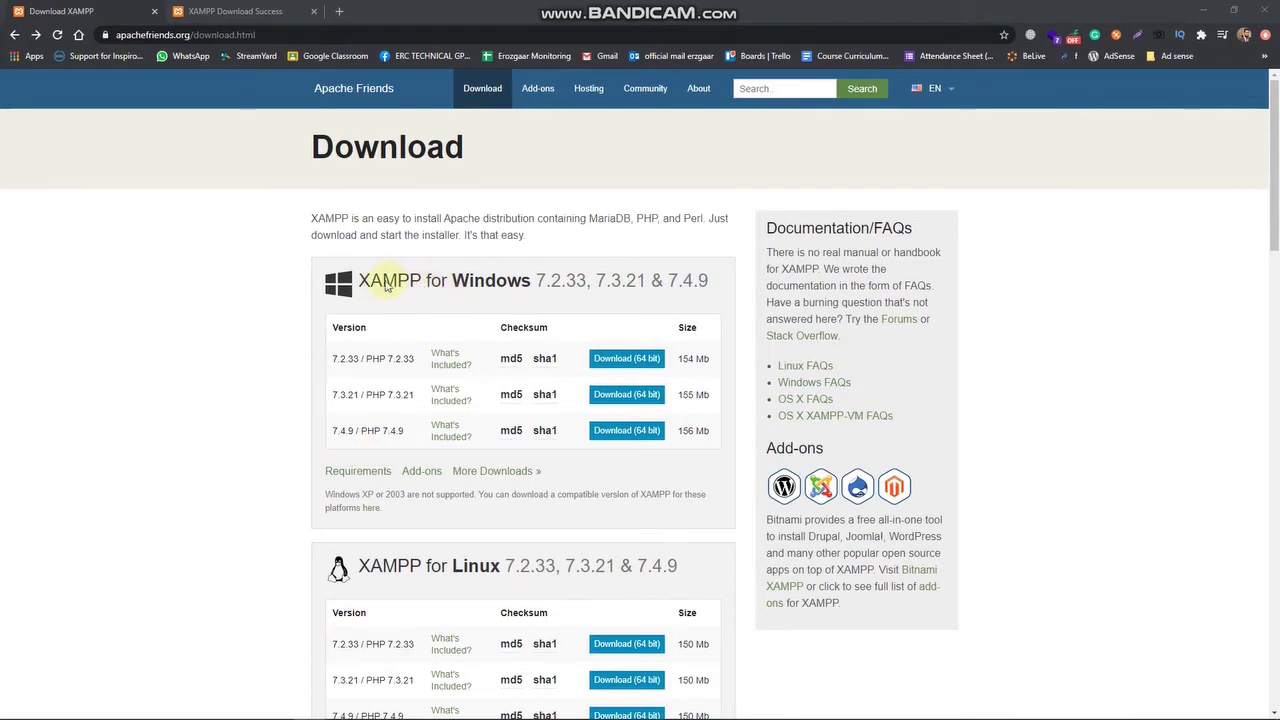
scroll(449, 366, "down", 2)
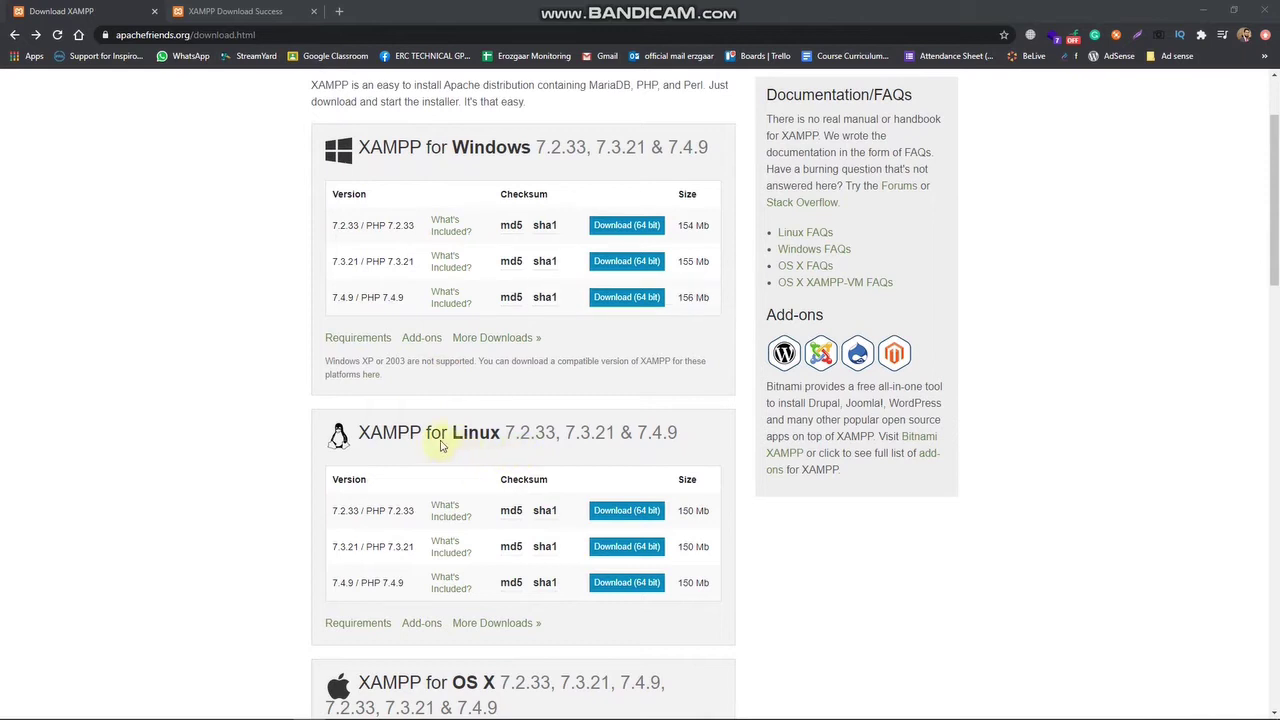
scroll(466, 434, "down", 1)
scroll(548, 410, "down", 1)
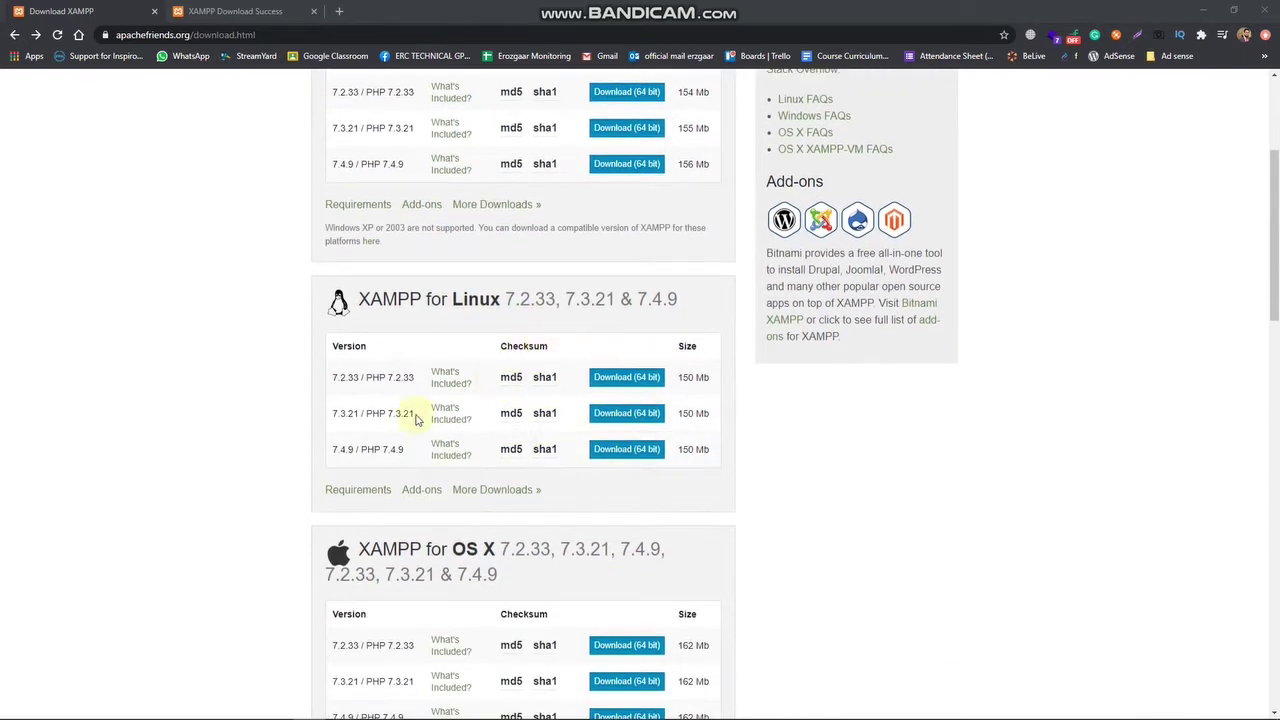
scroll(531, 449, "down", 2)
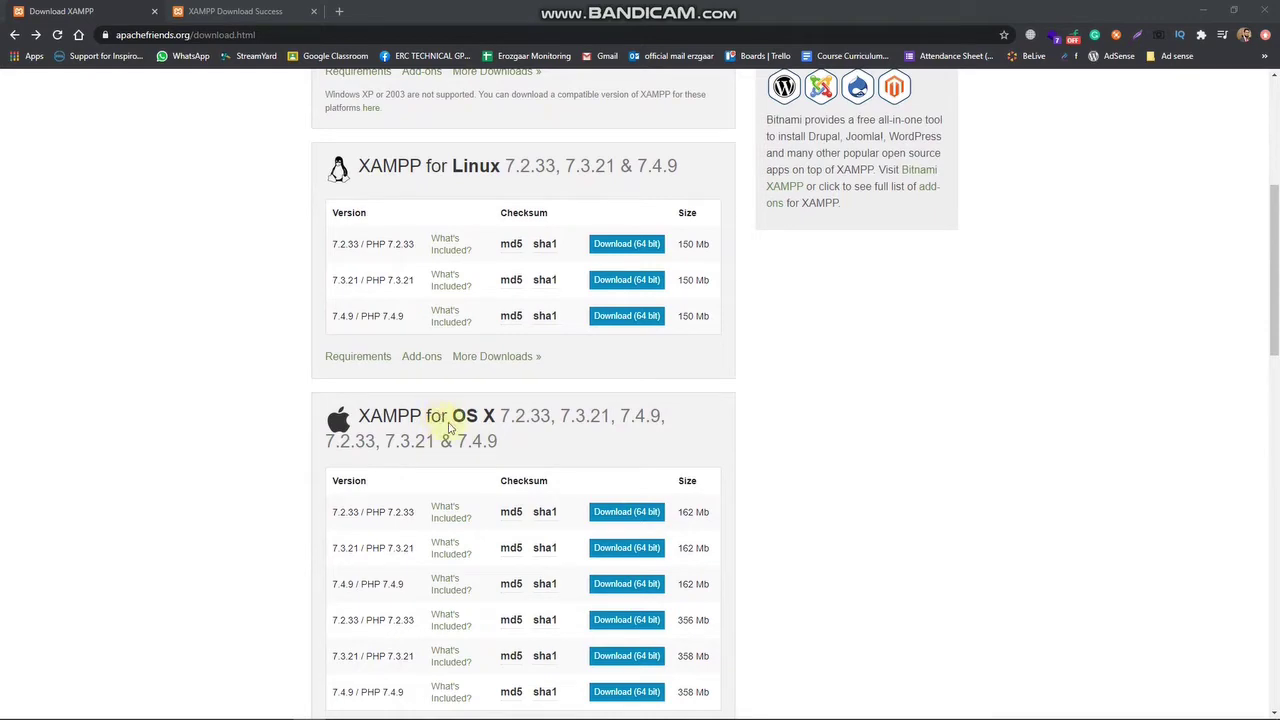
scroll(460, 420, "down", 2)
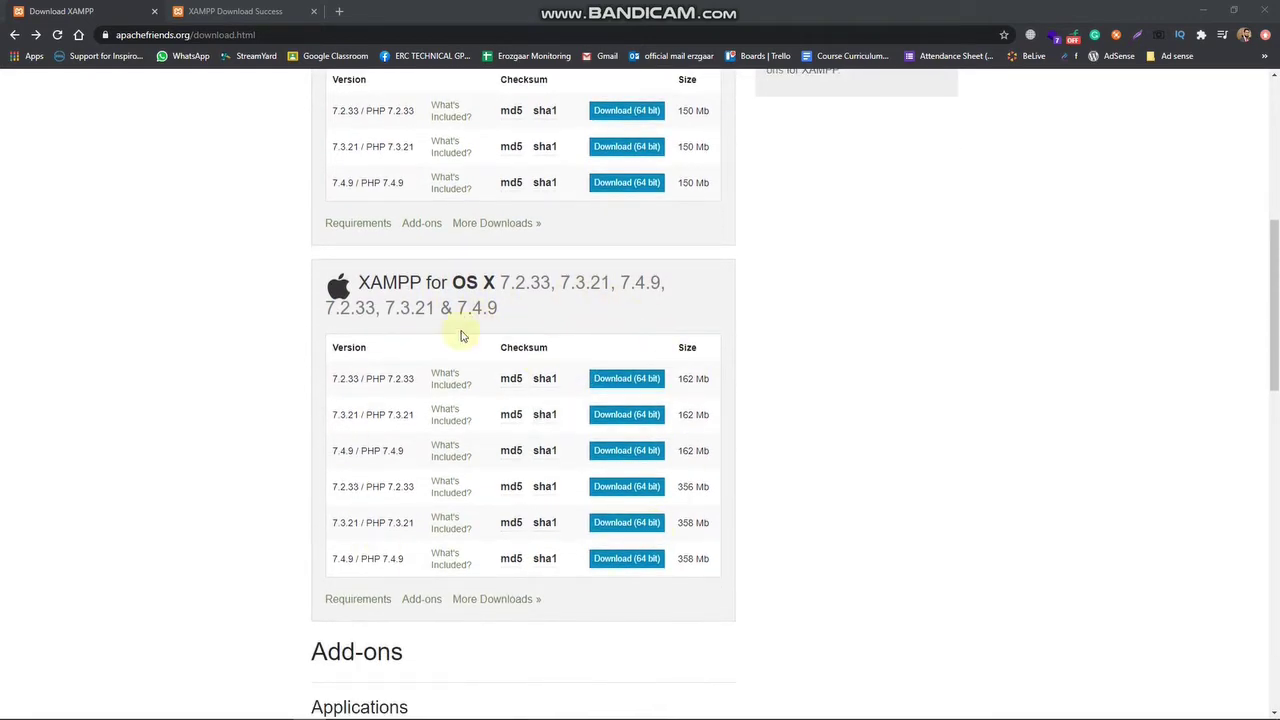
scroll(640, 505, "up", 8)
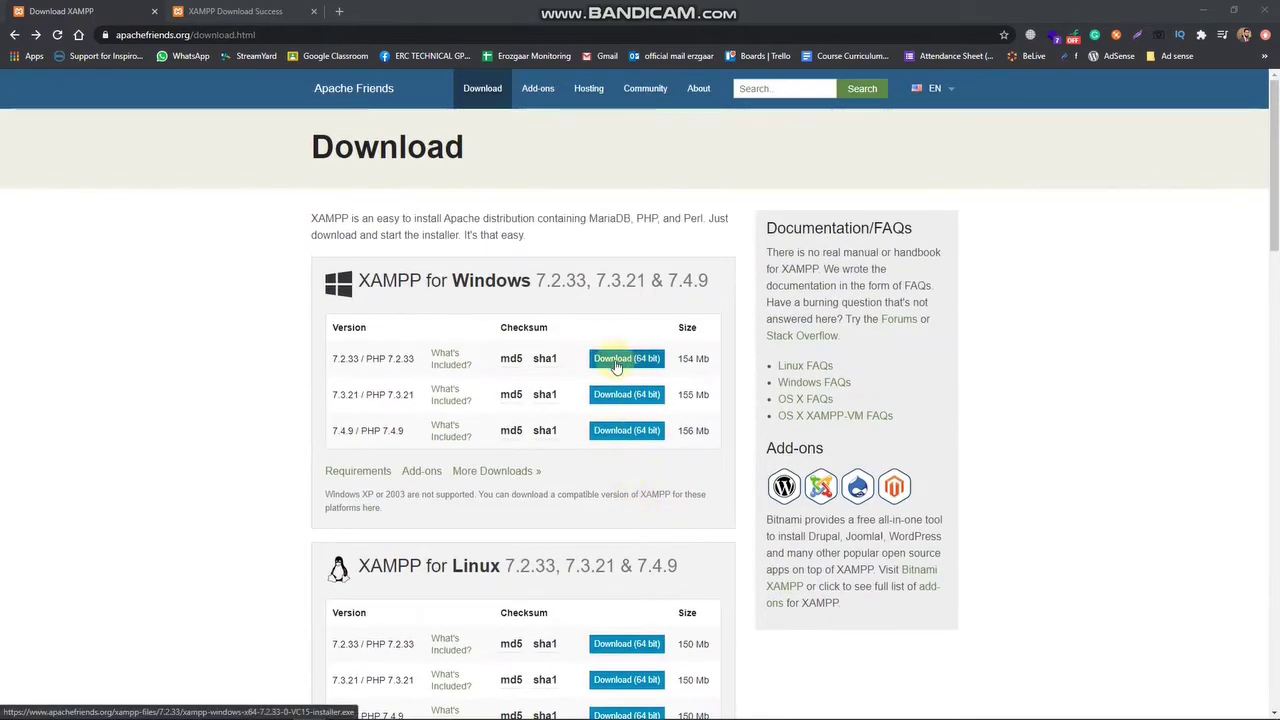
left_click(631, 368)
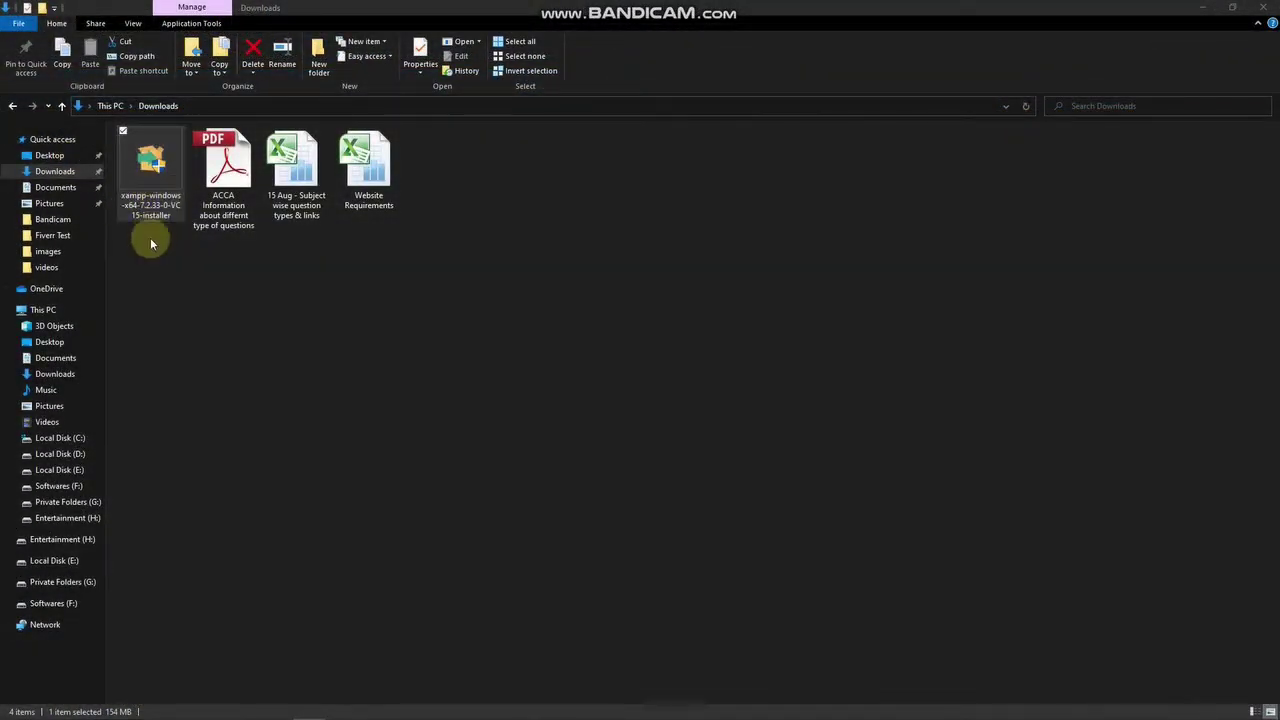
Run xampp-windows-x64-7.2.33-0-VC15-installer from Downloads and bring its Setup window forward.
left_click(166, 188)
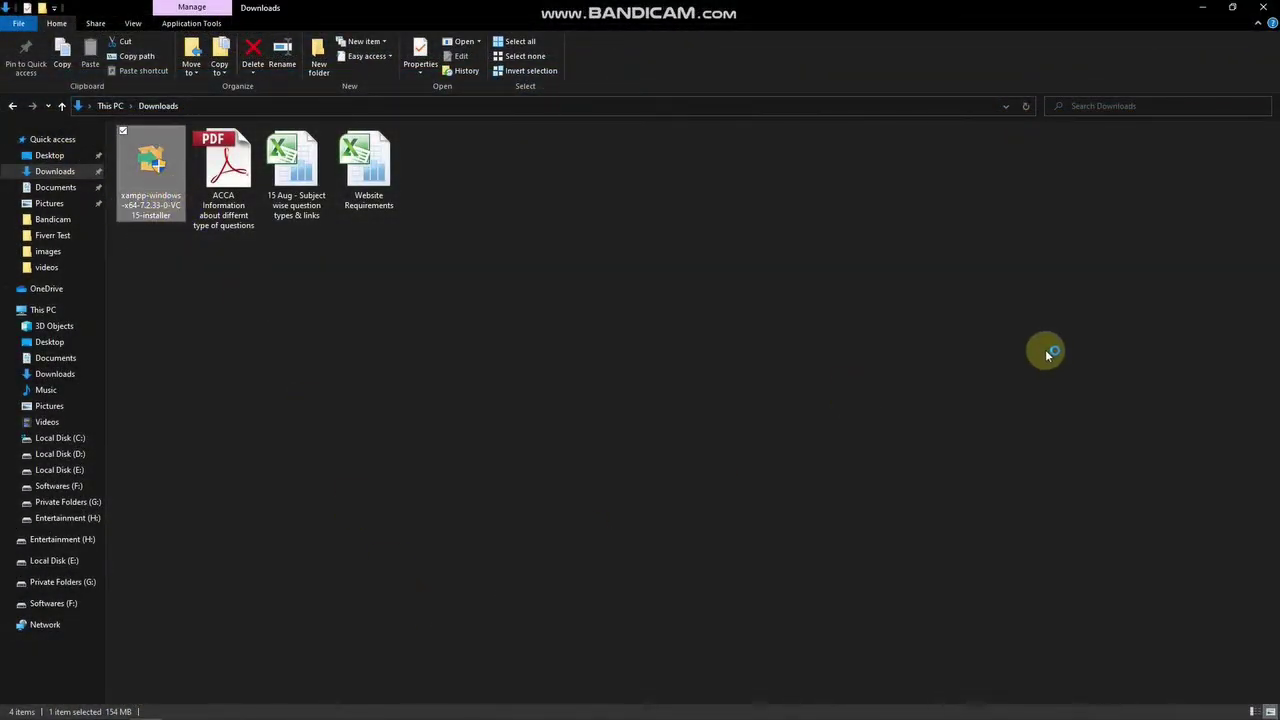
mouse_move(876, 717)
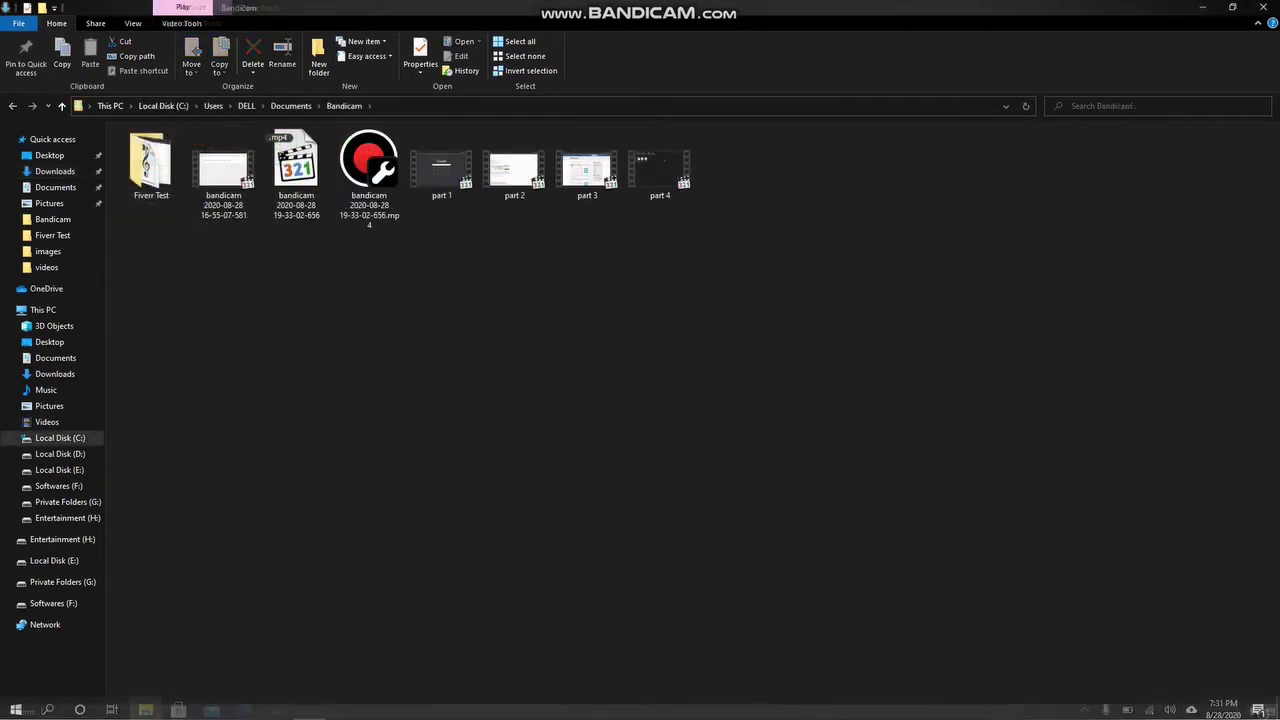
left_click(362, 707)
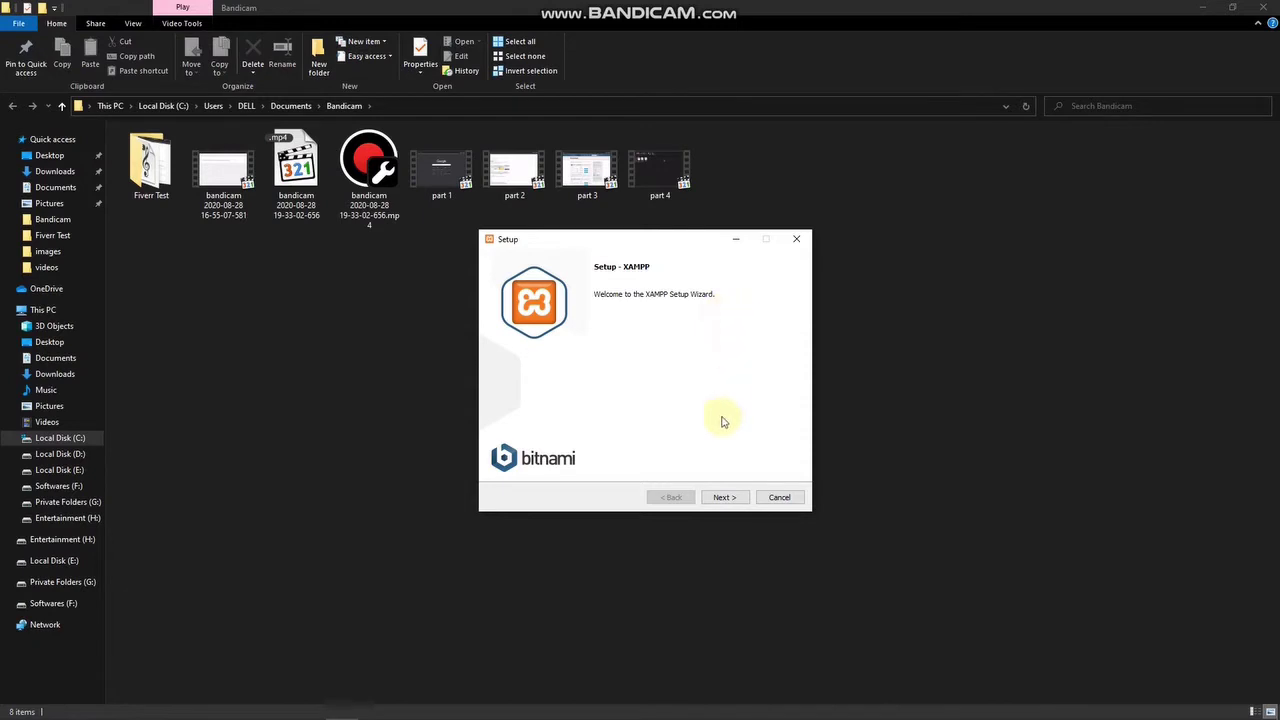
Accept the default components and try Local Disk D: as the installation folder.
left_click(716, 502)
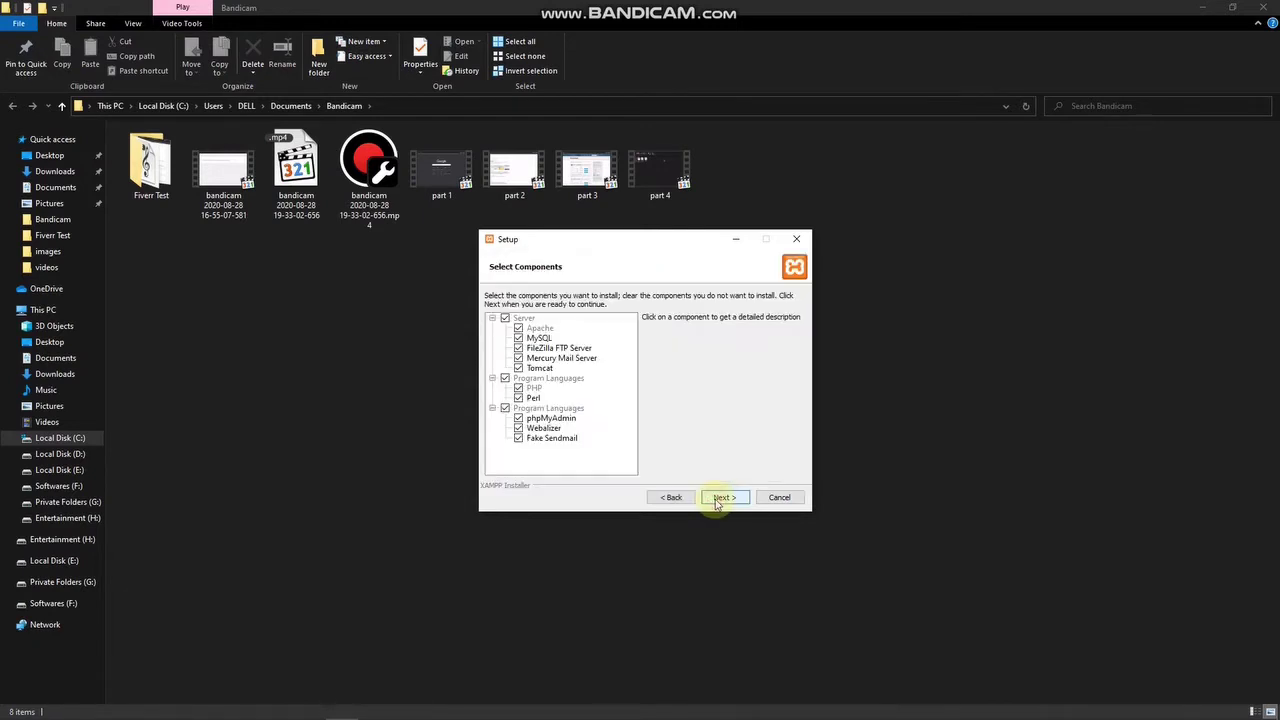
left_click(733, 497)
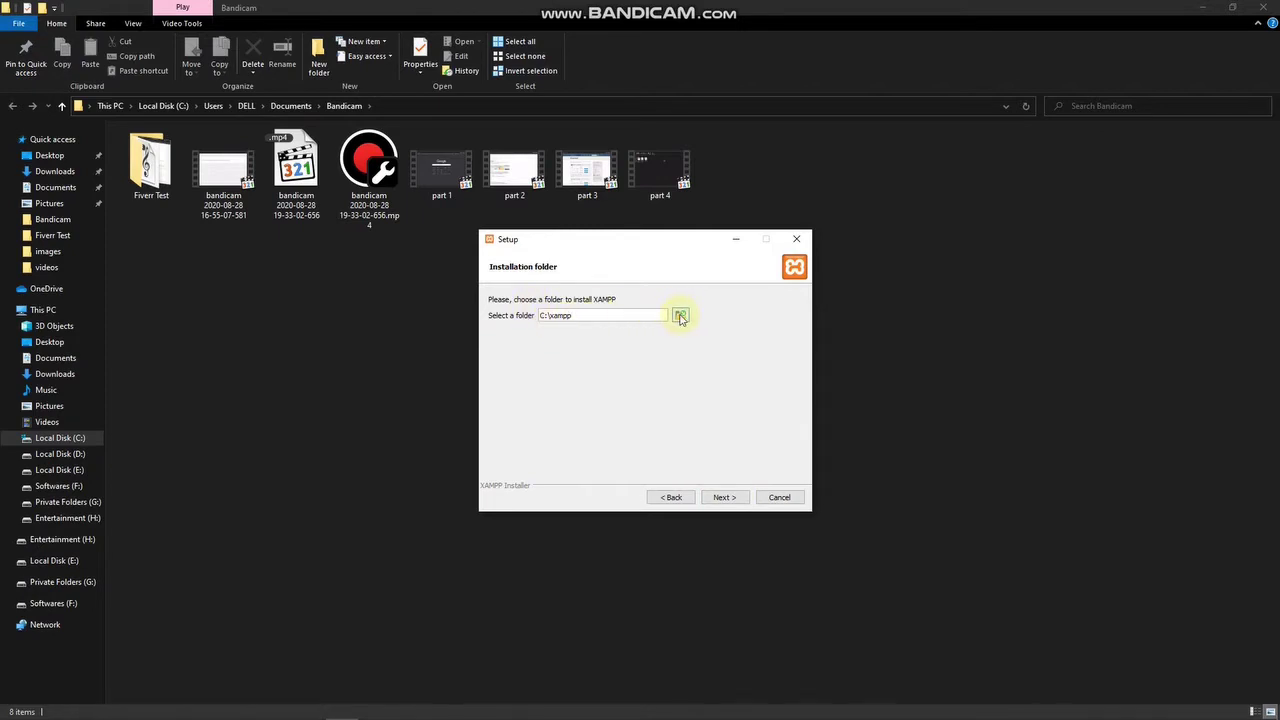
left_click(679, 316)
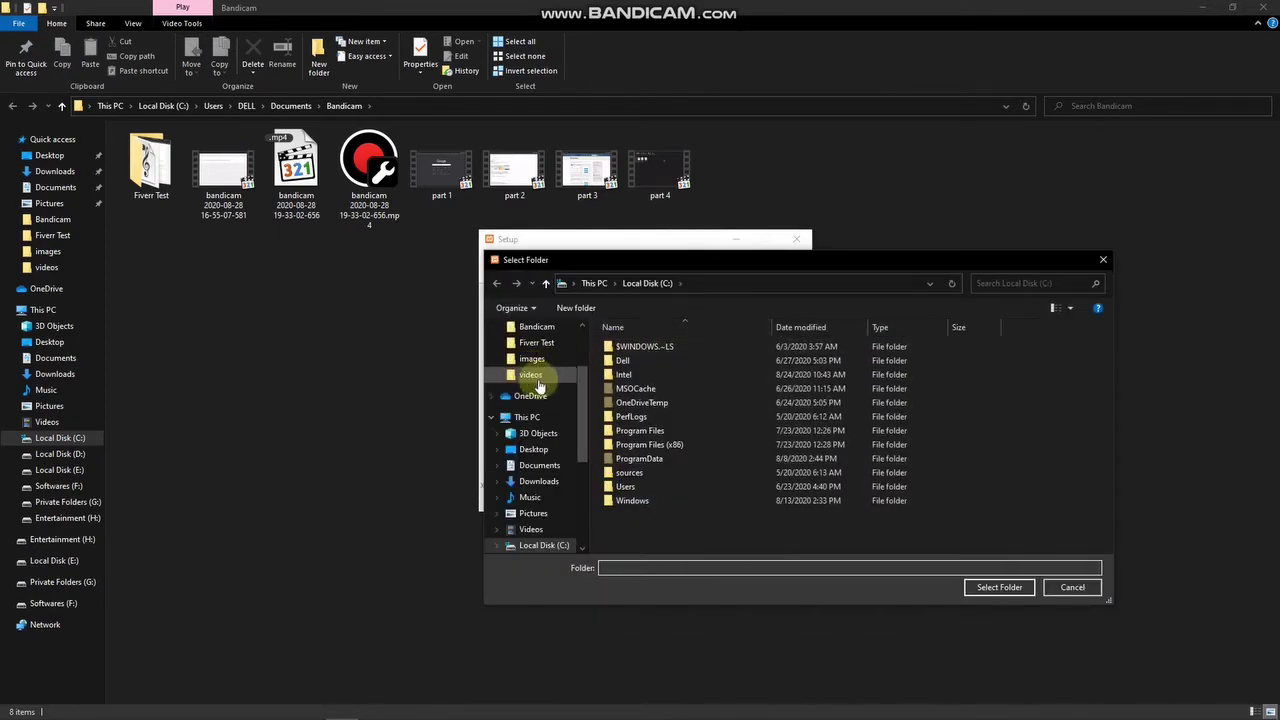
scroll(525, 418, "down", 1)
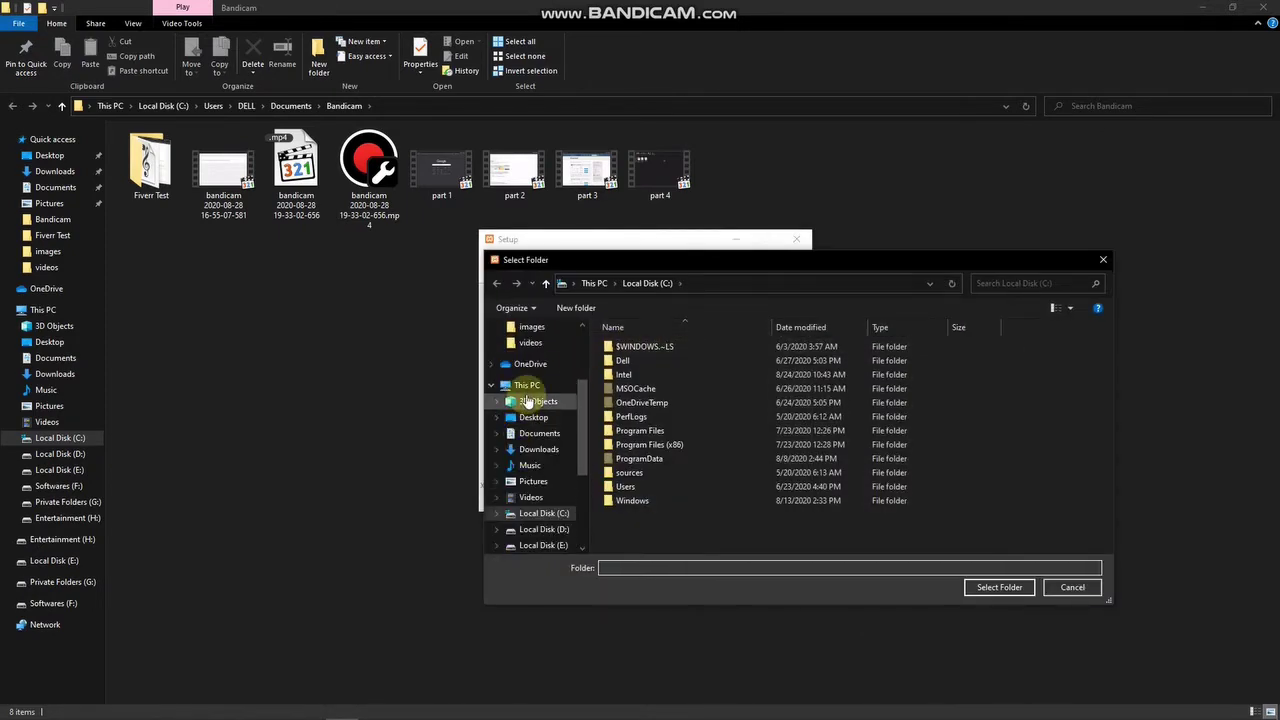
left_click(564, 514)
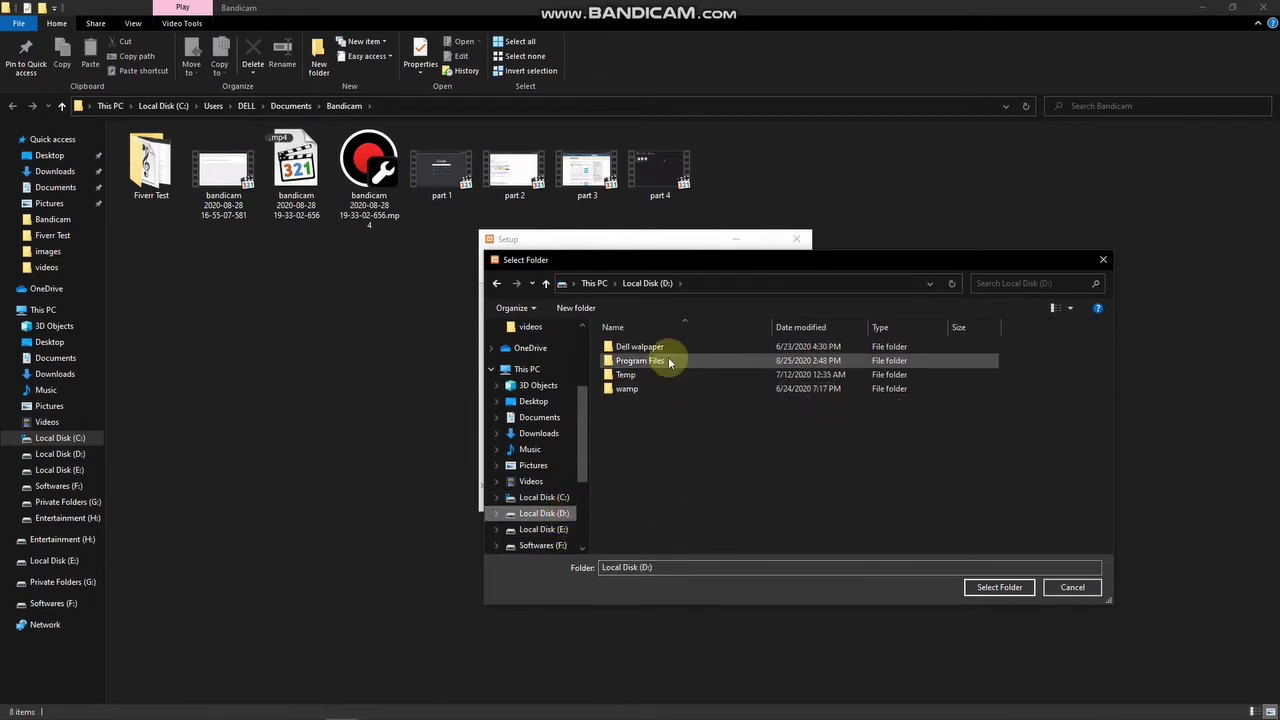
left_click(988, 588)
left_click(726, 497)
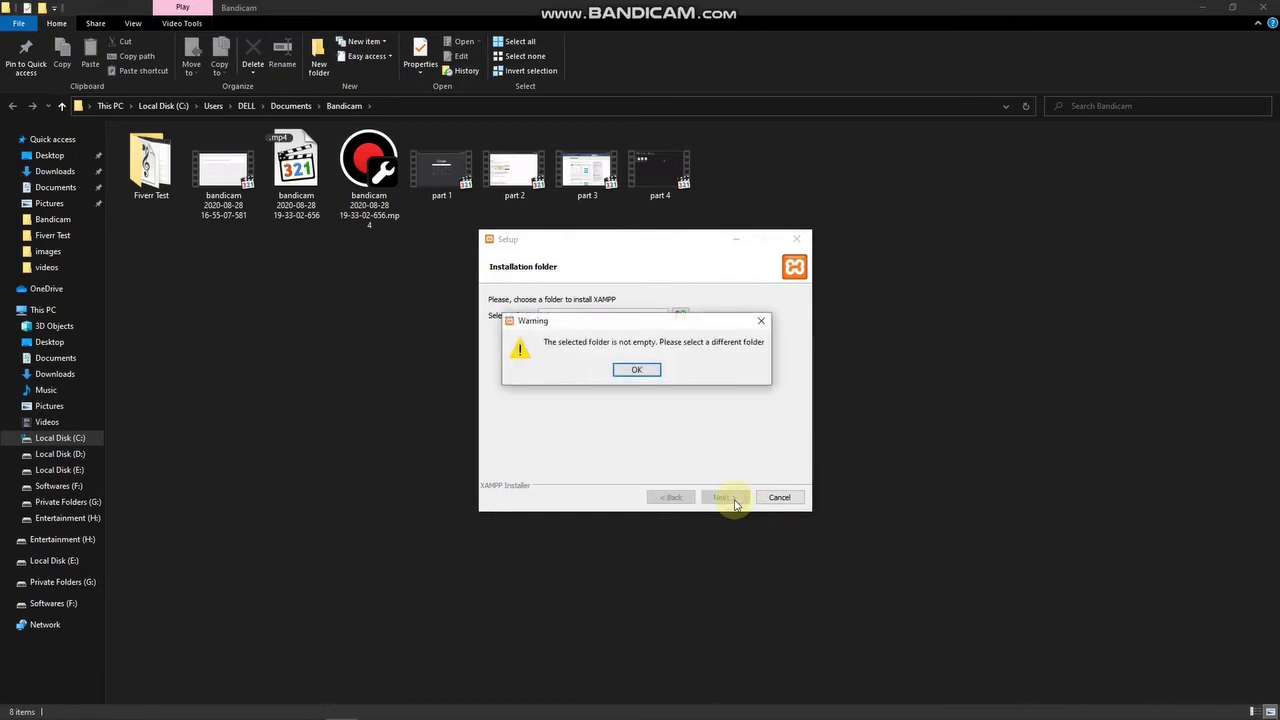
left_click(636, 370)
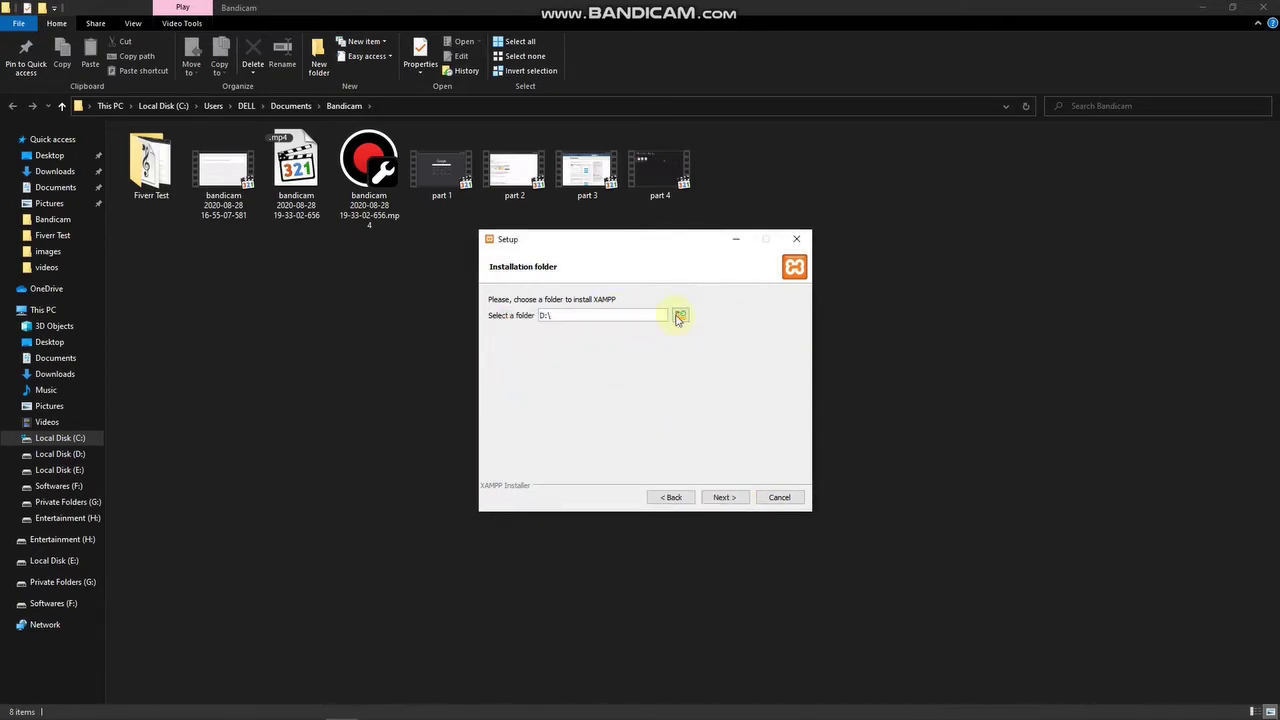
Create a new folder named xampp on drive D and select it as the installation folder.
left_click(678, 316)
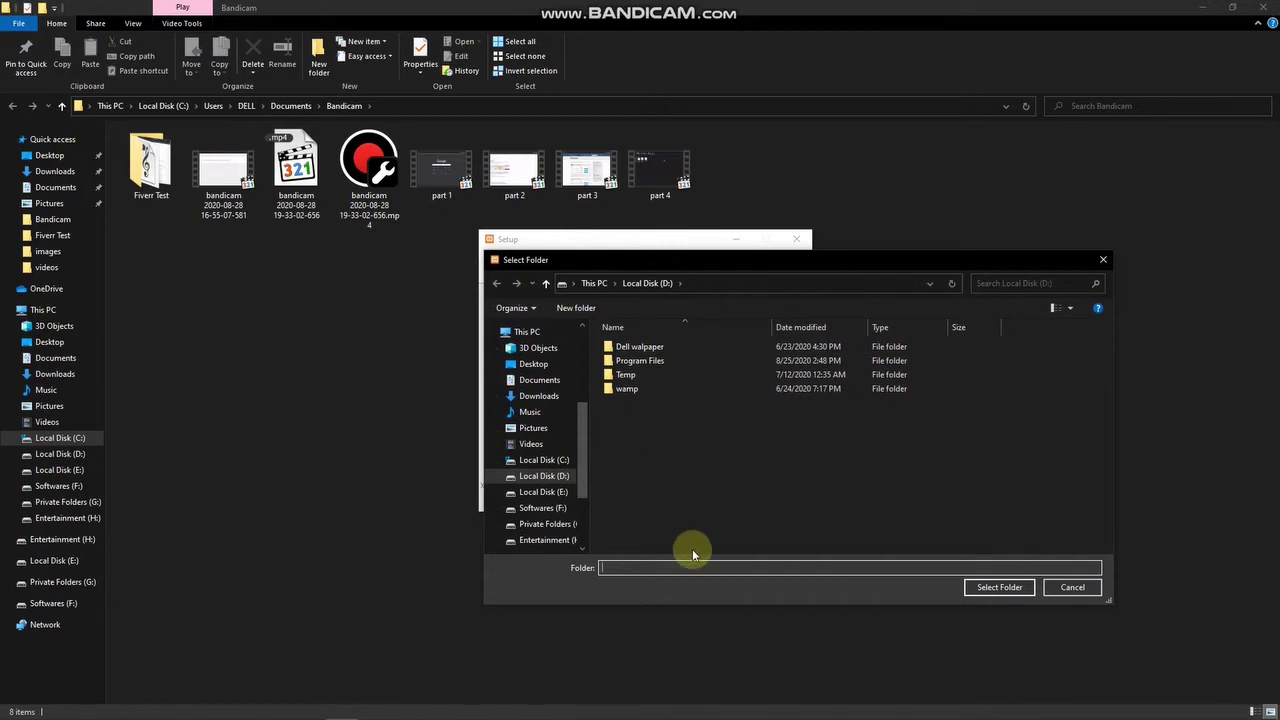
type("xampp")
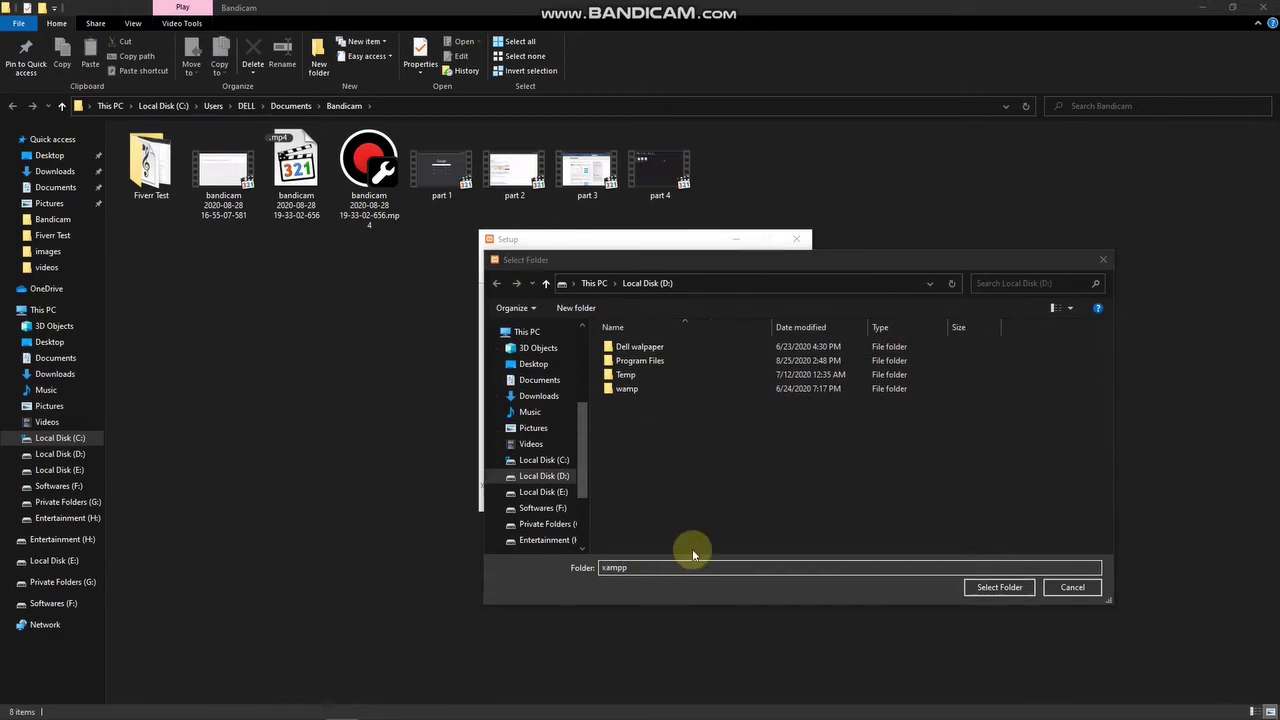
key("Return")
left_click(724, 376)
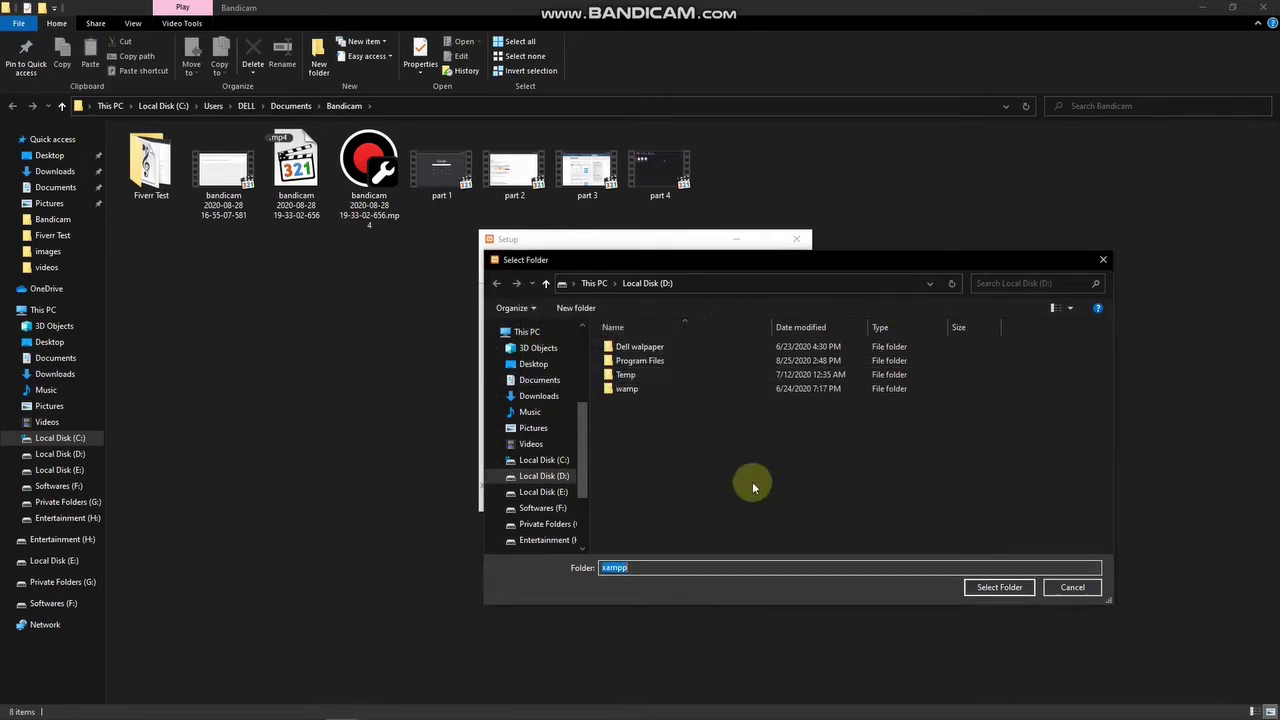
right_click(734, 487)
mouse_move(670, 657)
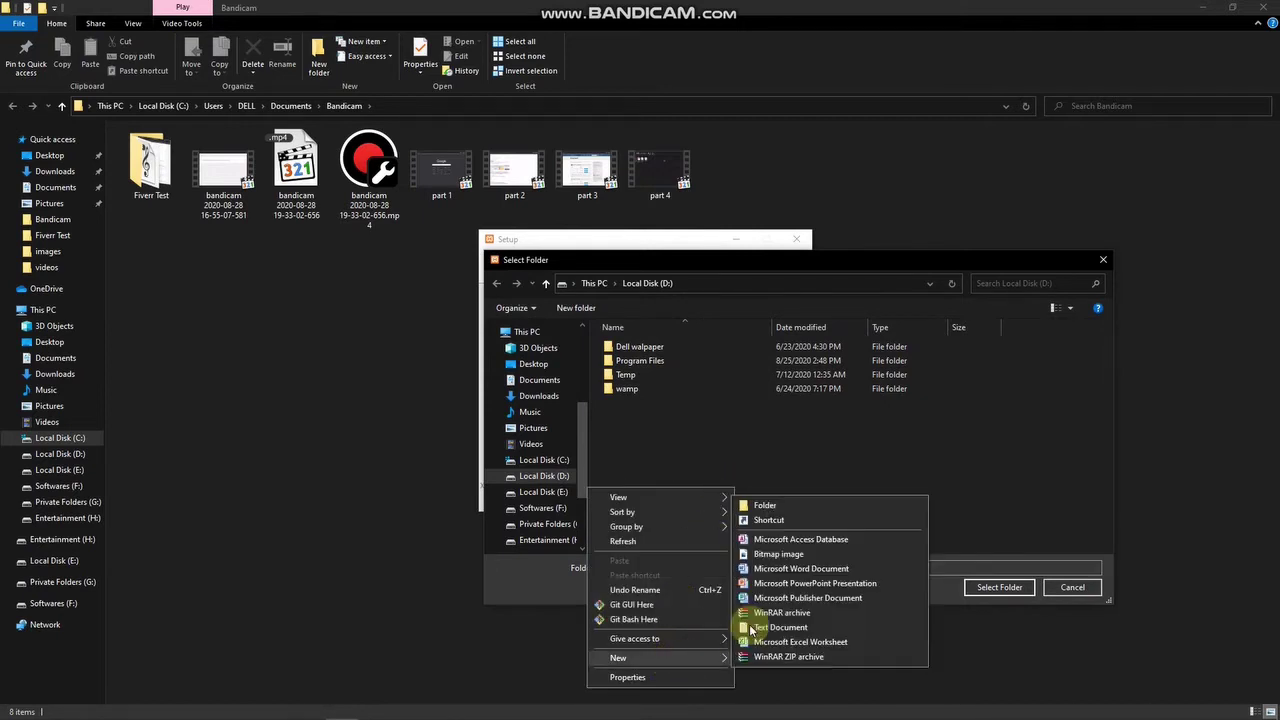
left_click(786, 500)
type("xampp")
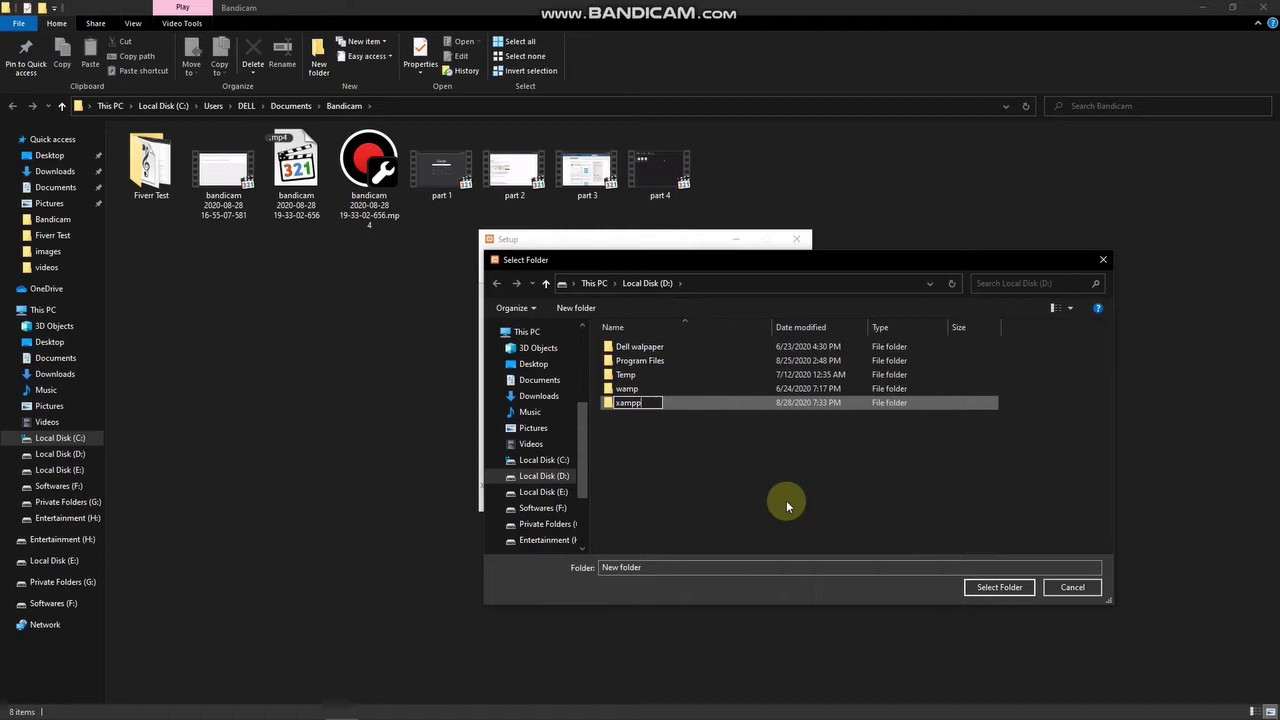
key("Return")
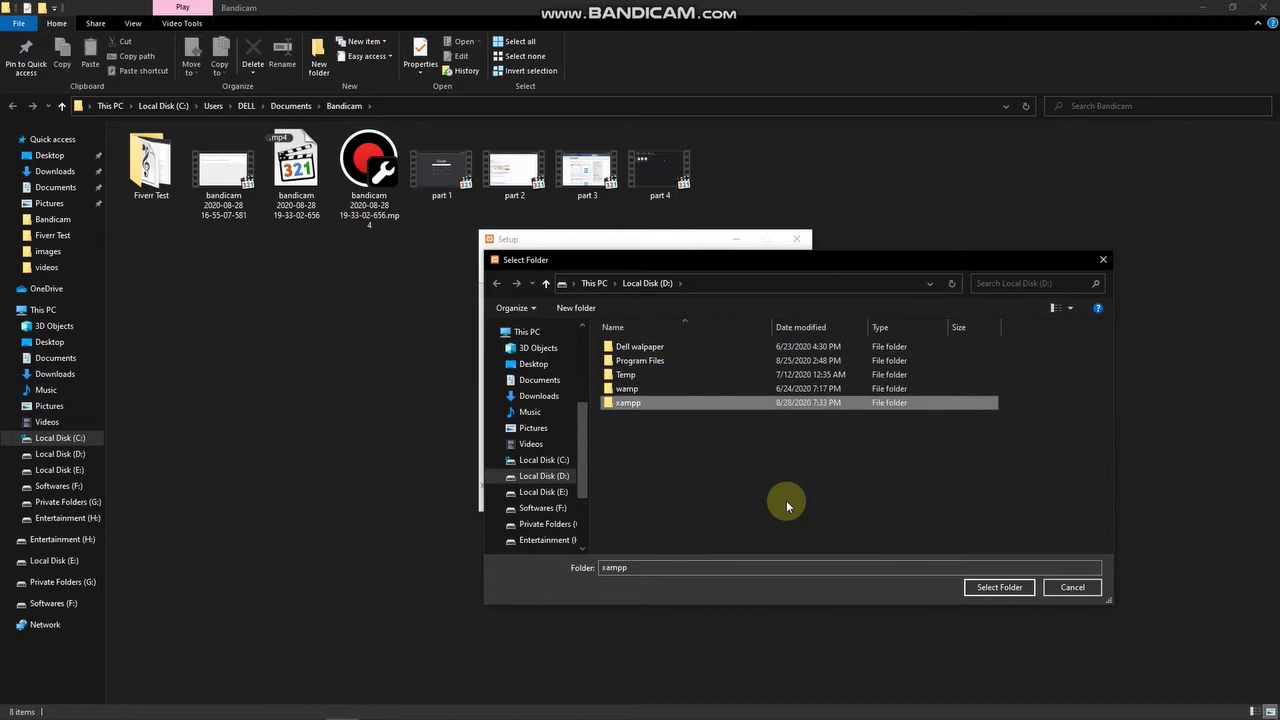
left_click(999, 587)
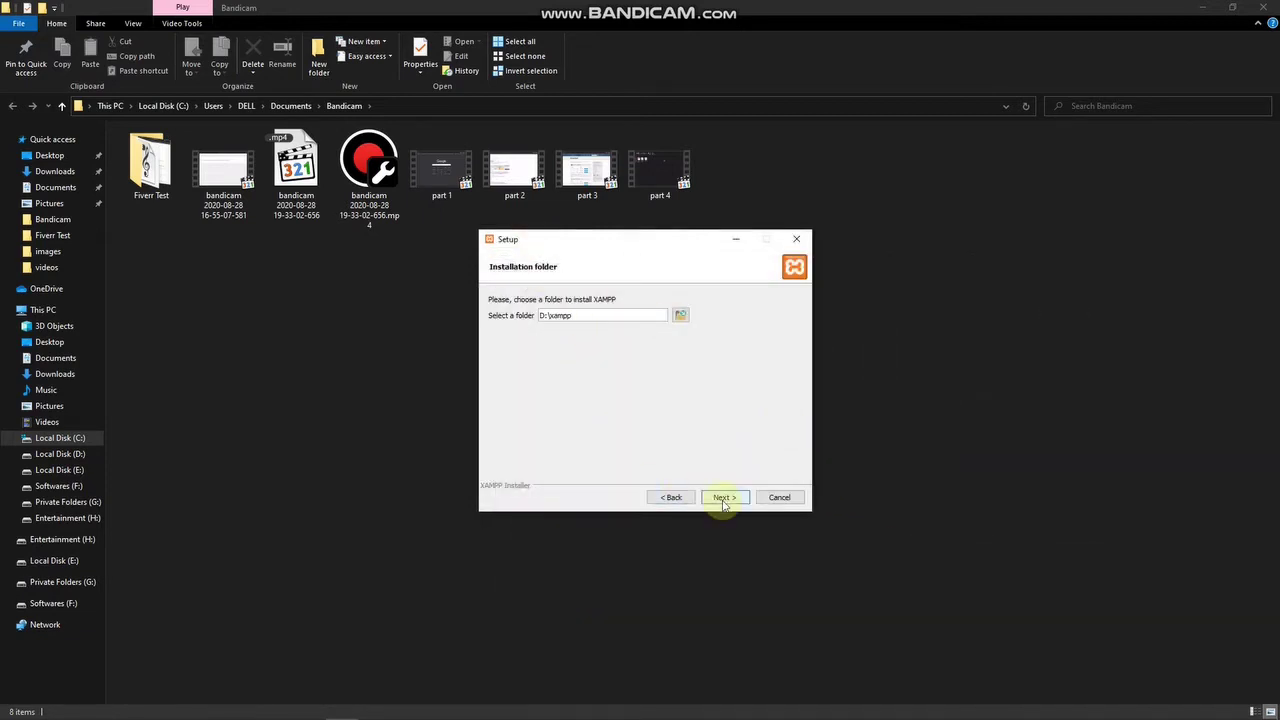
Keep English as the Control Panel language, skip the Bitnami page, and begin installing XAMPP.
left_click(724, 497)
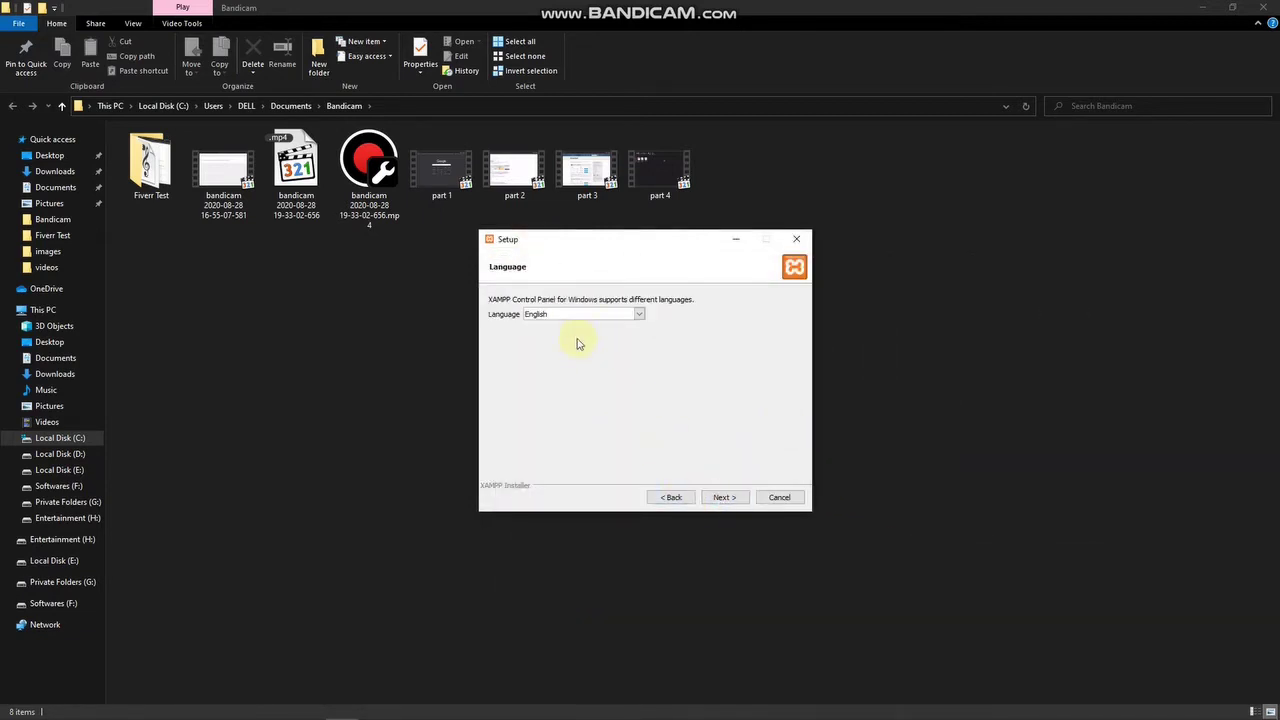
left_click(730, 495)
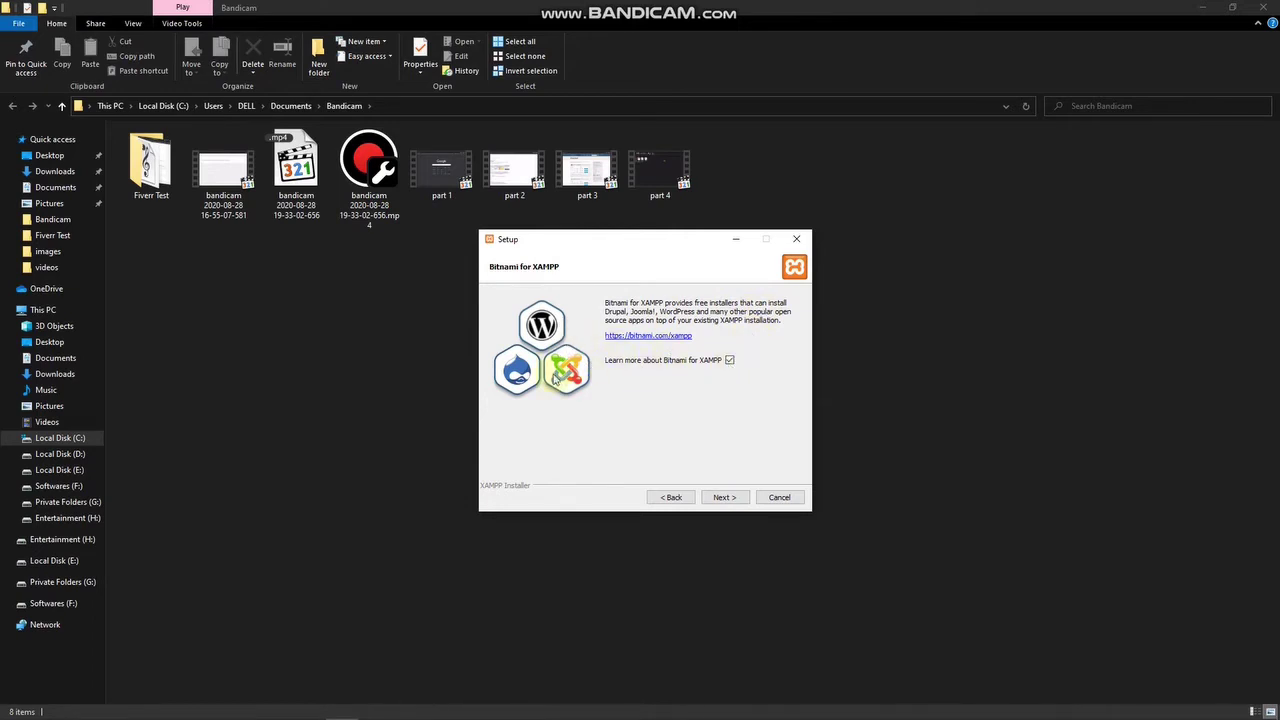
left_click(724, 498)
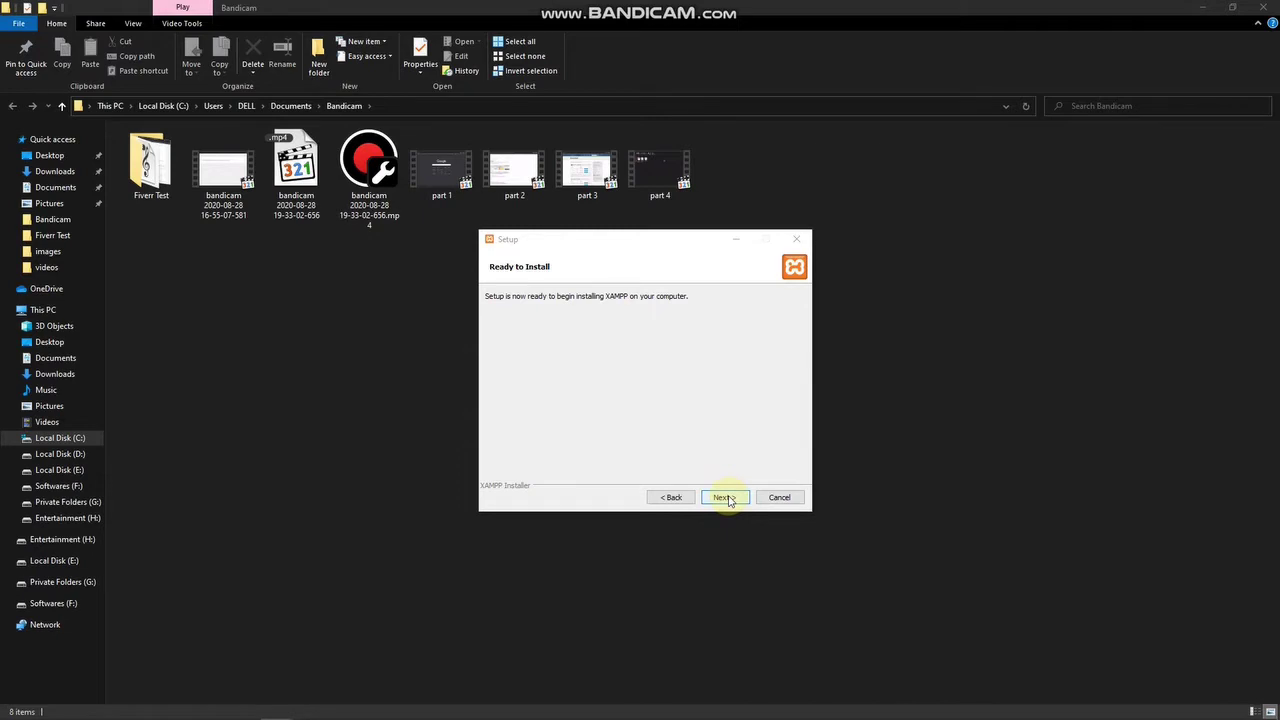
left_click(726, 498)
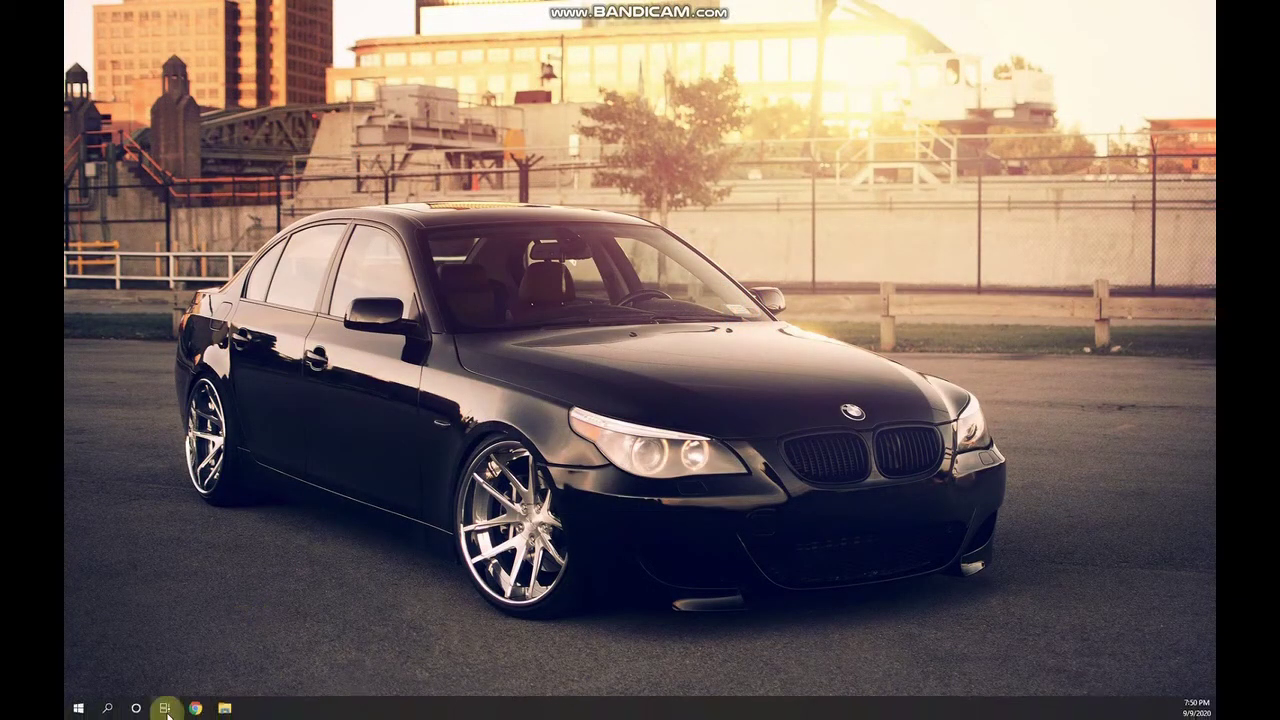
Search the Start menu for 'xam' and launch XAMPP Control Panel.
left_click(109, 709)
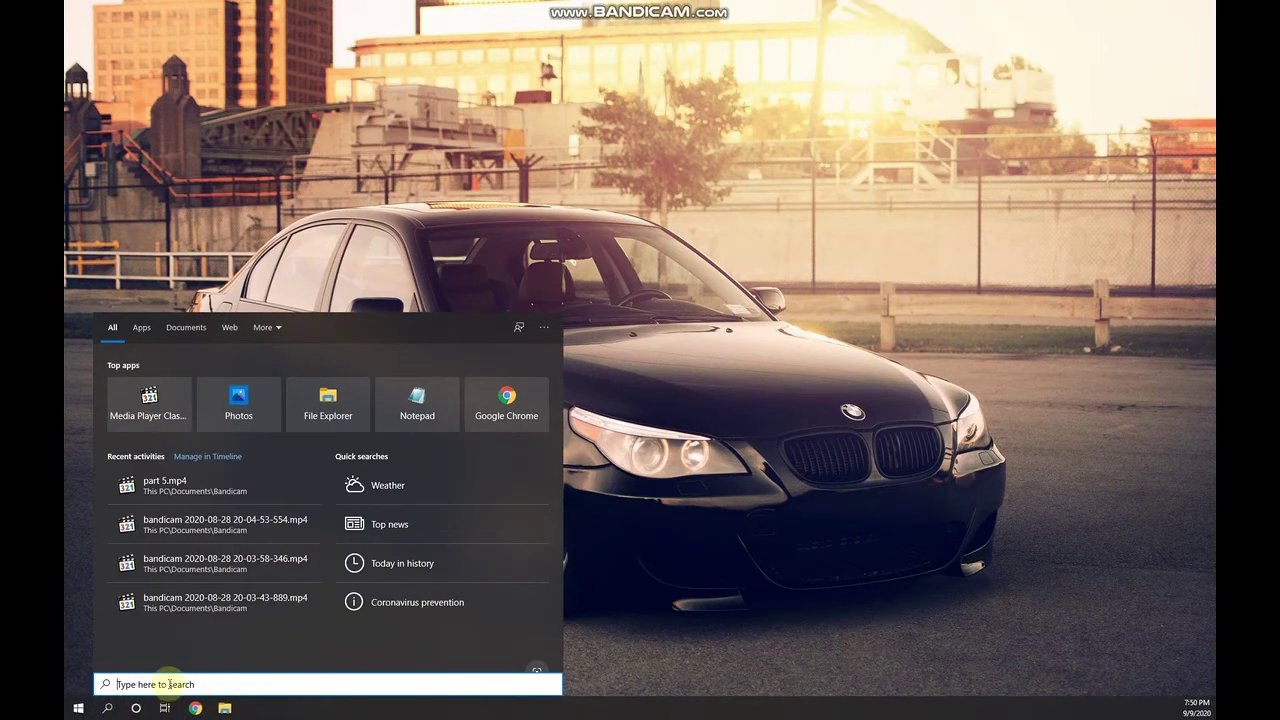
type("xam")
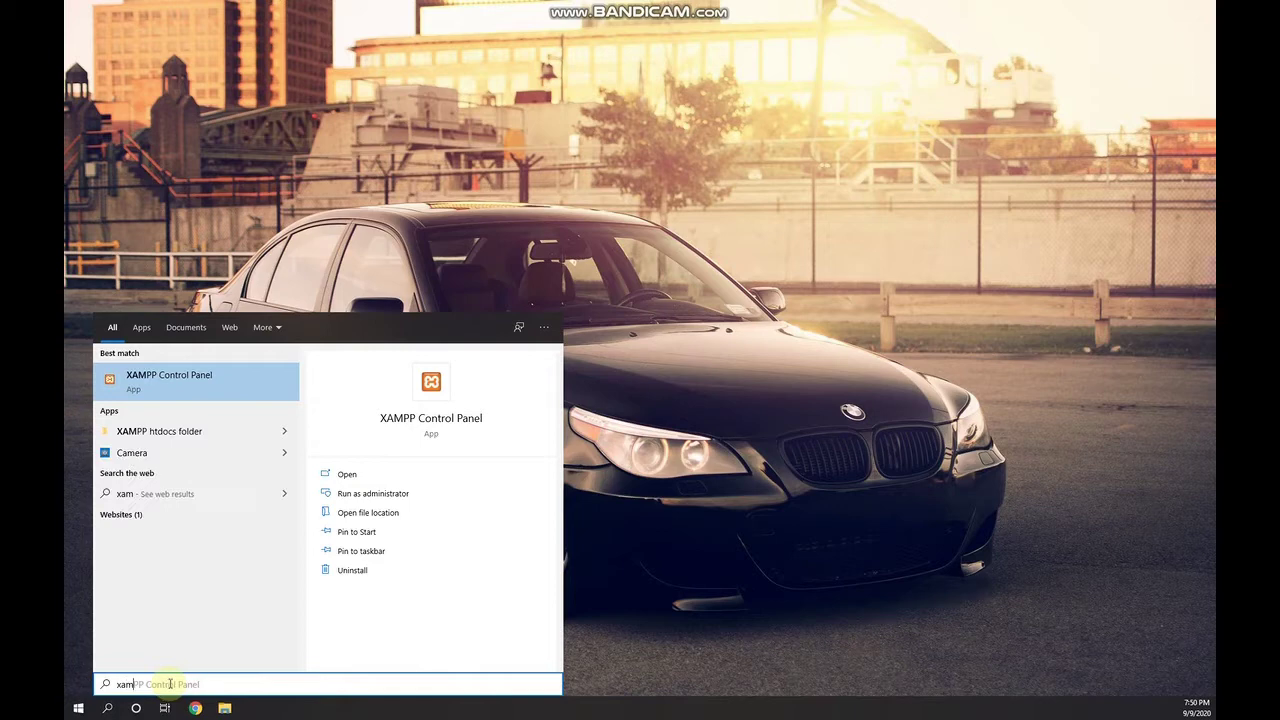
left_click(228, 375)
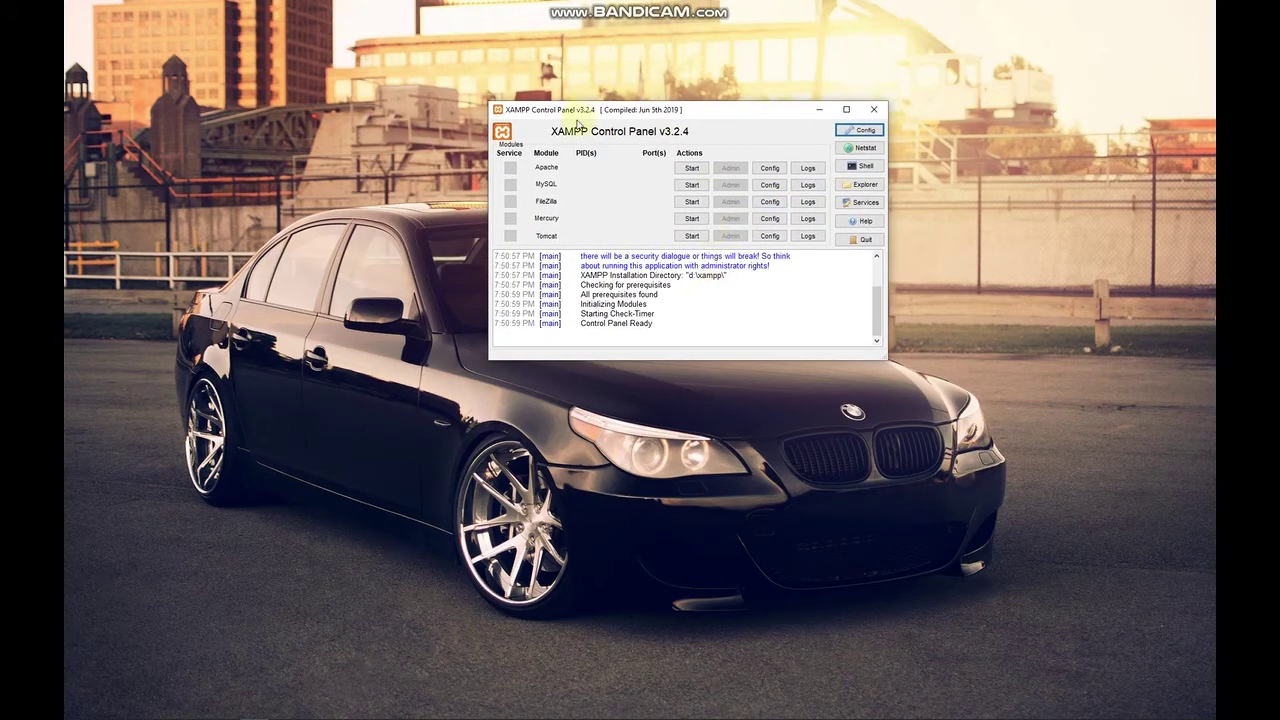
Drag the XAMPP Control Panel window down and to the left.
left_click_drag(670, 110, 608, 176)
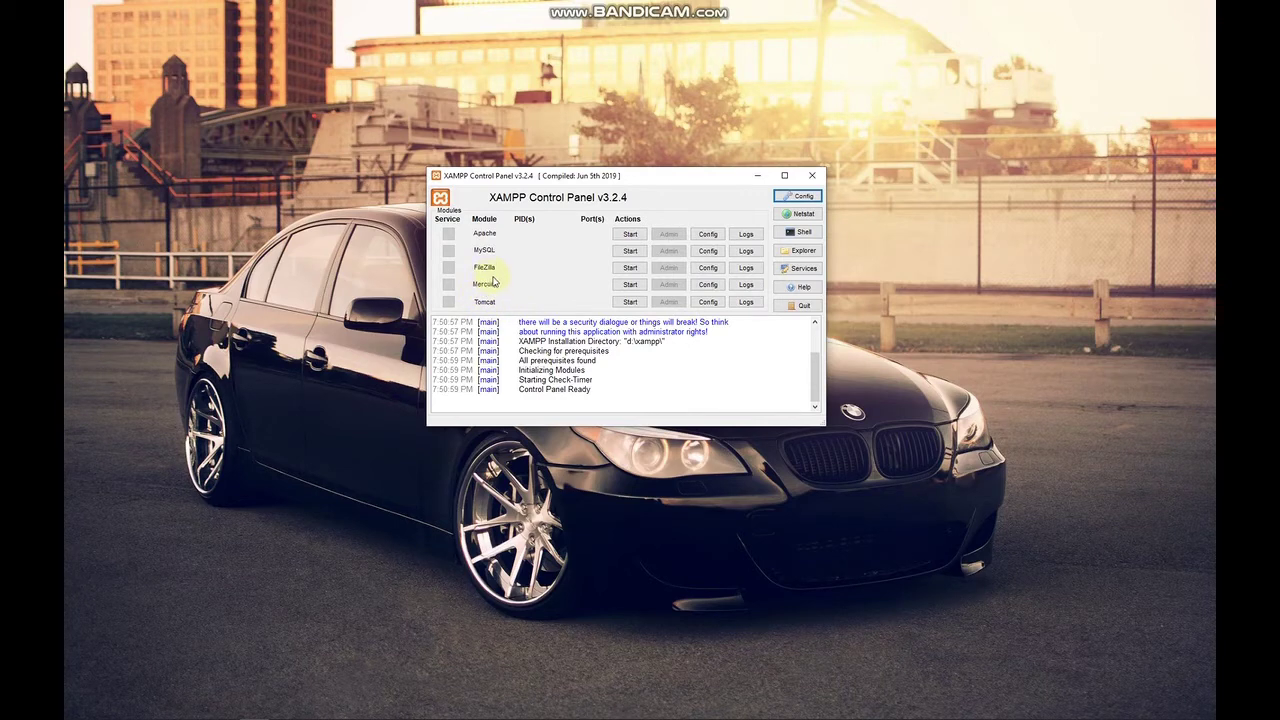
Start Apache (ports 80, 443) and MySQL (port 3306), highlighting their running lines in the log.
left_click(630, 238)
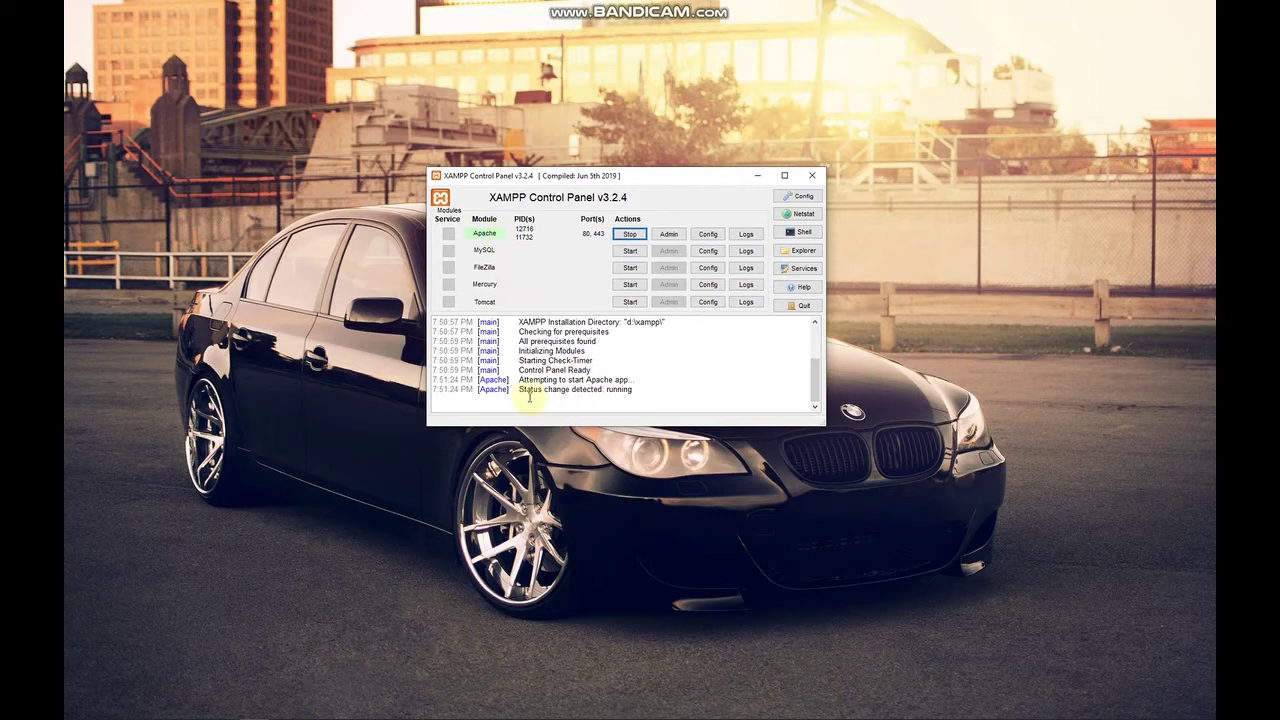
left_click_drag(518, 389, 636, 391)
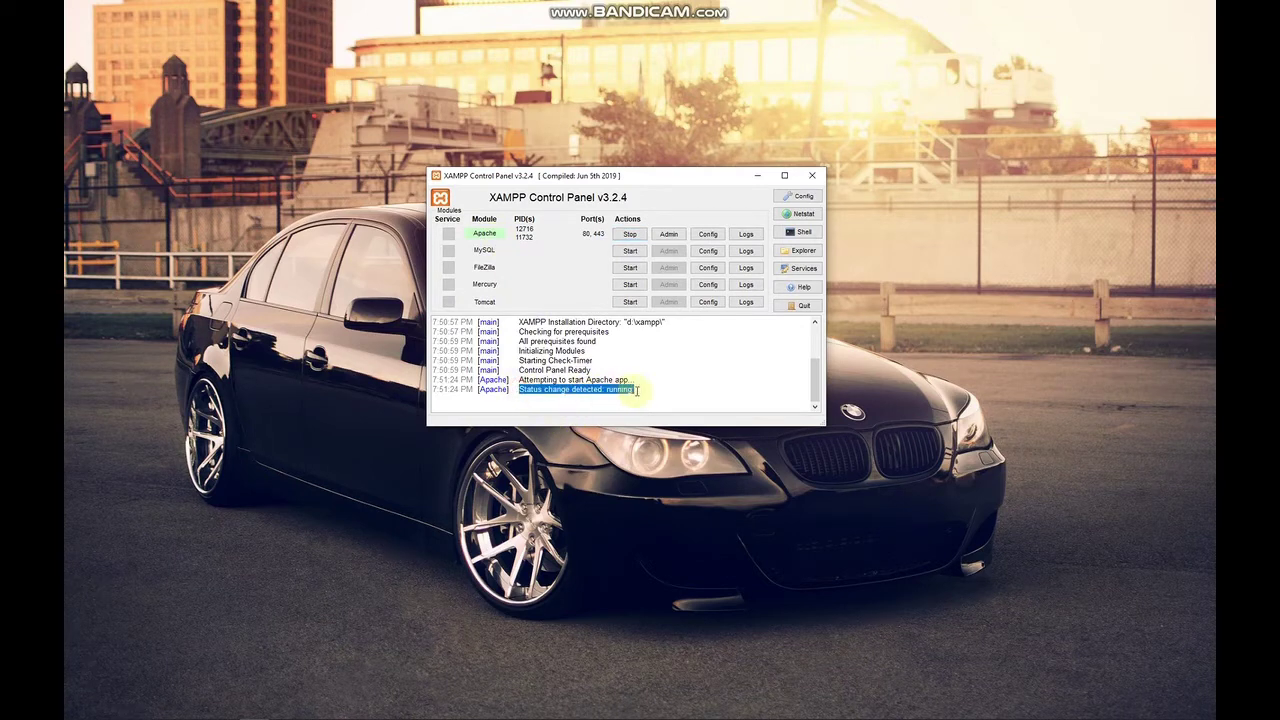
left_click(630, 255)
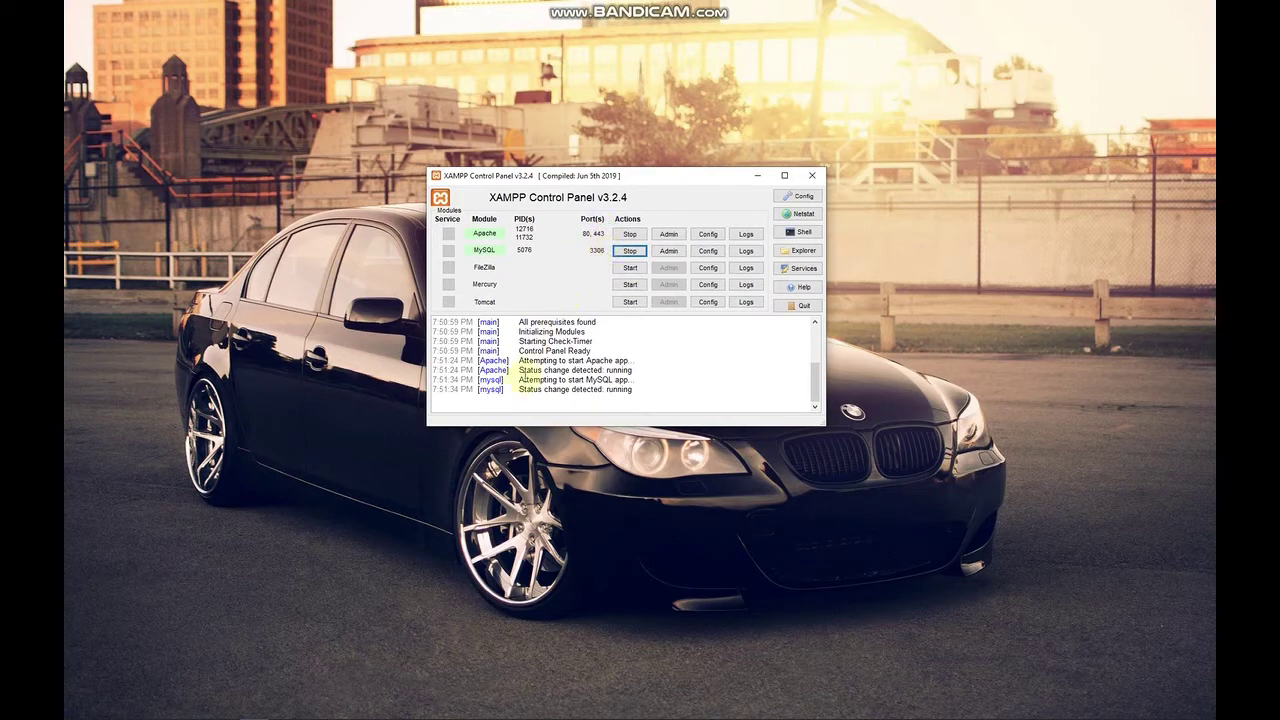
left_click_drag(519, 392, 636, 390)
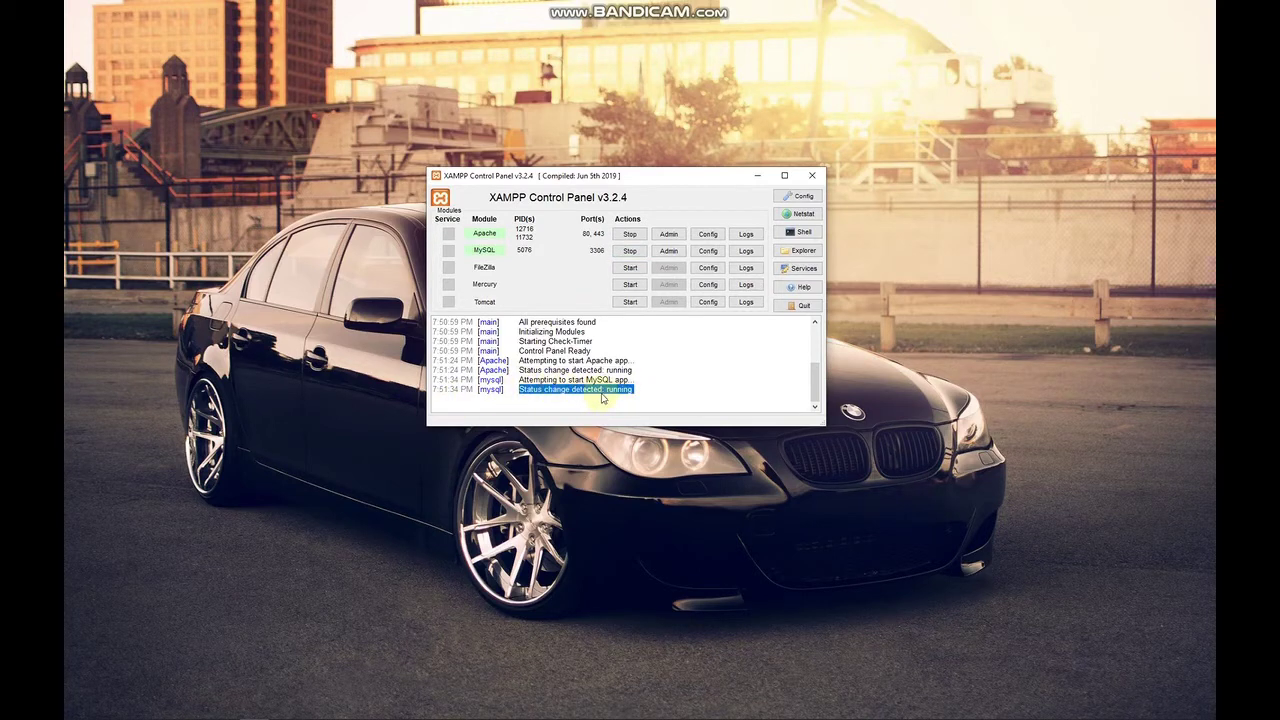
double_click(503, 371)
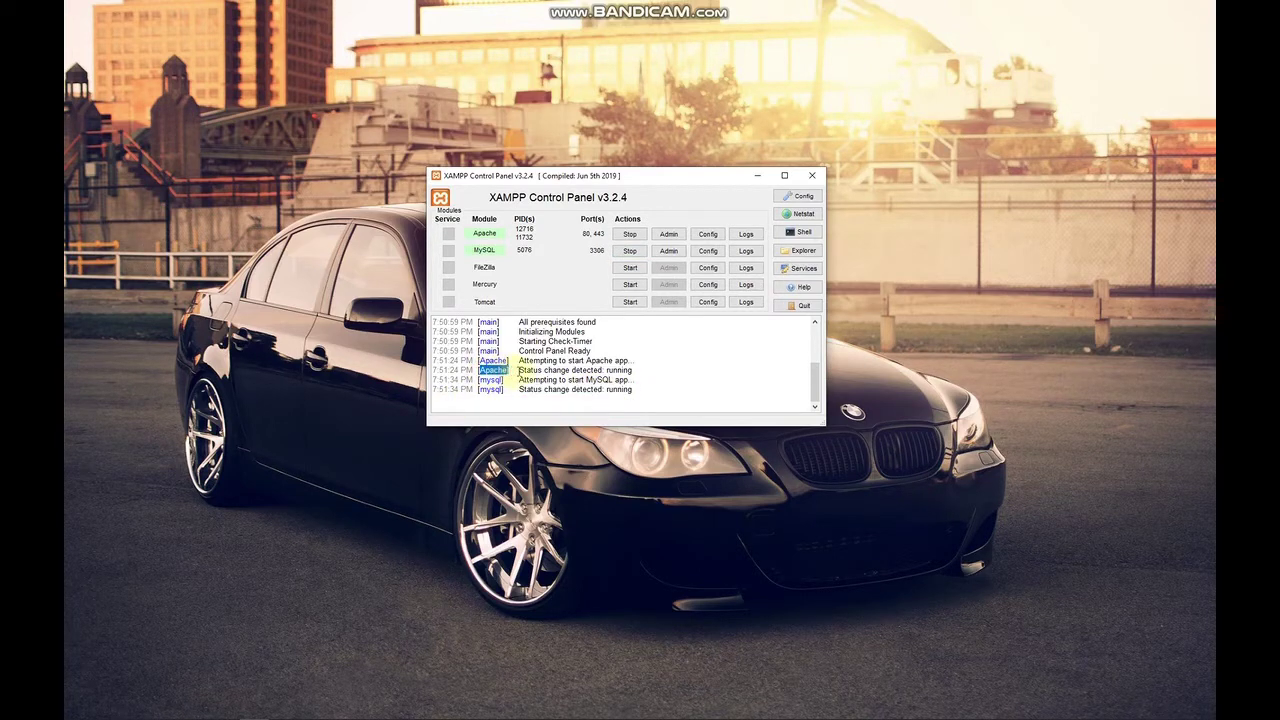
left_click_drag(519, 370, 641, 370)
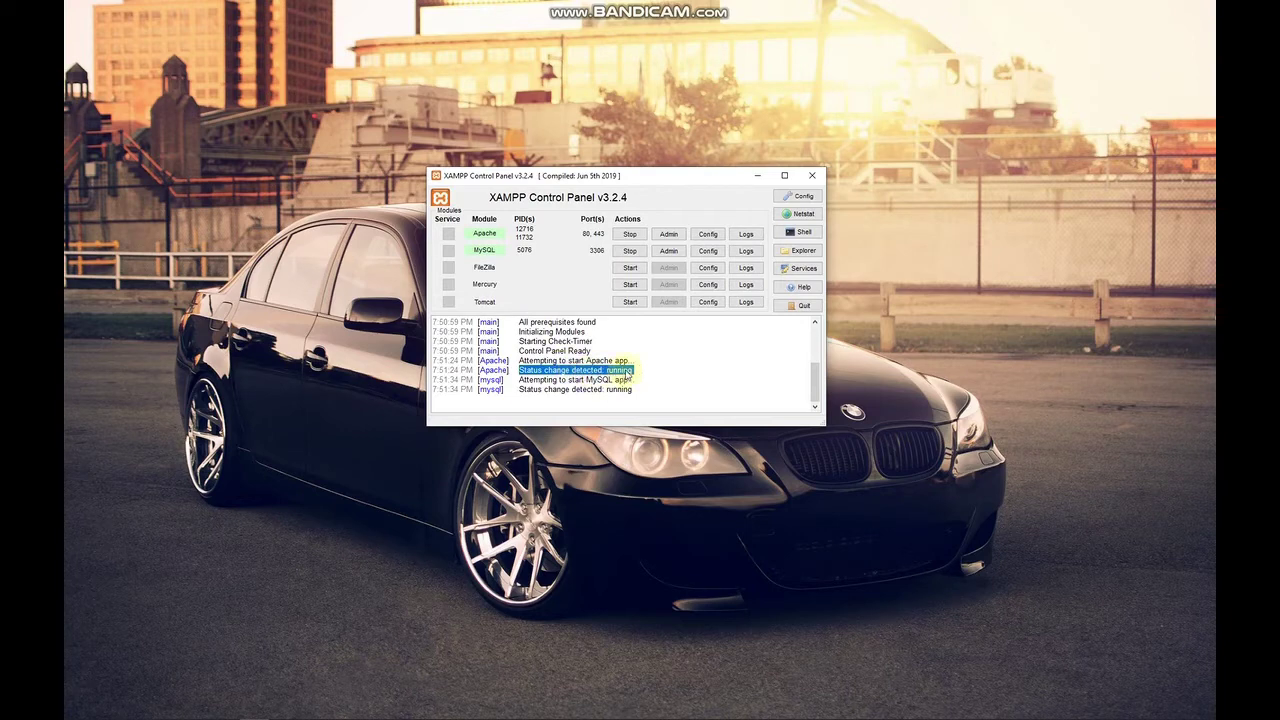
left_click_drag(518, 389, 633, 390)
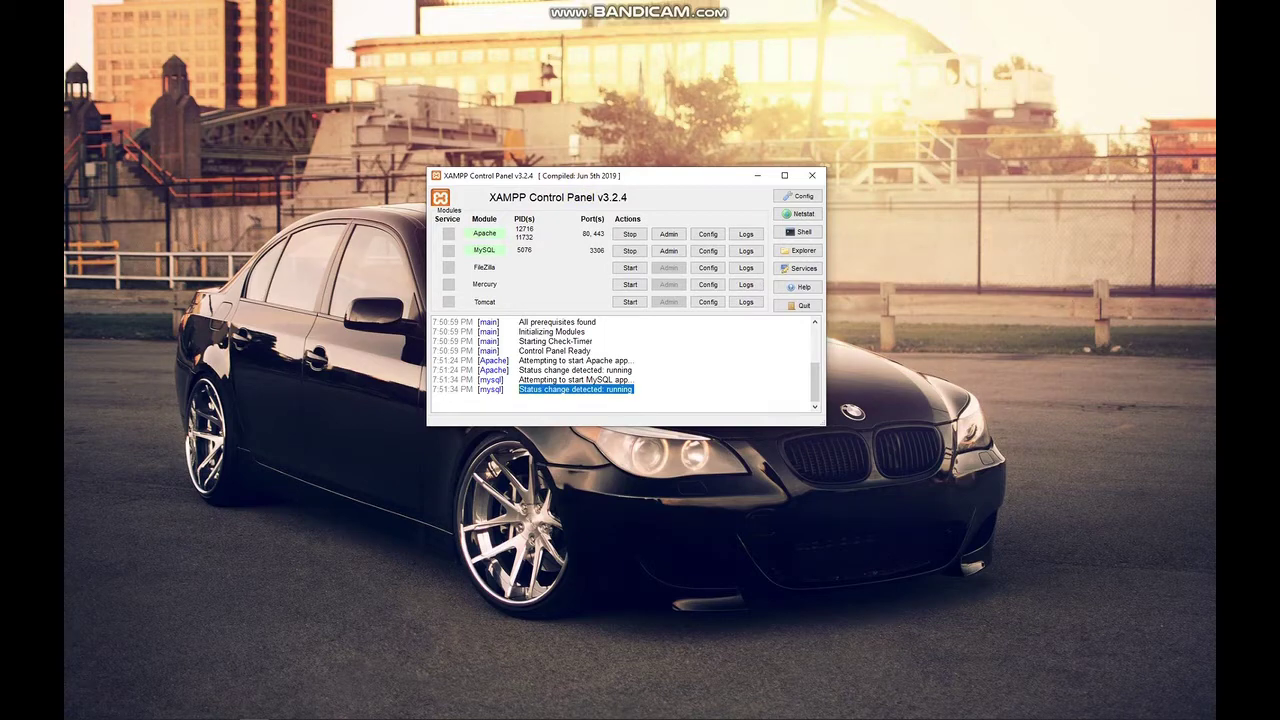
left_click(676, 457)
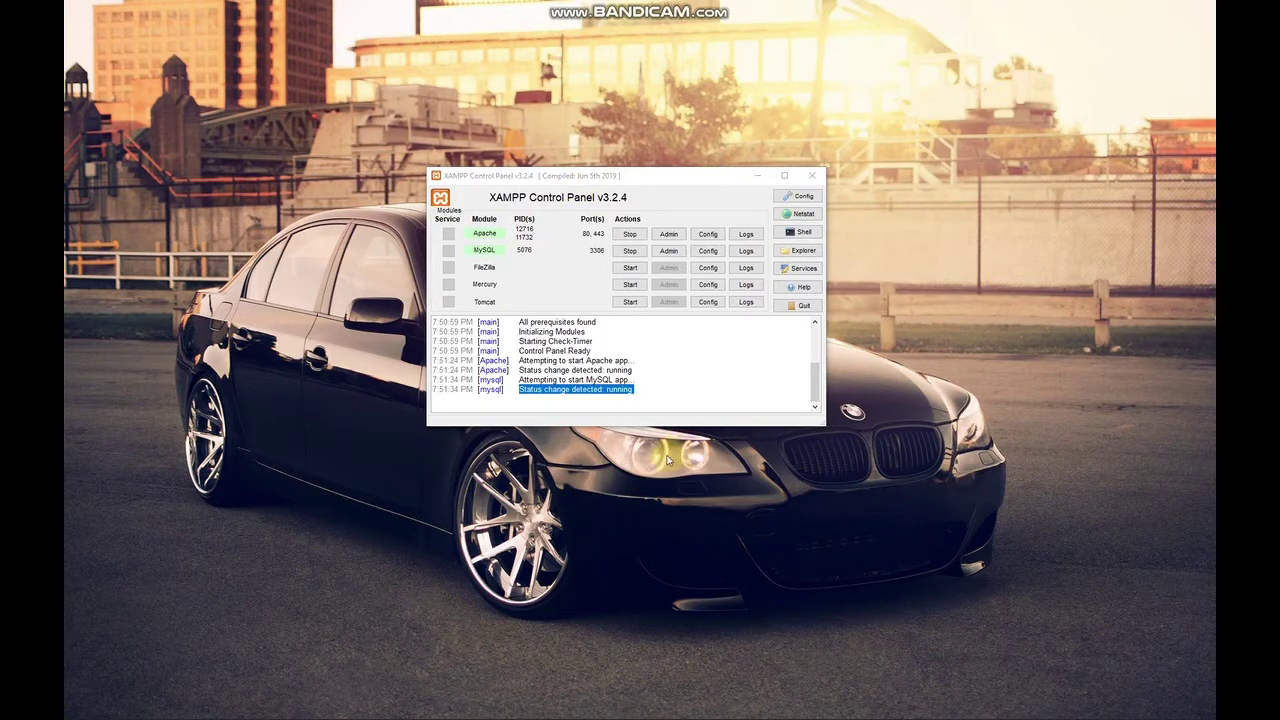
mouse_move(423, 708)
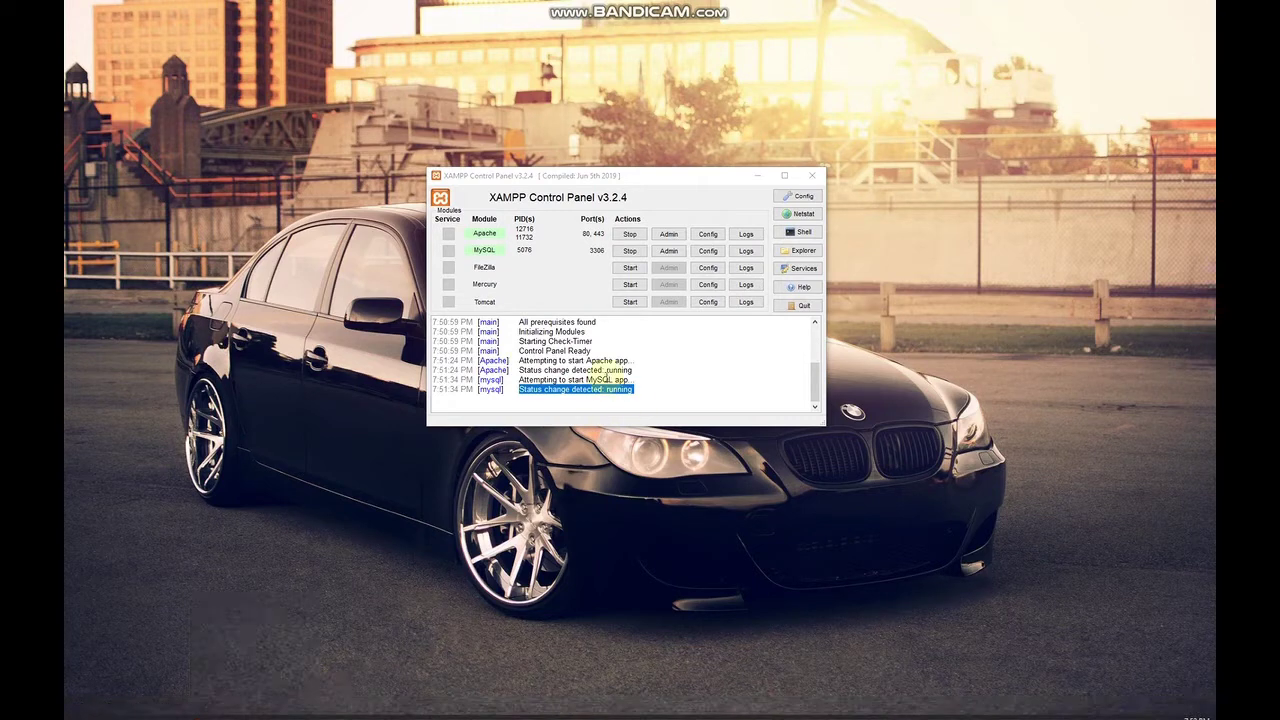
Load localhost in Chrome and follow the XAMPP dashboard's phpMyAdmin link.
left_click(195, 708)
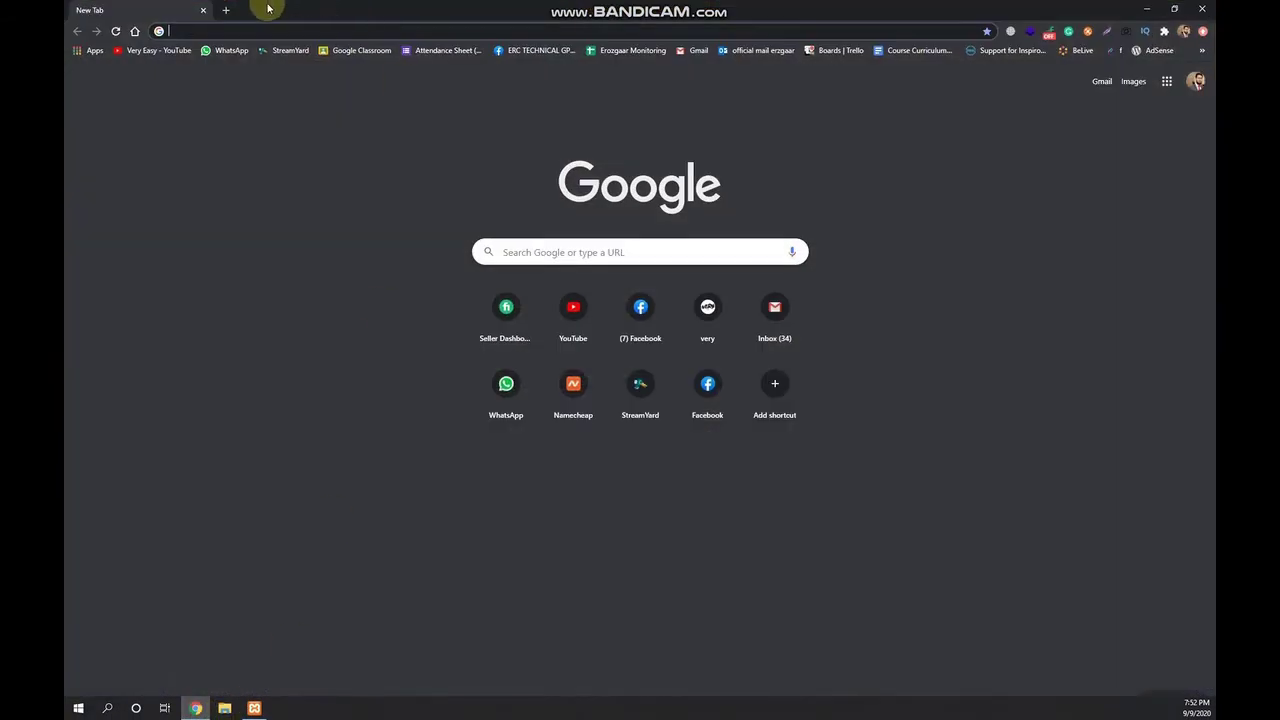
type("lo")
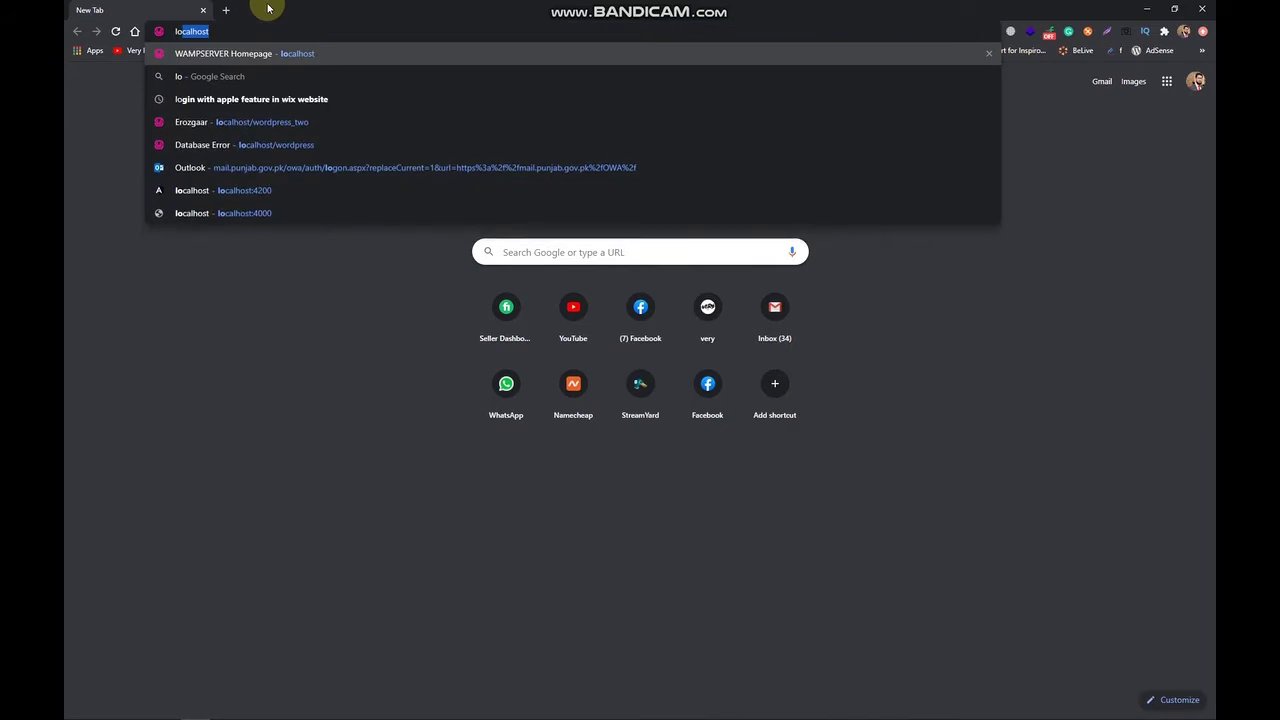
type("calhost")
key("Return")
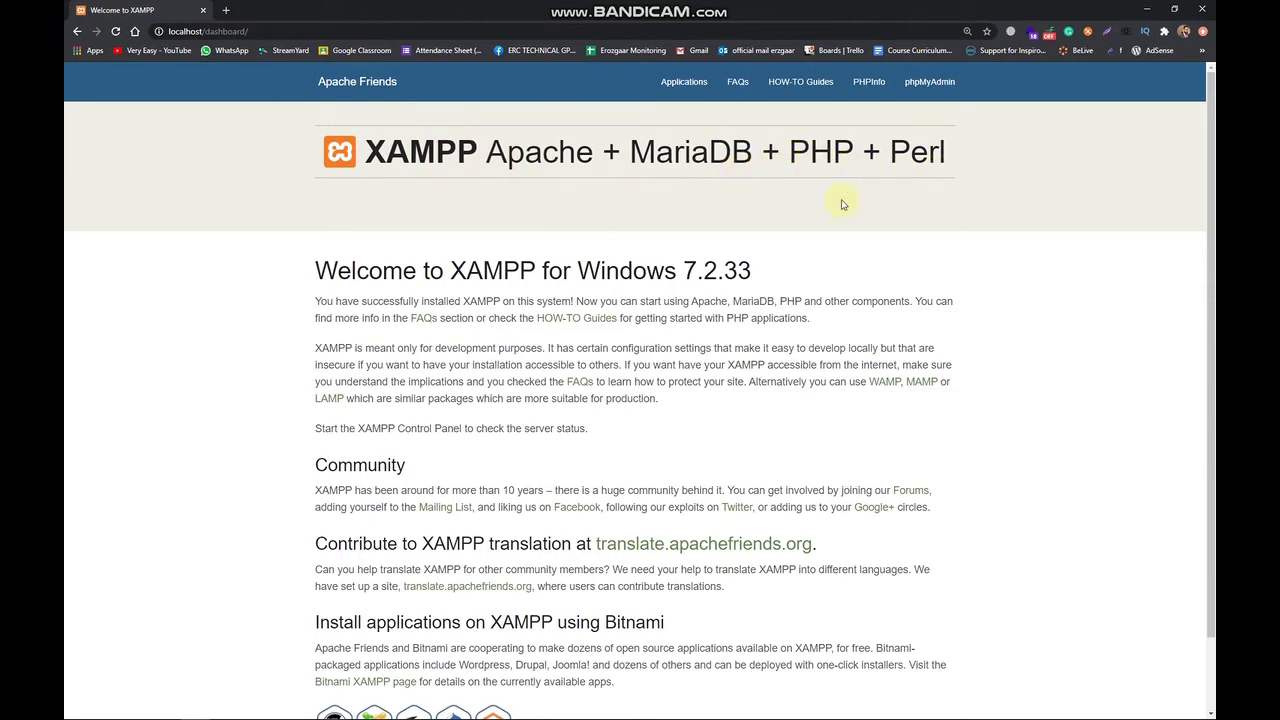
scroll(563, 251, "down", 2)
scroll(343, 209, "up", 2)
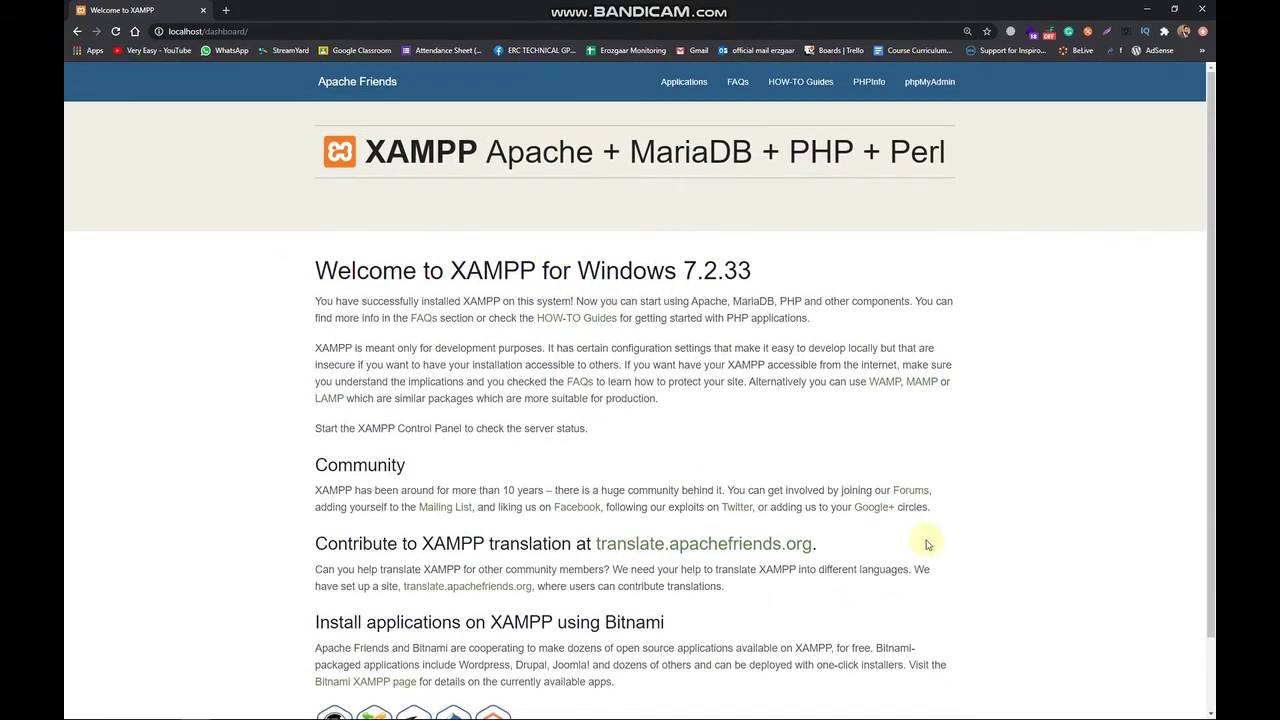
left_click(938, 96)
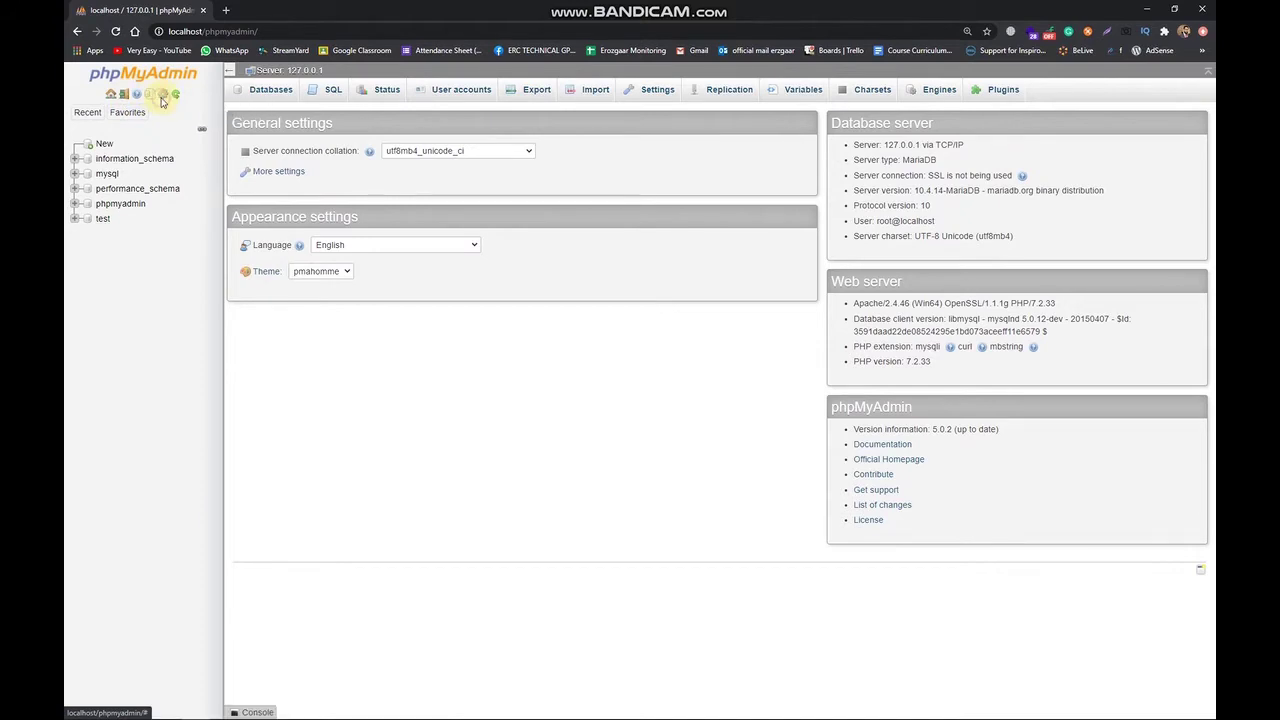
Close phpMyAdmin's page-related settings and return to the phpMyAdmin home page.
left_click(162, 97)
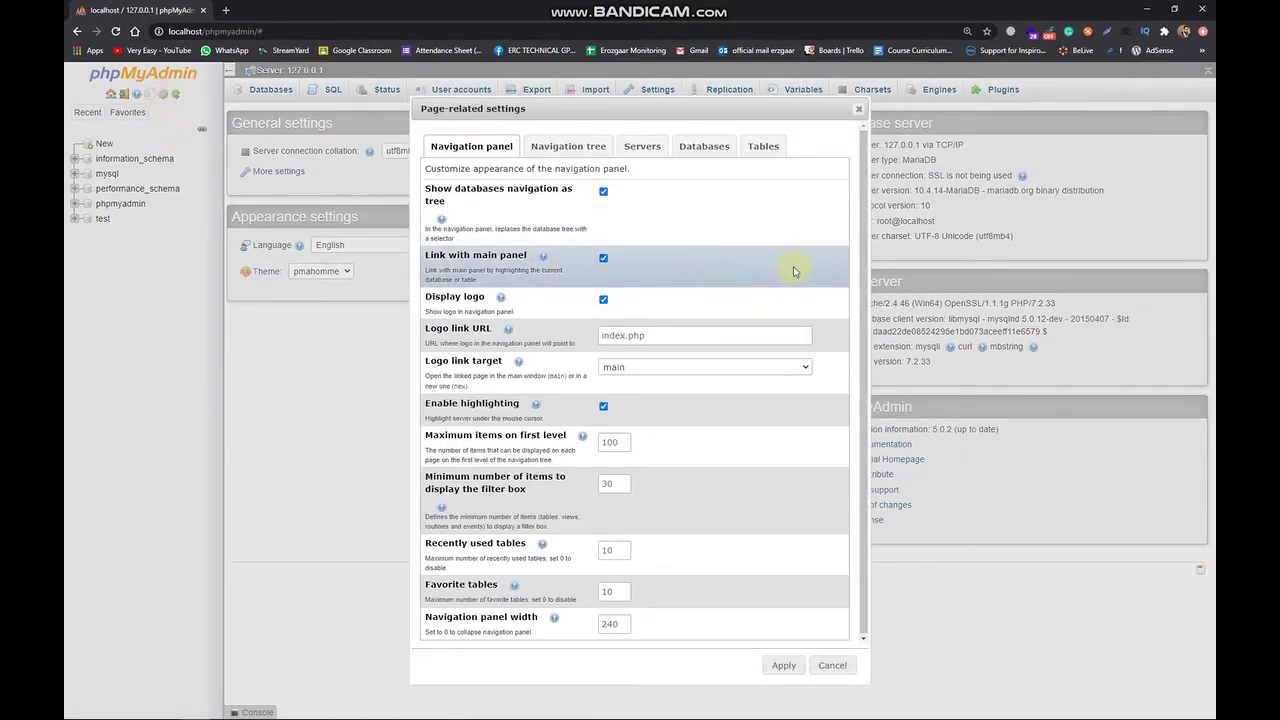
left_click(858, 108)
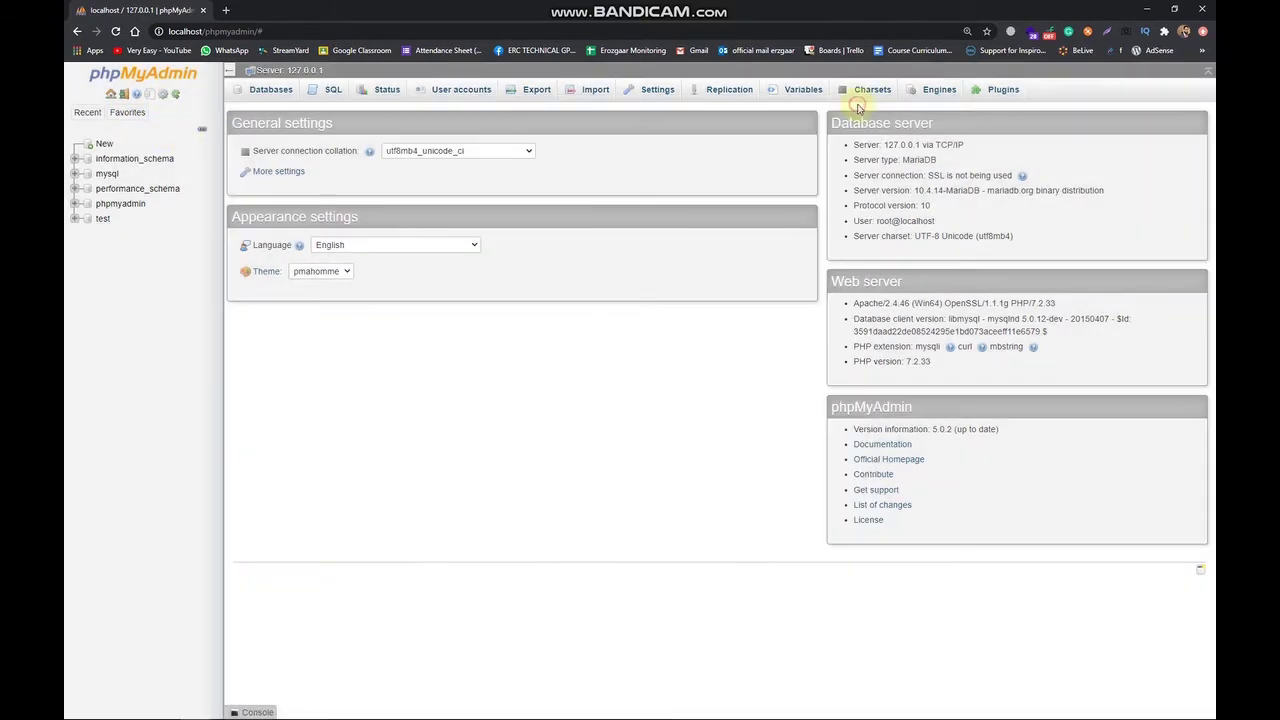
left_click(123, 95)
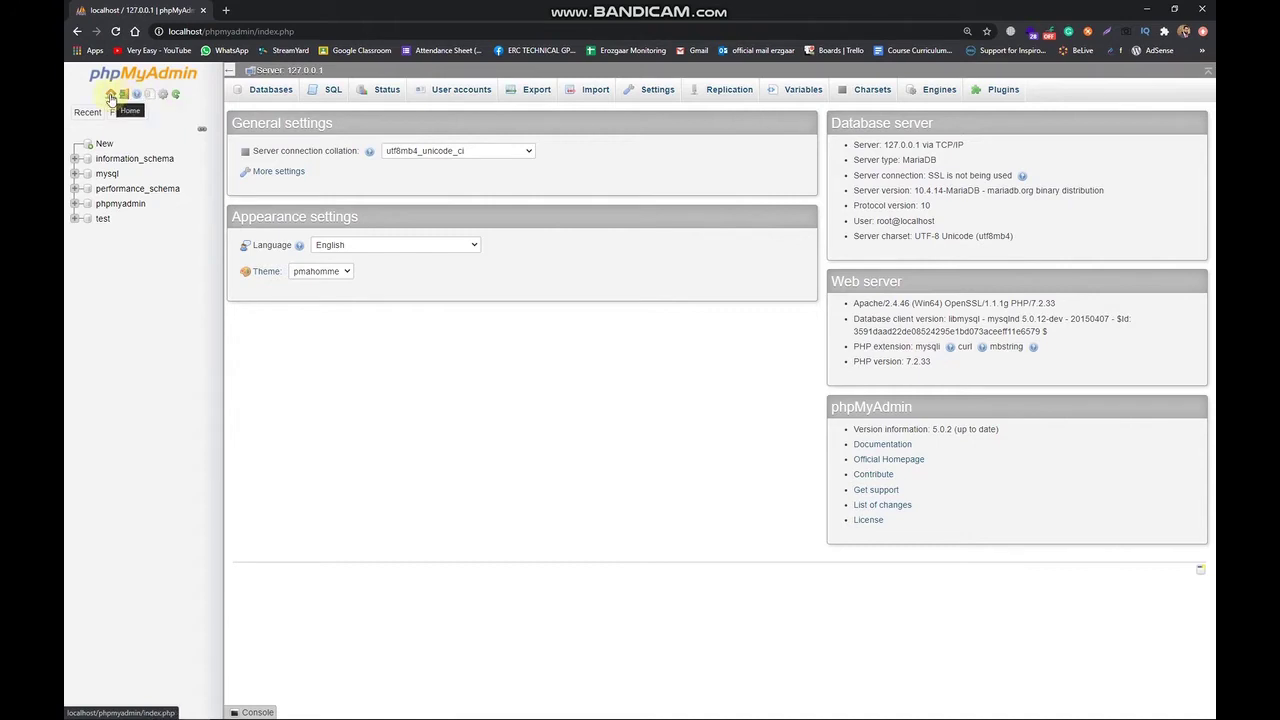
left_click(111, 97)
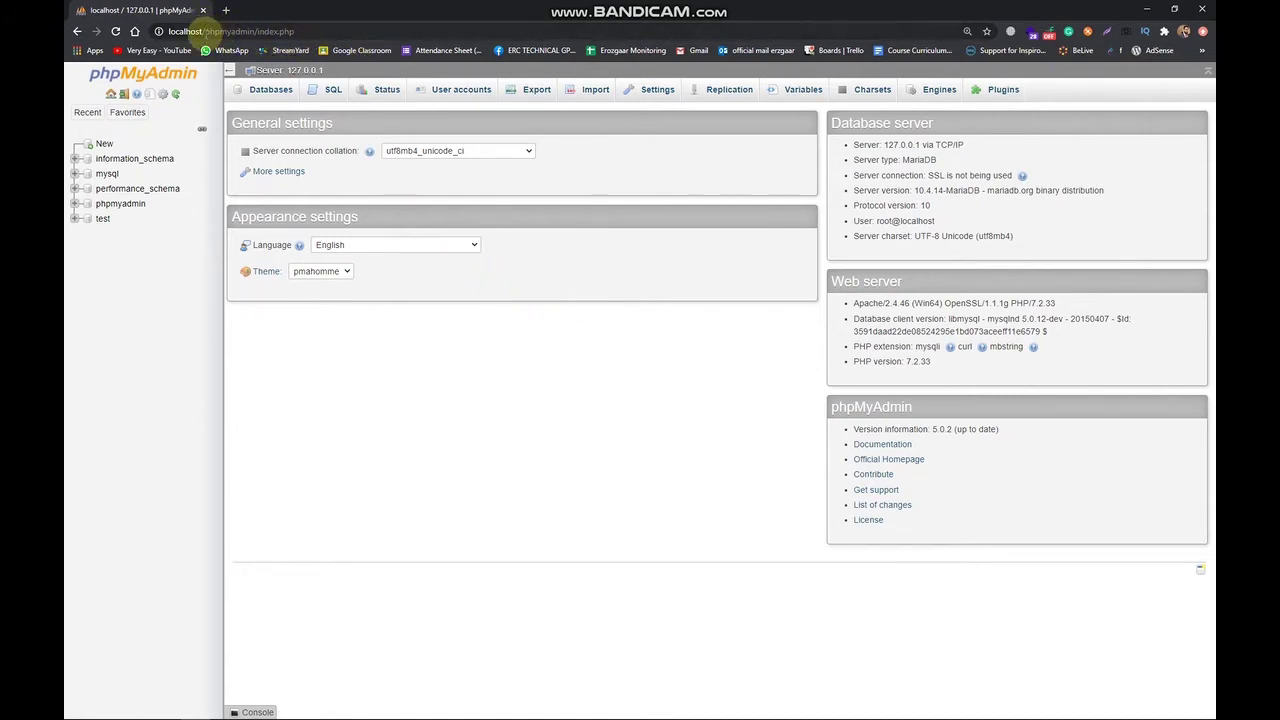
Reload phpMyAdmin at localhost/phpmyadmin/ by removing index.php from the address.
left_click_drag(257, 31, 405, 30)
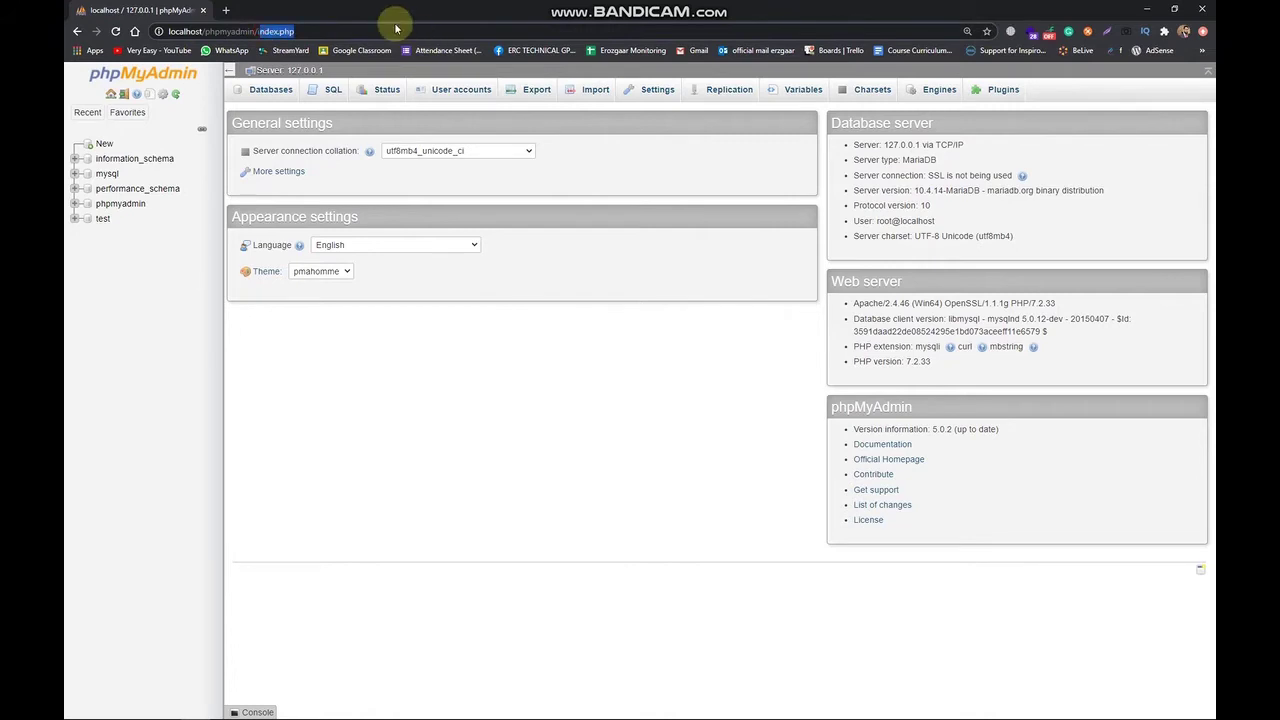
type("i")
key("BackSpace")
key("Return")
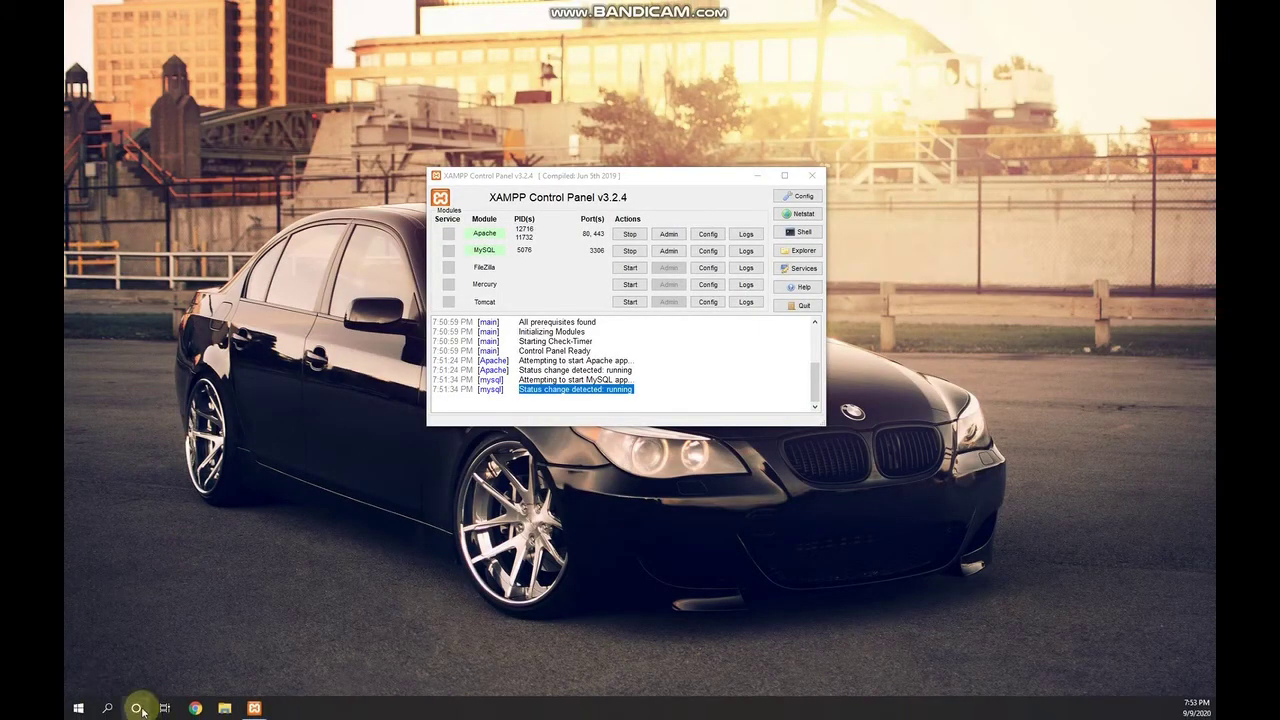
Launch Microsoft Edge from Windows search and go to localhost/phpmyadmin.
left_click(109, 709)
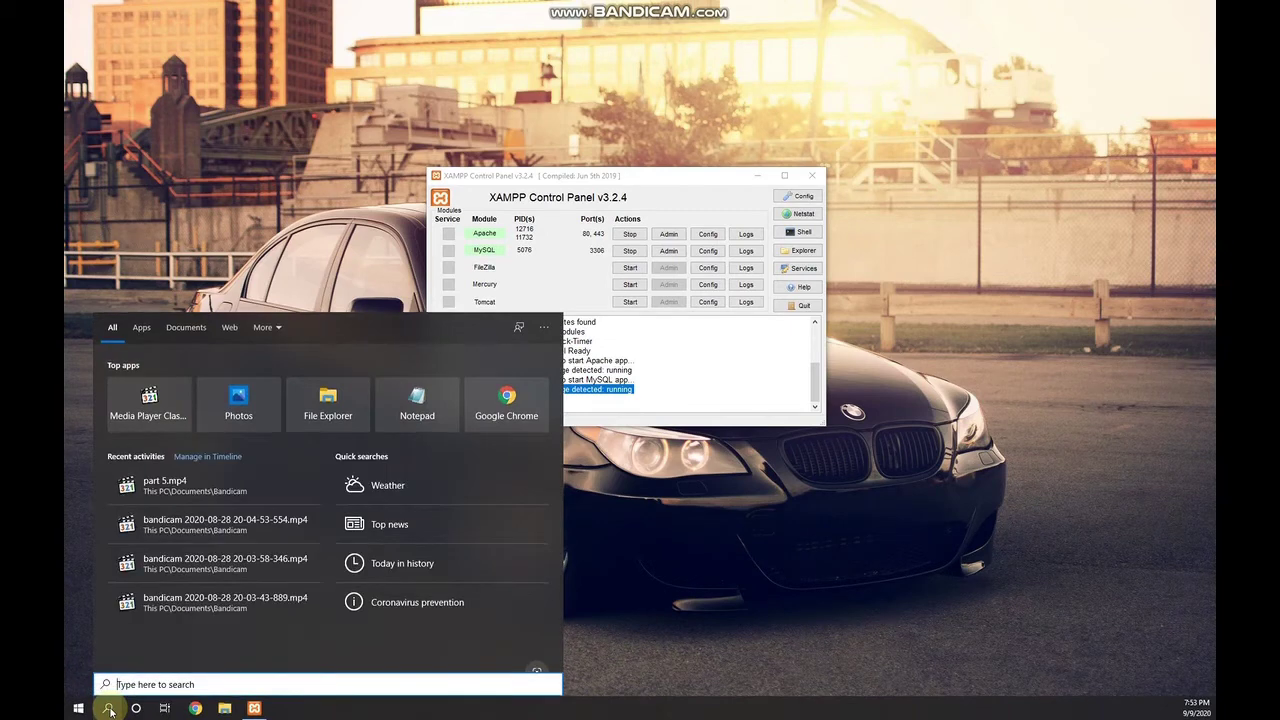
type("ed")
left_click(109, 709)
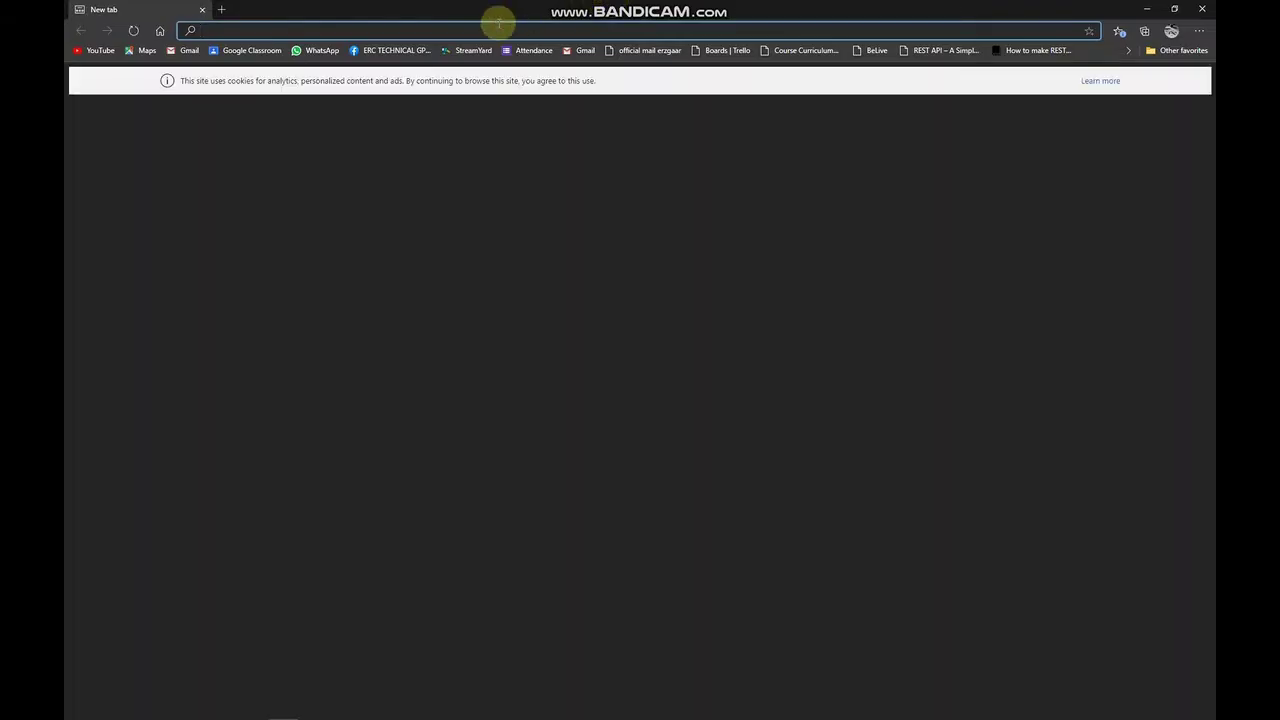
type("loc")
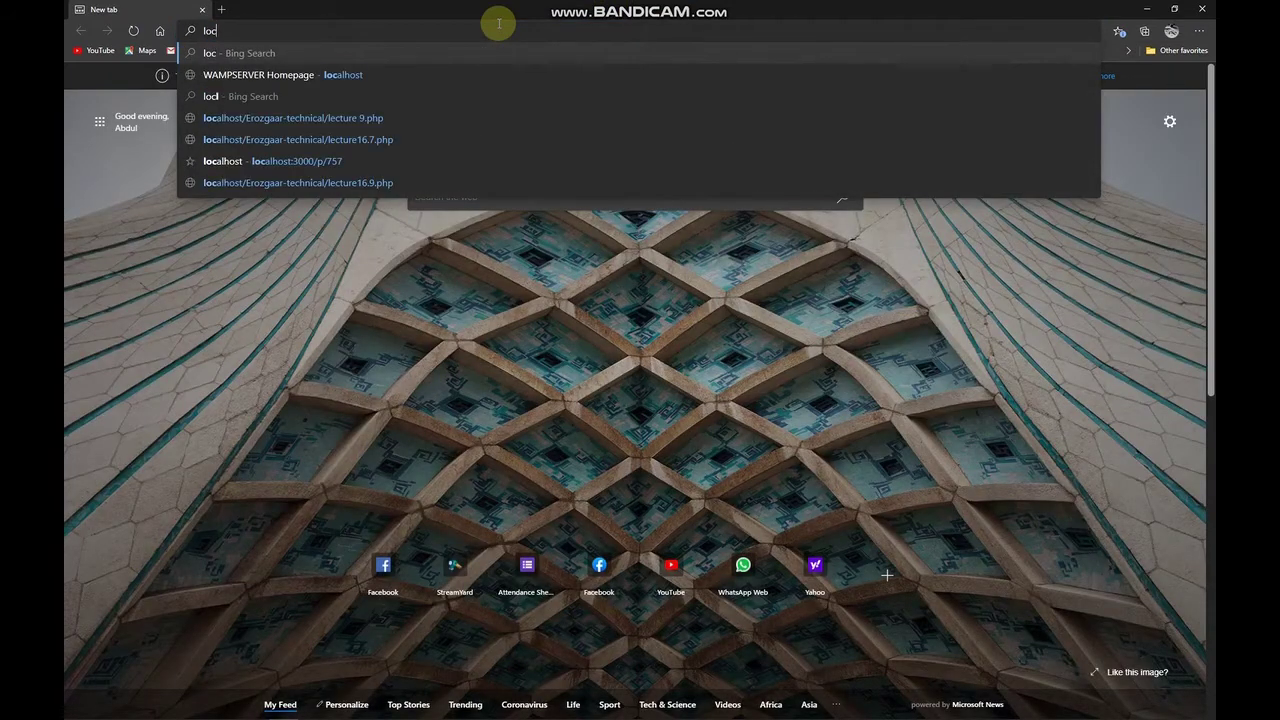
type("alhost/p")
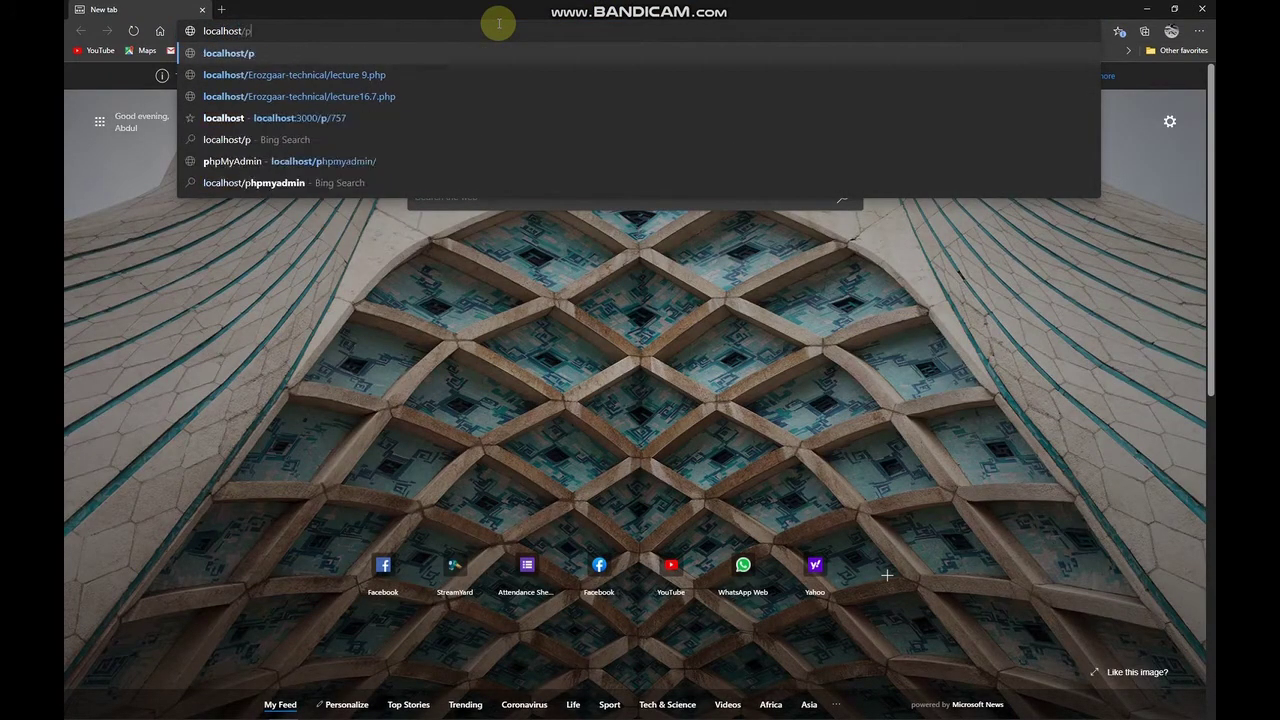
type("hpmyadmin")
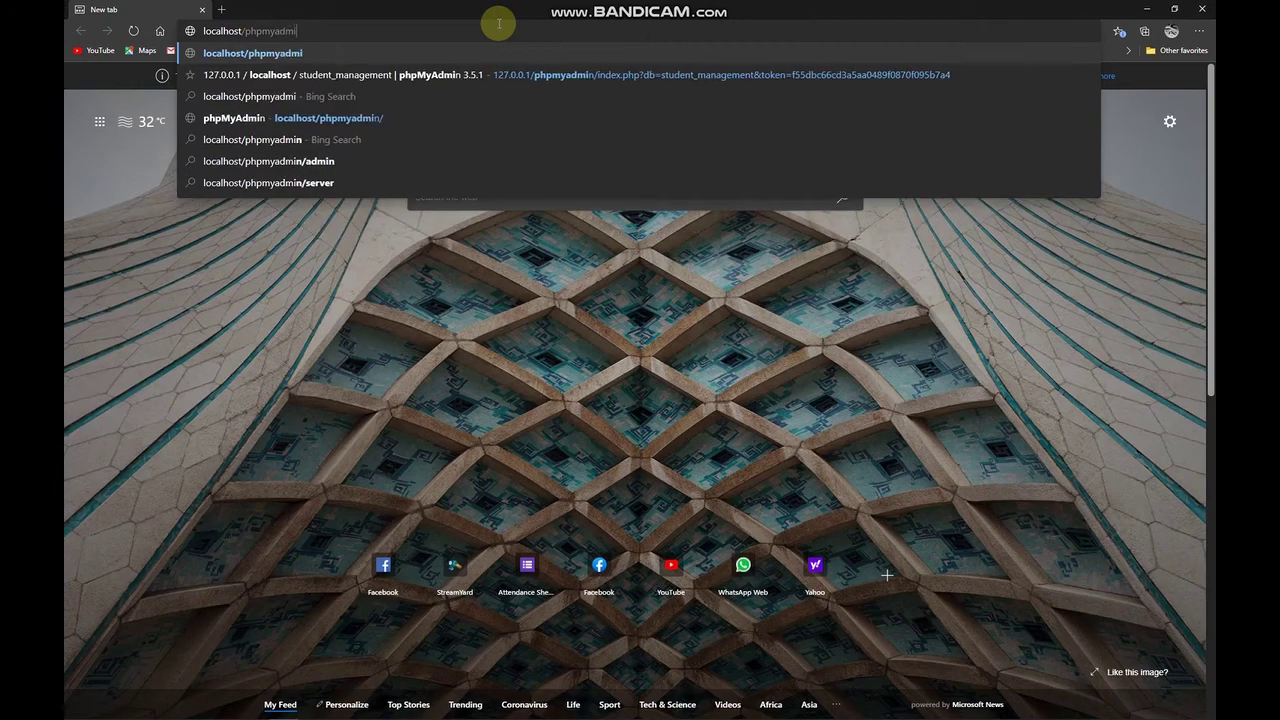
key("Return")
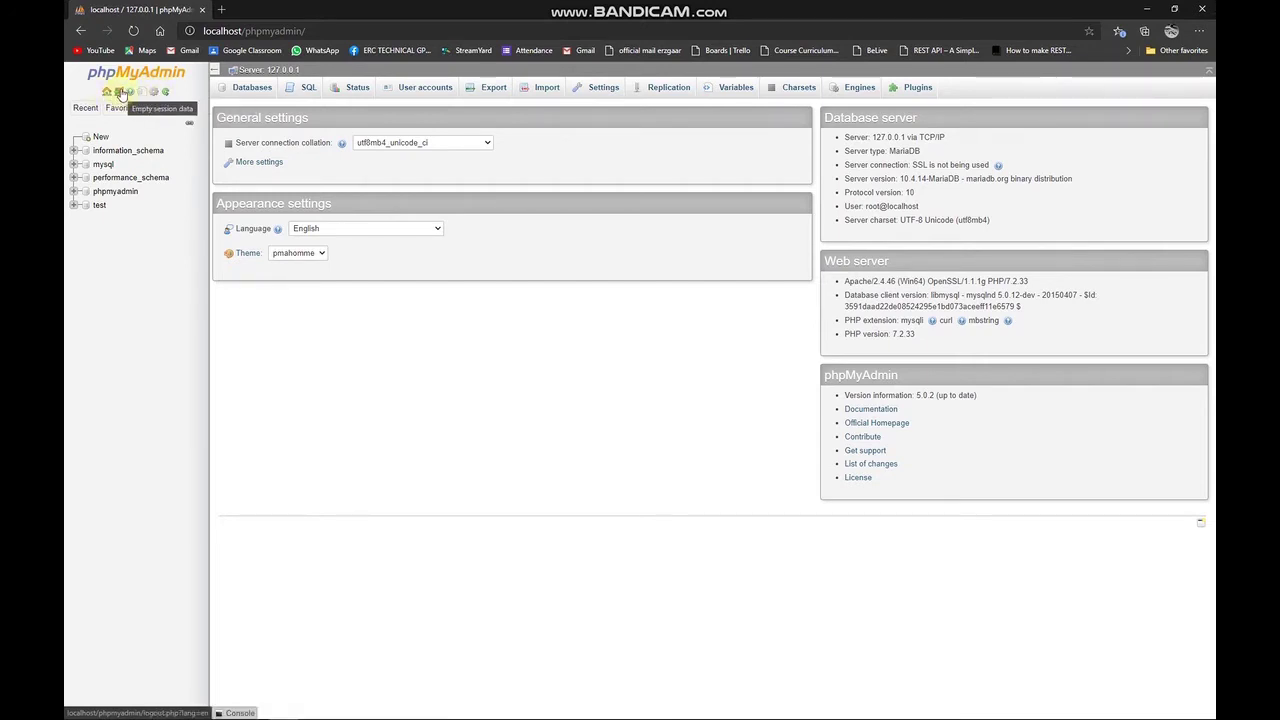
Create an empty database named 'wordpress' in phpMyAdmin, then open a new browser tab.
left_click(116, 93)
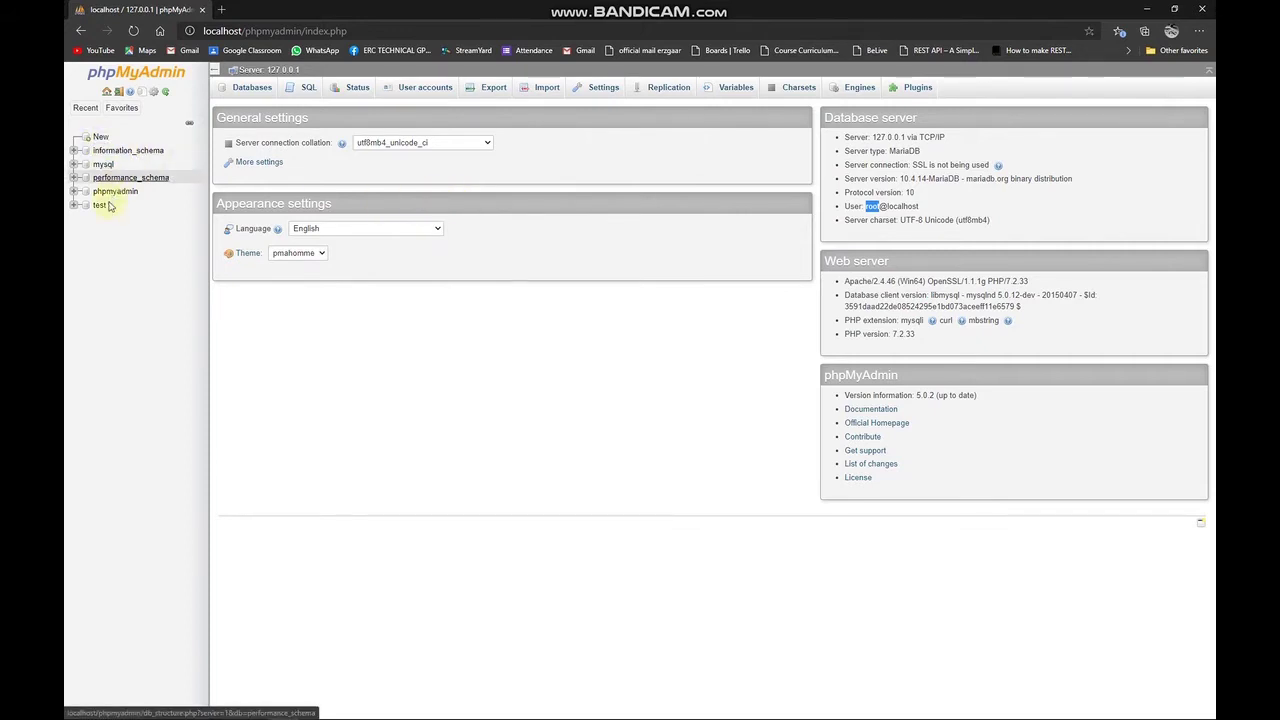
left_click(100, 137)
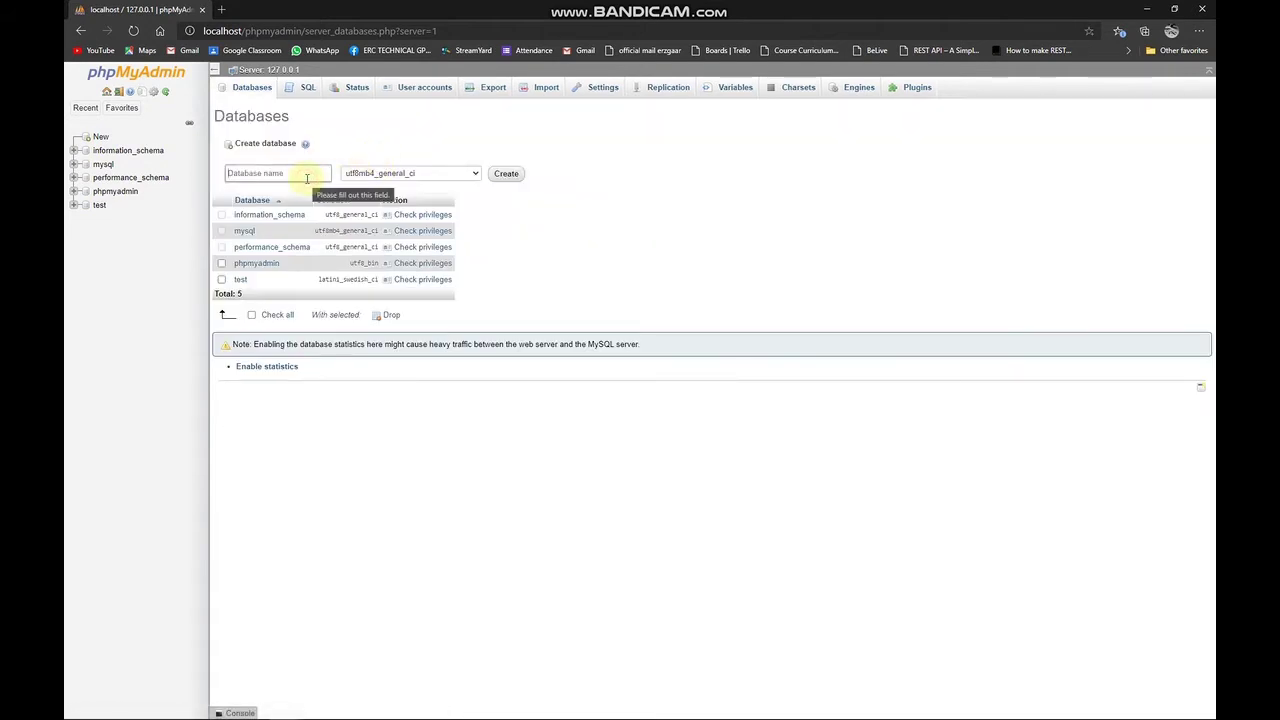
left_click(307, 178)
type("wordpres")
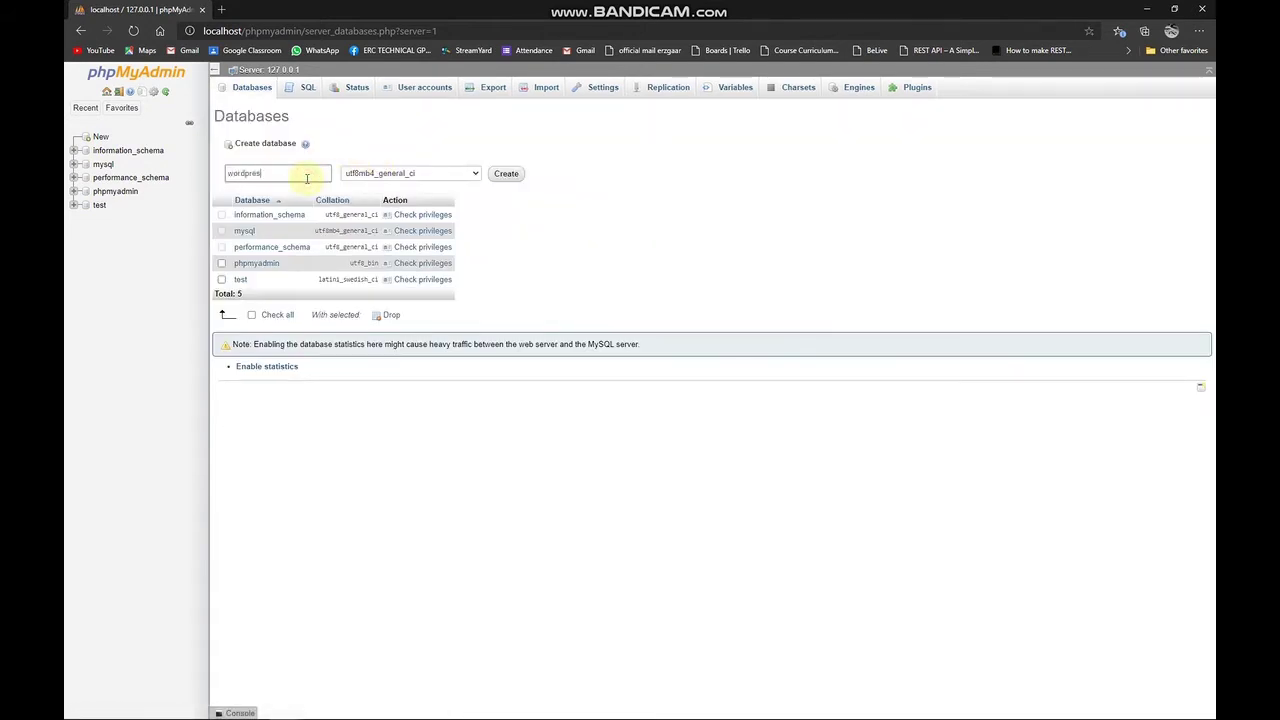
type("s")
key("Return")
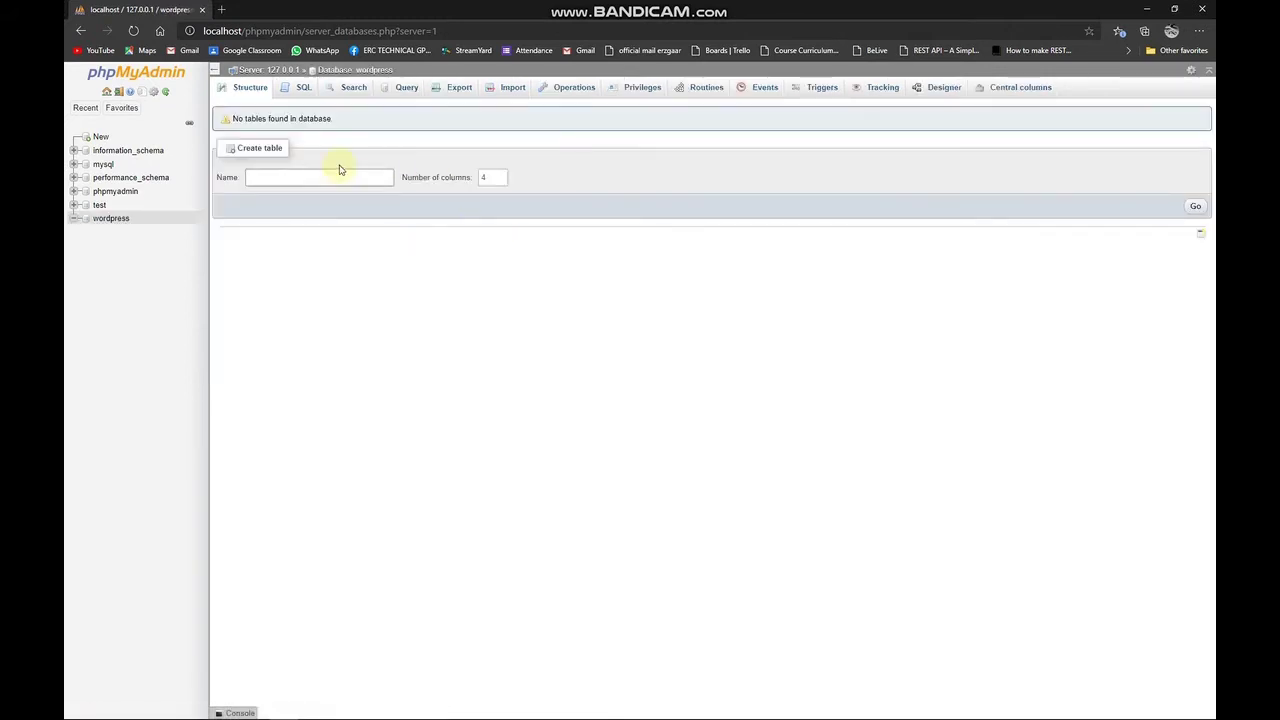
left_click(222, 9)
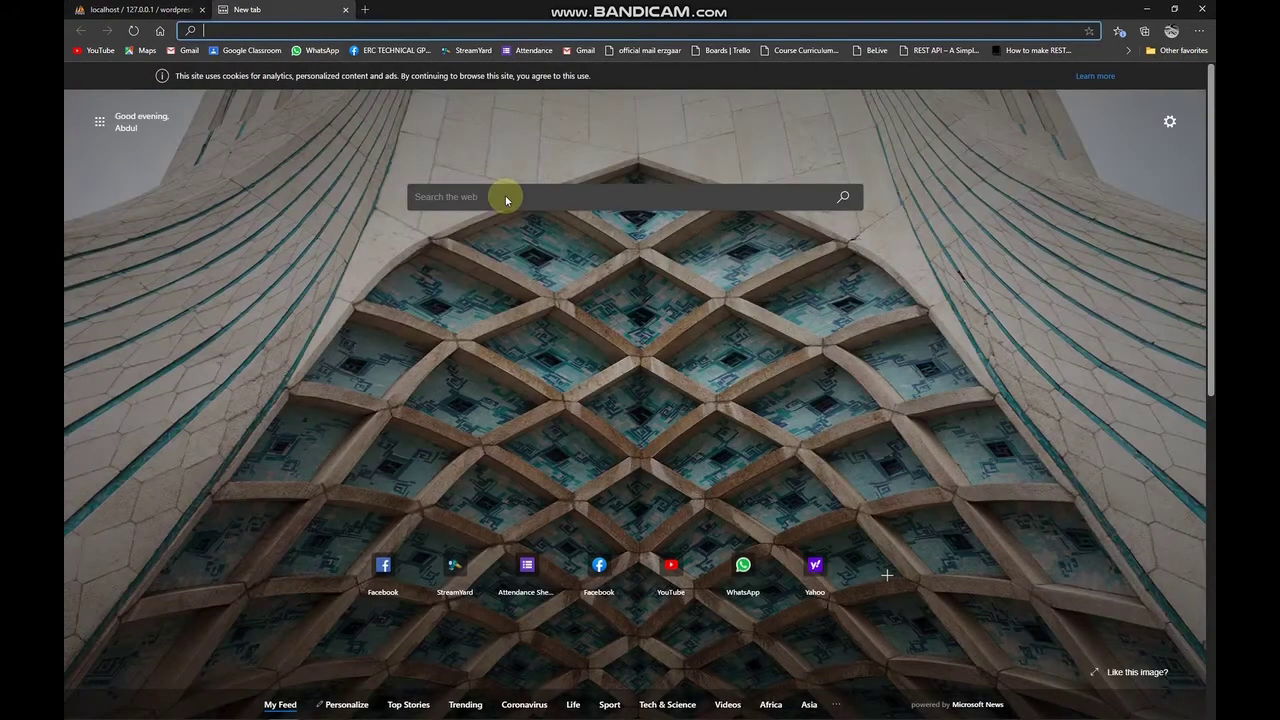
Download WordPress 5.5.1 from wordpress.org and dismiss the thank-you popup.
type("wordpress")
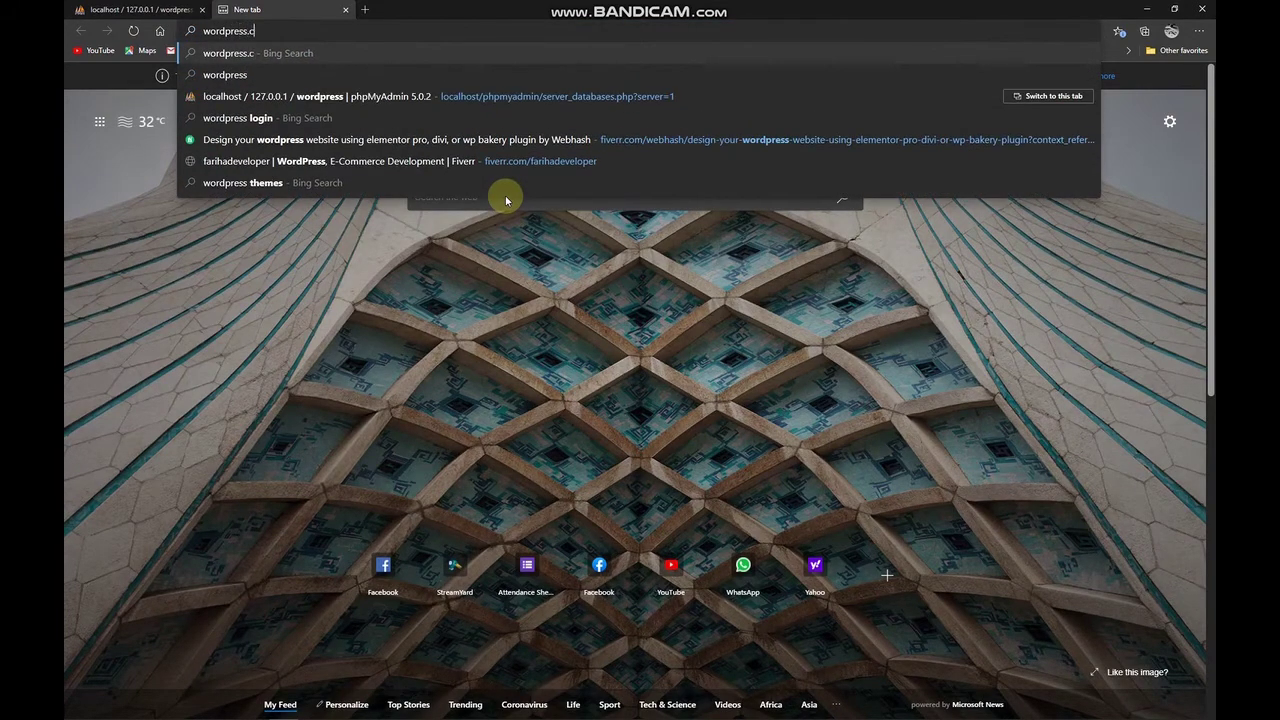
type(".org")
key("Return")
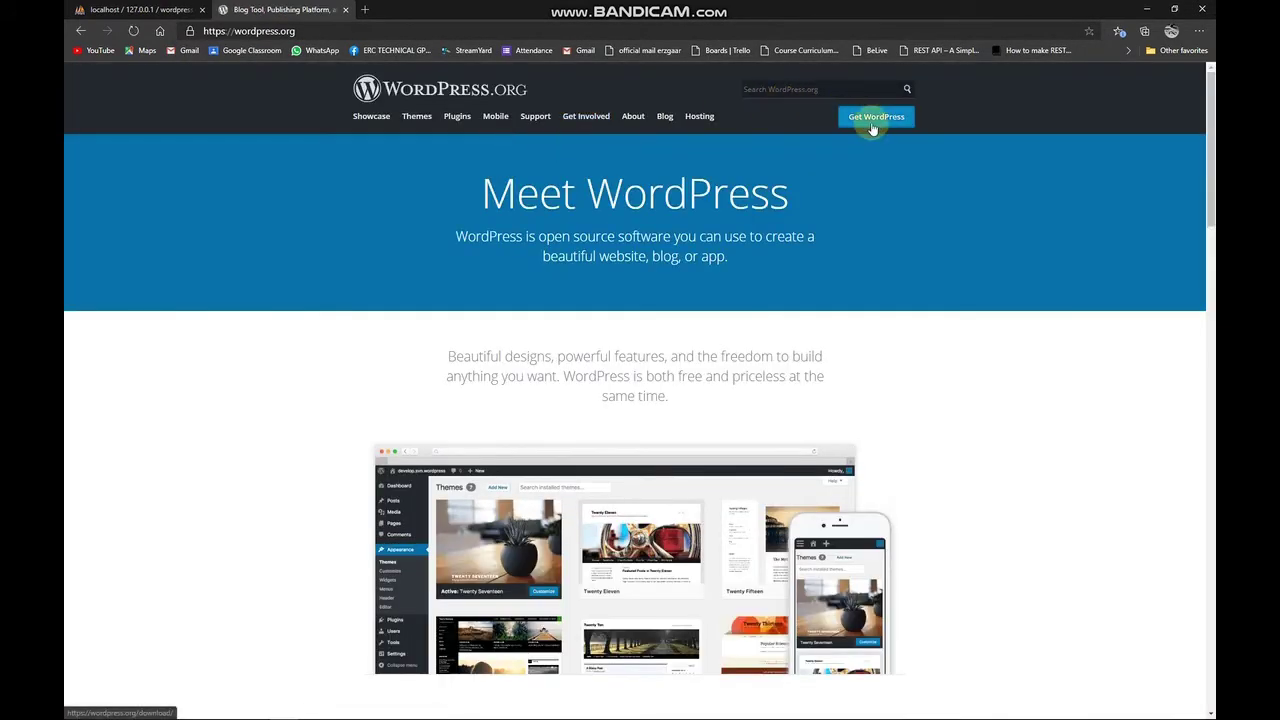
left_click(874, 122)
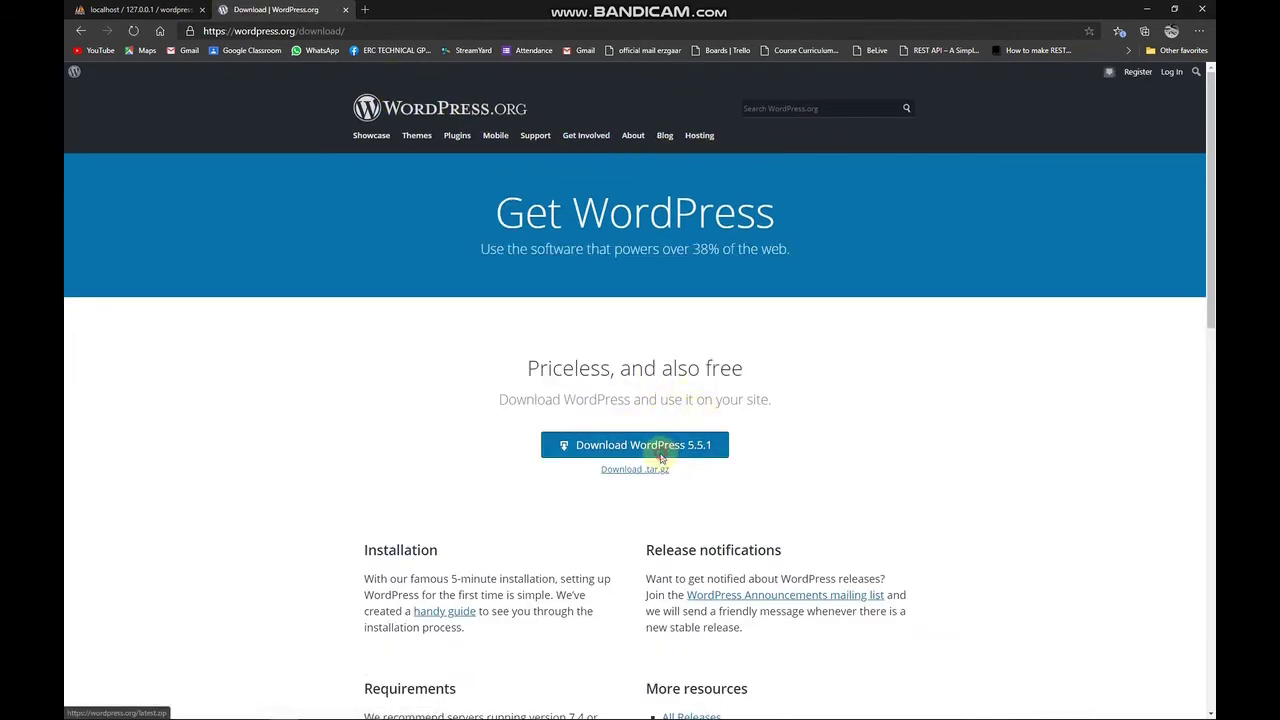
left_click(660, 449)
left_click(788, 243)
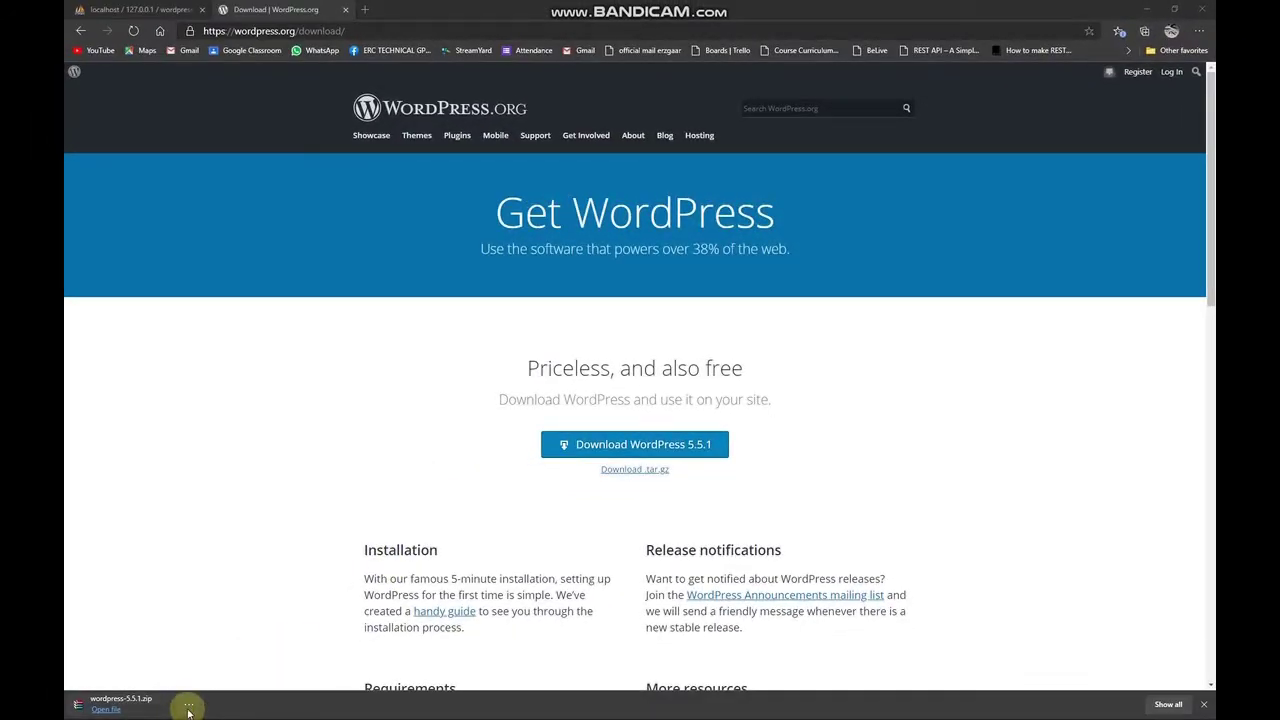
Show the downloaded WordPress zip in the Downloads folder in a maximized File Explorer.
left_click(189, 706)
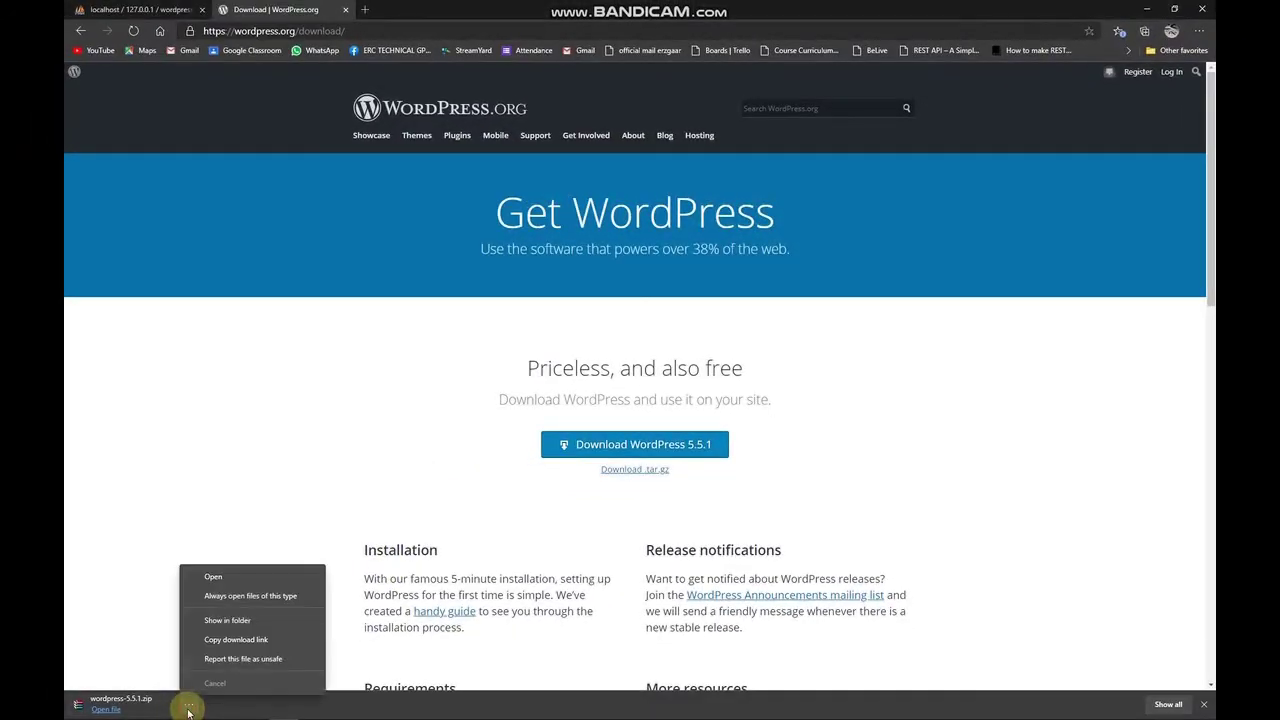
left_click(257, 621)
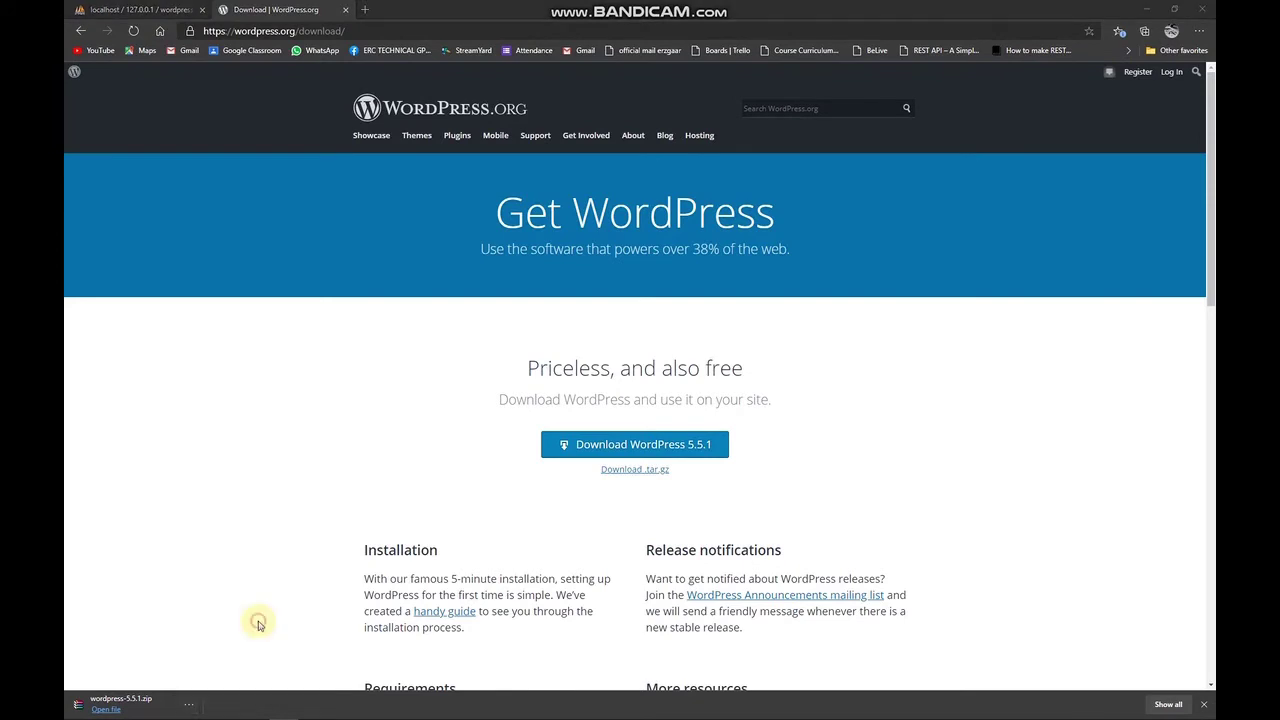
double_click(545, 12)
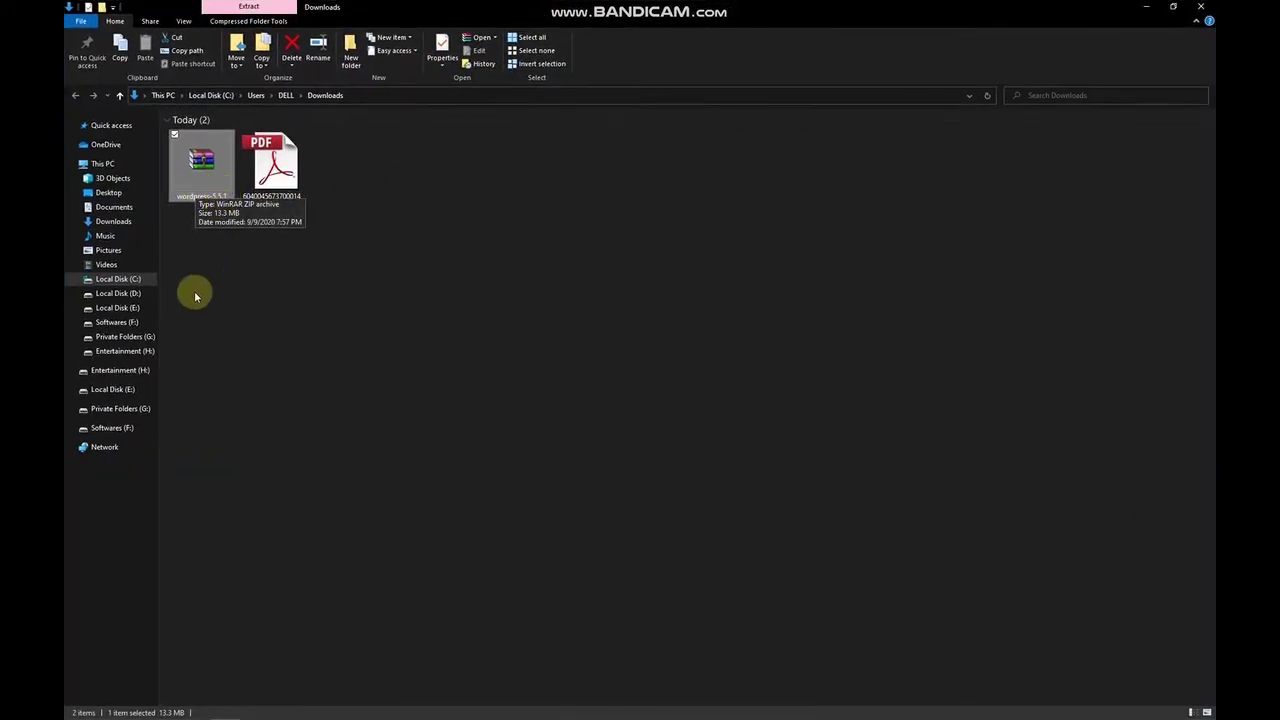
Move the wordpress-5.5.1 zip from Downloads into D:\xampp\htdocs.
right_click(217, 172)
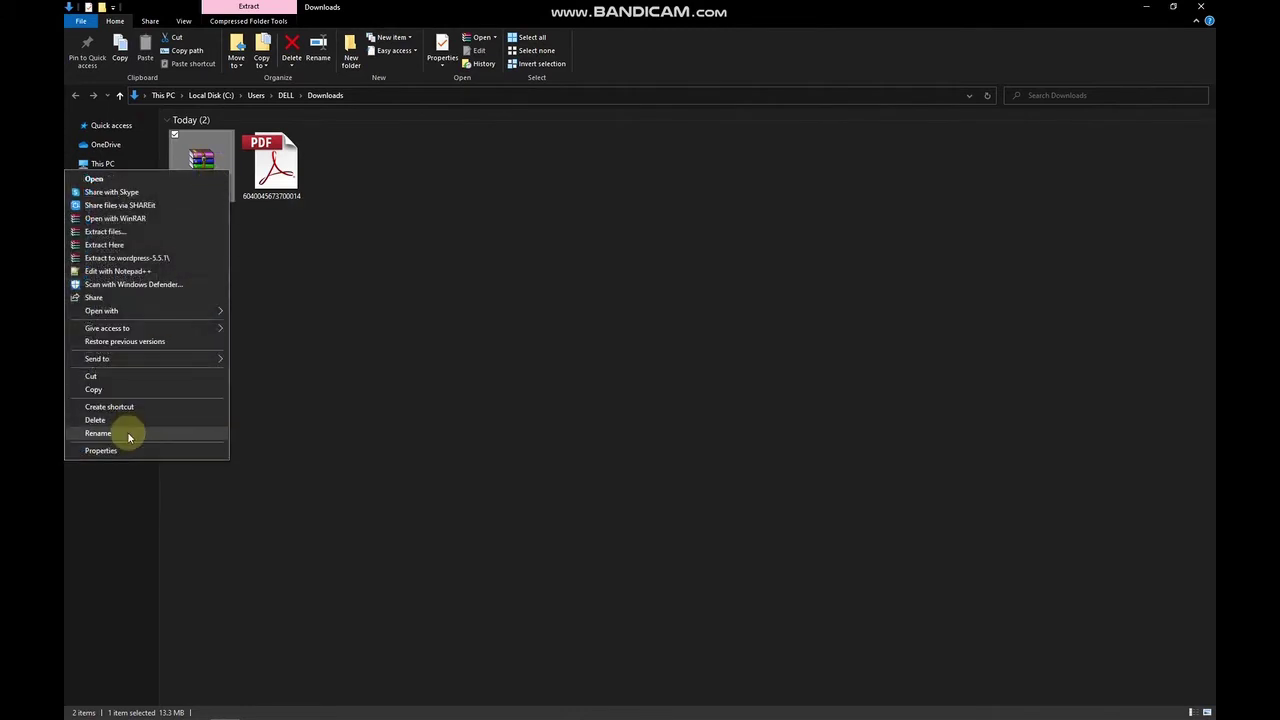
left_click(147, 376)
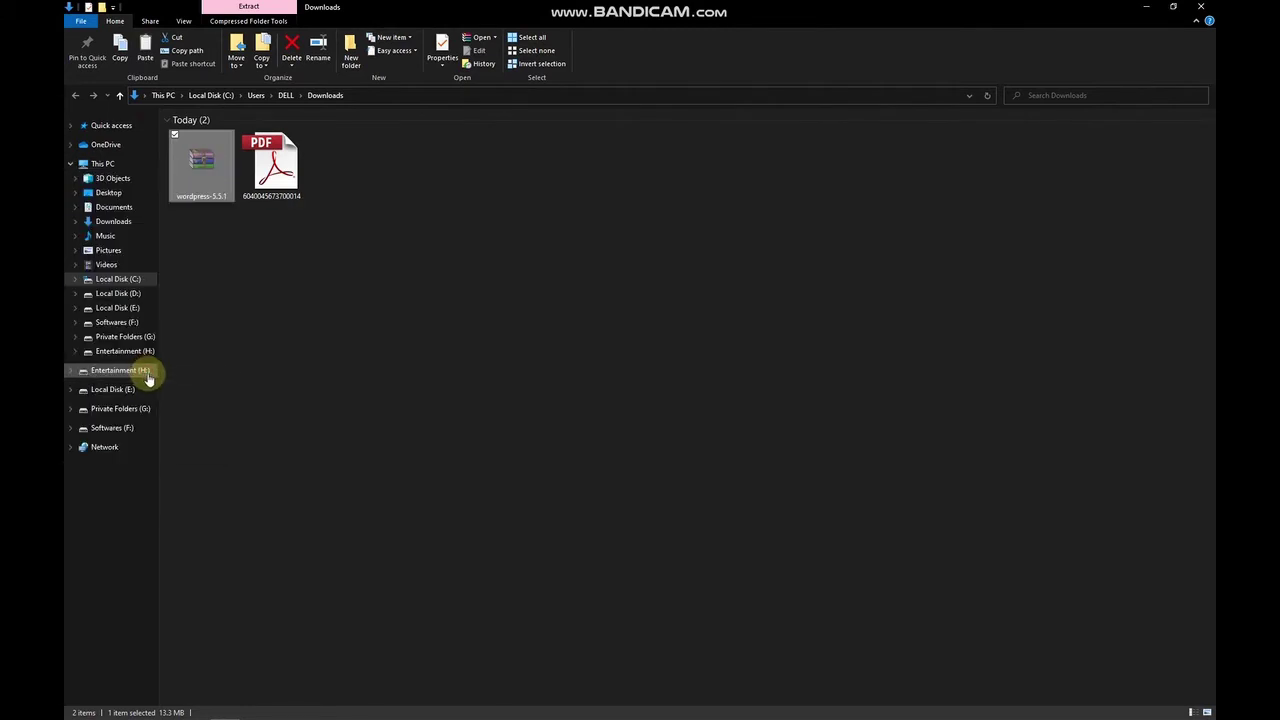
left_click(150, 295)
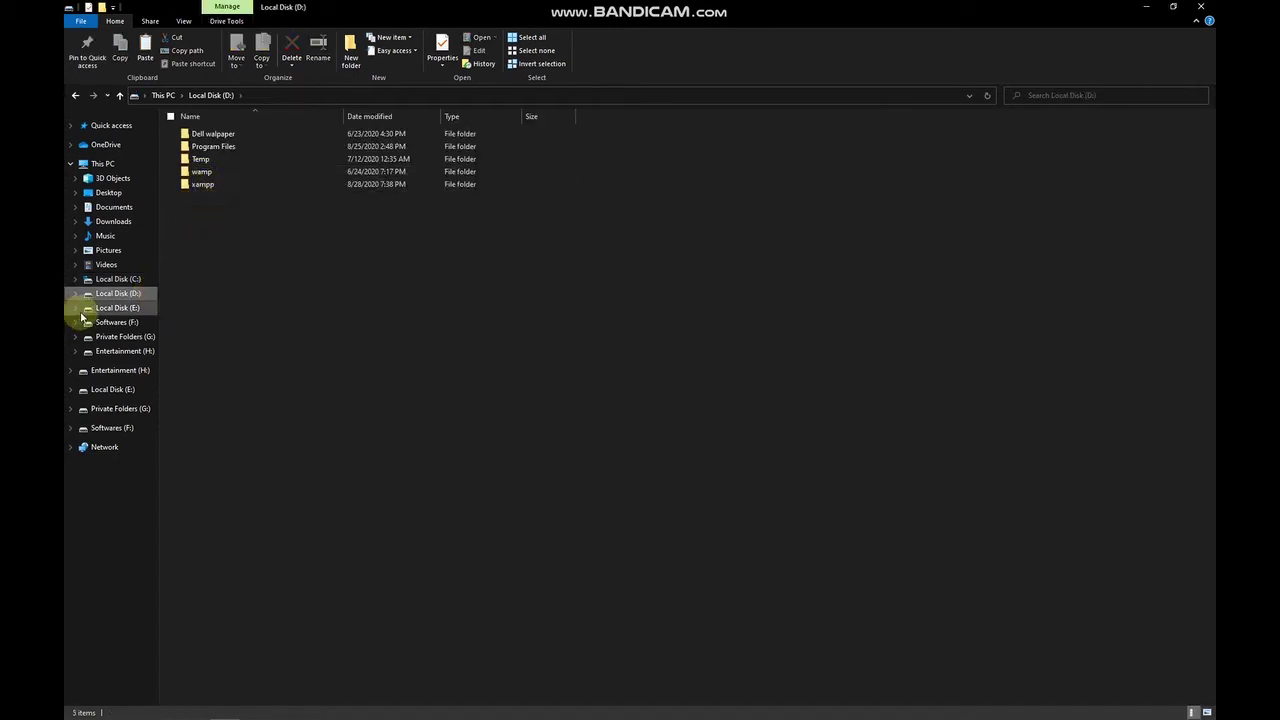
double_click(205, 186)
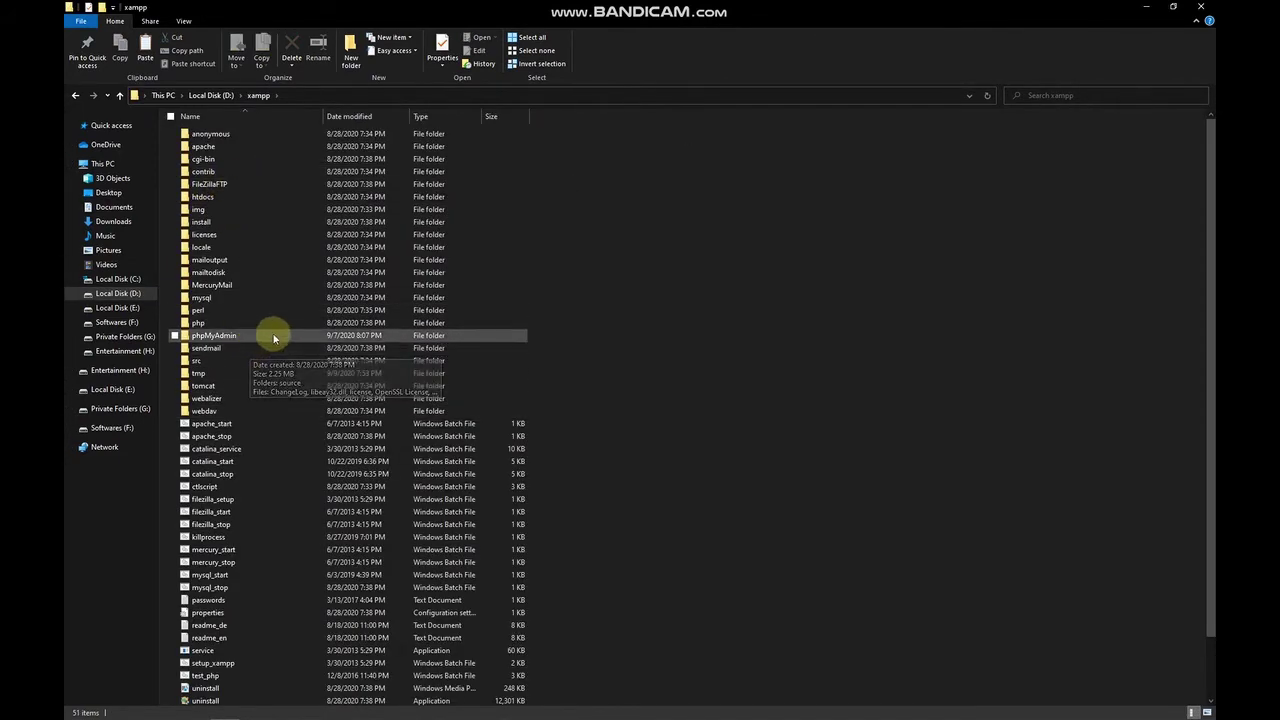
key("h")
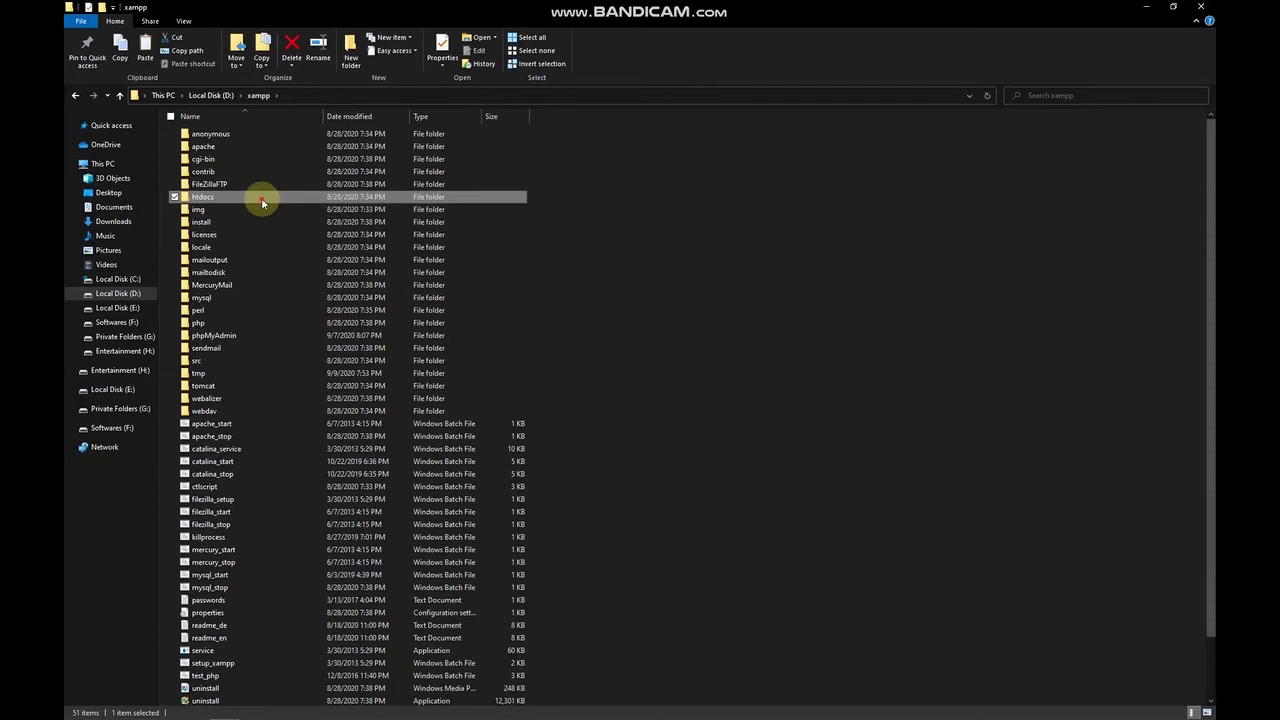
double_click(261, 197)
right_click(280, 316)
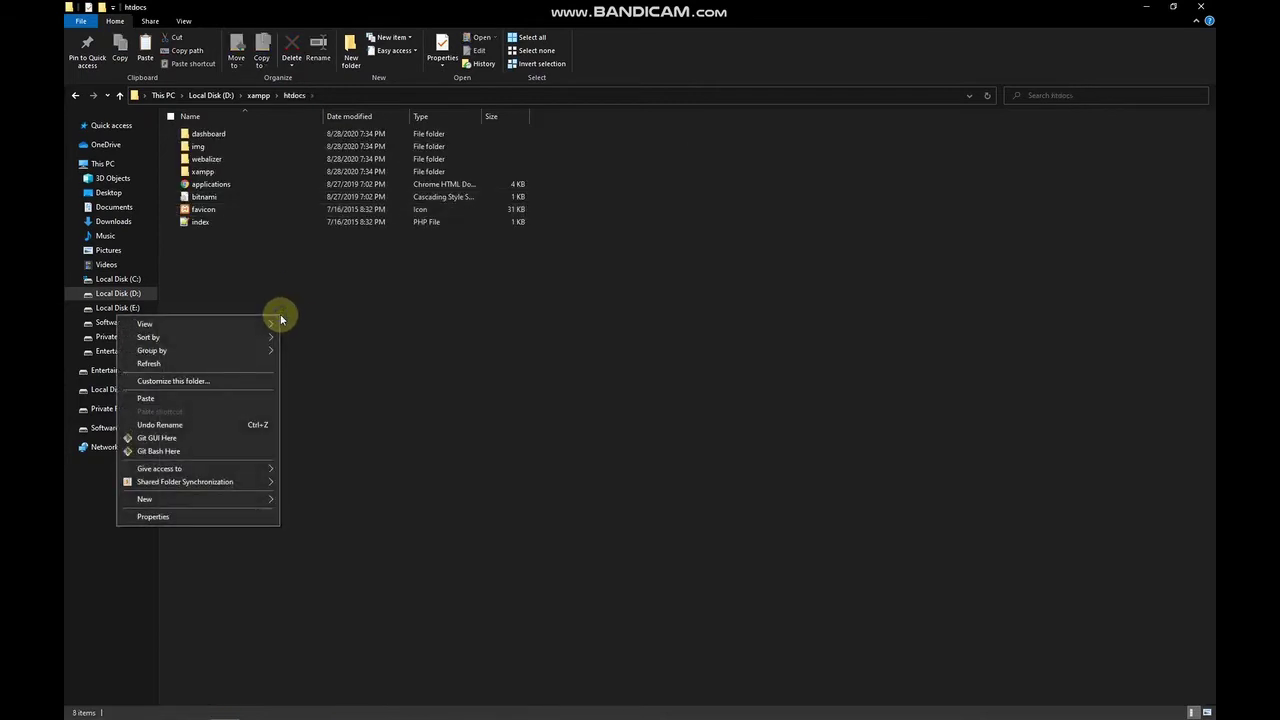
mouse_move(258, 504)
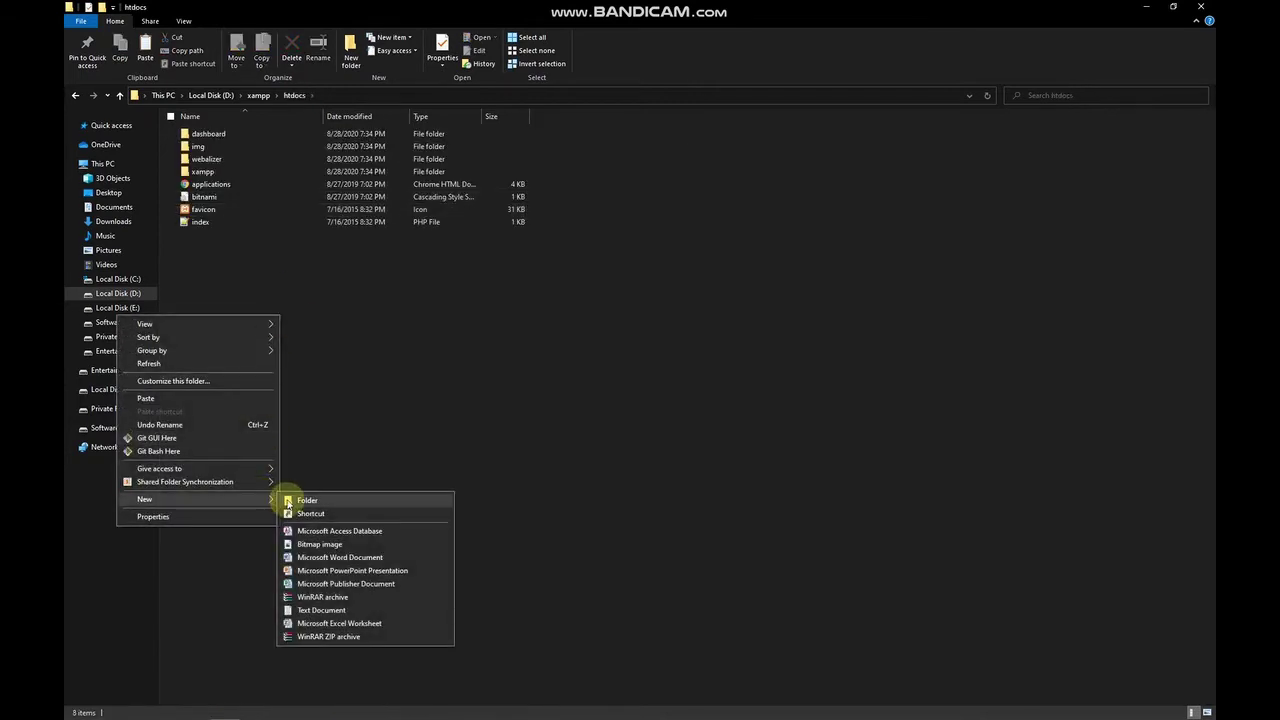
left_click(209, 399)
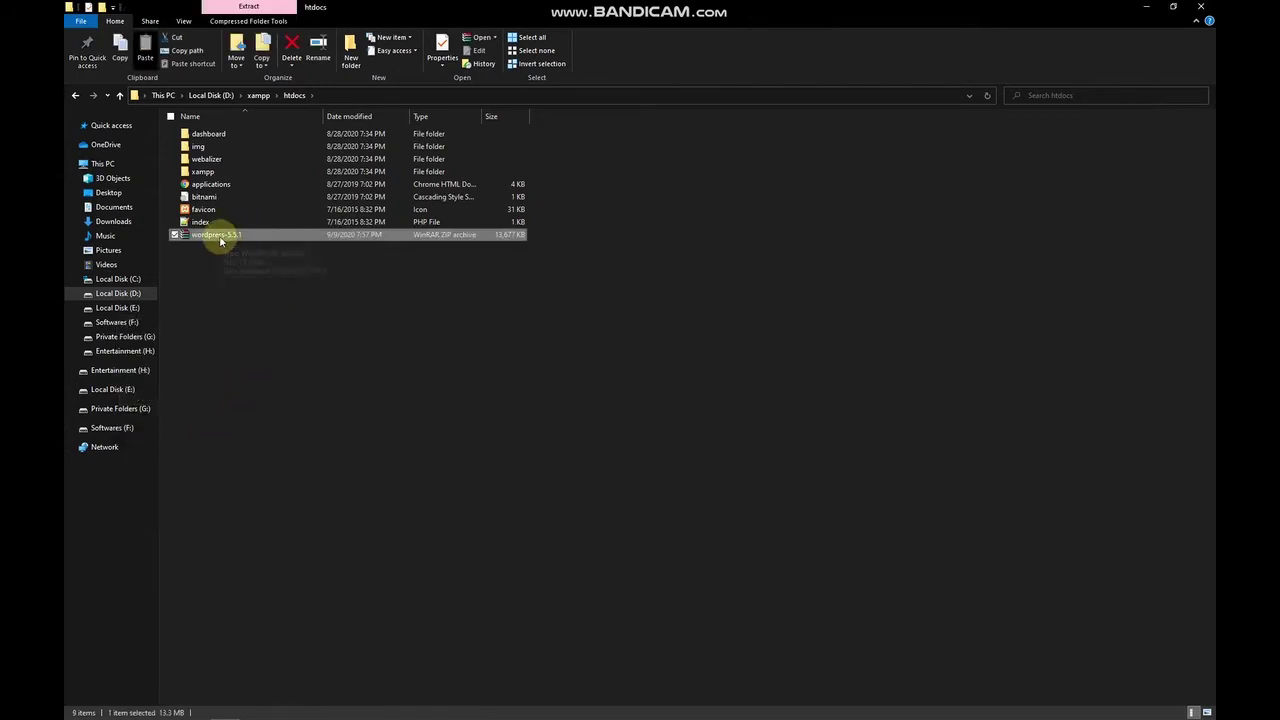
Extract the archive here in htdocs and open the resulting wordpress folder.
right_click(218, 237)
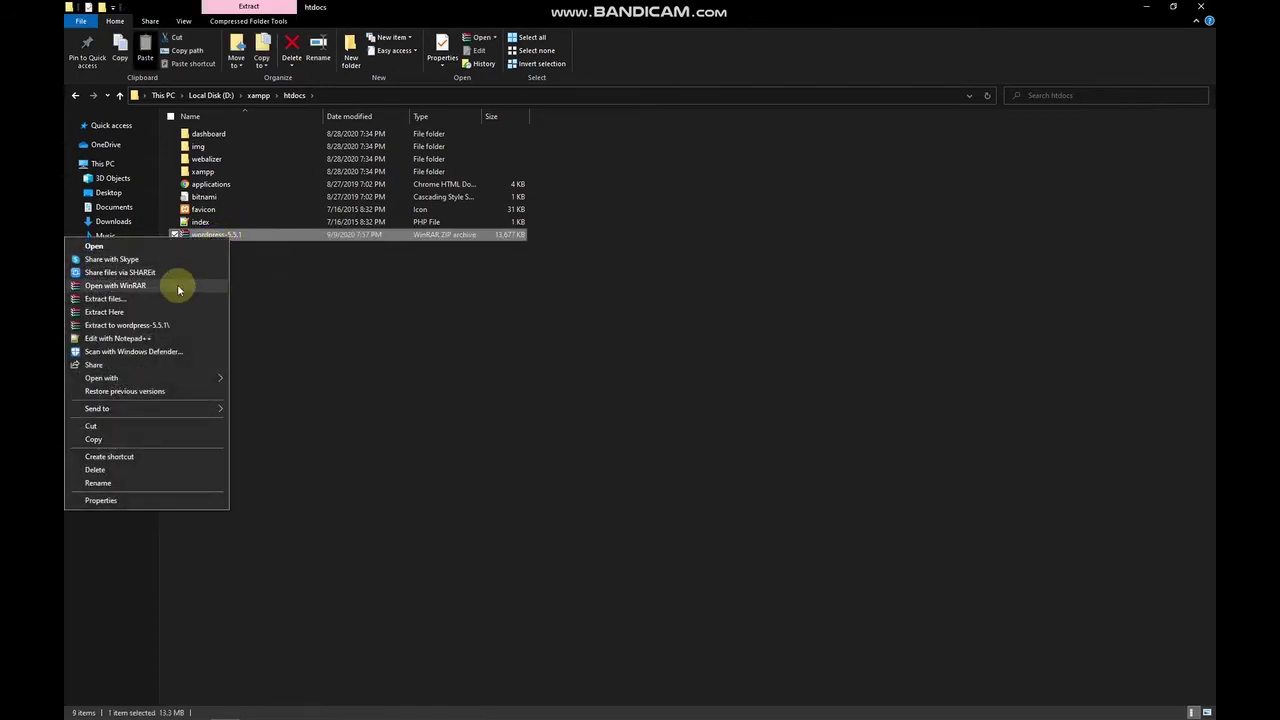
left_click(170, 314)
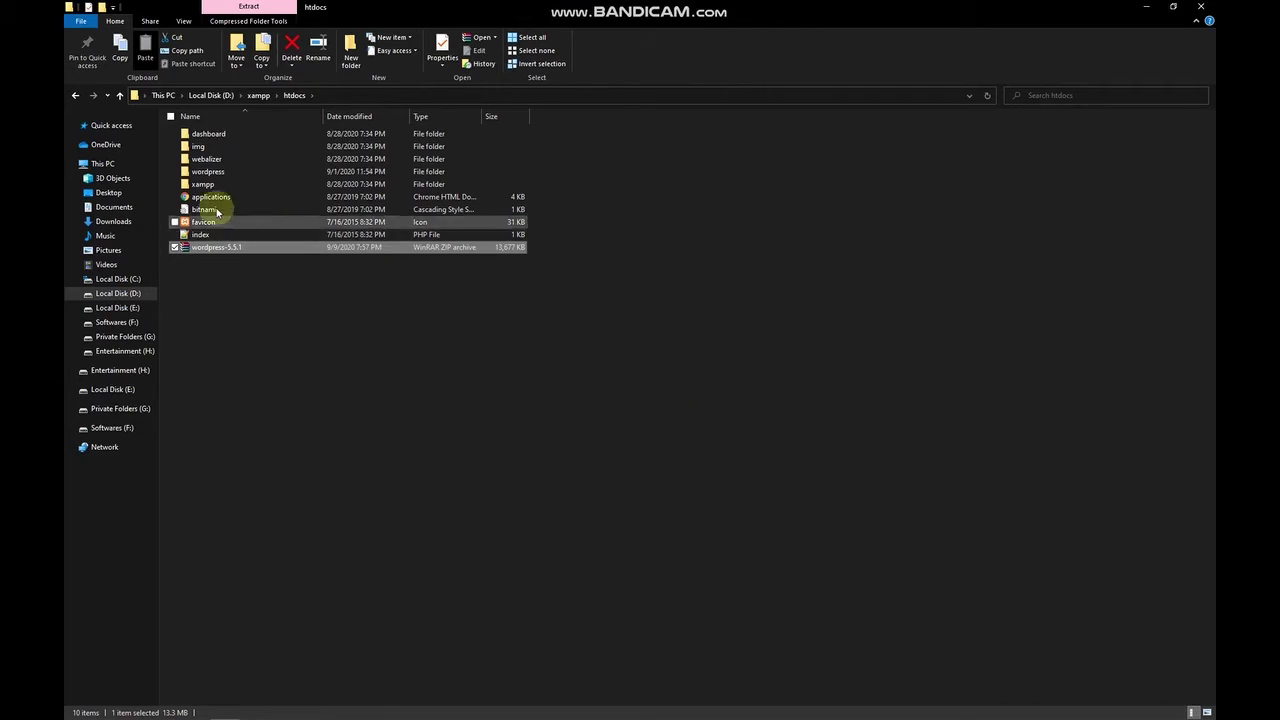
left_click(207, 175)
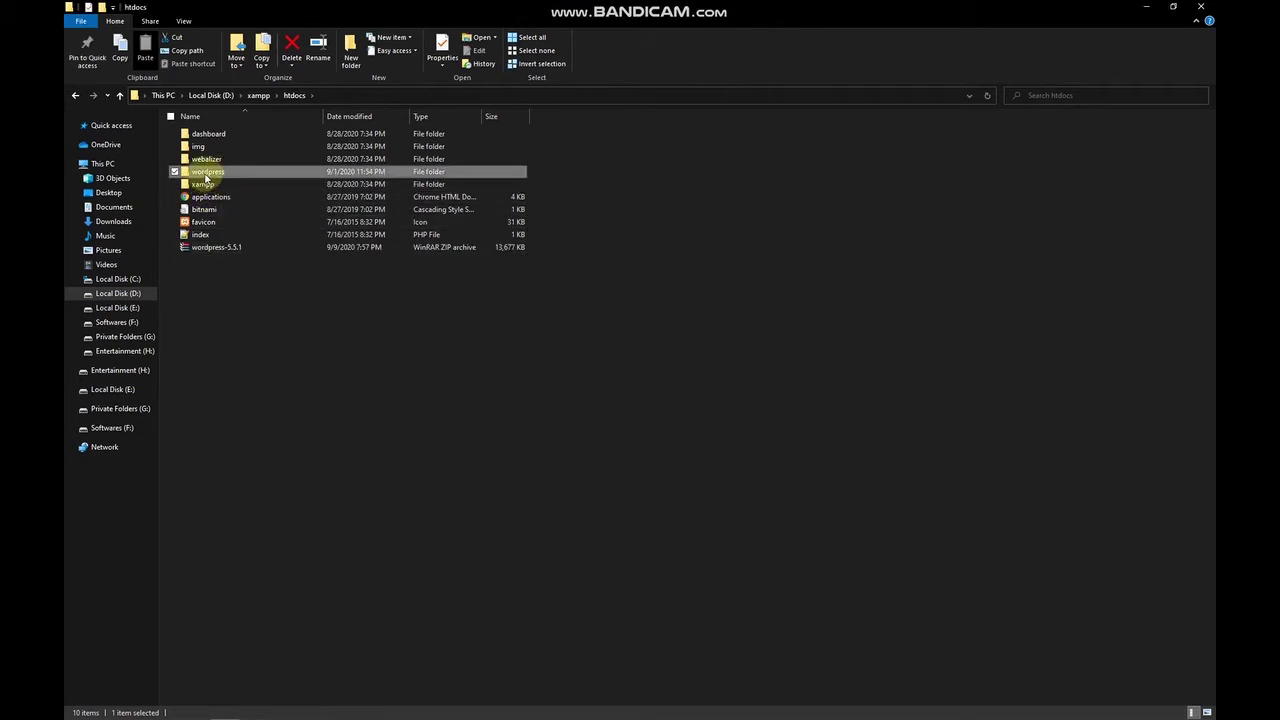
double_click(246, 174)
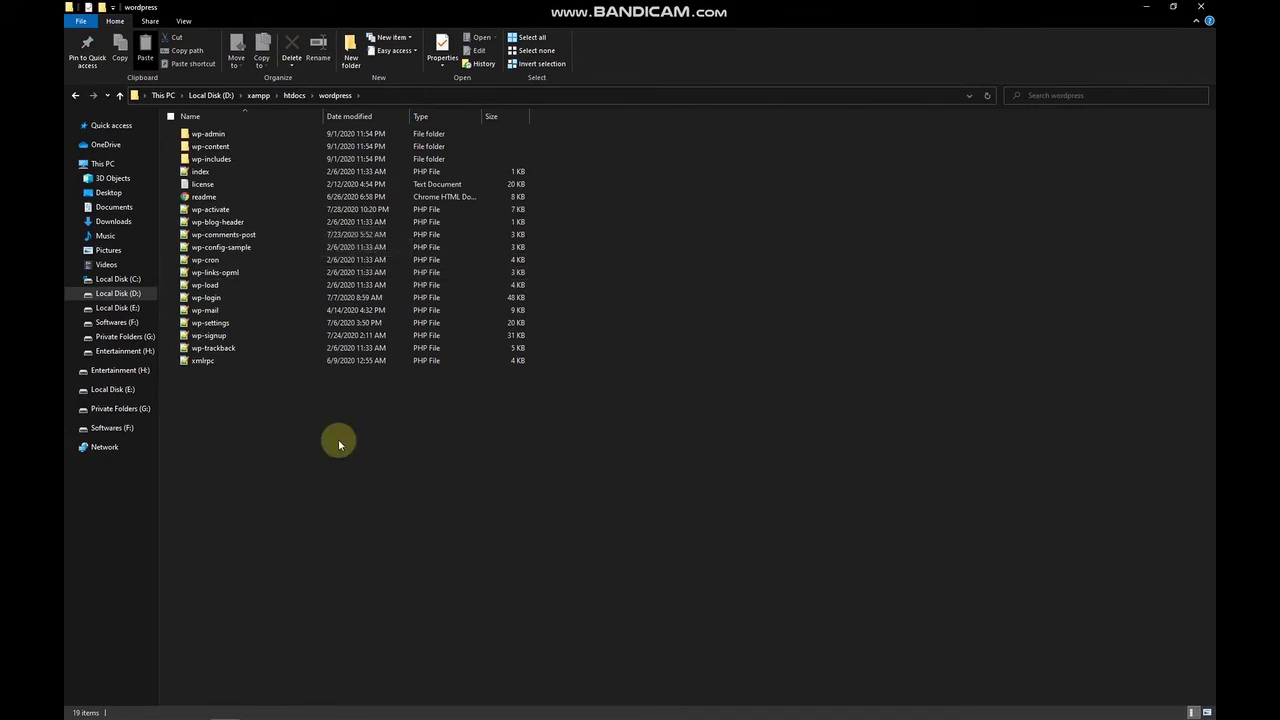
key("BackSpace")
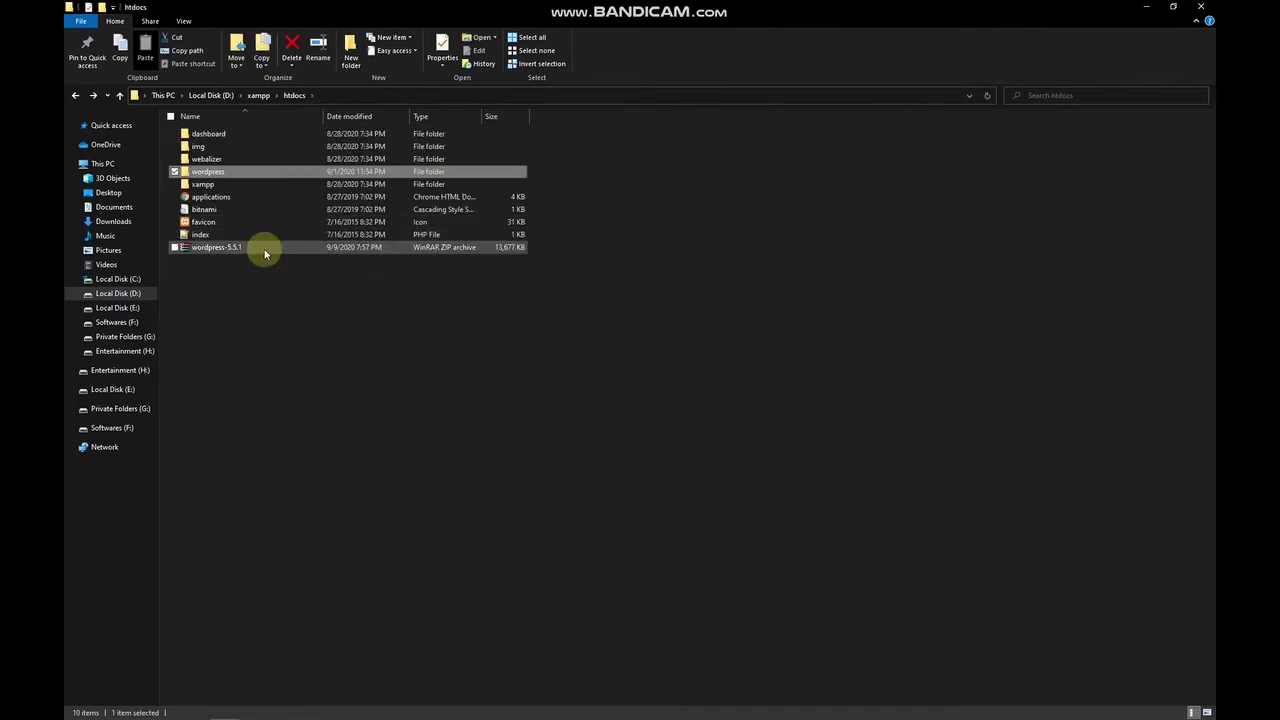
left_click(265, 250)
double_click(254, 171)
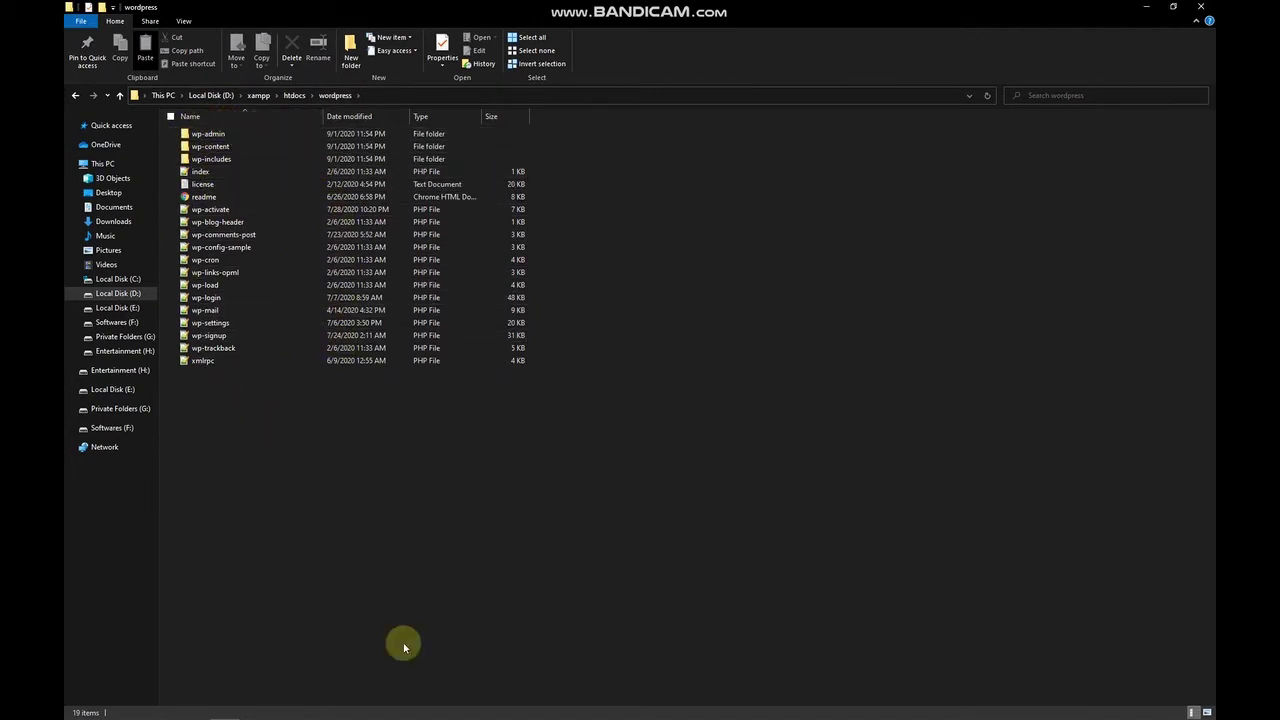
Type localhost/wordpress in a new Edge tab, then switch back to the wordpress folder window.
mouse_move(254, 710)
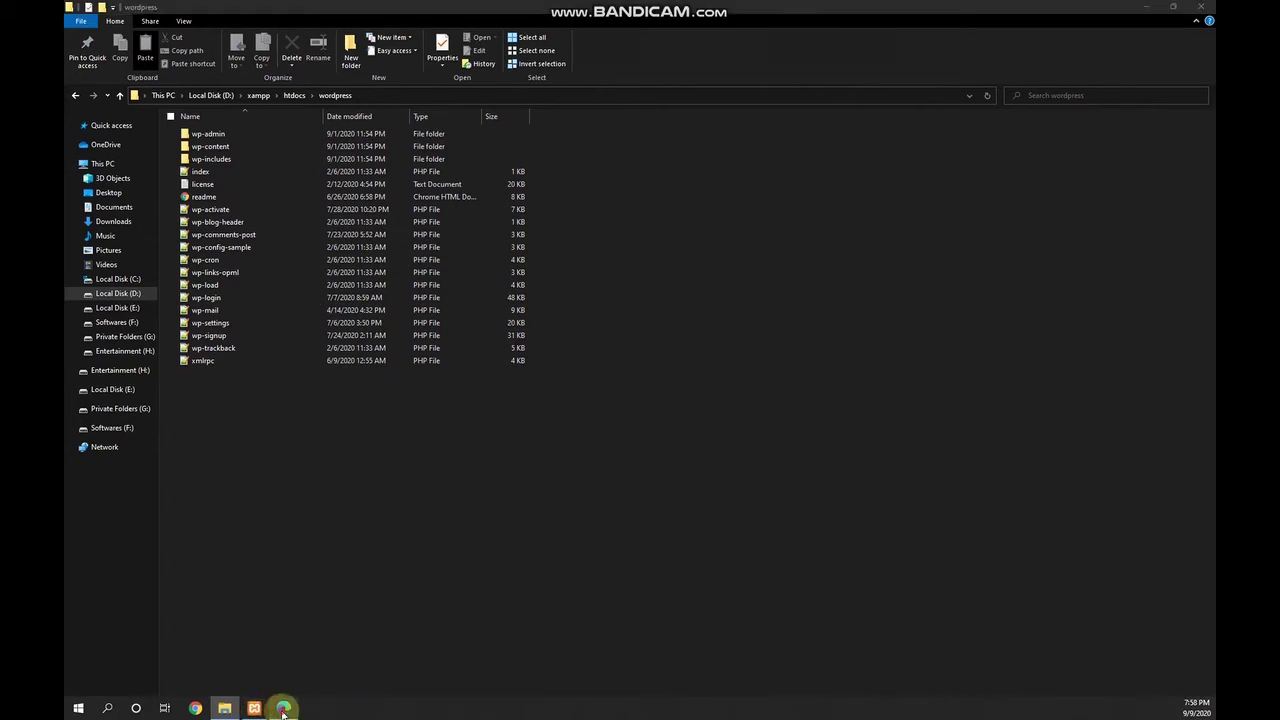
left_click(284, 708)
left_click(175, 10)
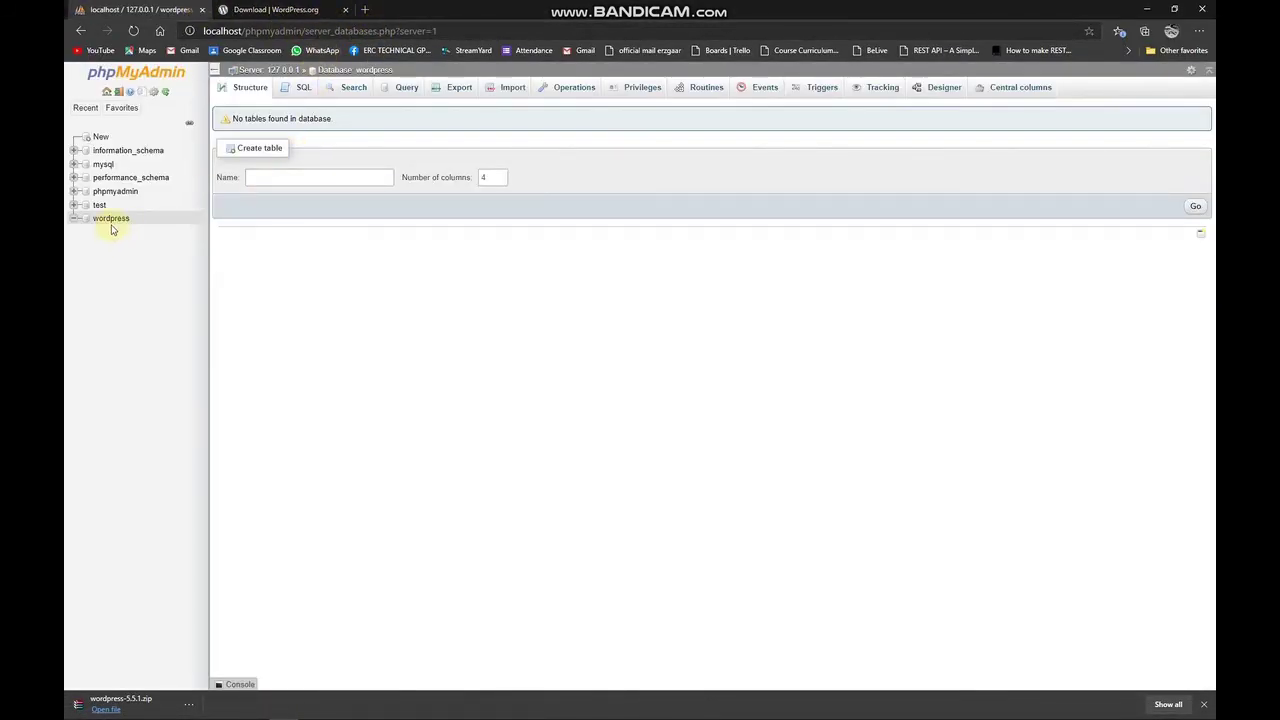
left_click(364, 9)
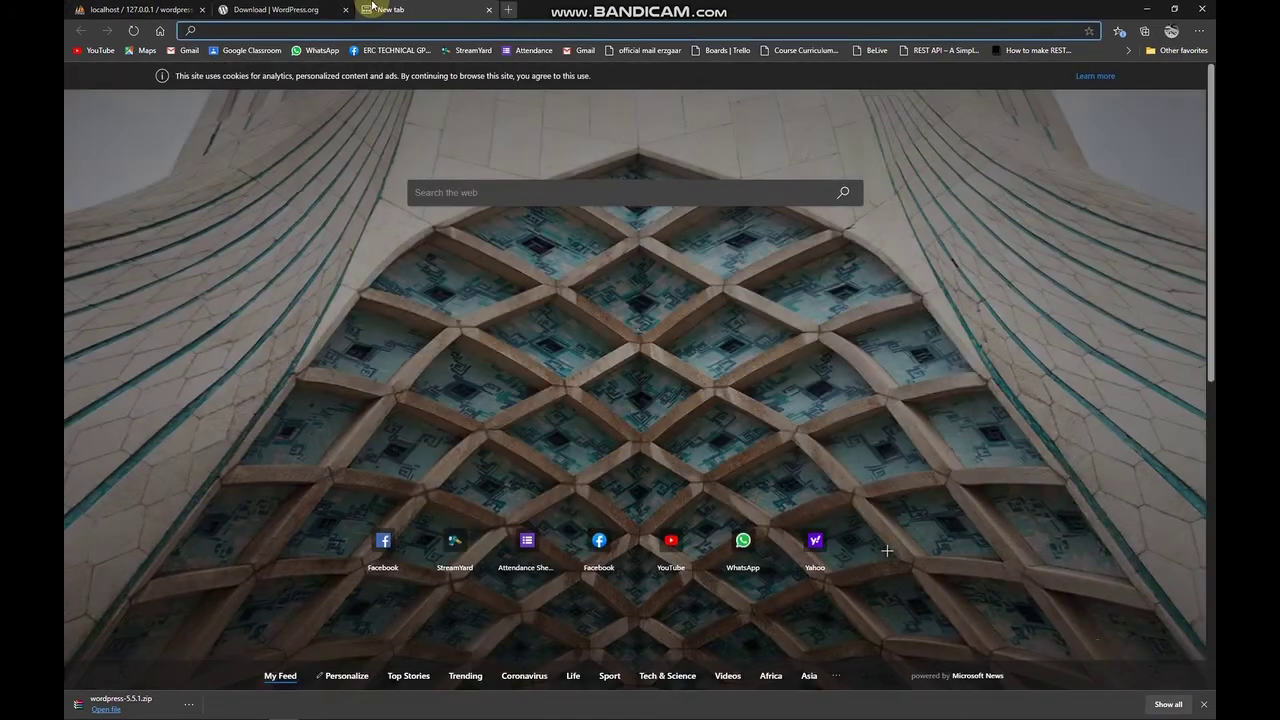
type("localhost")
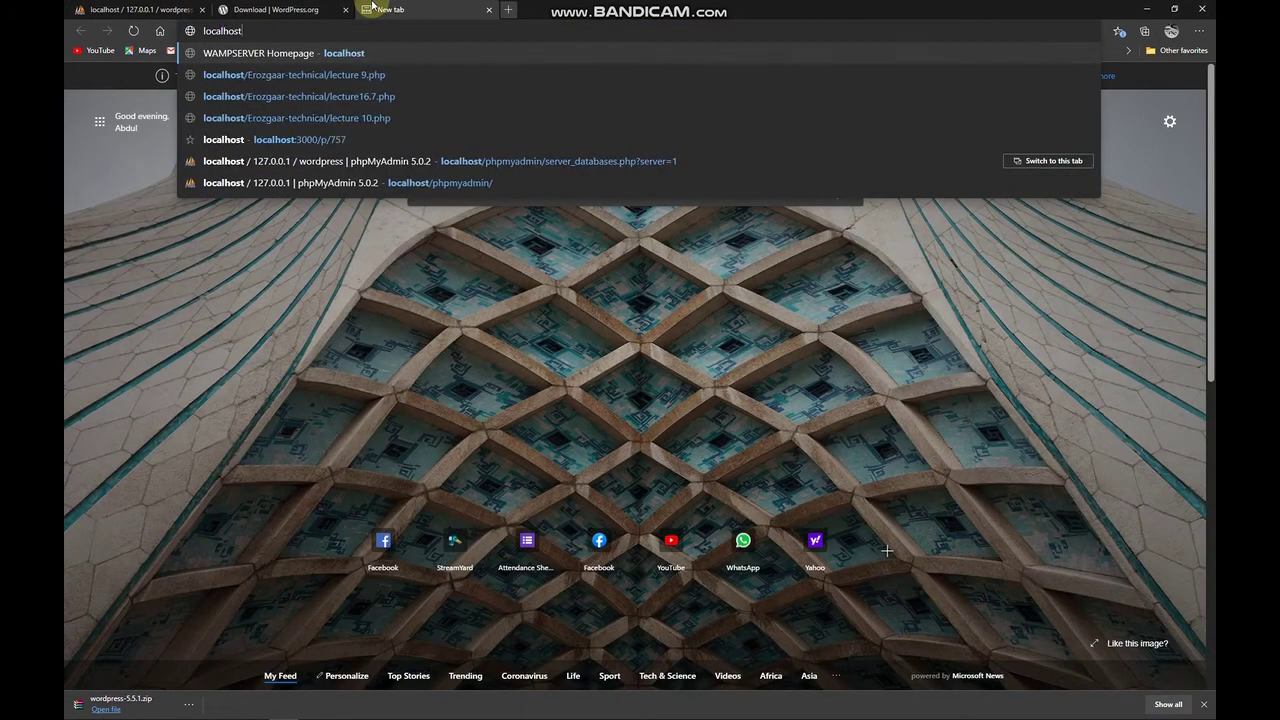
type("/word")
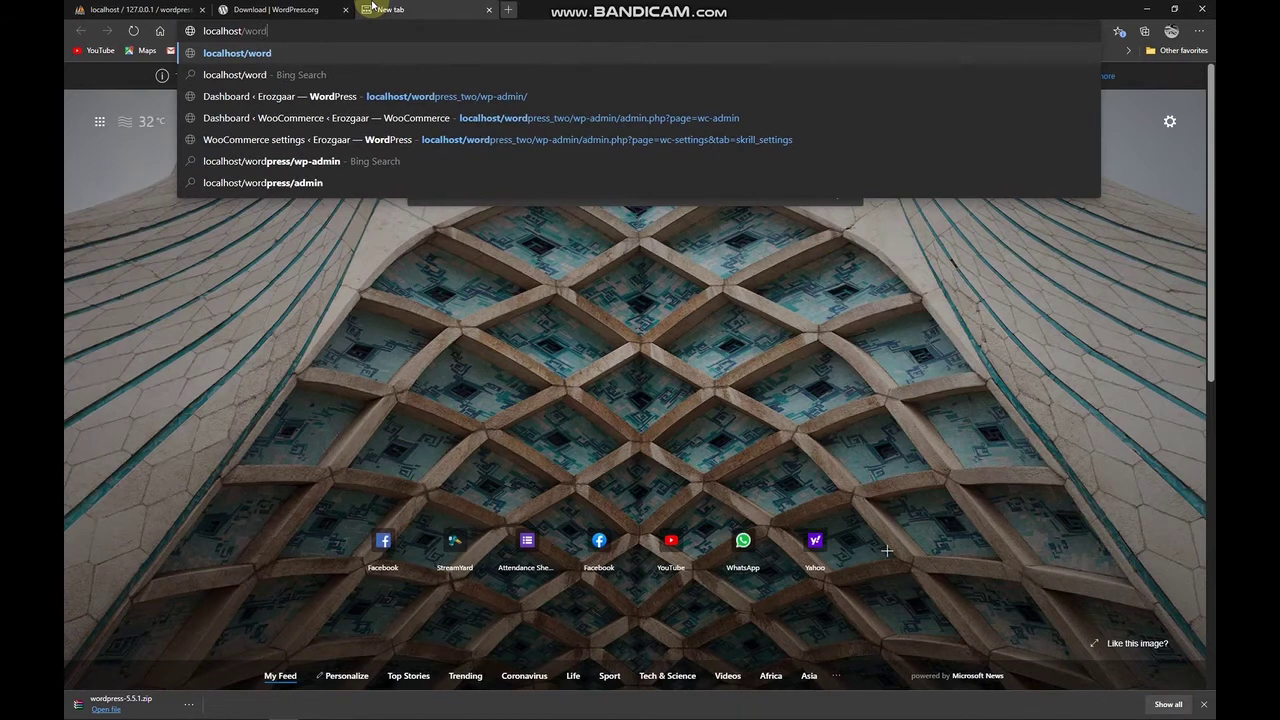
type("press")
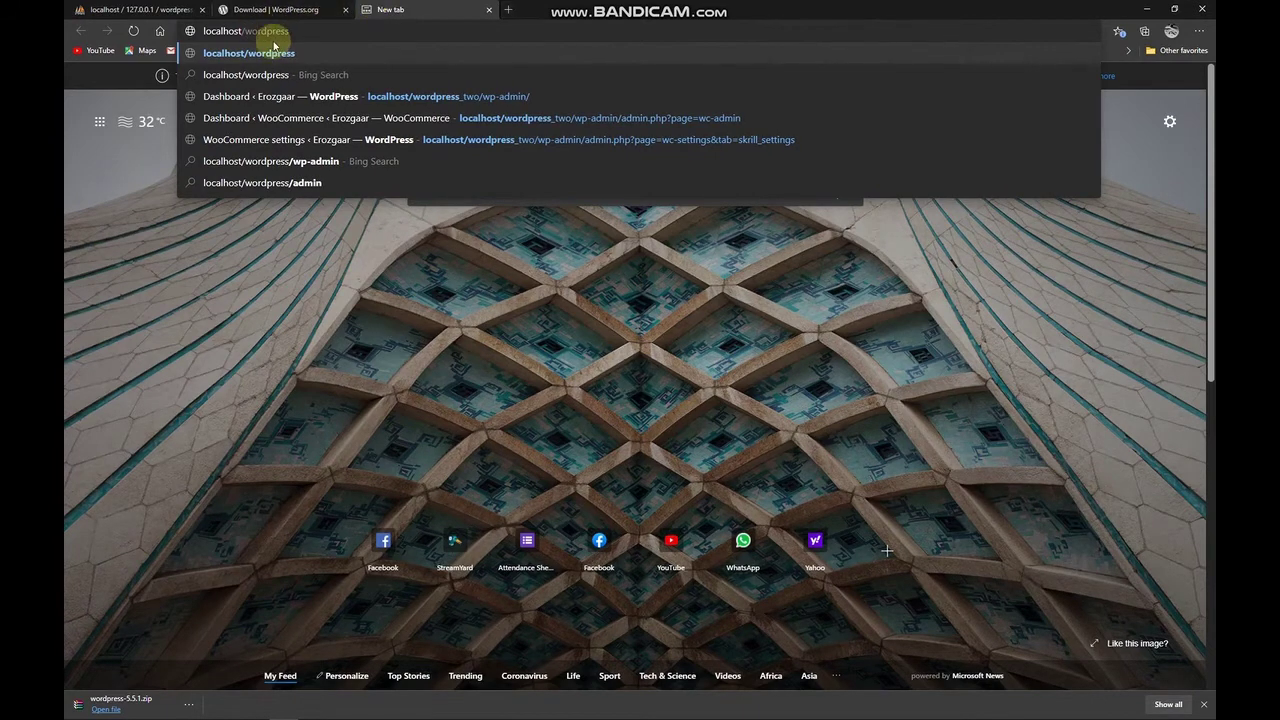
mouse_move(178, 697)
left_click(225, 711)
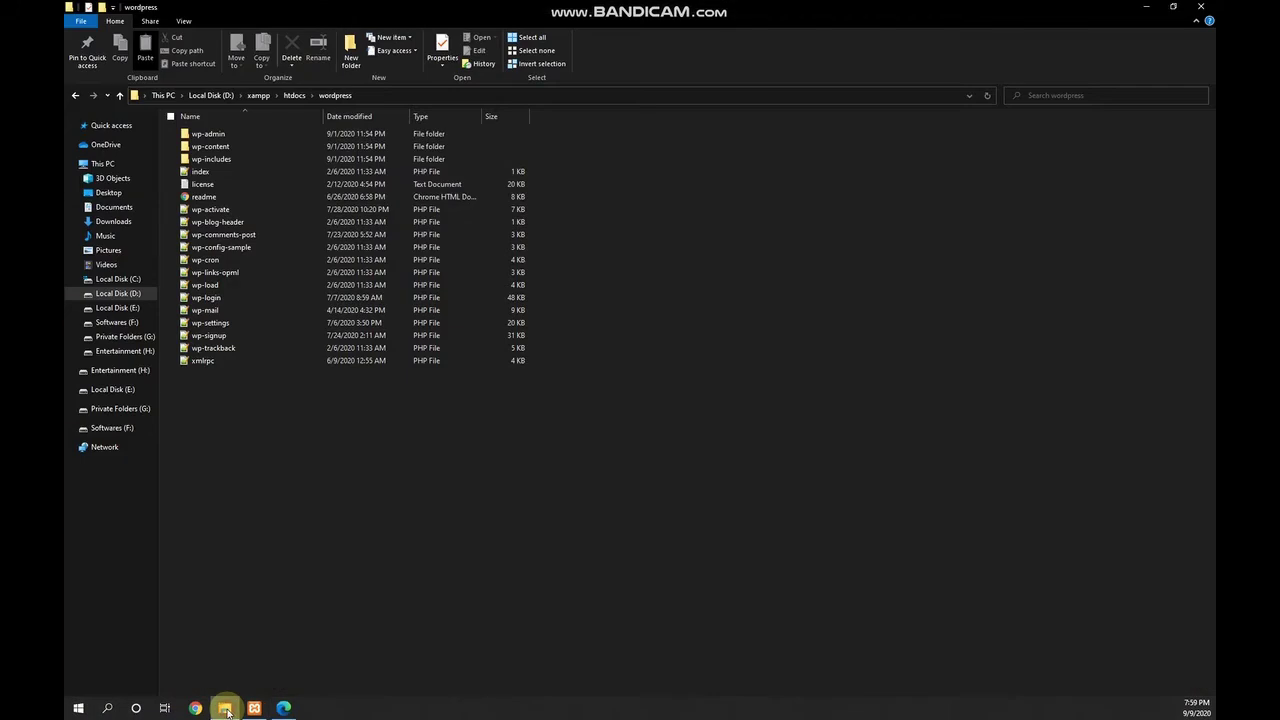
Confirm the path reads D:\xampp\htdocs\wordpress, highlighting 'wordpress', then switch back to Edge.
left_click(323, 97)
left_click(239, 95)
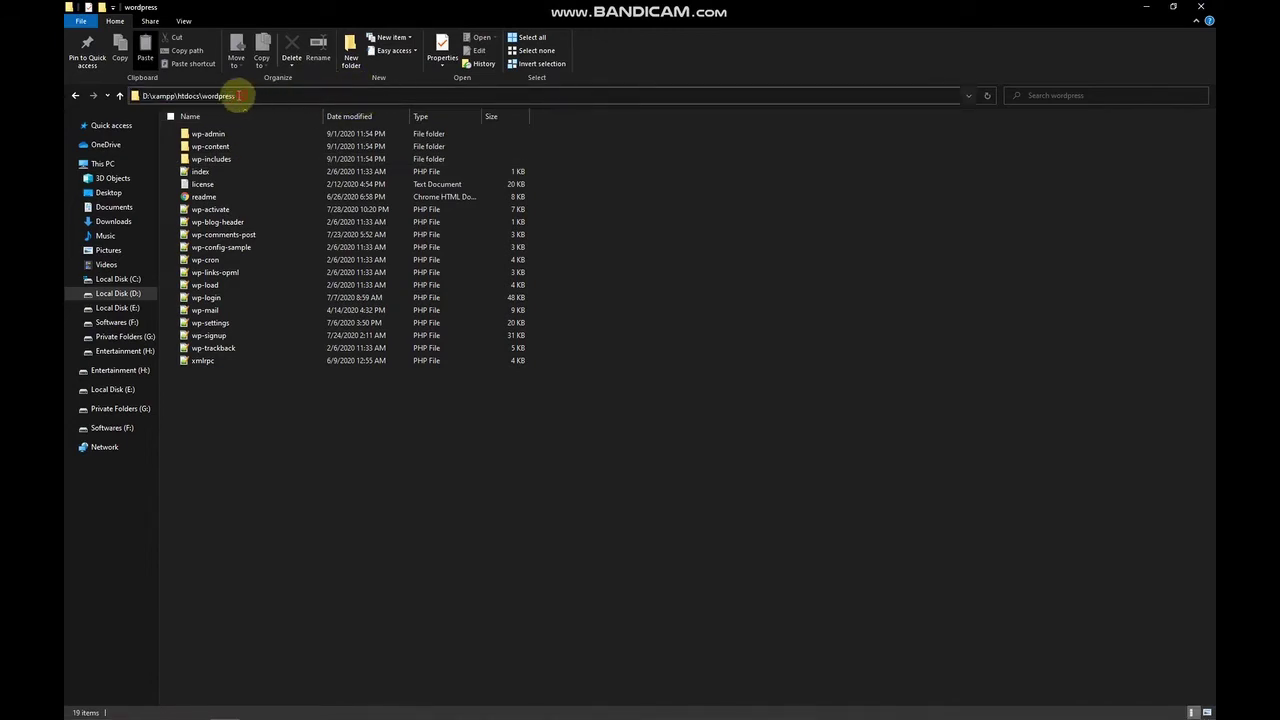
double_click(237, 95)
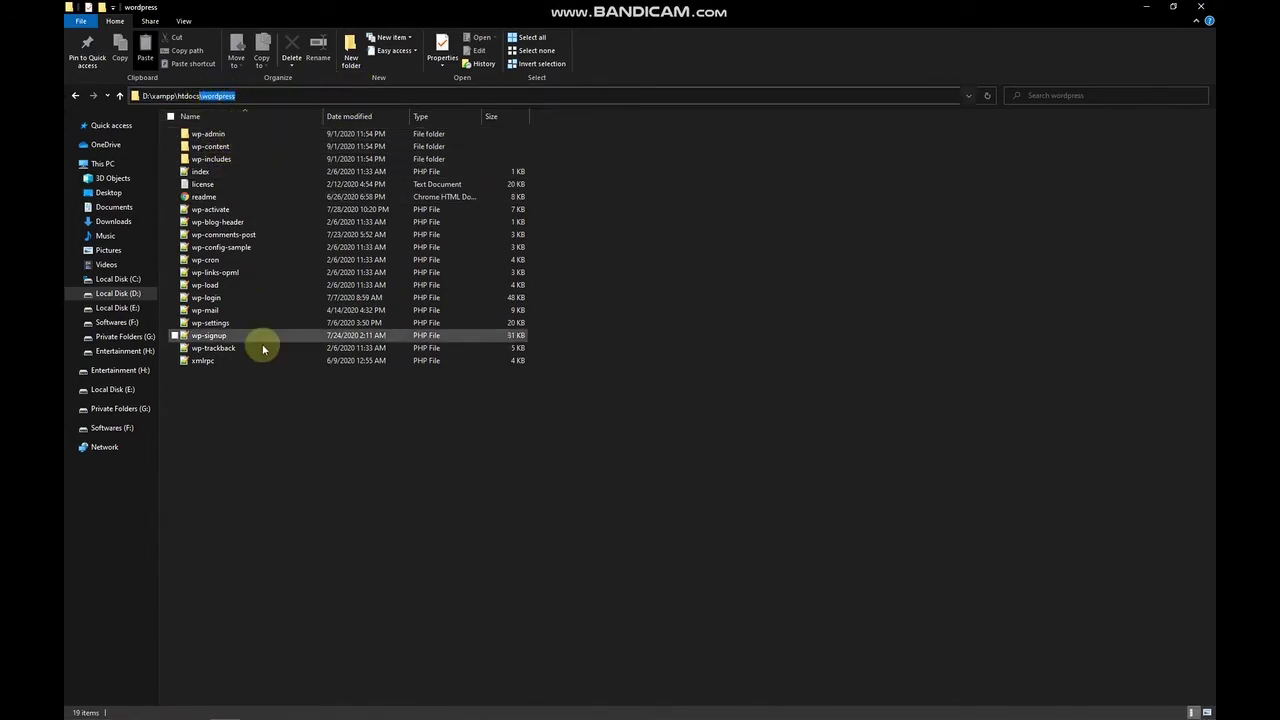
left_click(258, 96)
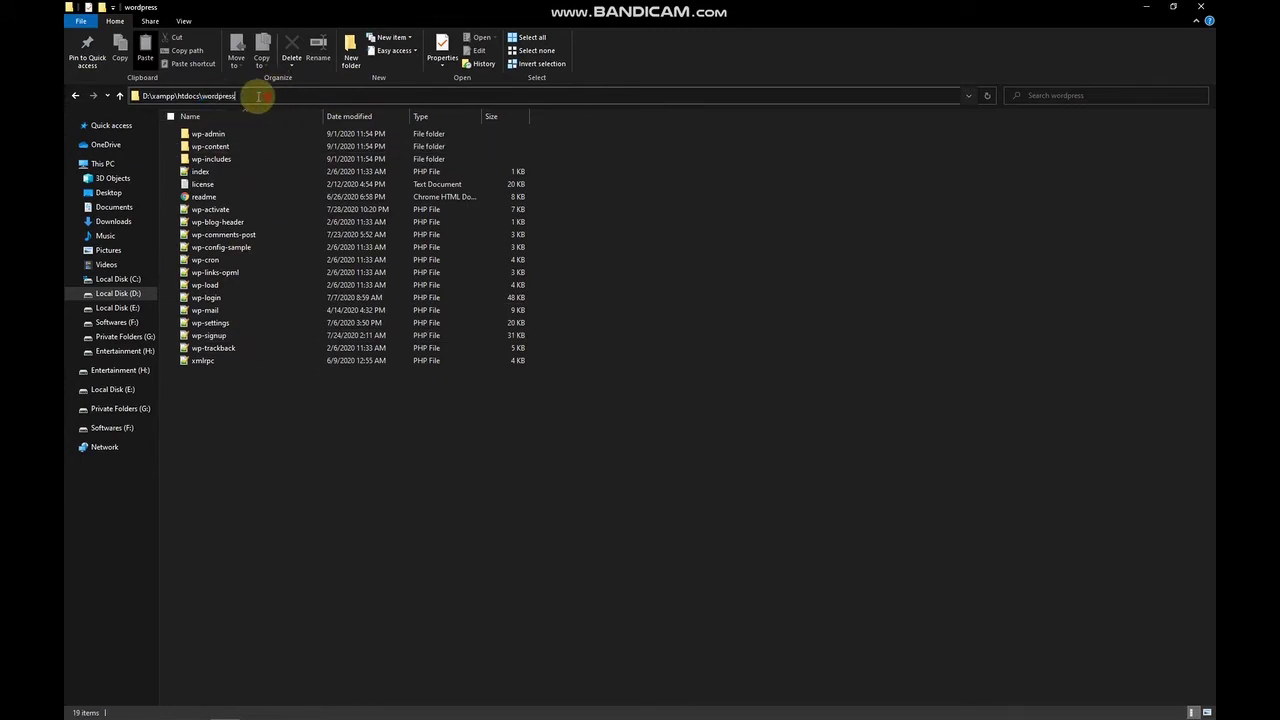
left_click_drag(258, 96, 202, 95)
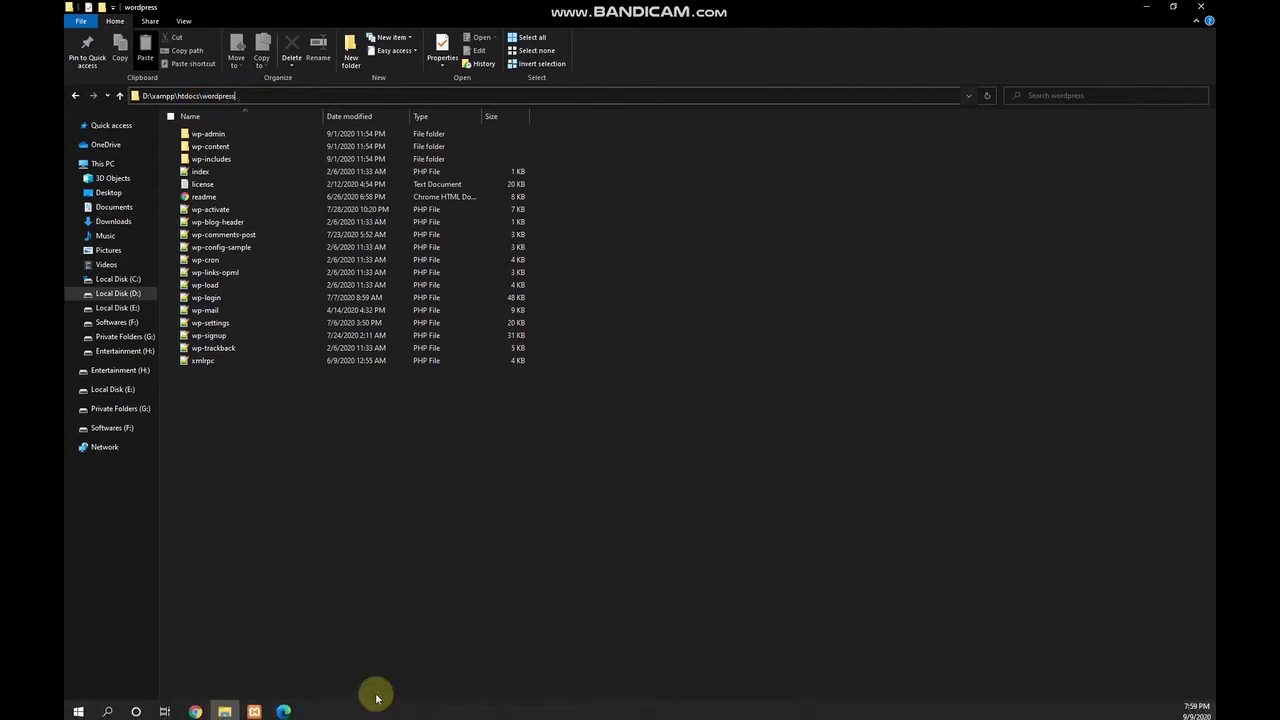
left_click(284, 704)
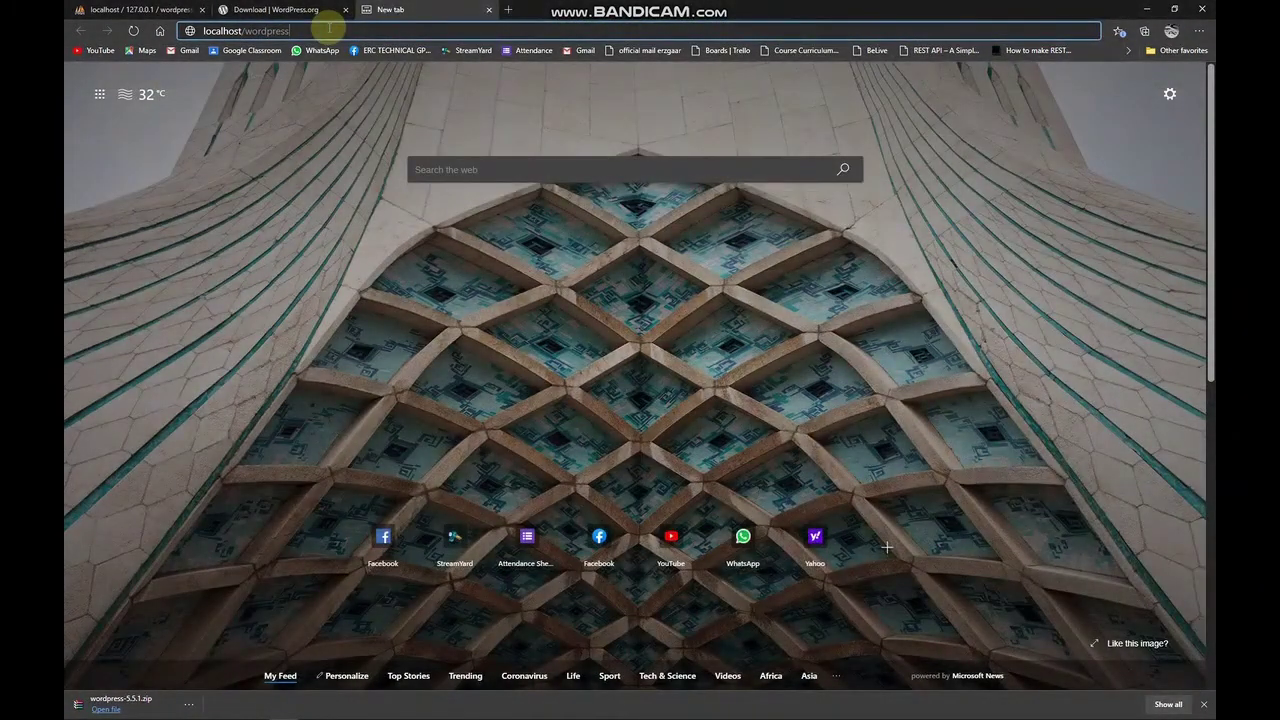
Load localhost/wordpress and compare its address with the htdocs wordpress folder.
left_click(329, 30)
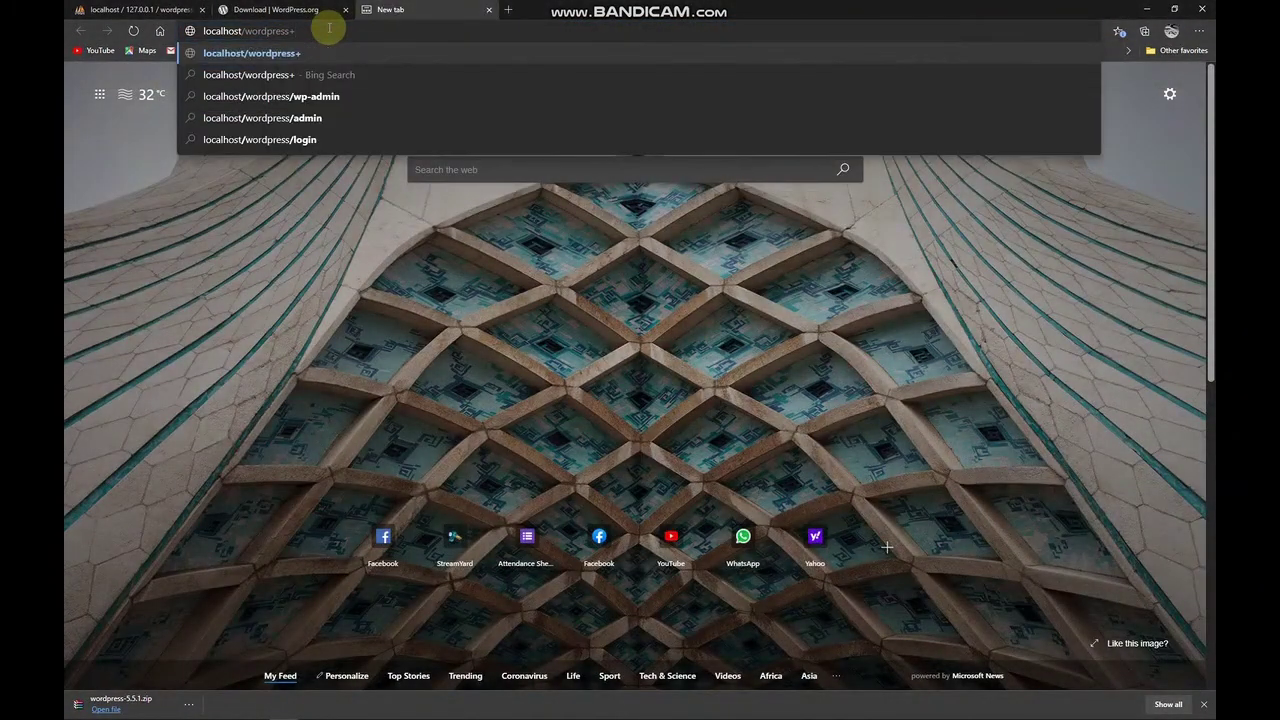
key("Return")
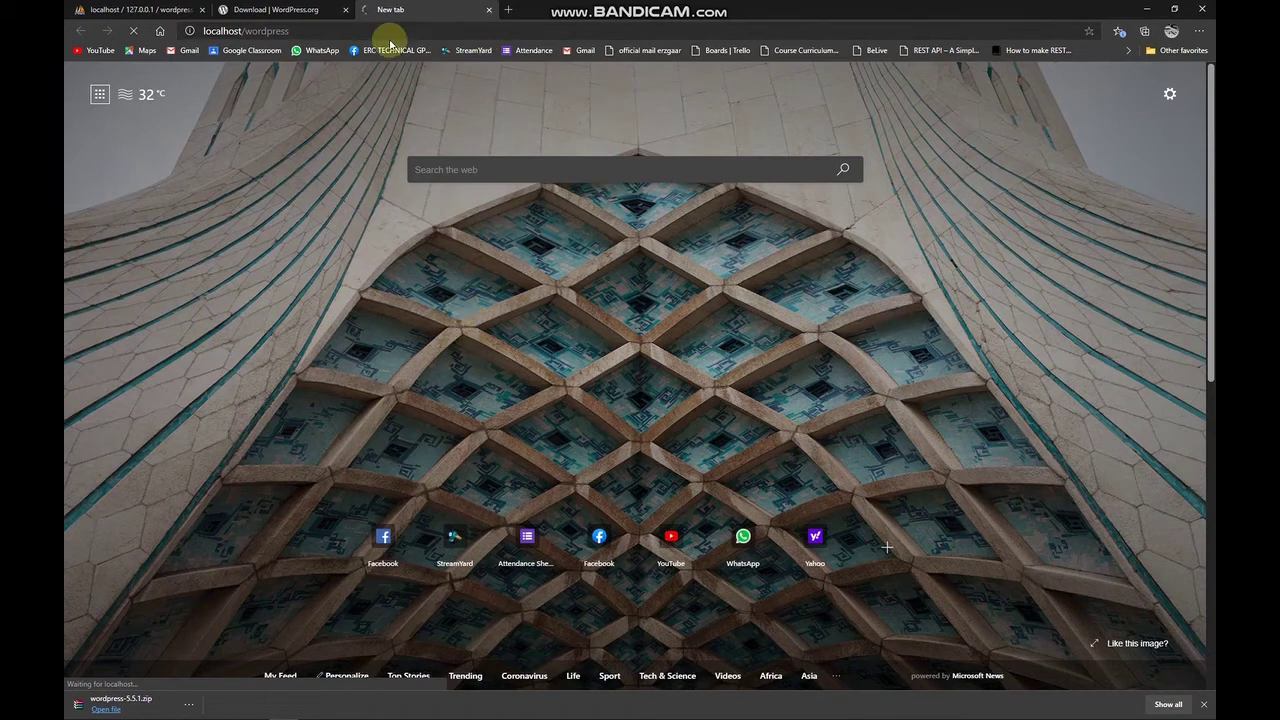
left_click(331, 31)
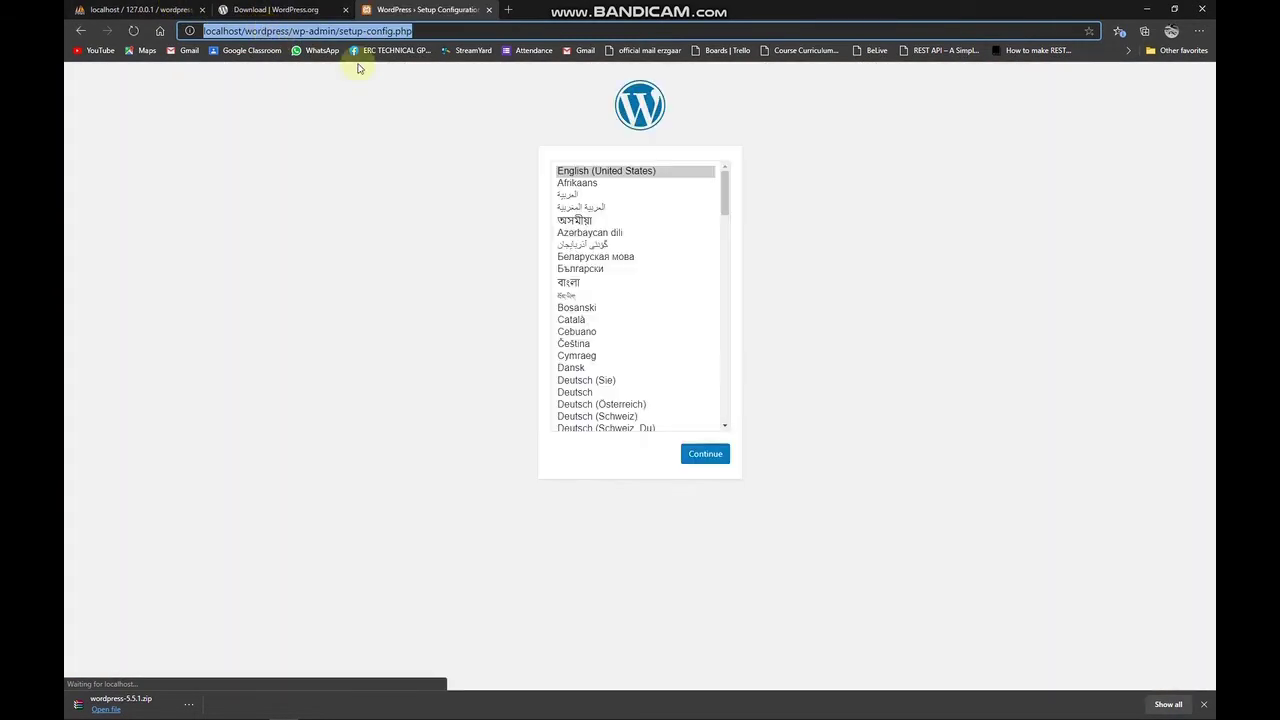
left_click(815, 231)
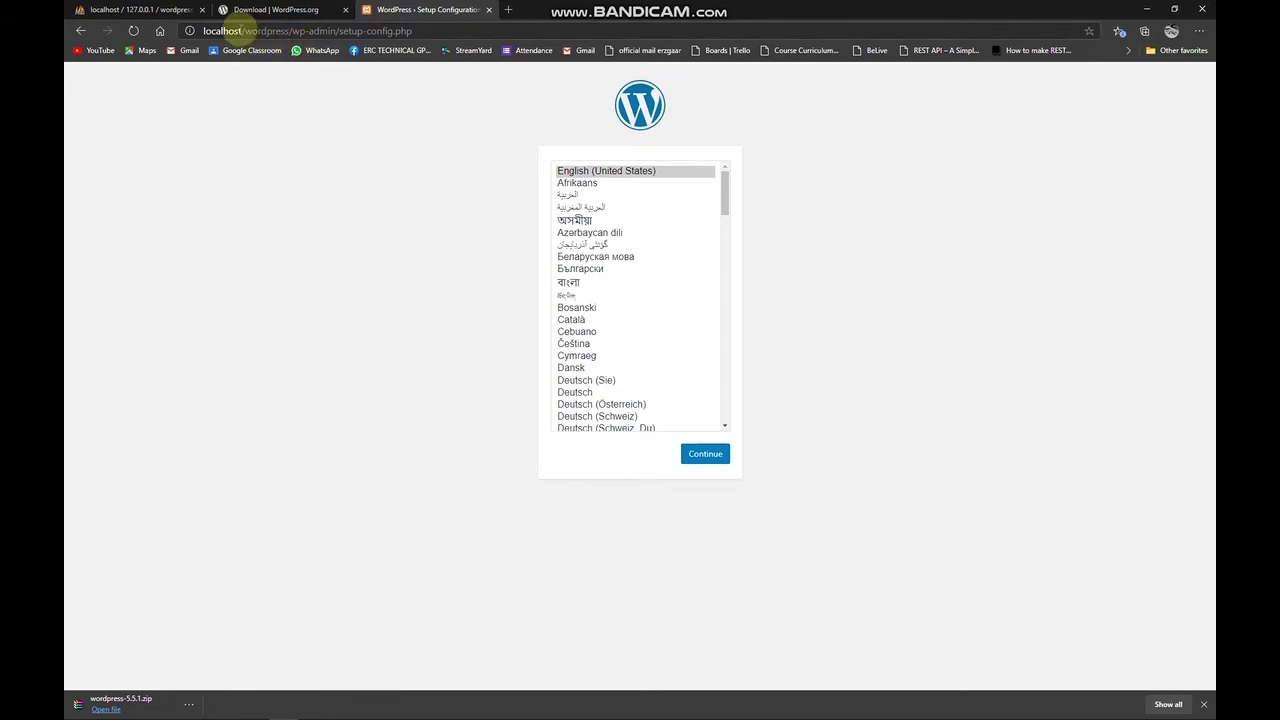
left_click_drag(245, 31, 289, 31)
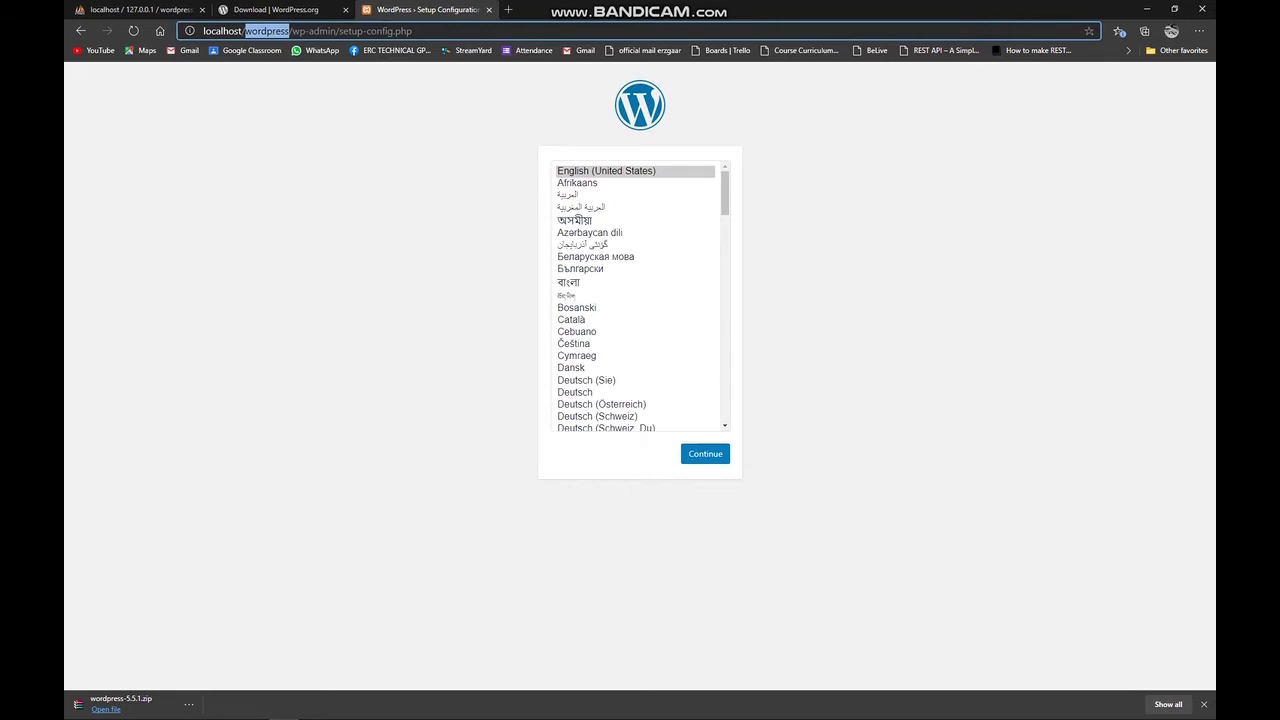
left_click(224, 708)
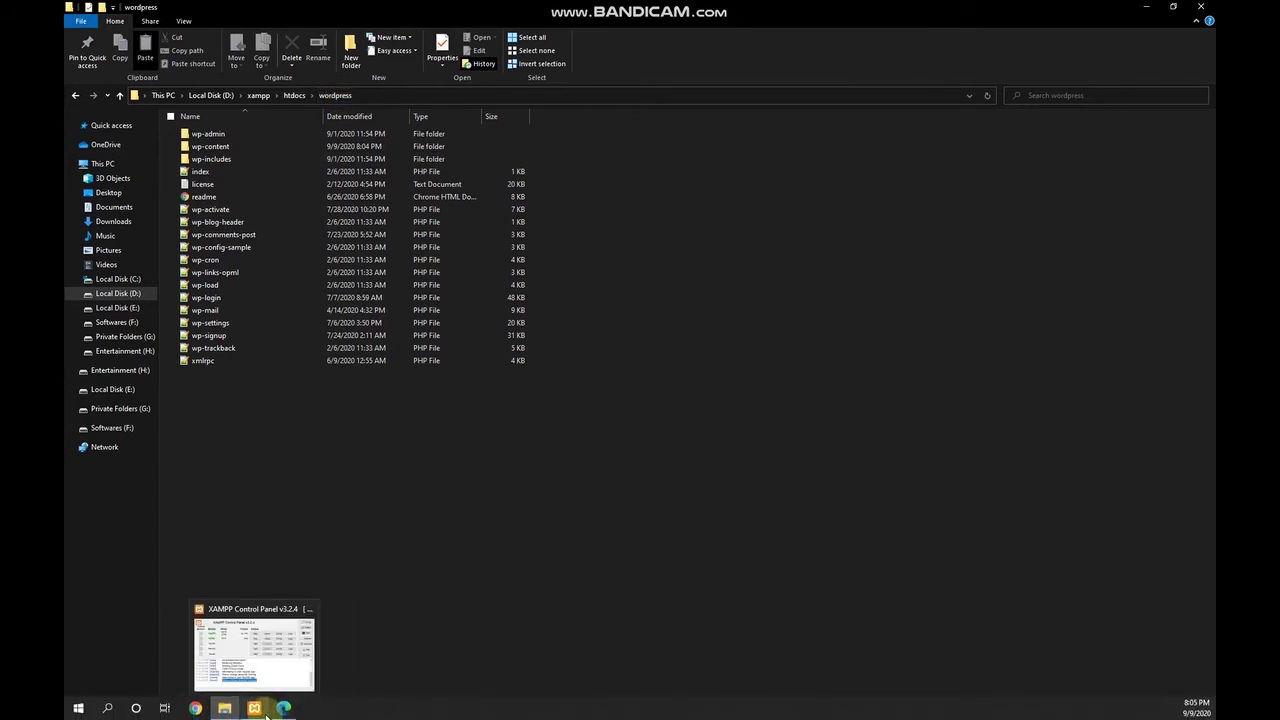
left_click(284, 708)
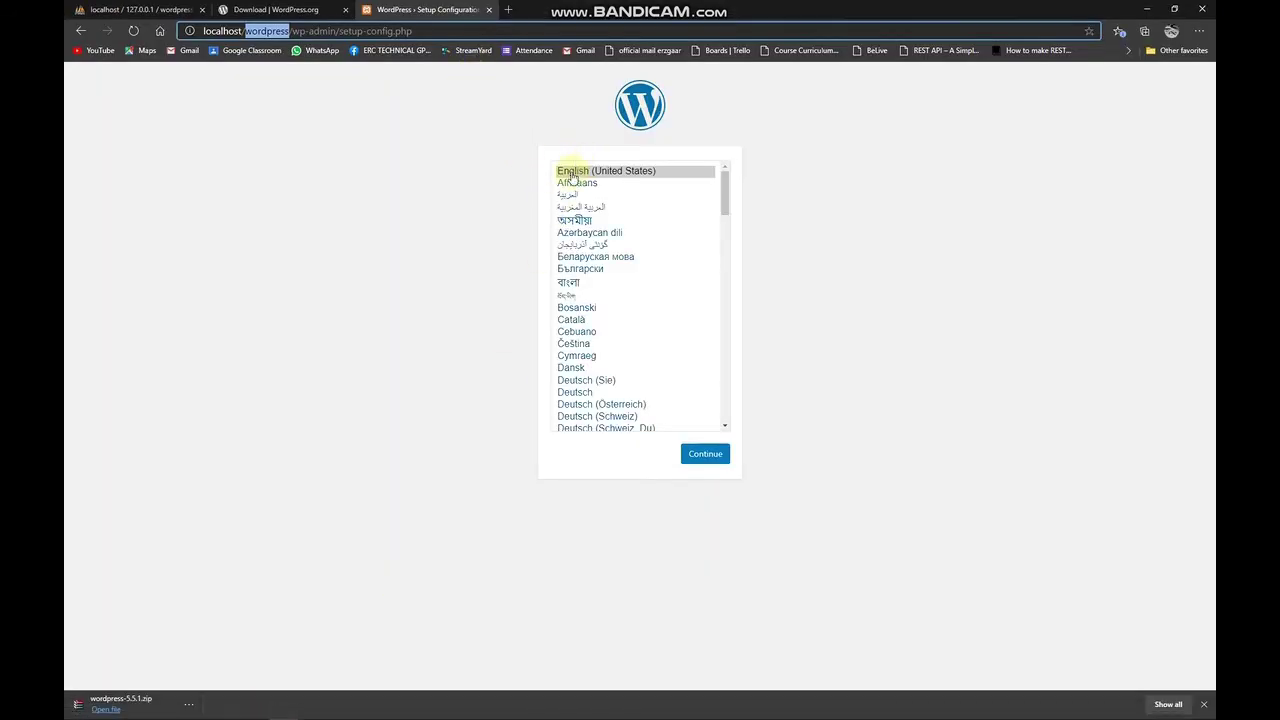
Choose English (United States) as the setup language and continue.
left_click(178, 10)
left_click(435, 10)
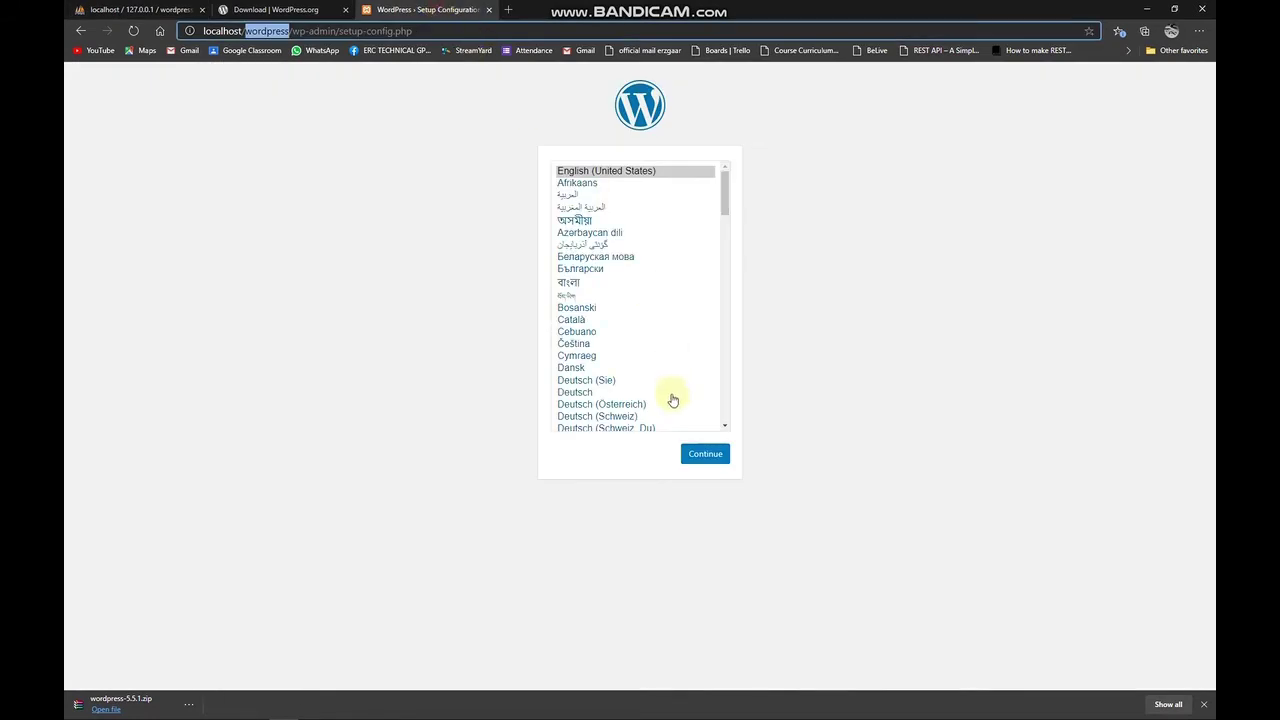
left_click(630, 171)
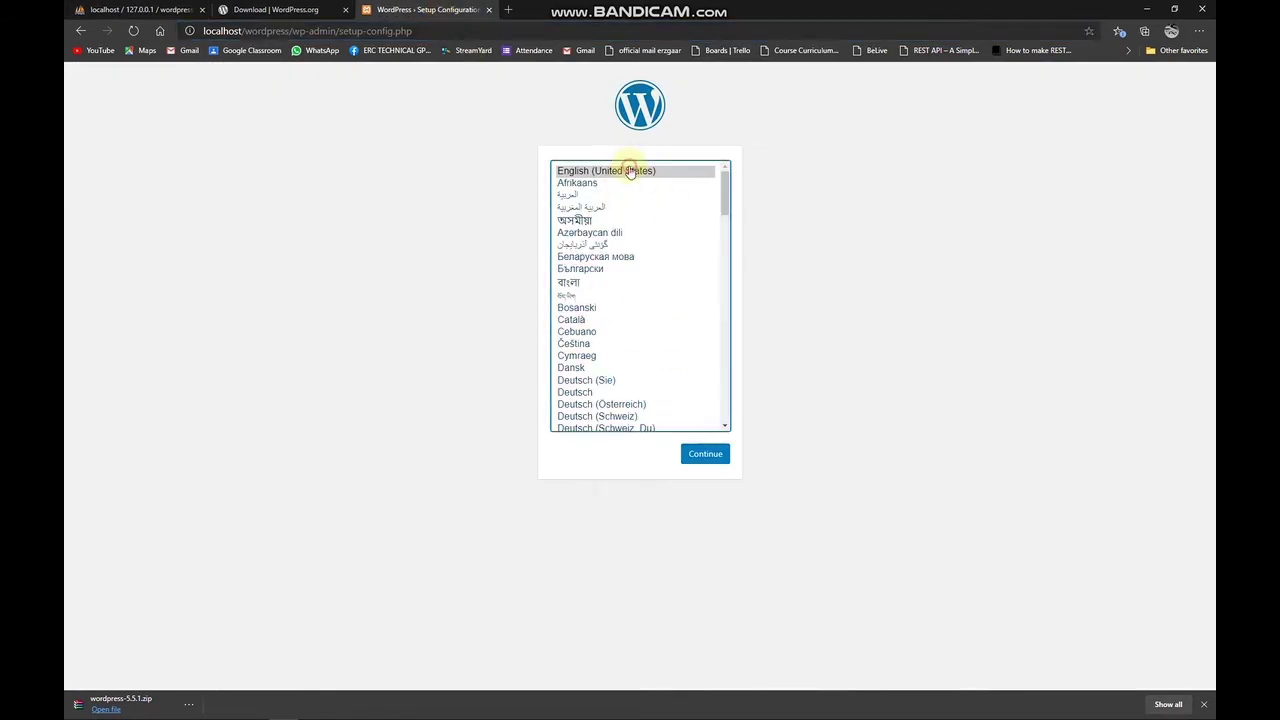
left_click(712, 458)
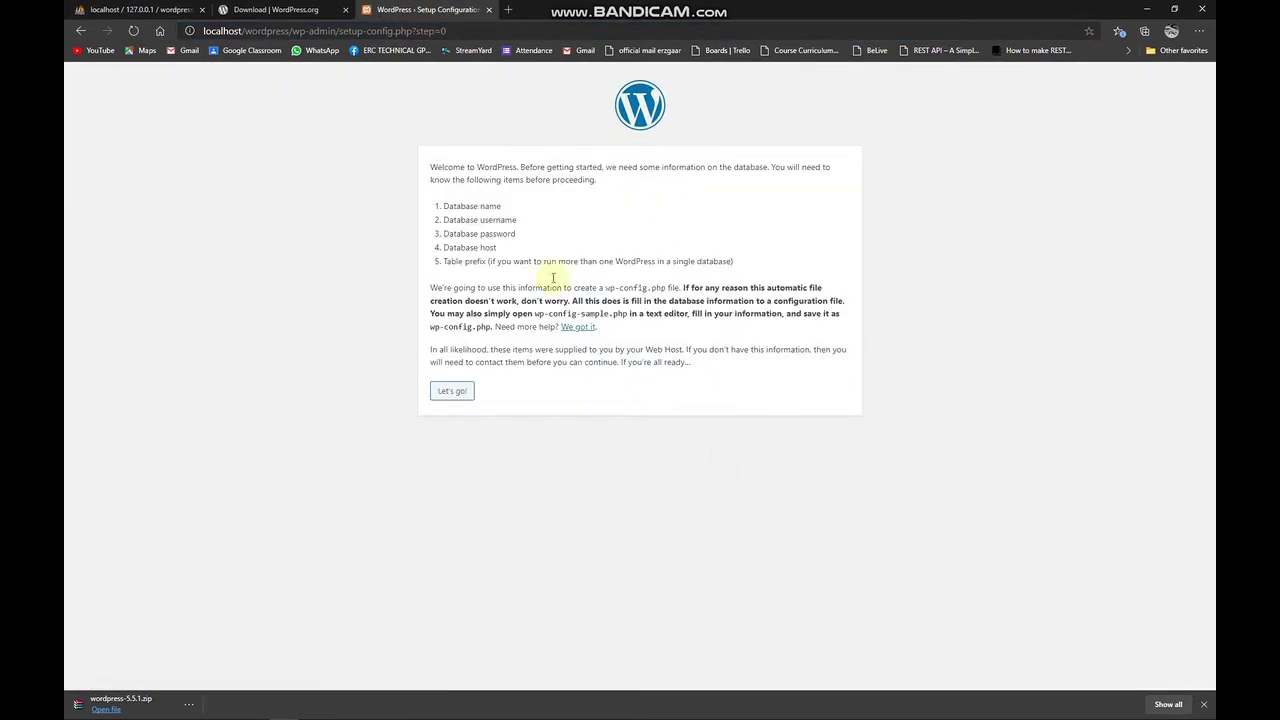
Review the welcome text and the Database name requirement, checking phpMyAdmin's wordpress database.
left_click_drag(427, 165, 586, 283)
left_click(586, 283)
left_click_drag(443, 206, 524, 208)
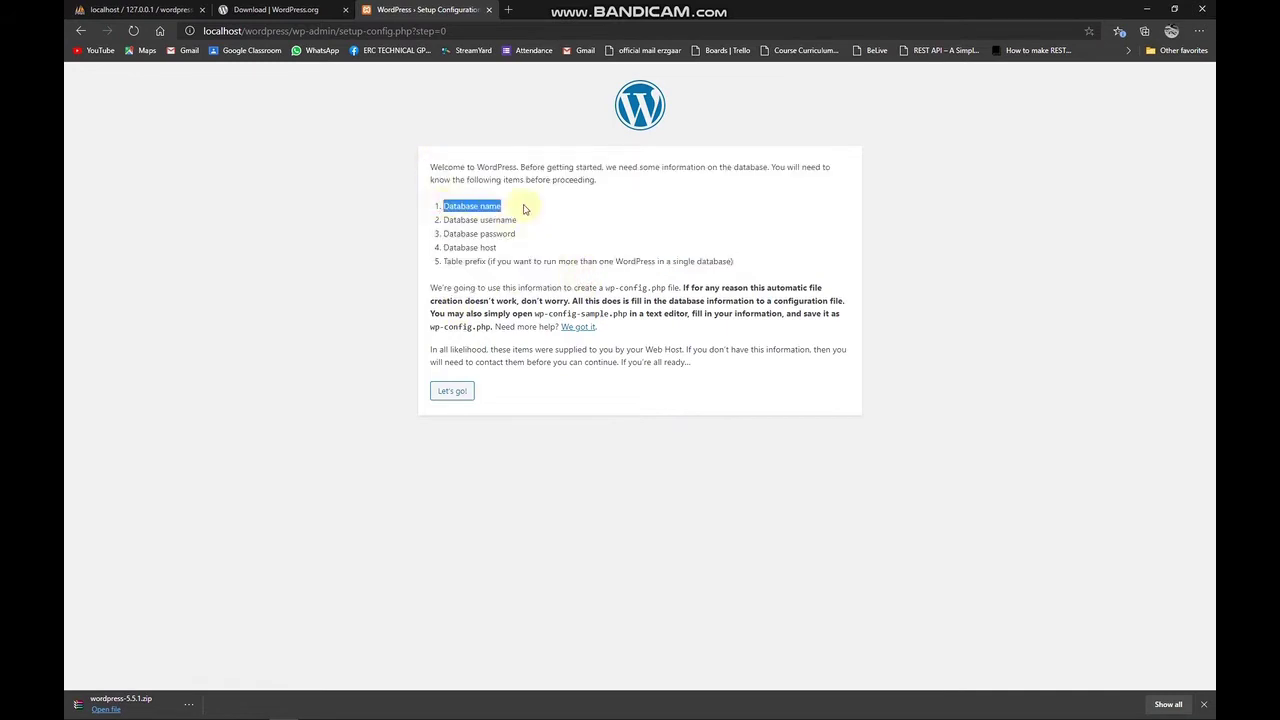
left_click(530, 207)
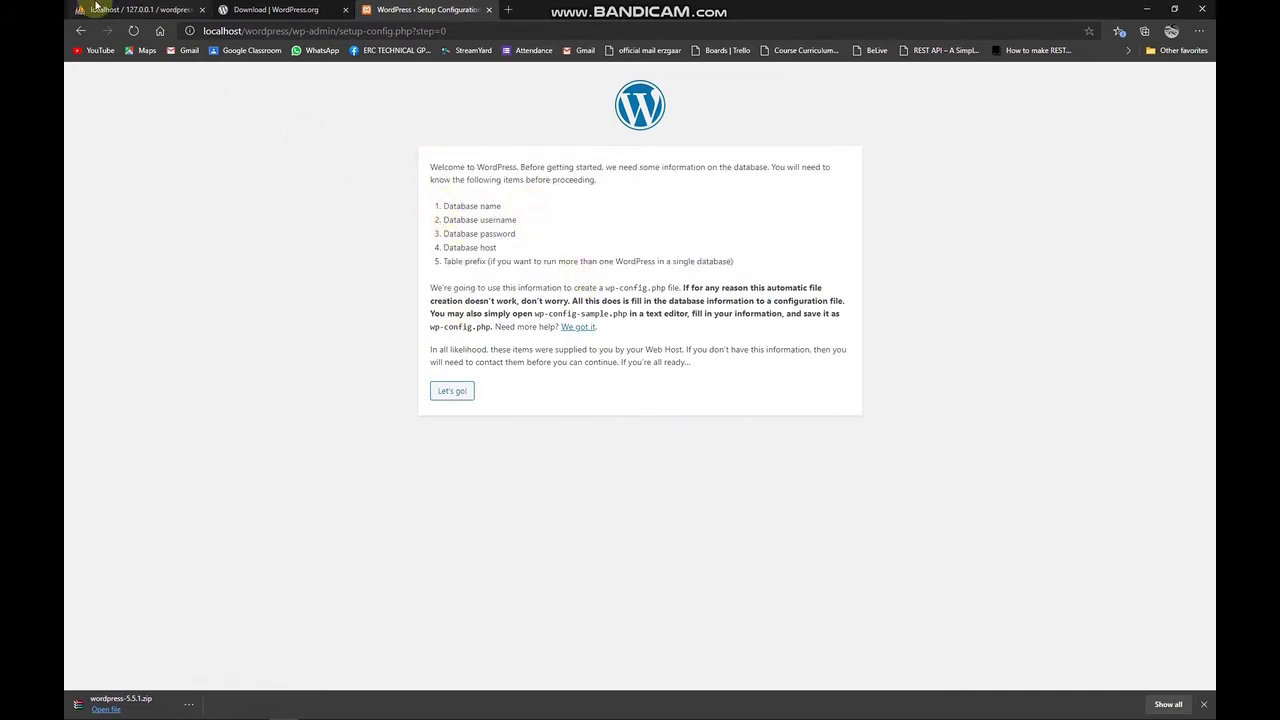
left_click(127, 12)
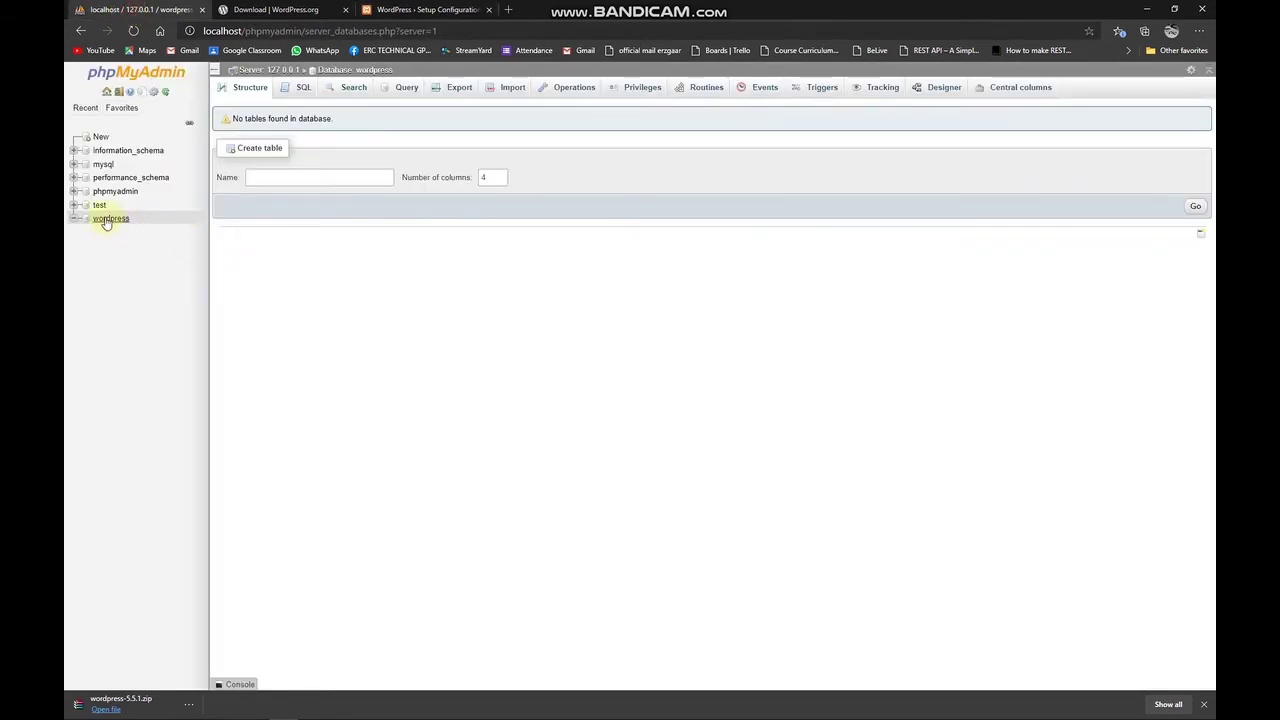
left_click(478, 10)
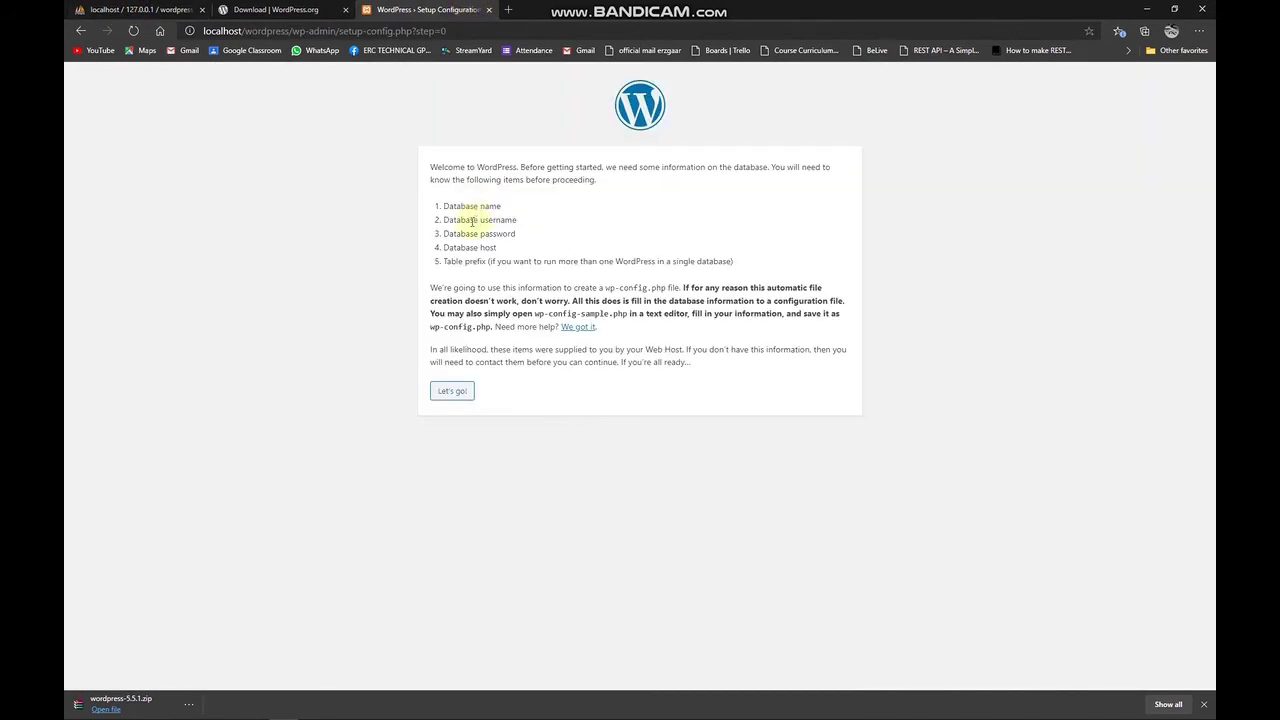
Review the username, password, host (localhost) and table prefix requirements, then click Let's go!
left_click_drag(441, 222, 531, 218)
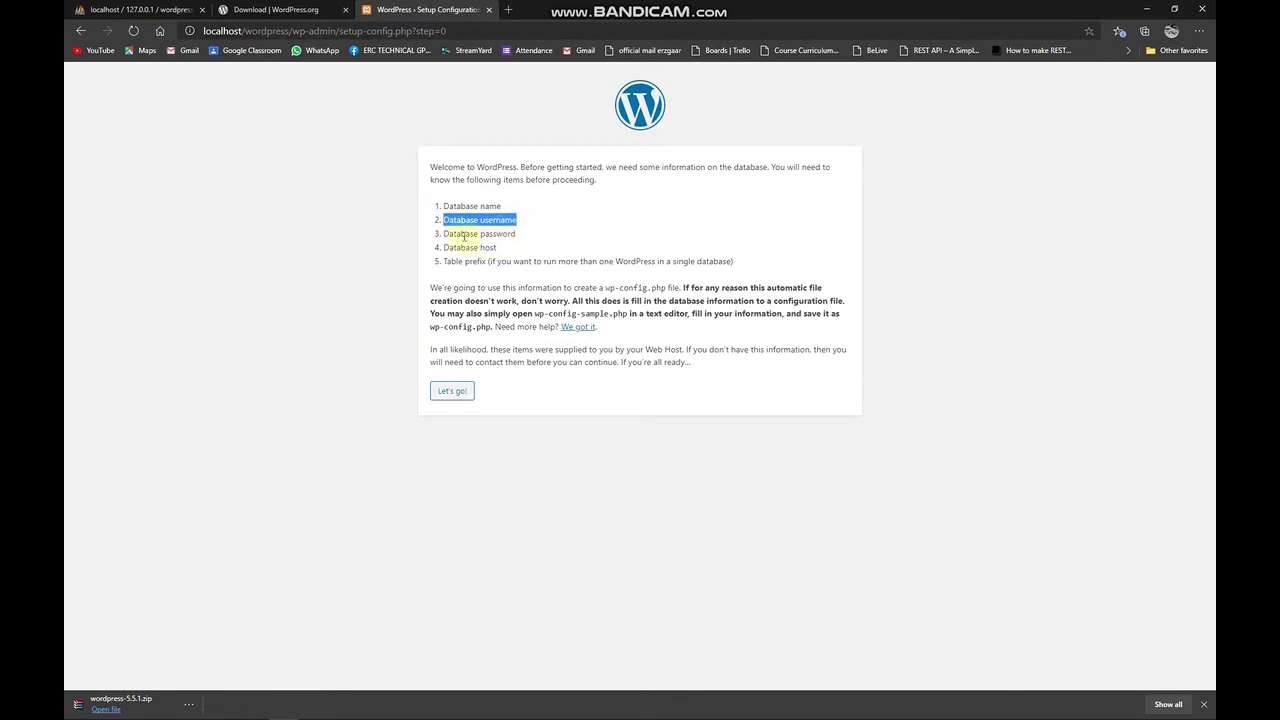
left_click_drag(443, 235, 540, 235)
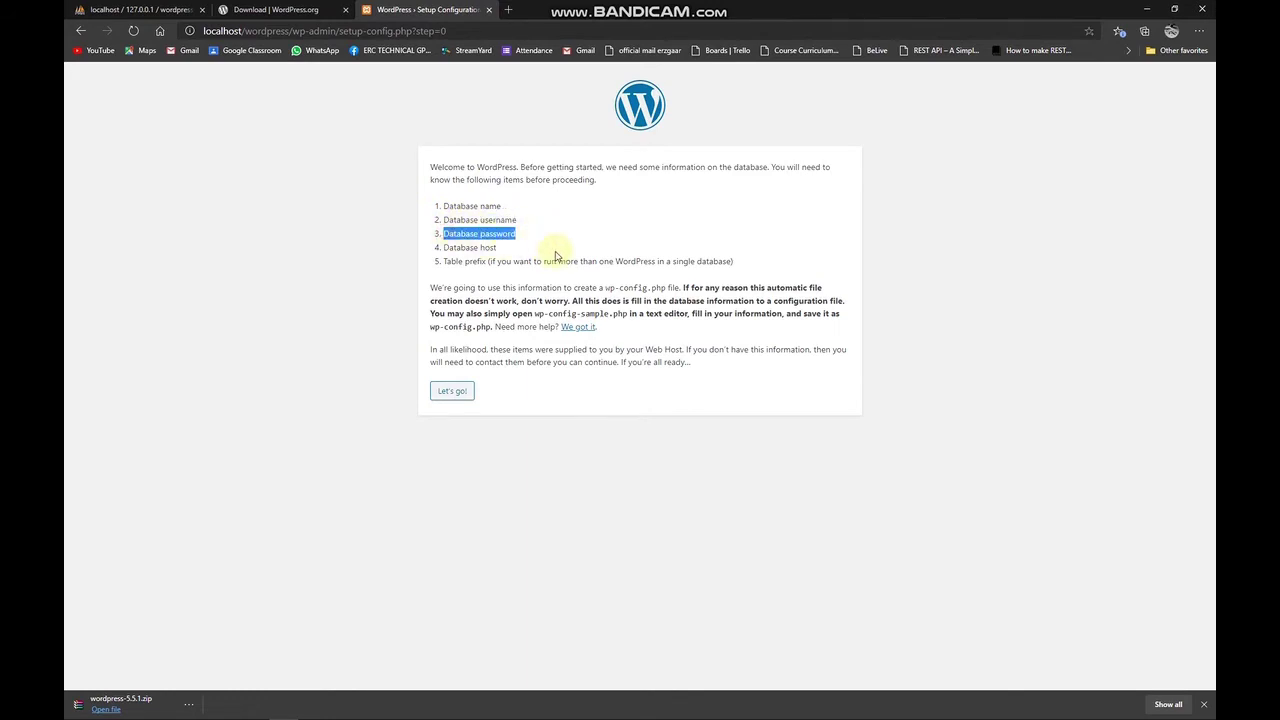
left_click_drag(443, 247, 498, 247)
left_click(214, 30)
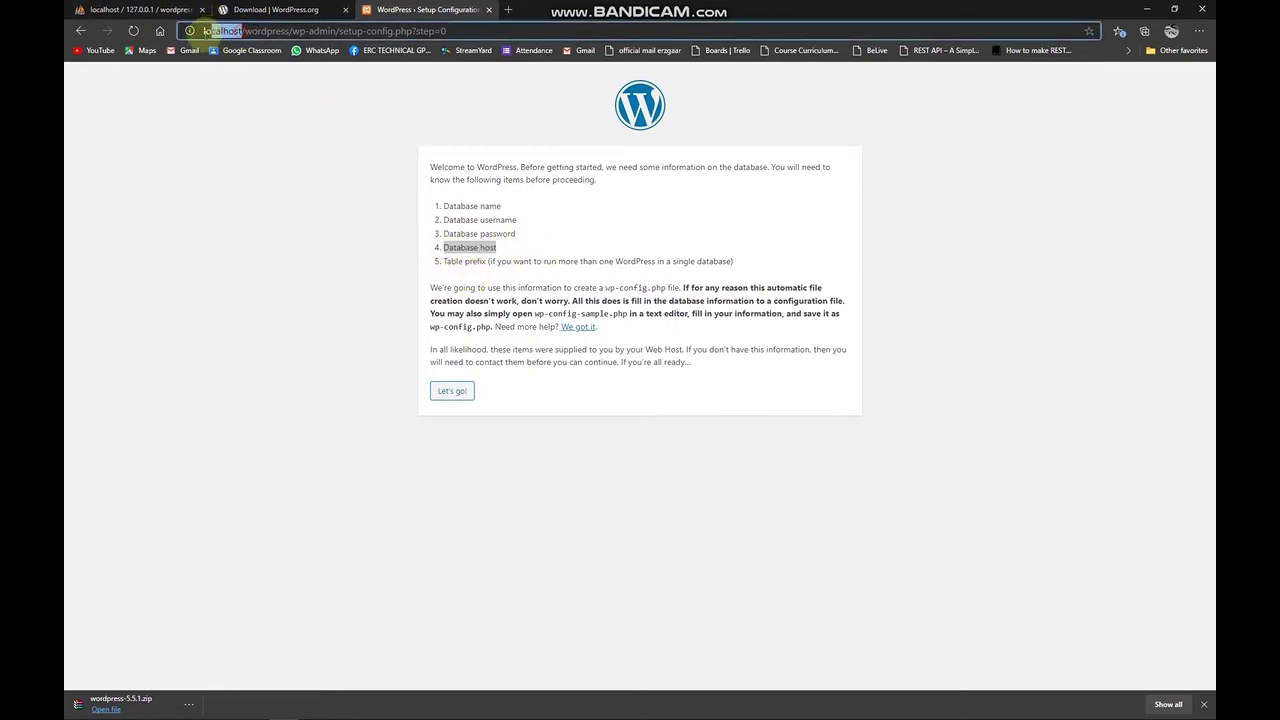
left_click(521, 252)
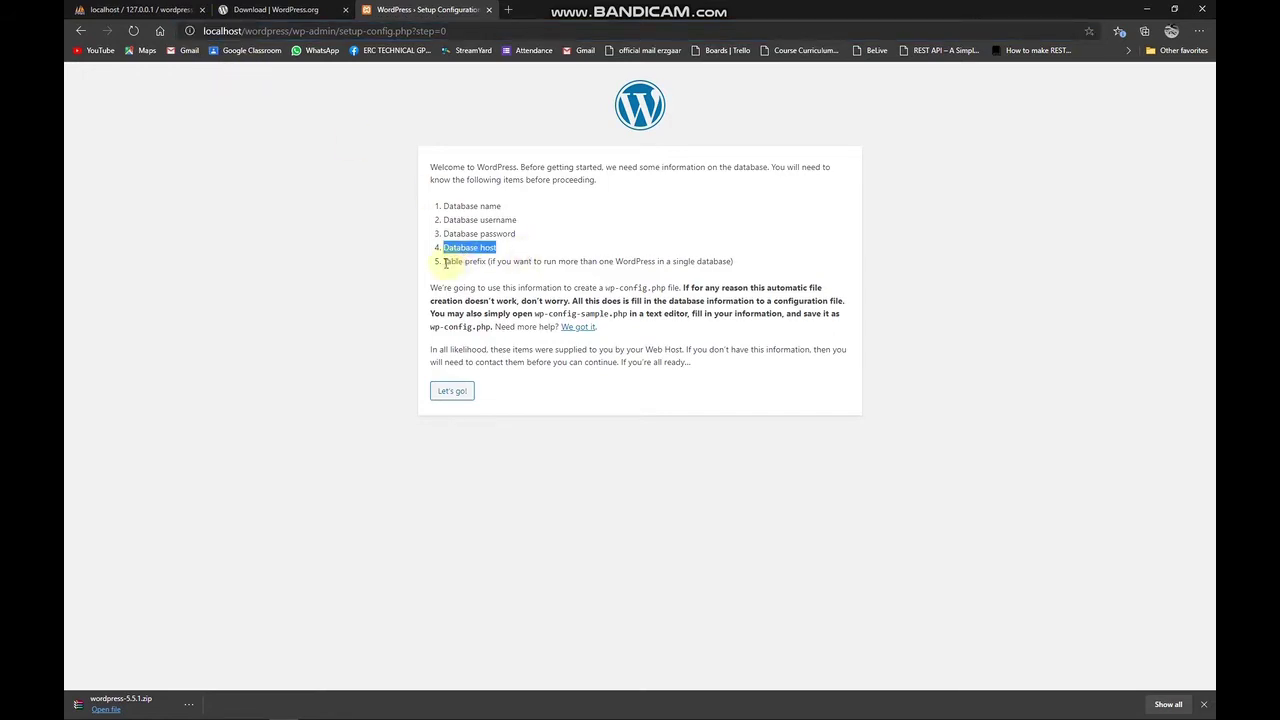
left_click_drag(442, 261, 530, 262)
left_click(533, 264)
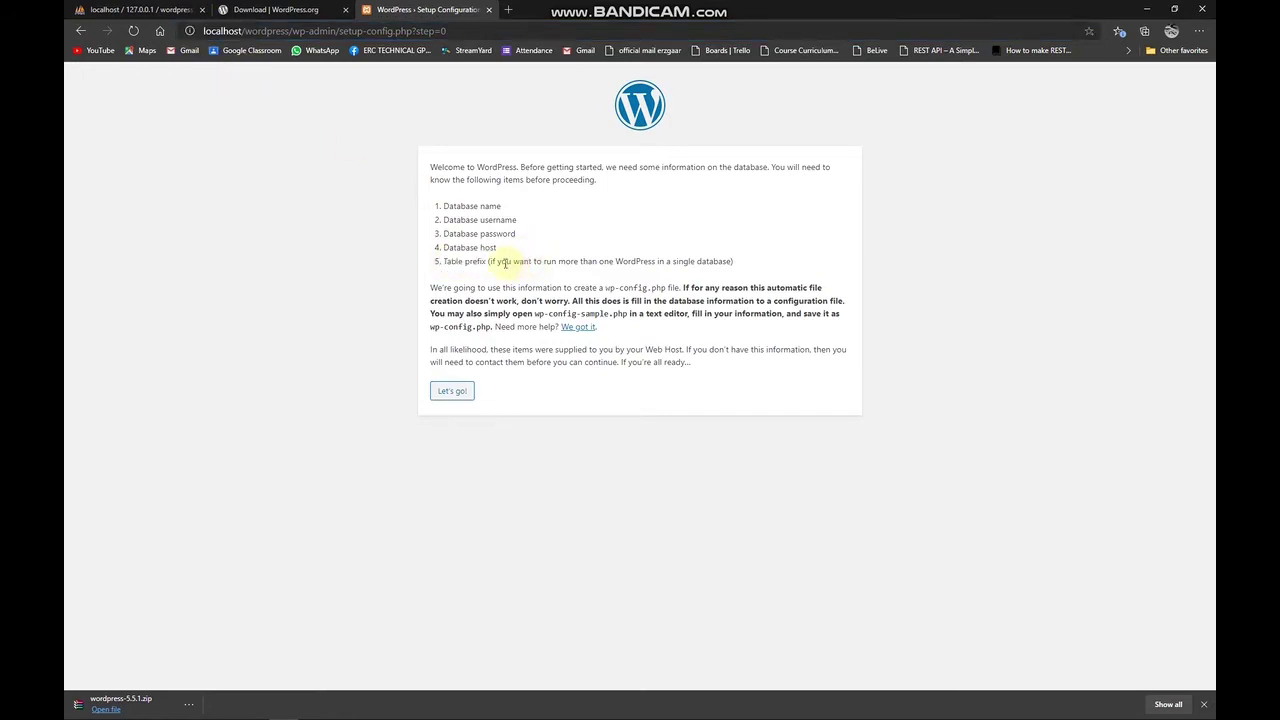
left_click(458, 395)
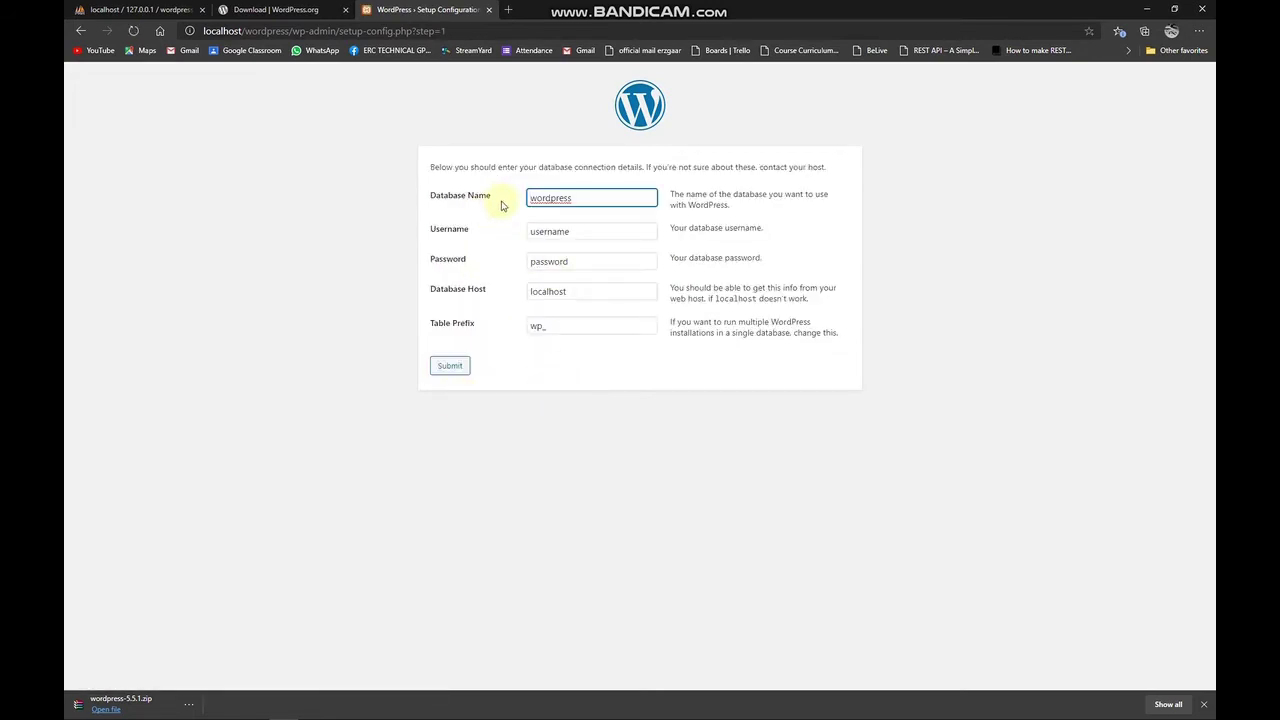
Verify the Database Name 'wordpress' matches the empty database in phpMyAdmin.
double_click(581, 197)
left_click(135, 9)
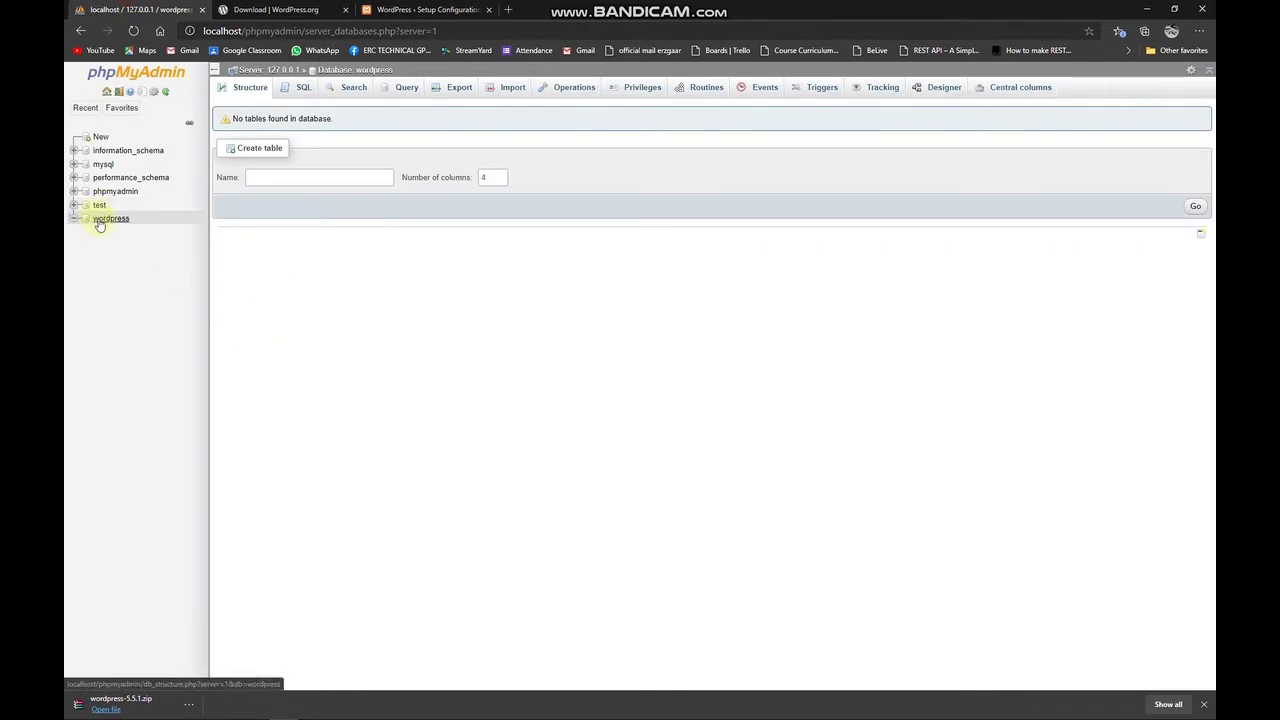
left_click(425, 9)
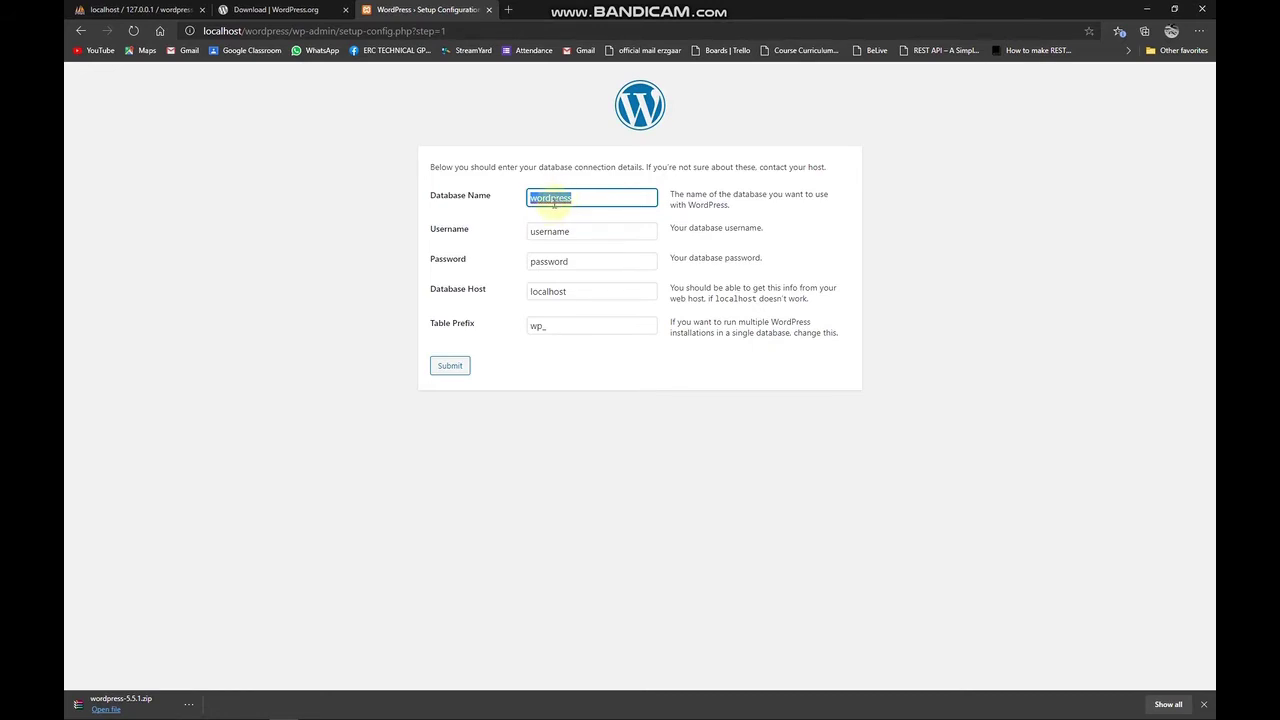
left_click(135, 9)
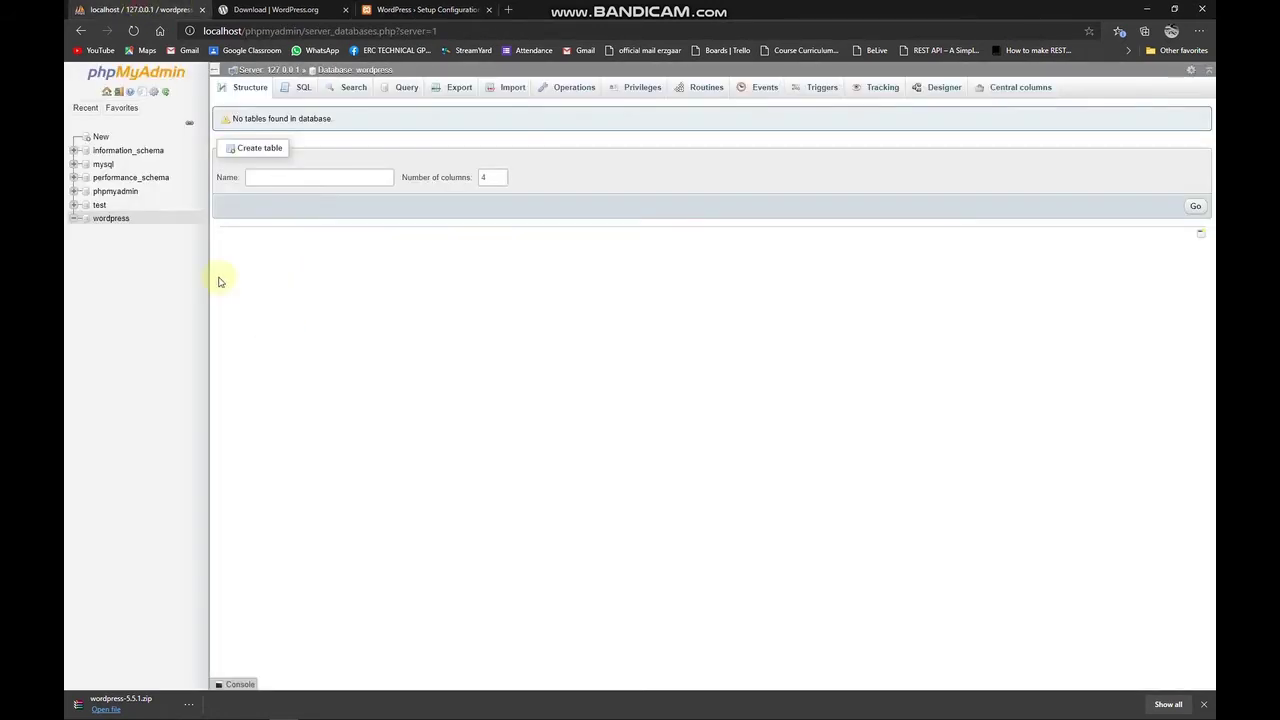
left_click(468, 9)
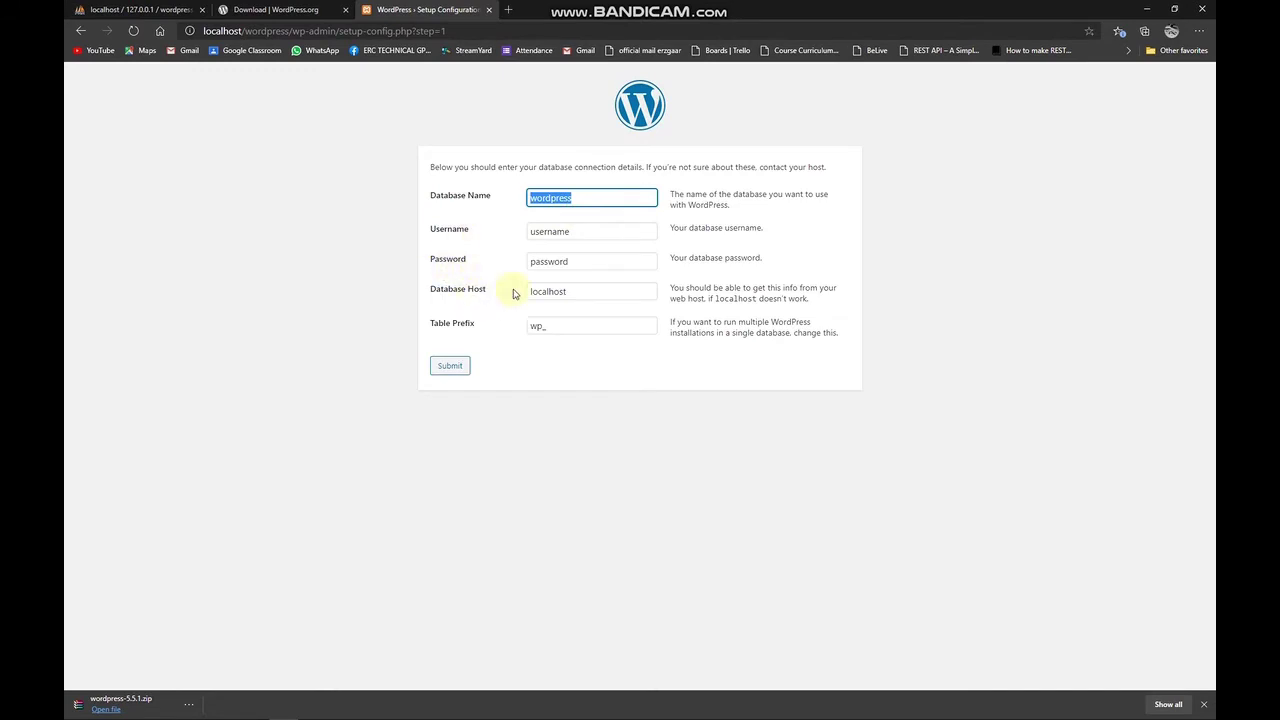
Submit username root, an empty password, host localhost and prefix wp_, then run the installation.
left_click(570, 233)
double_click(572, 233)
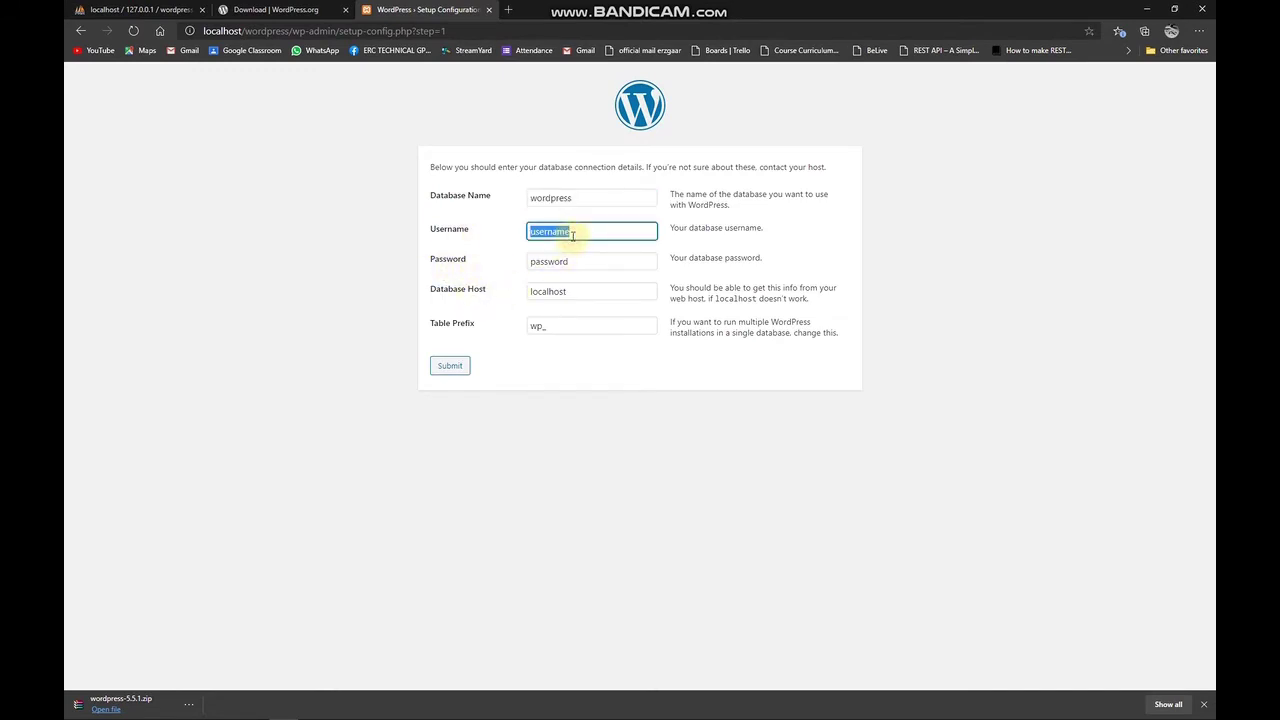
type("root")
key("Tab")
key("BackSpace")
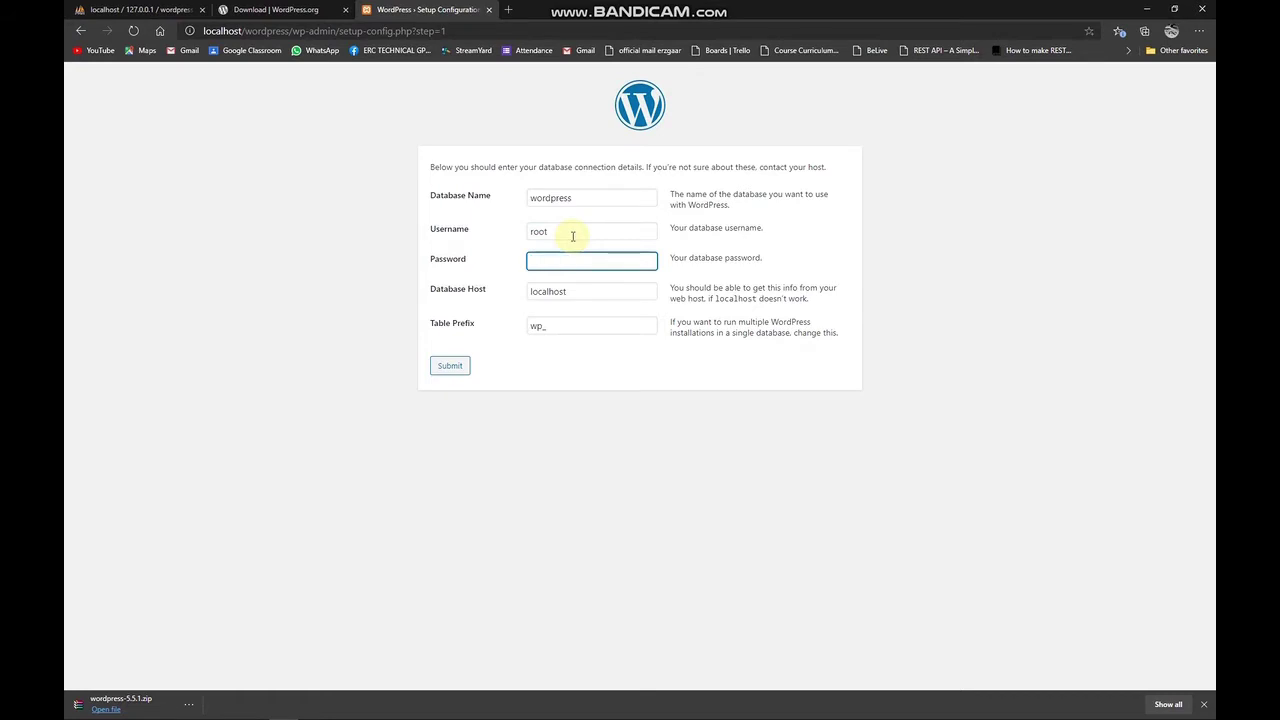
left_click(578, 297)
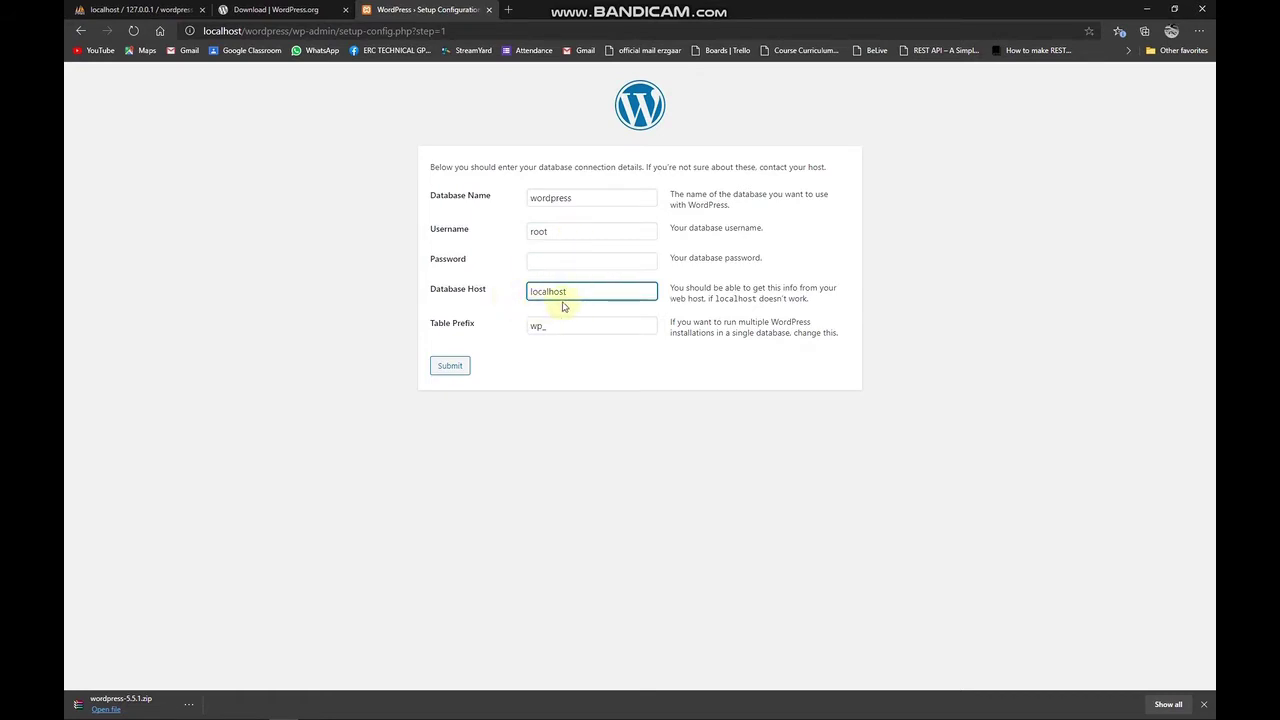
left_click_drag(558, 322, 518, 330)
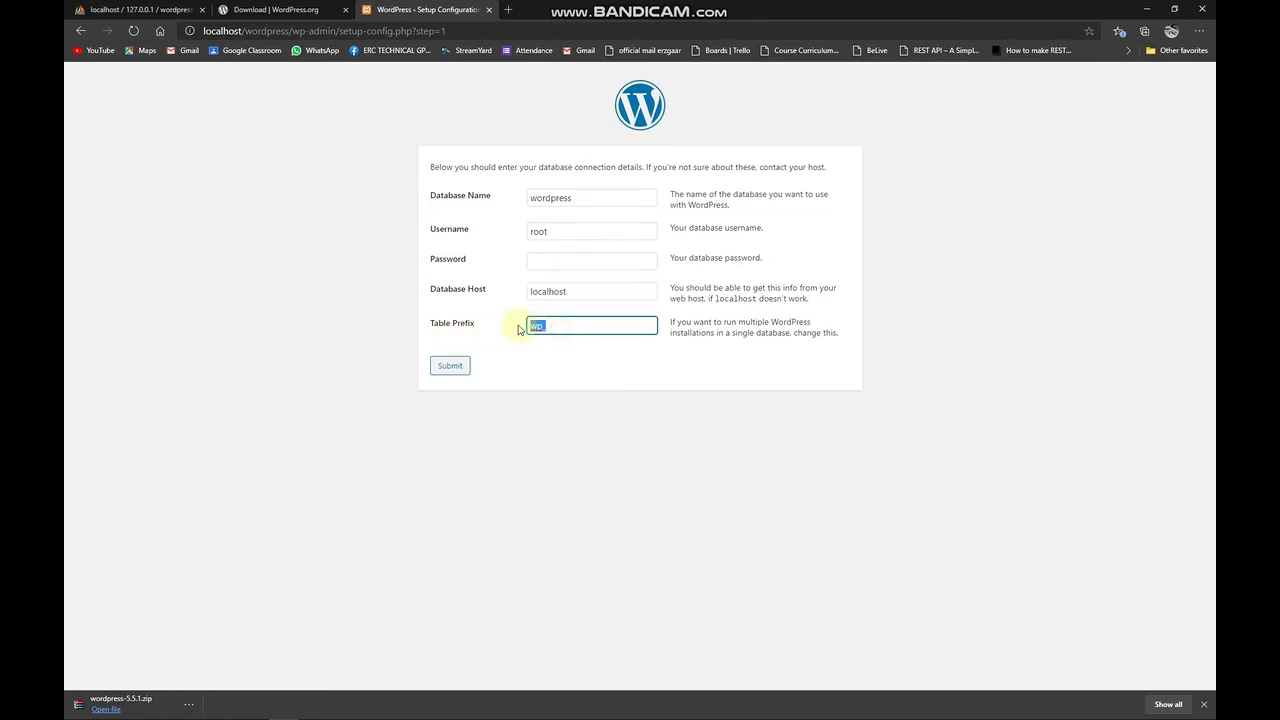
left_click(553, 326)
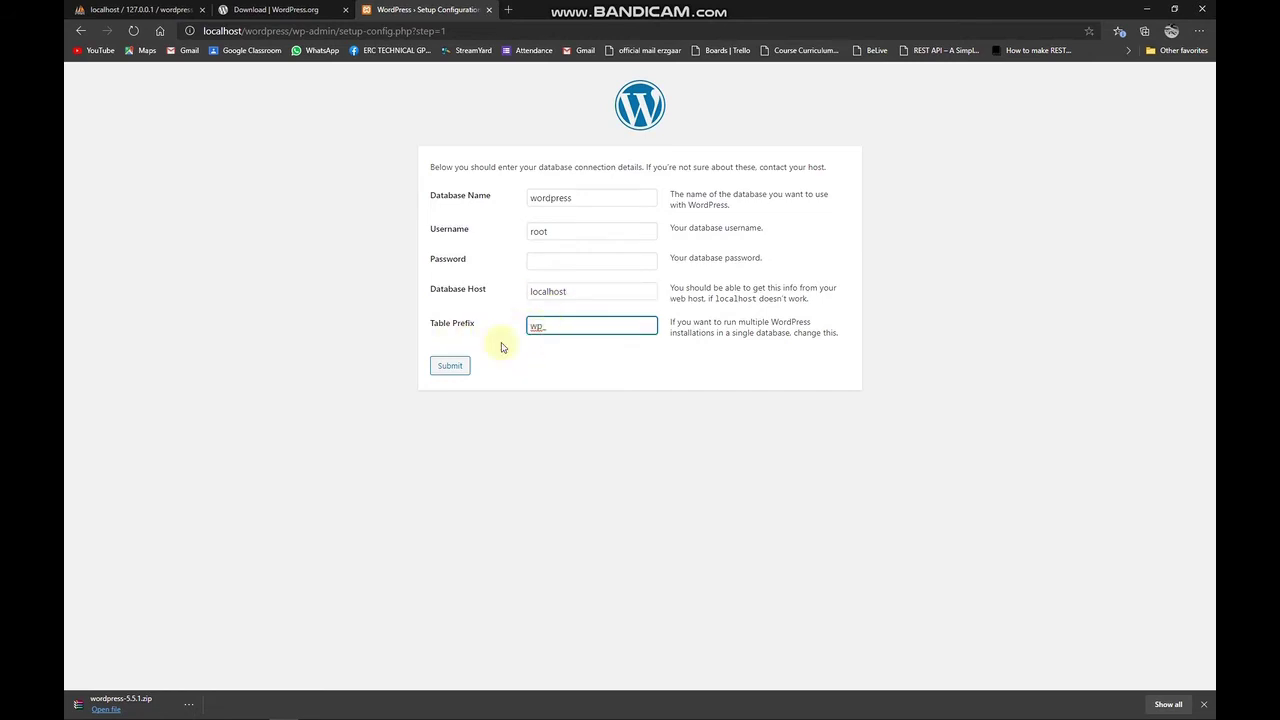
left_click(450, 367)
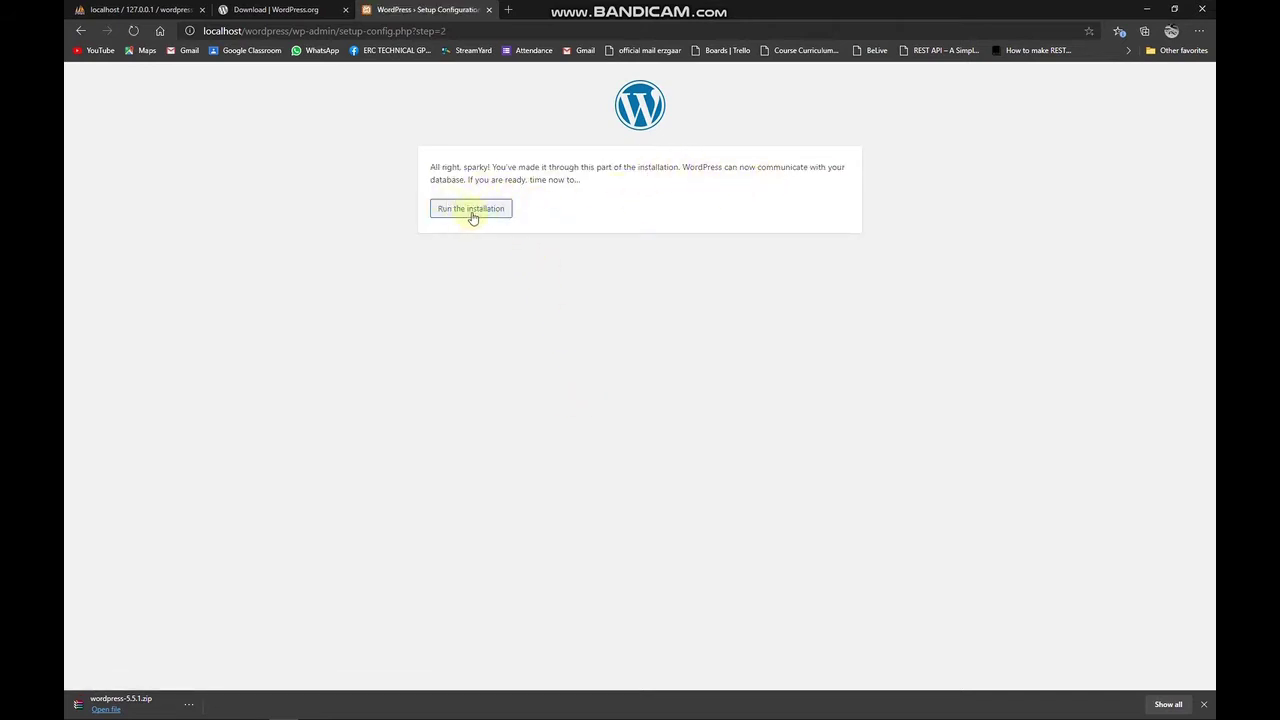
left_click(480, 218)
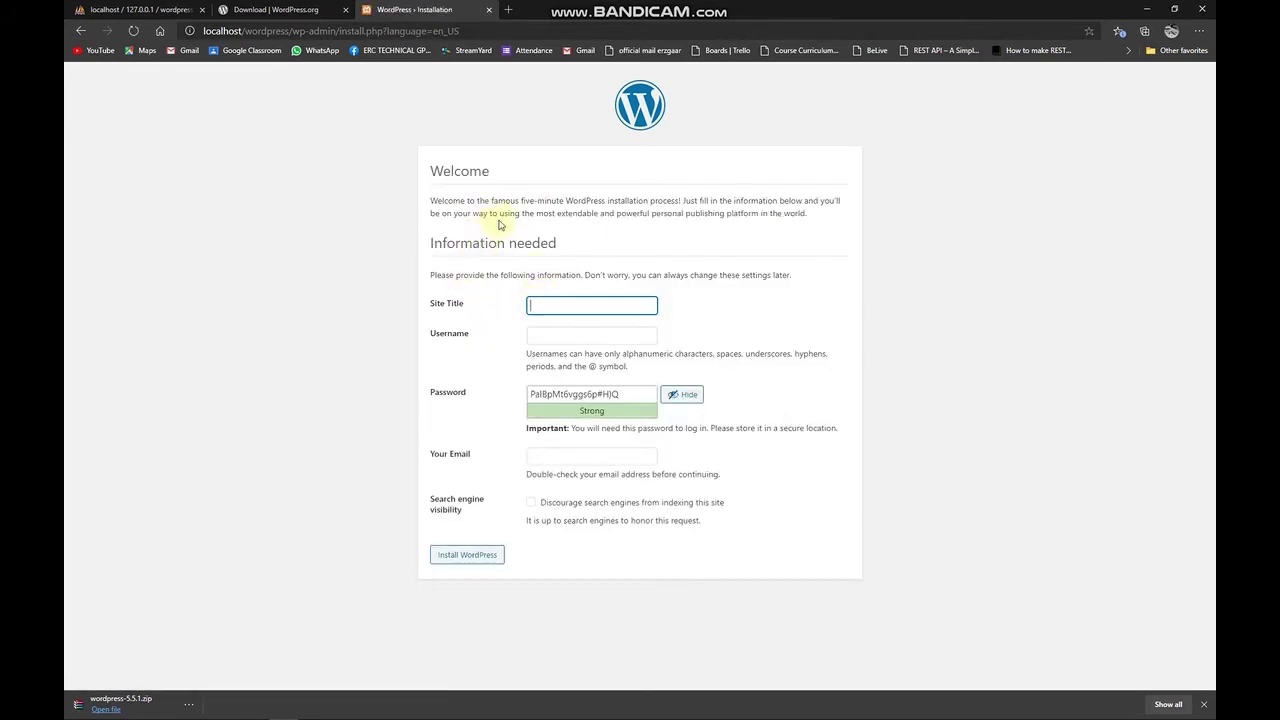
Enter 'Hello WOrld' as the site title and fill in the admin username.
left_click_drag(428, 305, 590, 298)
left_click(595, 298)
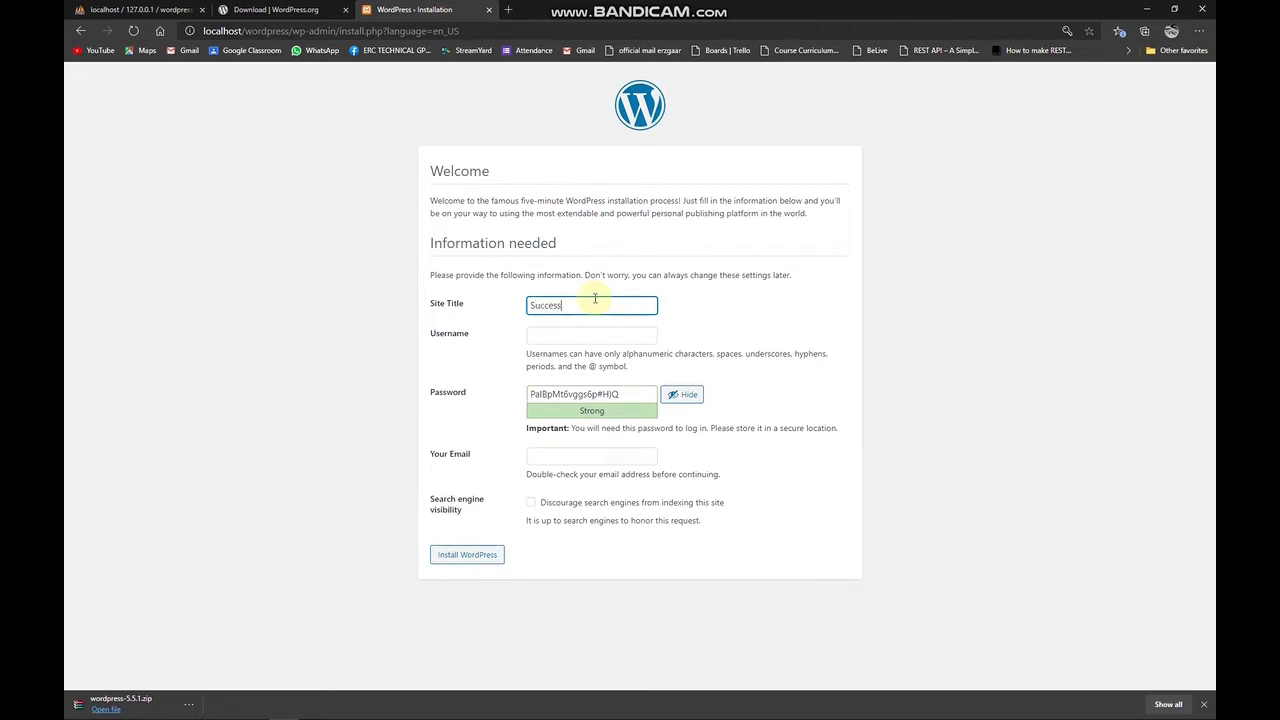
type("Success W")
key("ctrl+a")
type("Hel")
triple_click(580, 305)
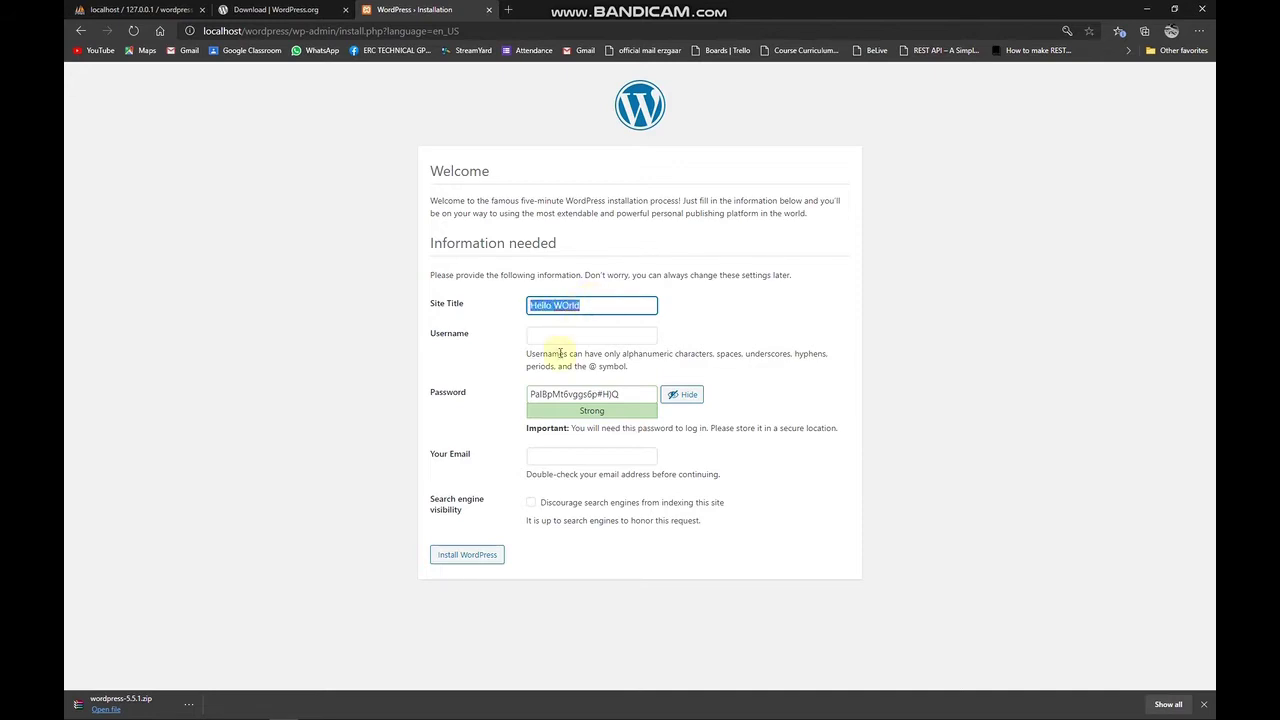
left_click(587, 337)
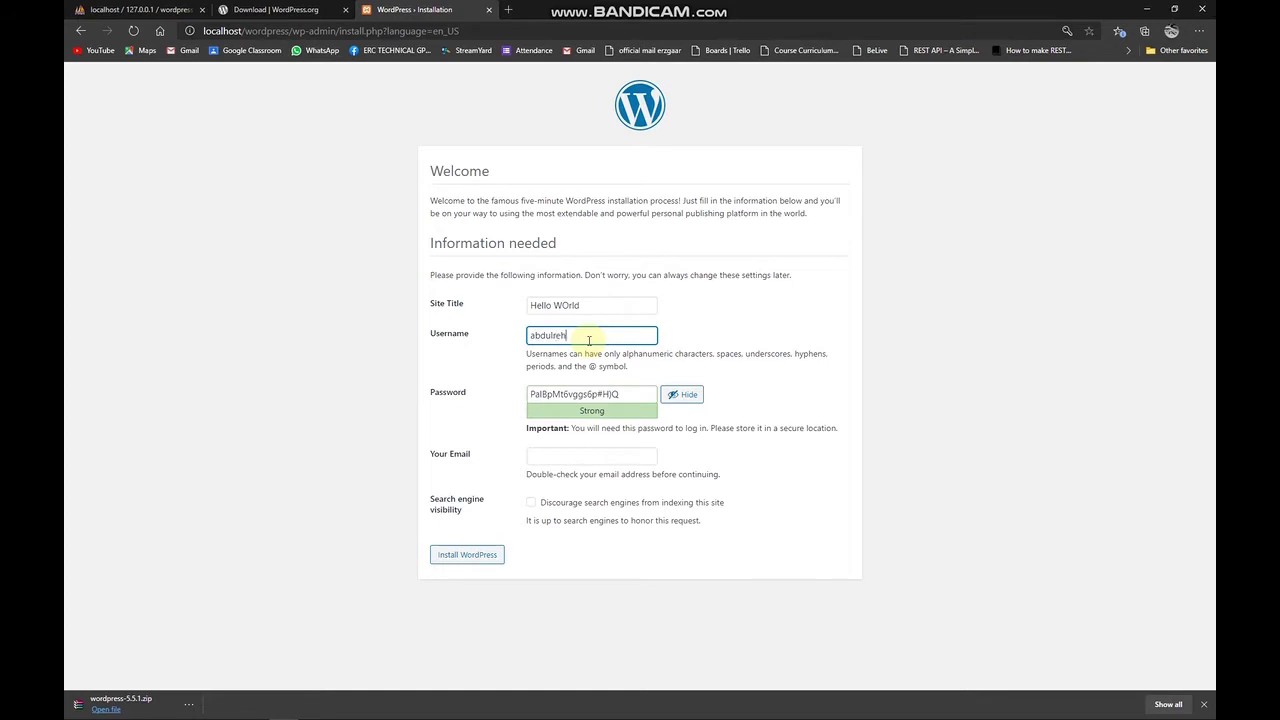
triple_click(589, 338)
key("ctrl+c")
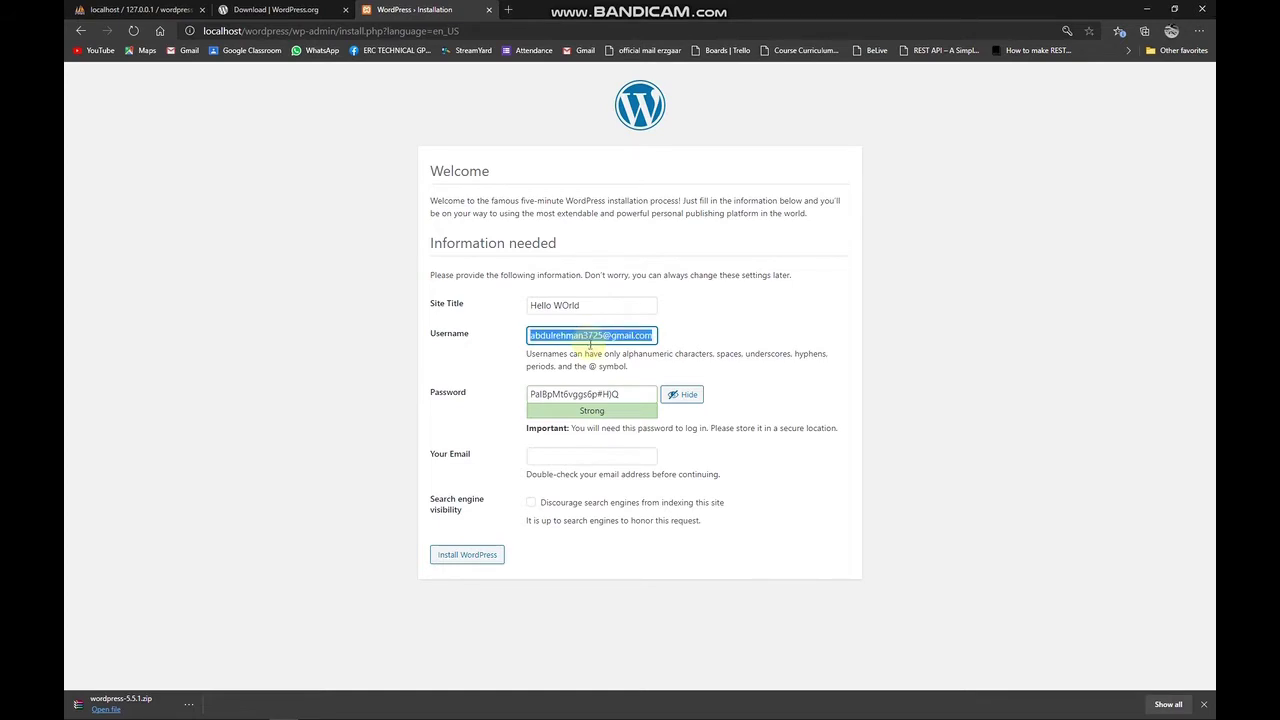
Paste the admin e-mail, set a new admin password and confirm using a weak password.
left_click(568, 458)
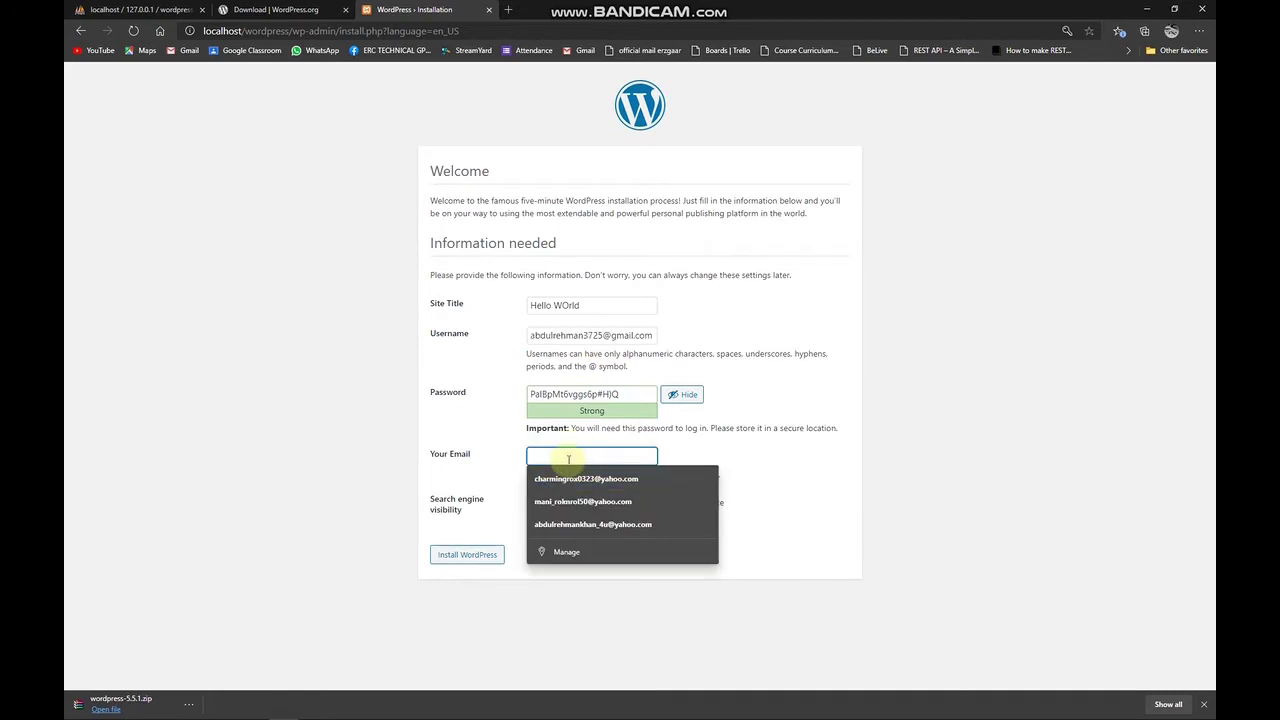
key("ctrl+v")
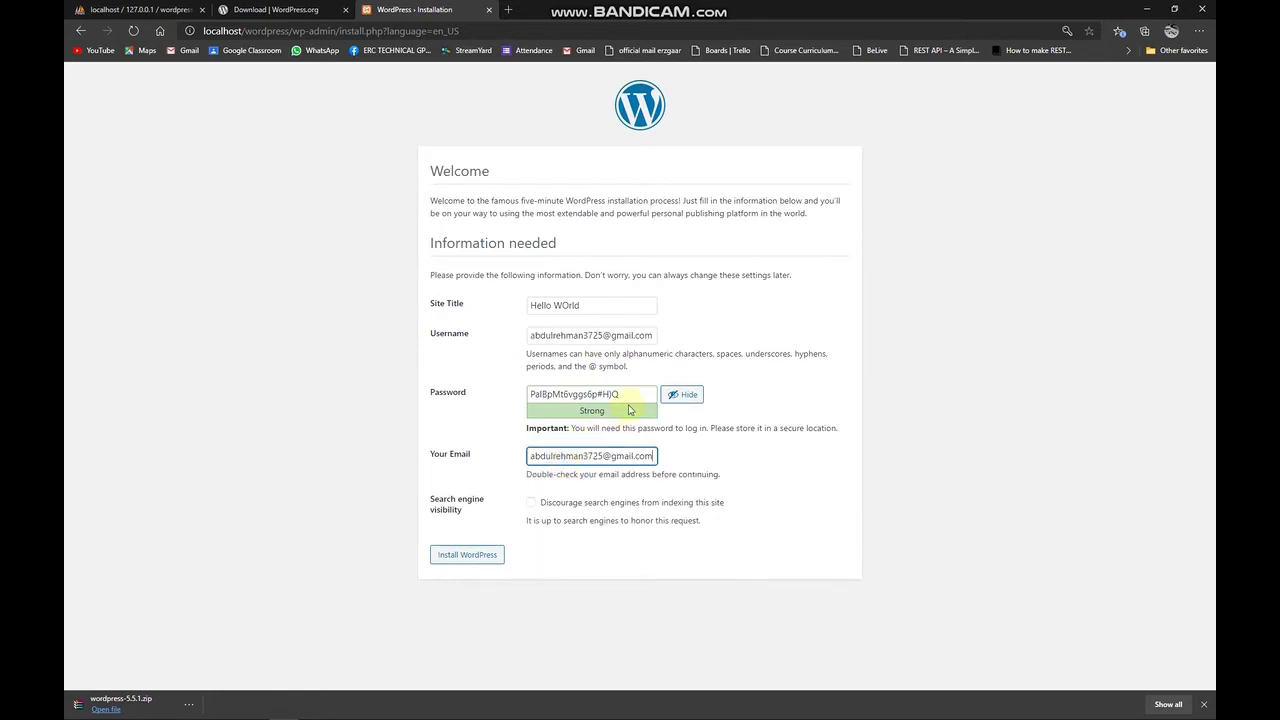
left_click(601, 395)
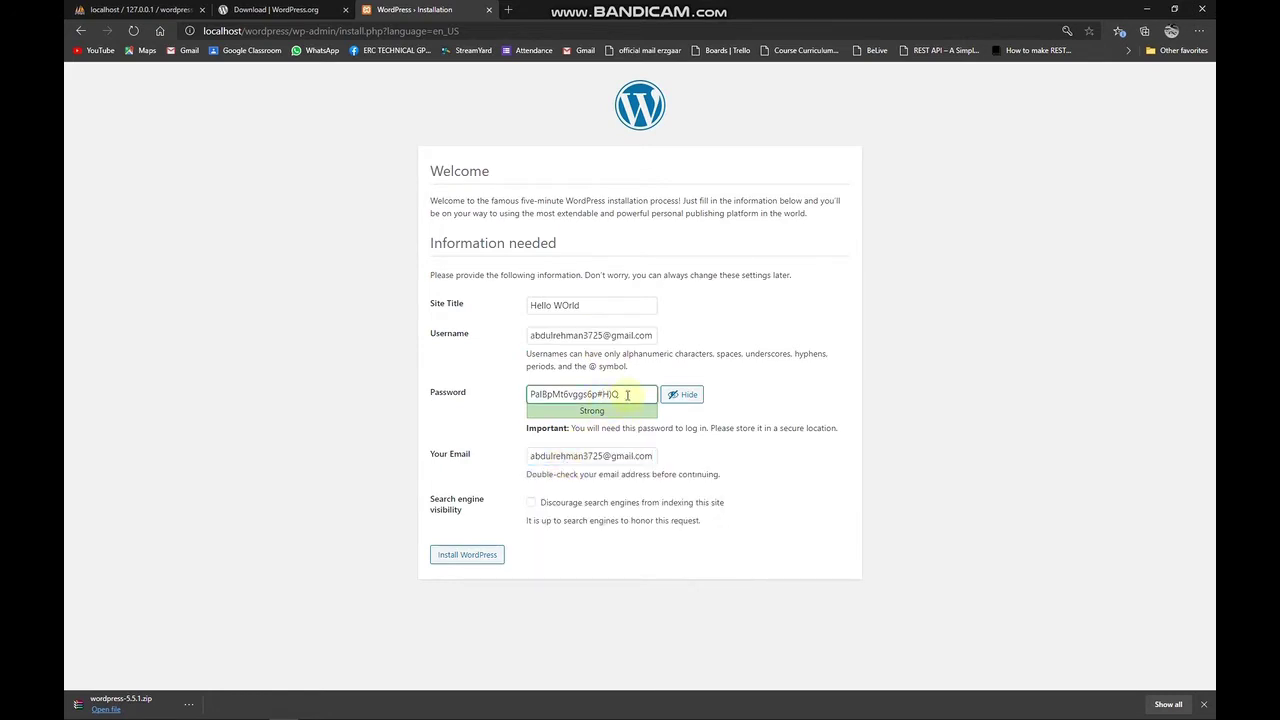
left_click_drag(627, 395, 528, 398)
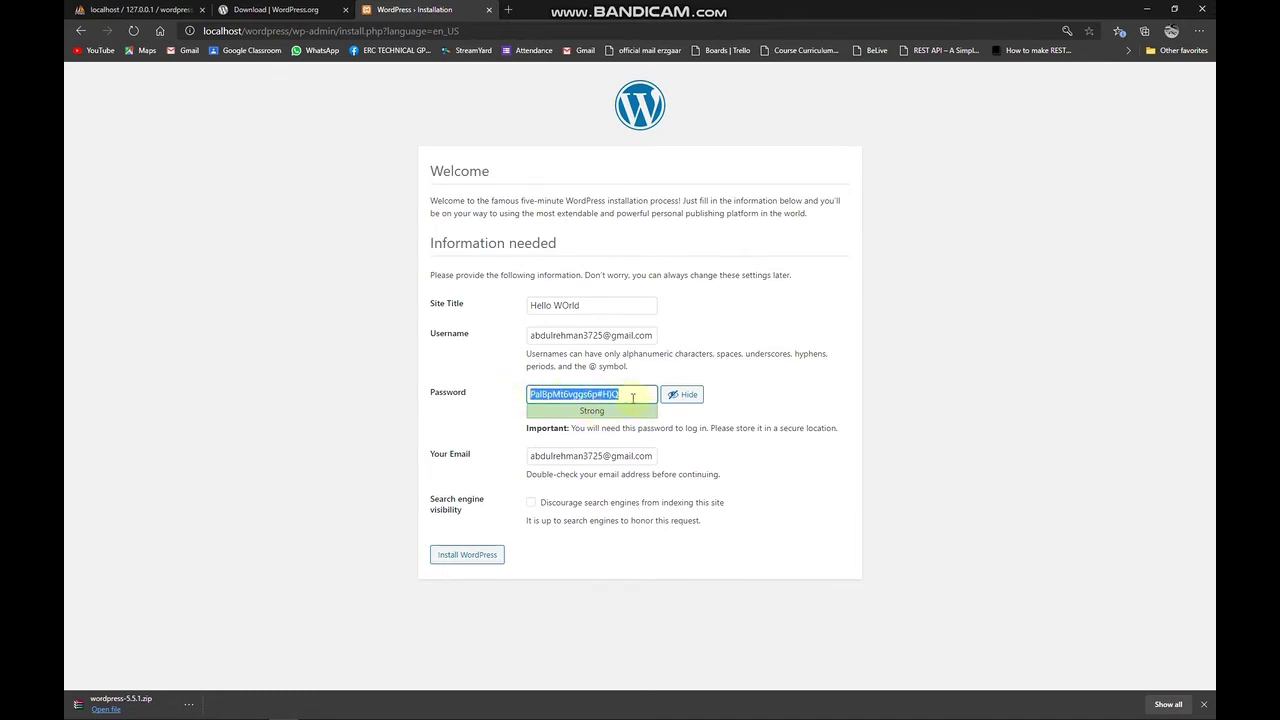
type("wordpress")
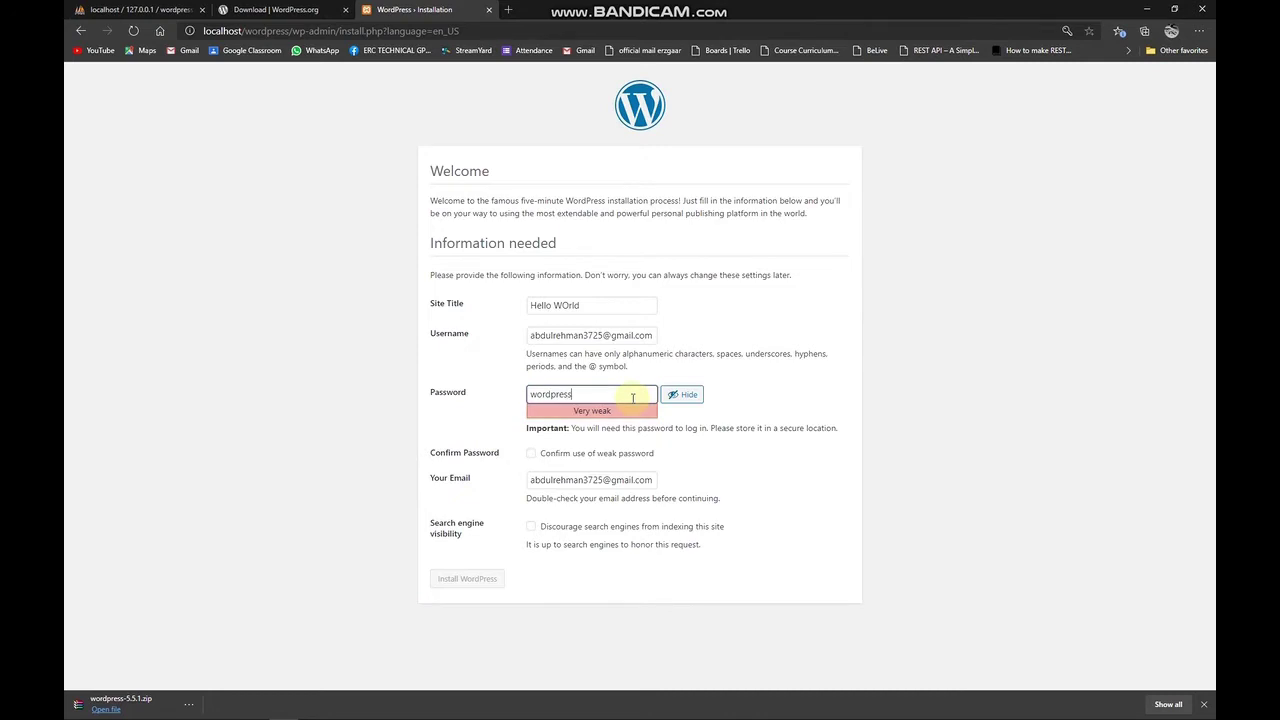
type("321_")
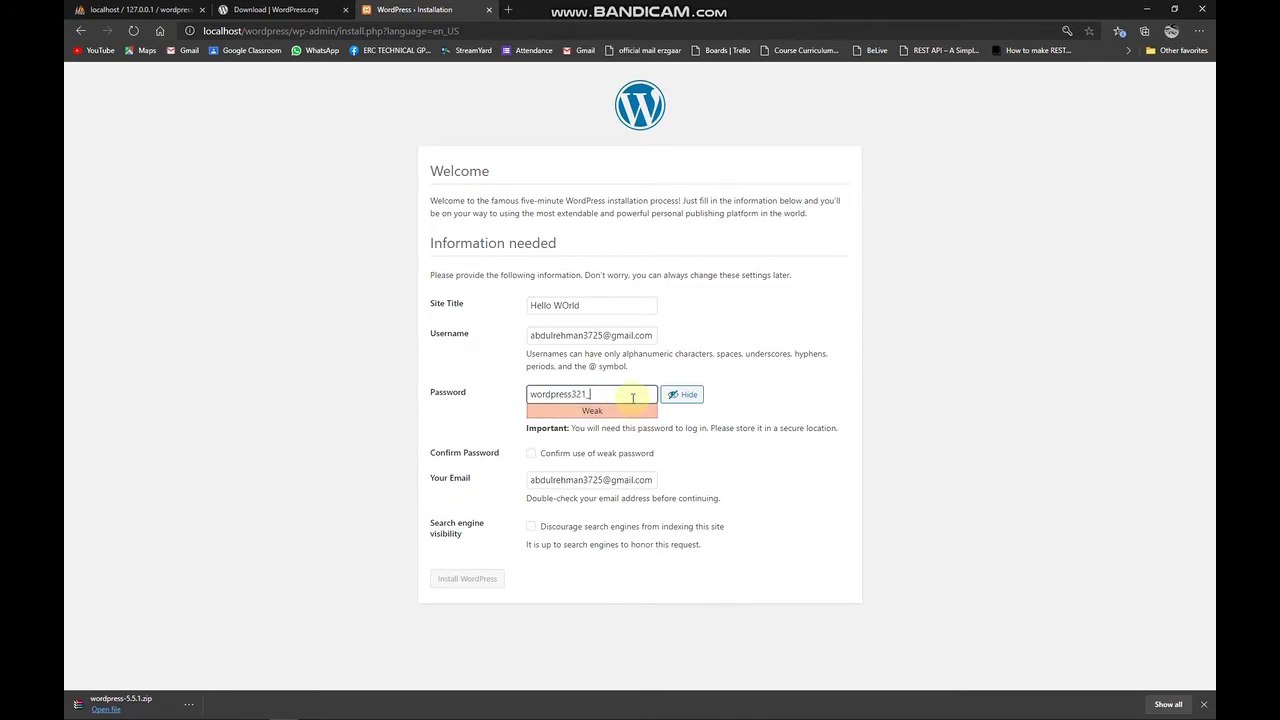
key("ctrl+a")
type("Wordpress_321")
double_click(632, 398)
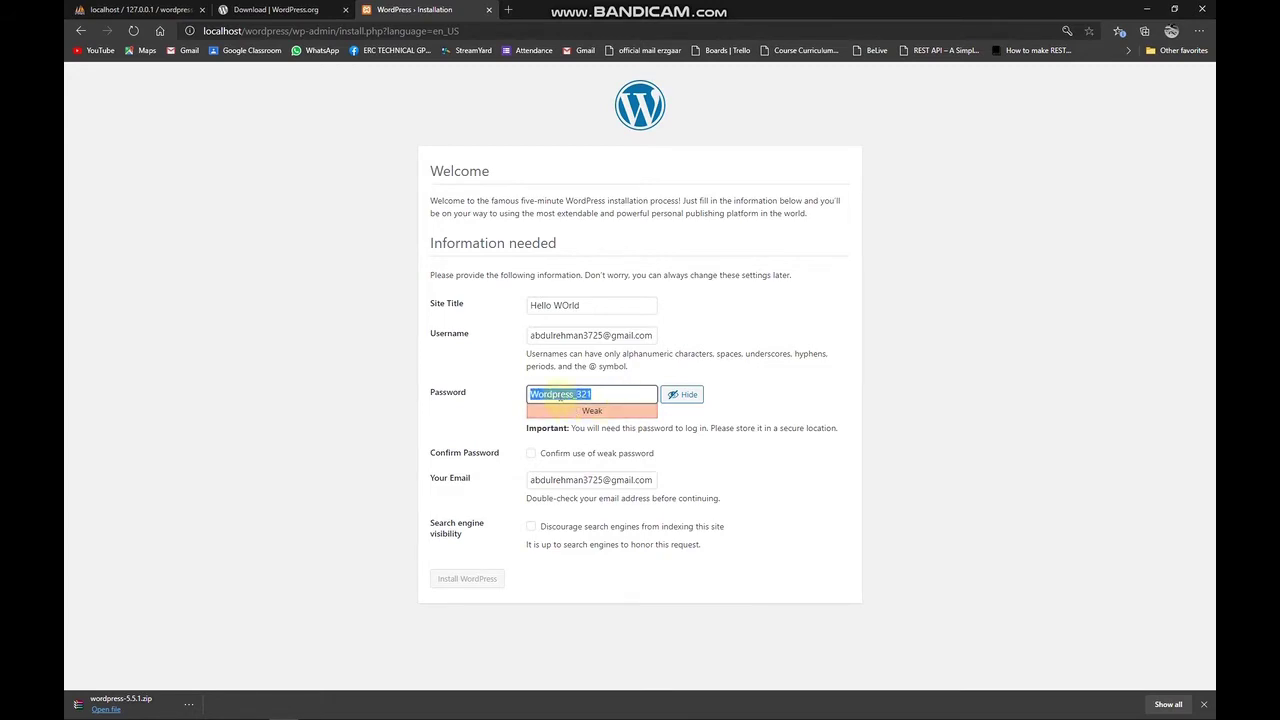
left_click(571, 452)
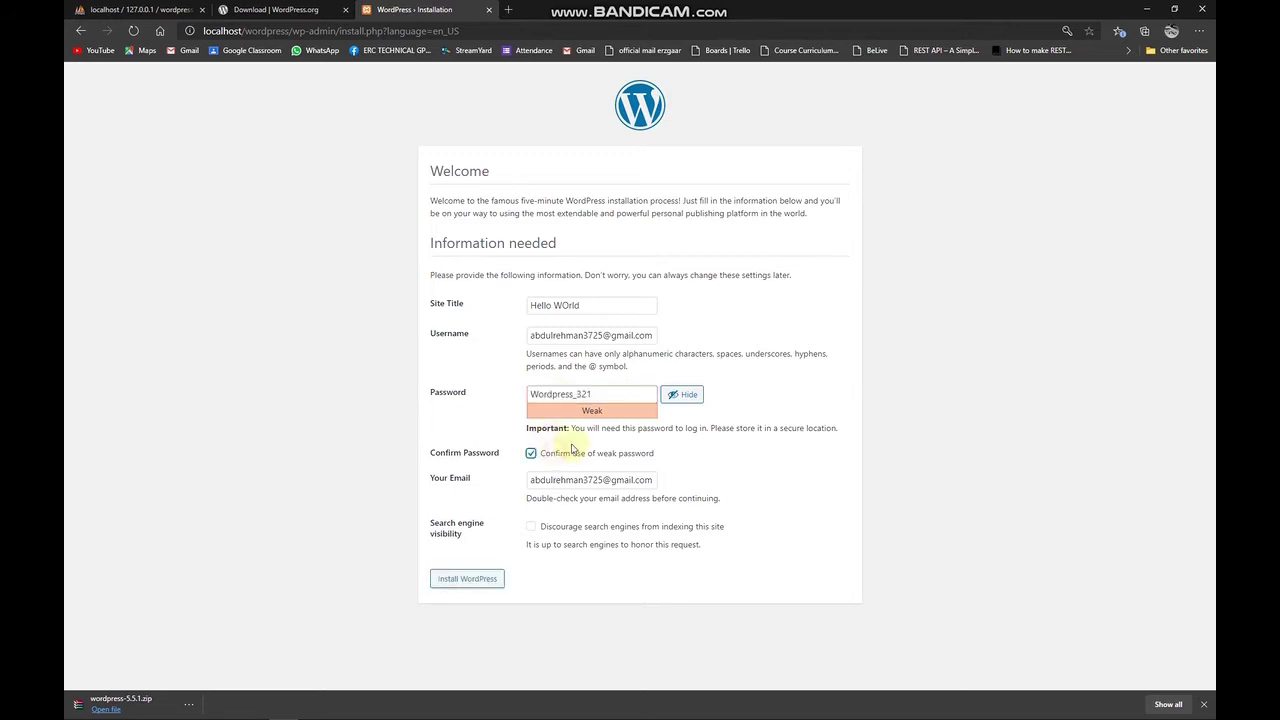
Install WordPress, then copy the chosen password from the Success page.
left_click(476, 584)
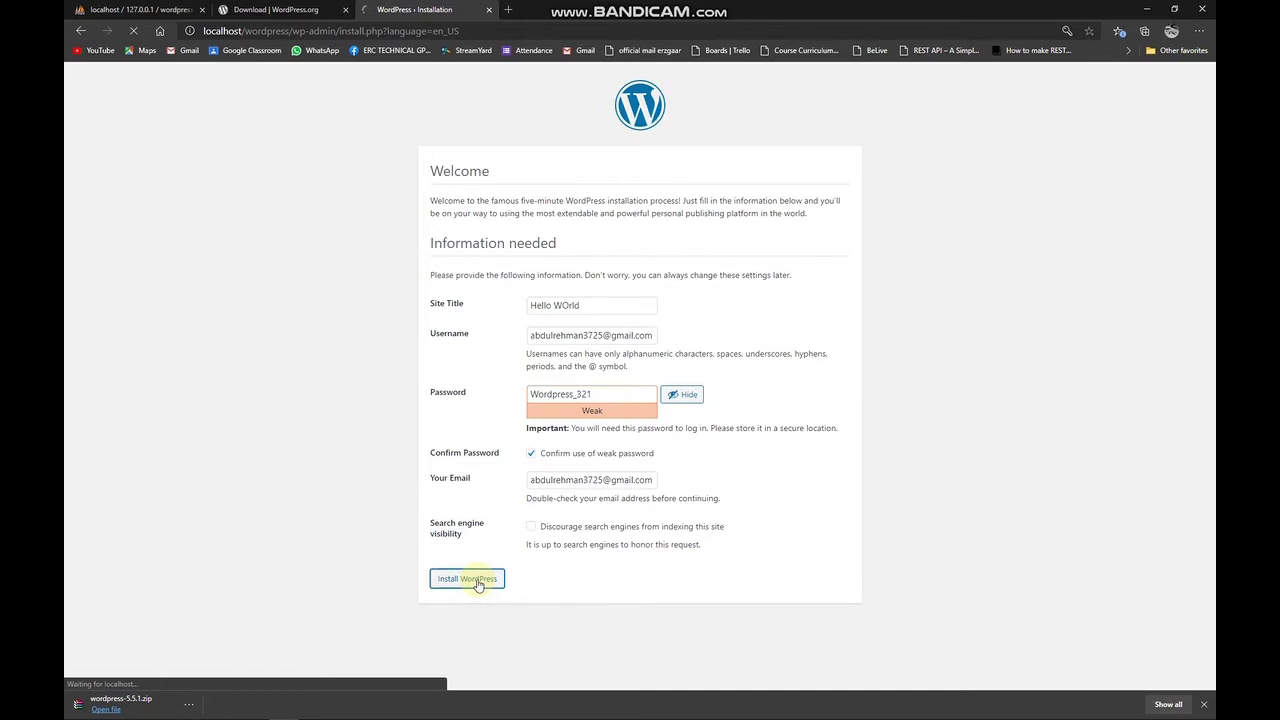
double_click(558, 394)
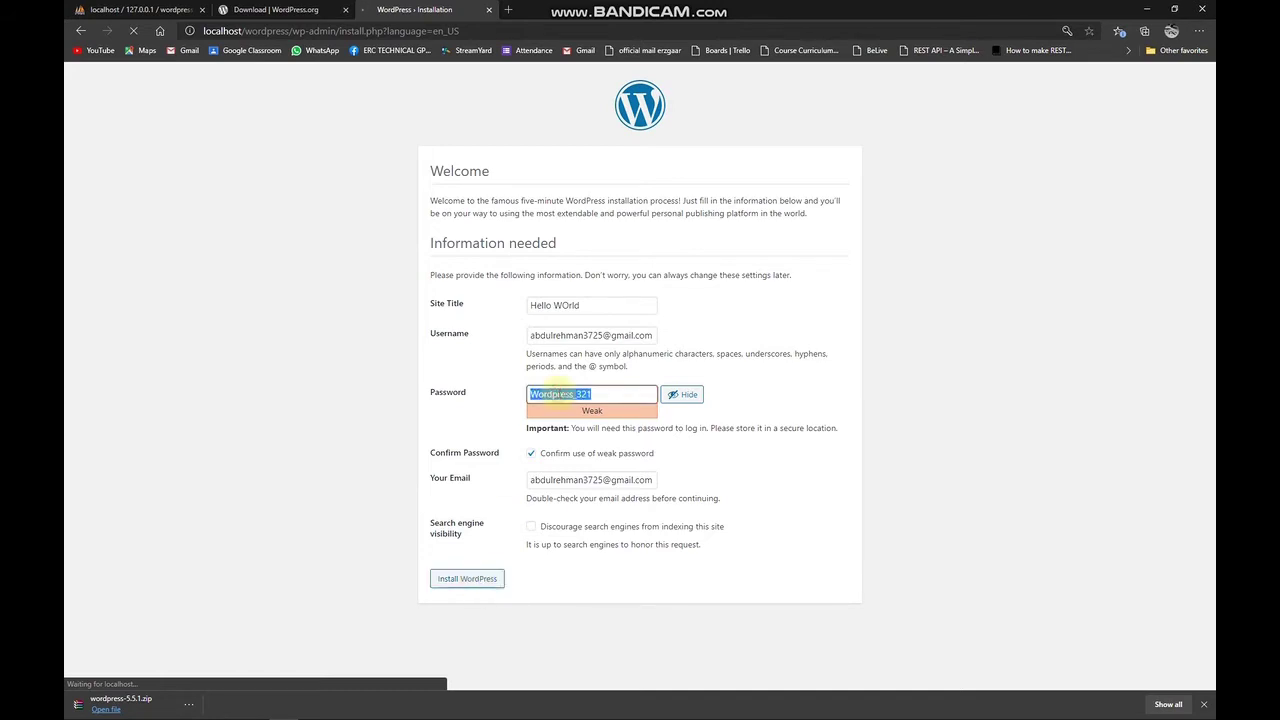
right_click(558, 393)
left_click(585, 451)
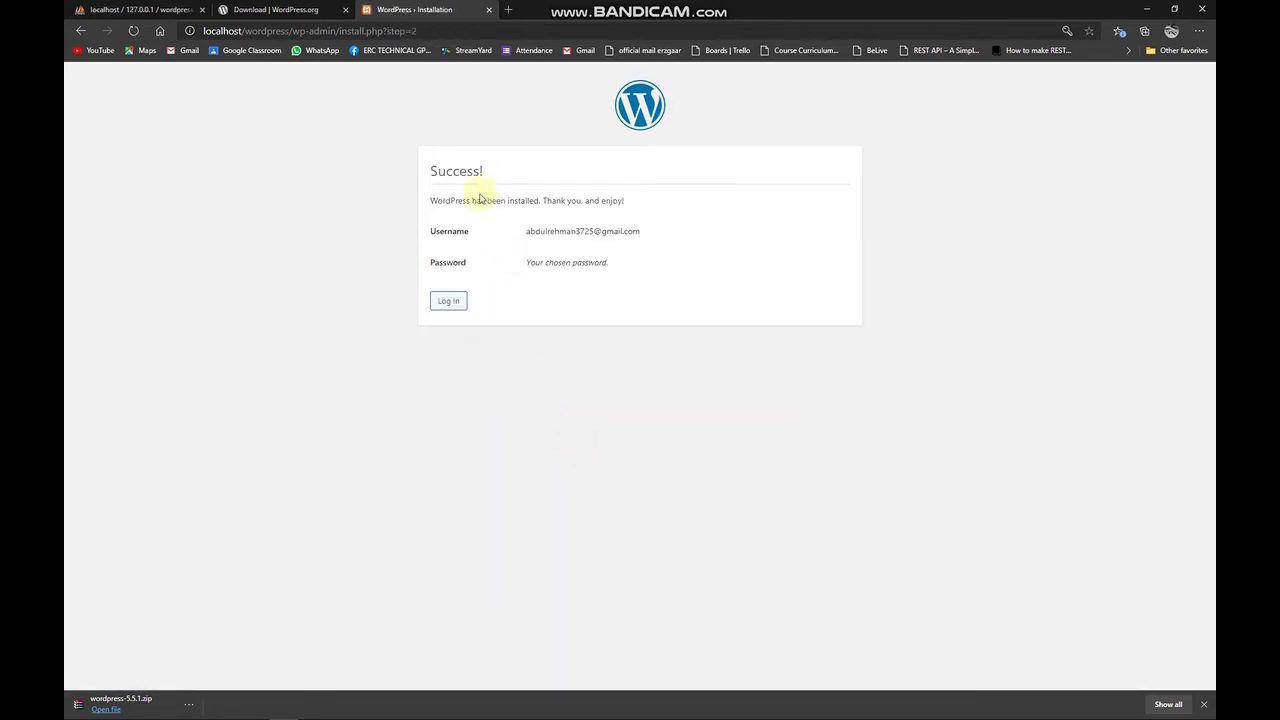
Highlight the Success! heading and the installation confirmation sentence.
left_click_drag(430, 171, 491, 174)
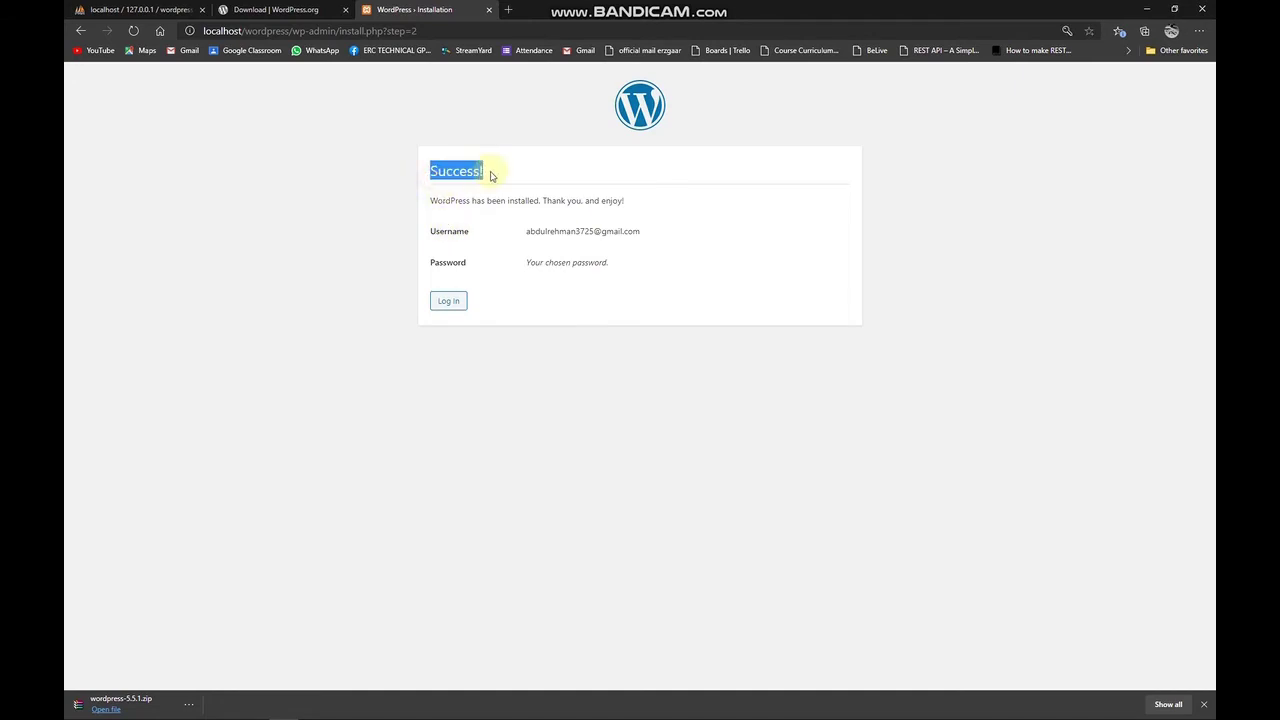
left_click(427, 200)
left_click_drag(427, 200, 626, 204)
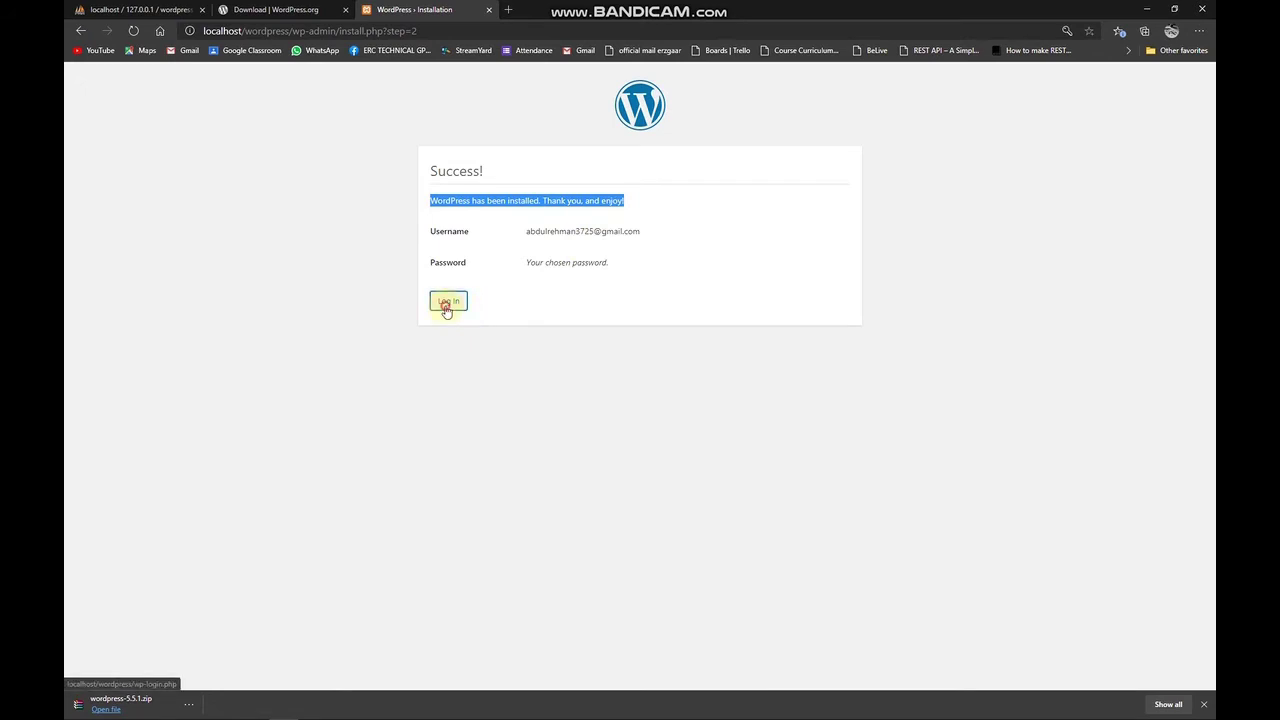
Go to the login page, then trim wp-login.php from the address to load localhost/wordpress.
left_click(444, 304)
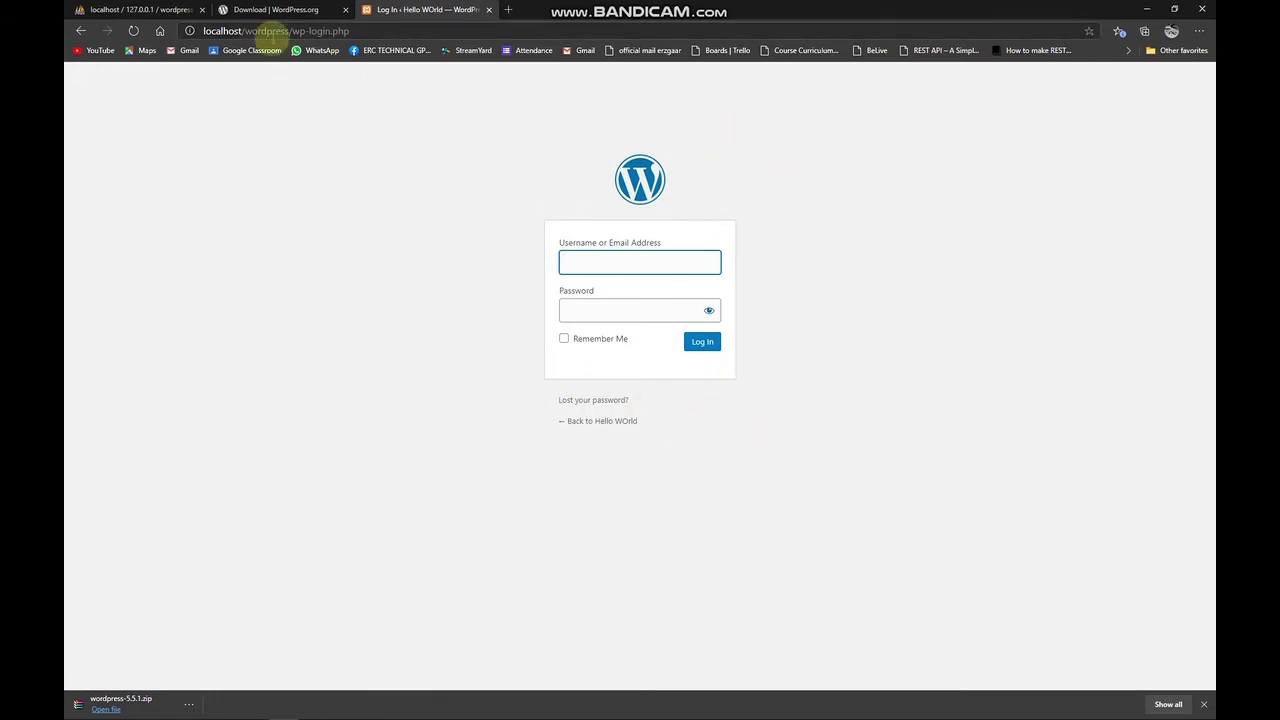
left_click(311, 31)
left_click_drag(313, 30, 431, 28)
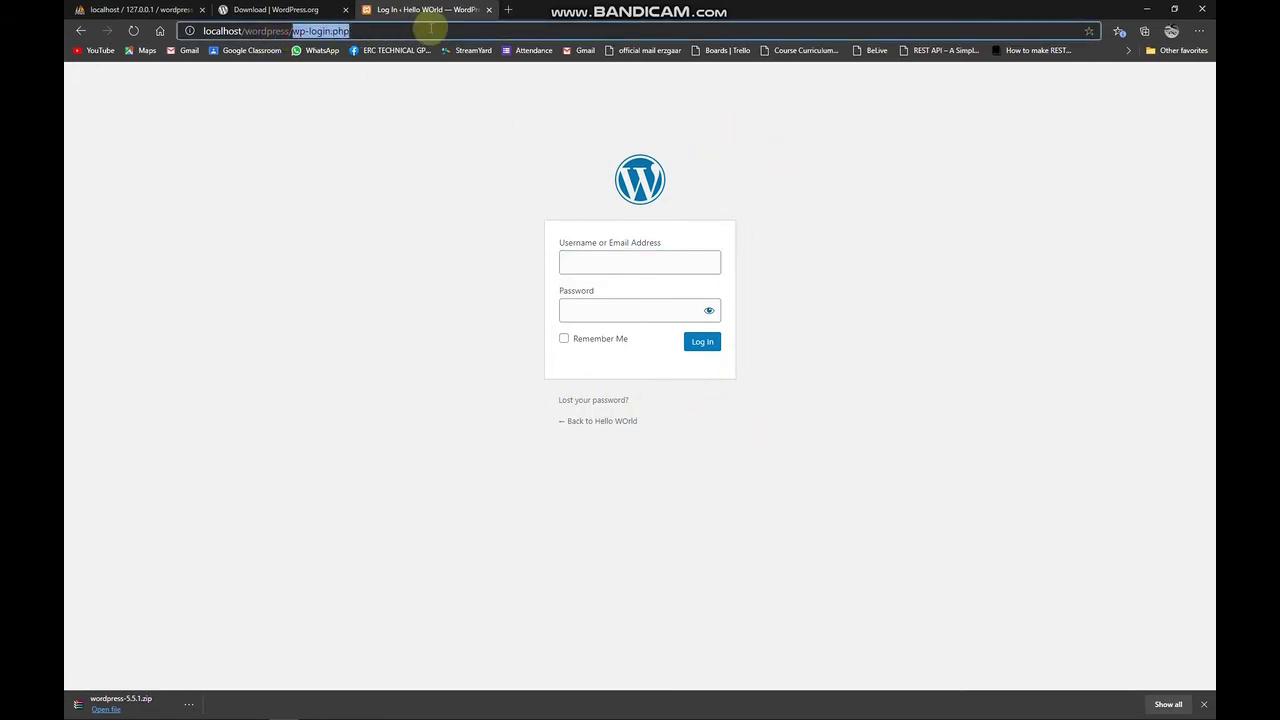
key("BackSpace")
key("BackSpace")
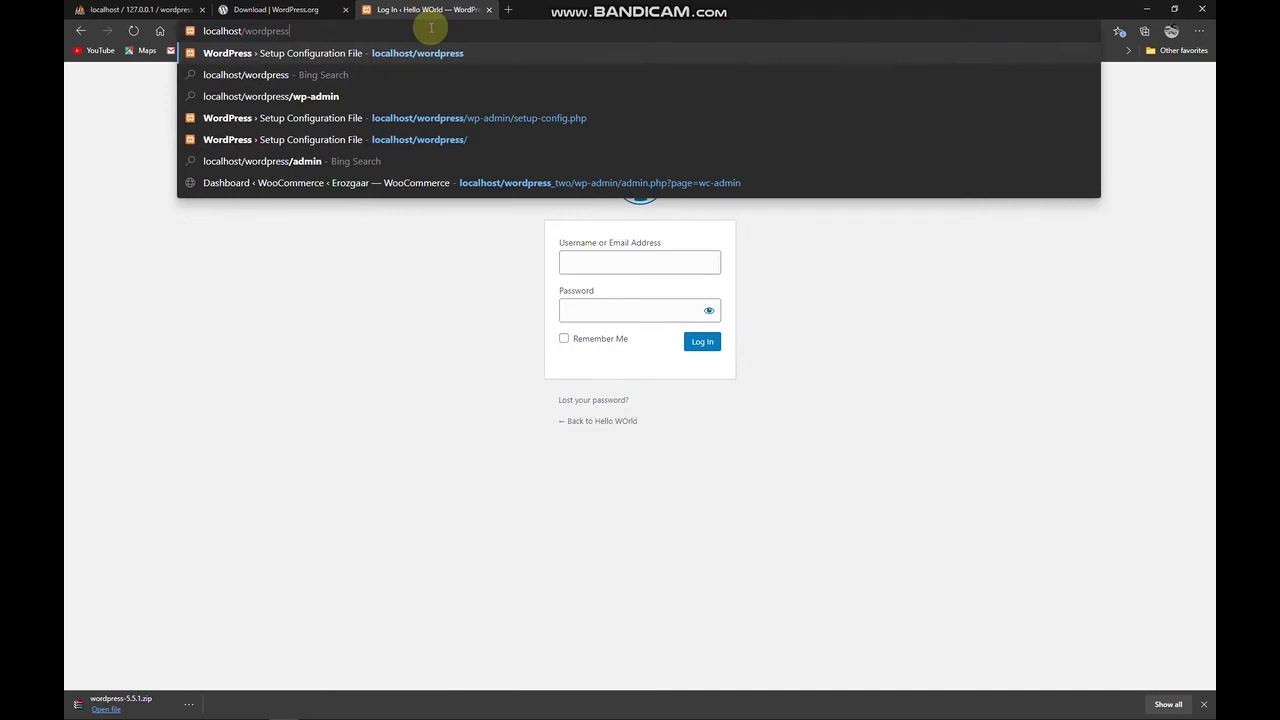
key("Return")
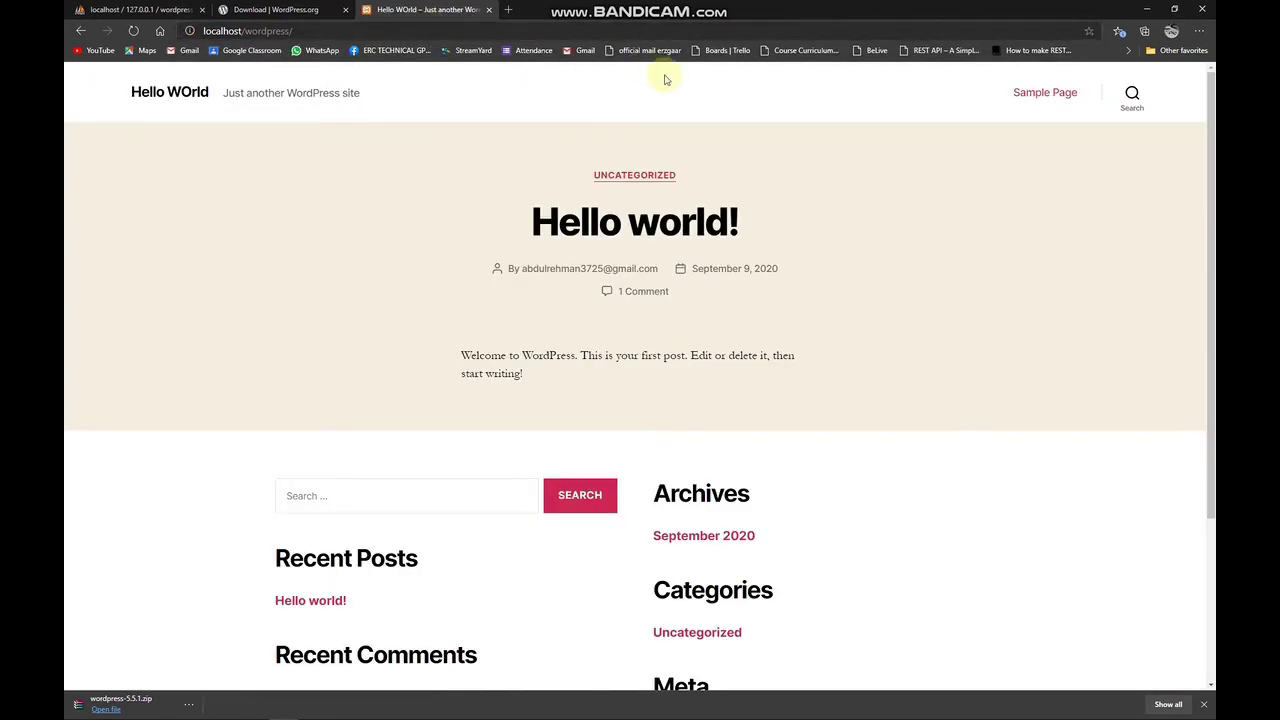
Scan the Hello WOrld title, tagline and front page, then open a new blank tab.
left_click_drag(209, 92, 492, 127)
scroll(543, 163, "down", 3)
scroll(540, 195, "up", 3)
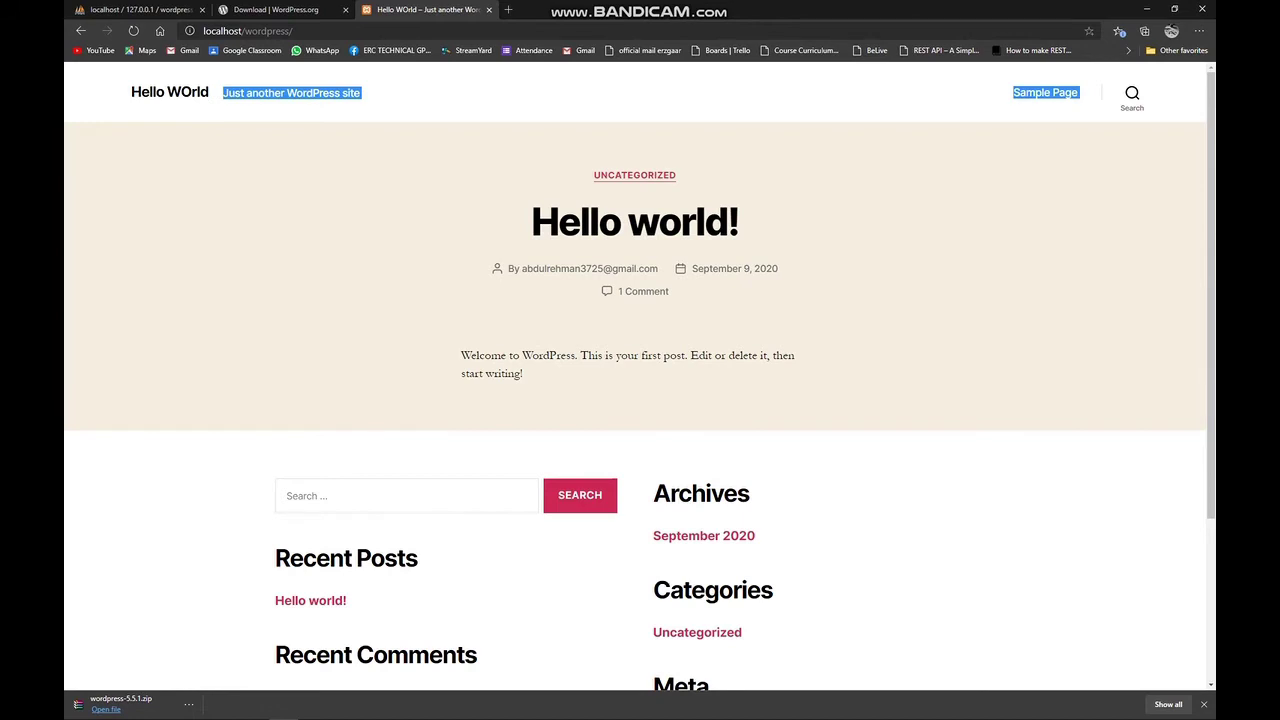
key("alt+Tab")
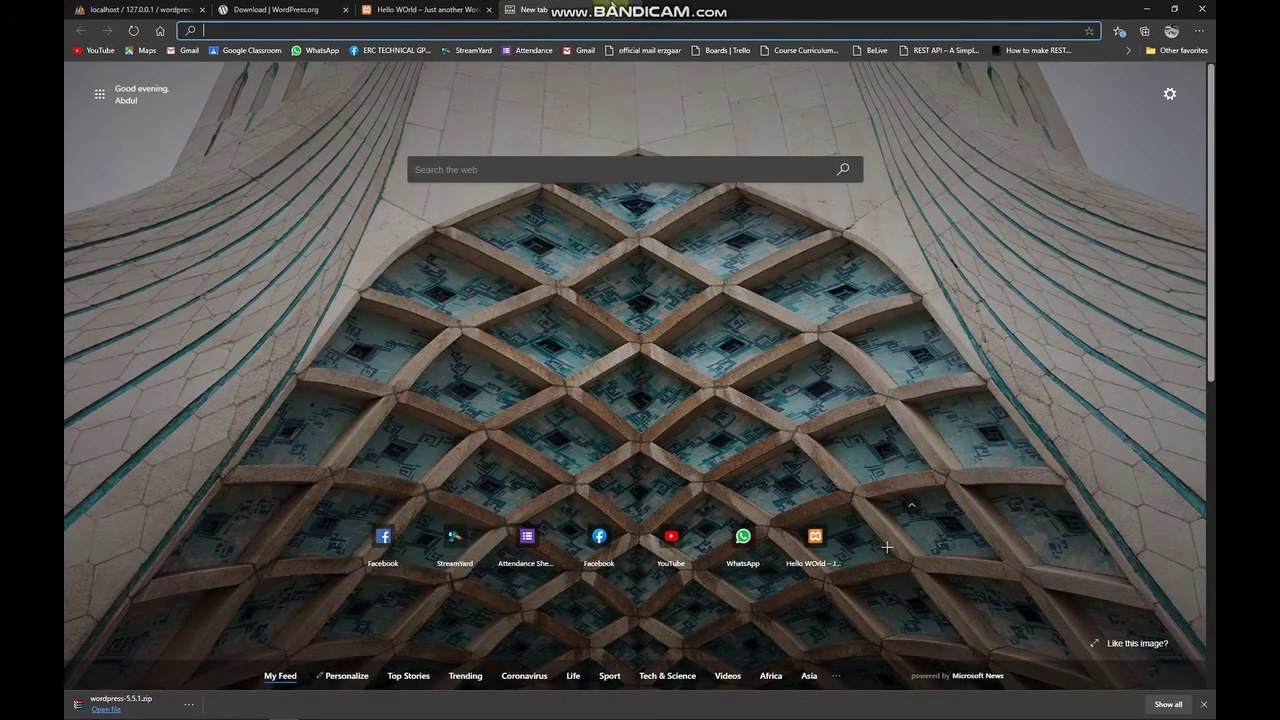
Close Edge and File Explorer, stop Apache and MySQL, and close XAMPP Control Panel.
left_click(1201, 8)
left_click(224, 708)
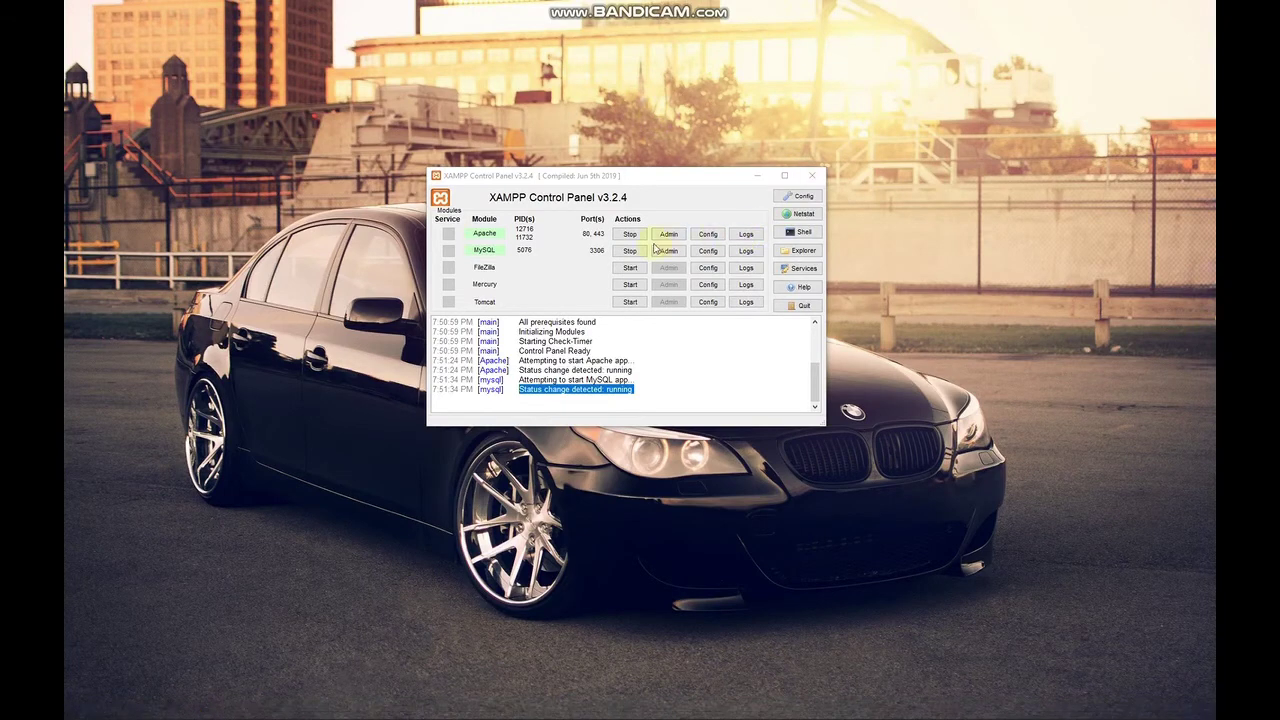
left_click(628, 235)
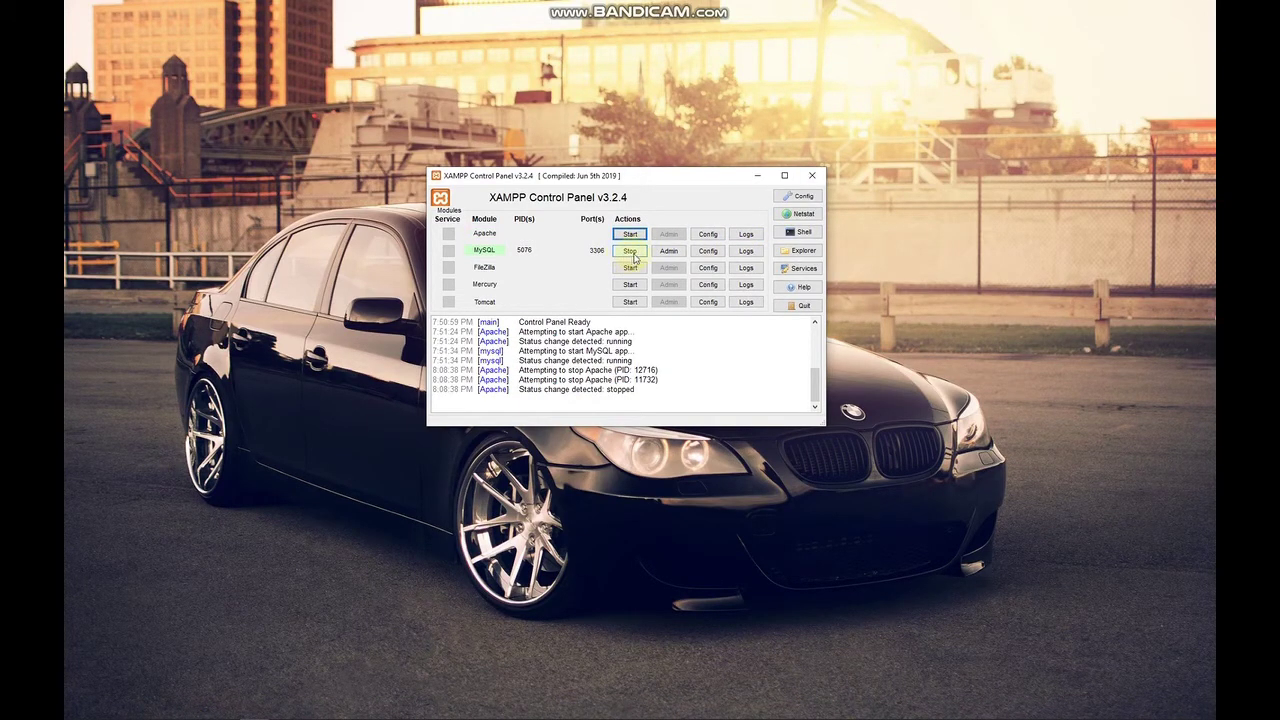
left_click(632, 255)
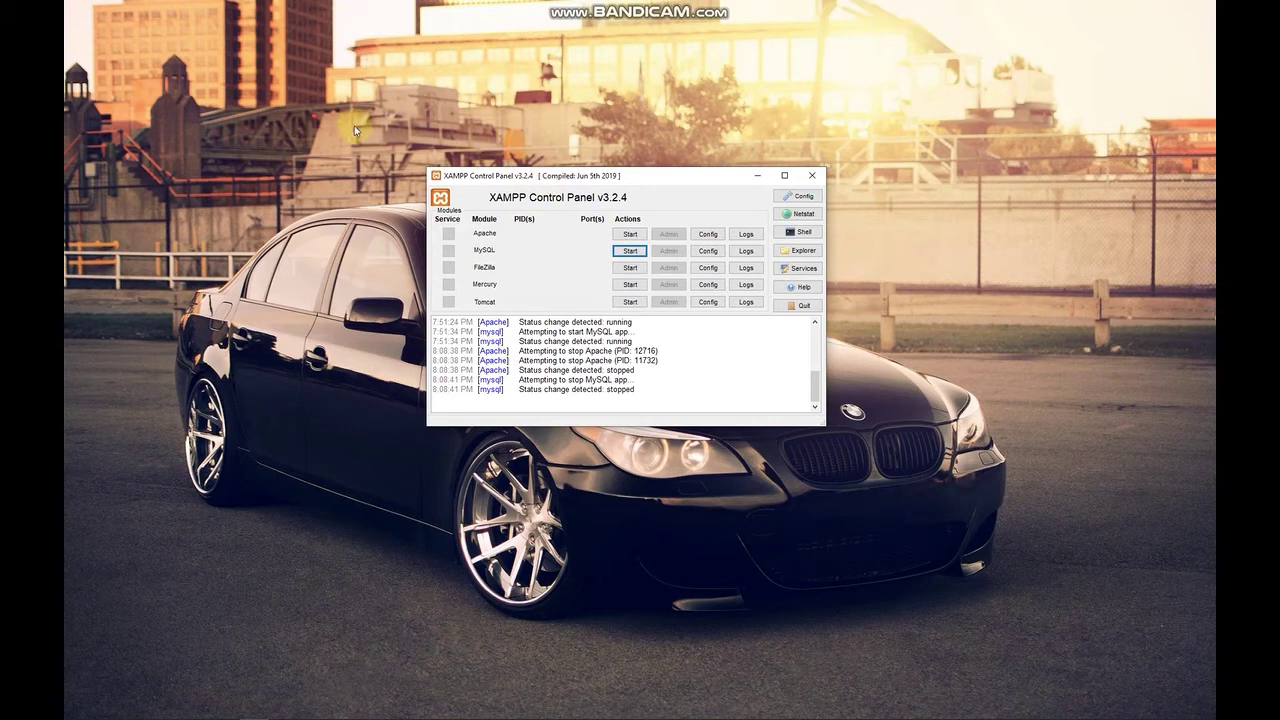
left_click(385, 150)
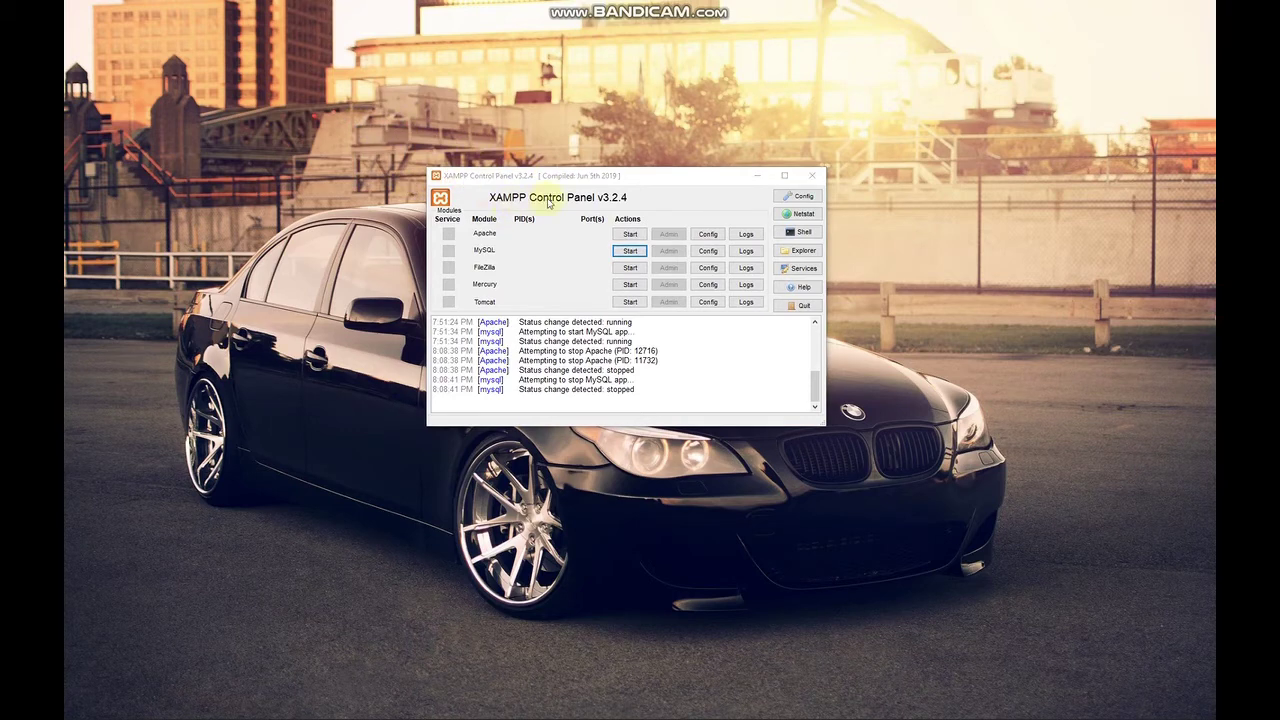
left_click(585, 198)
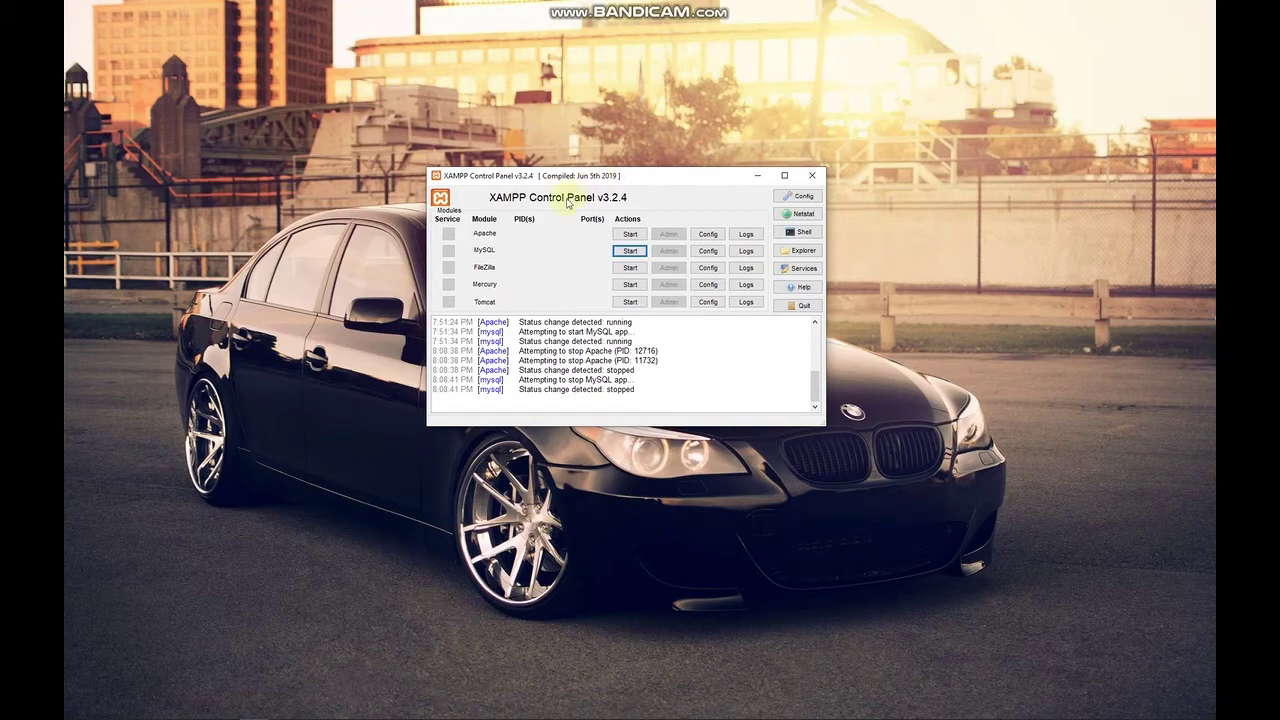
left_click(812, 175)
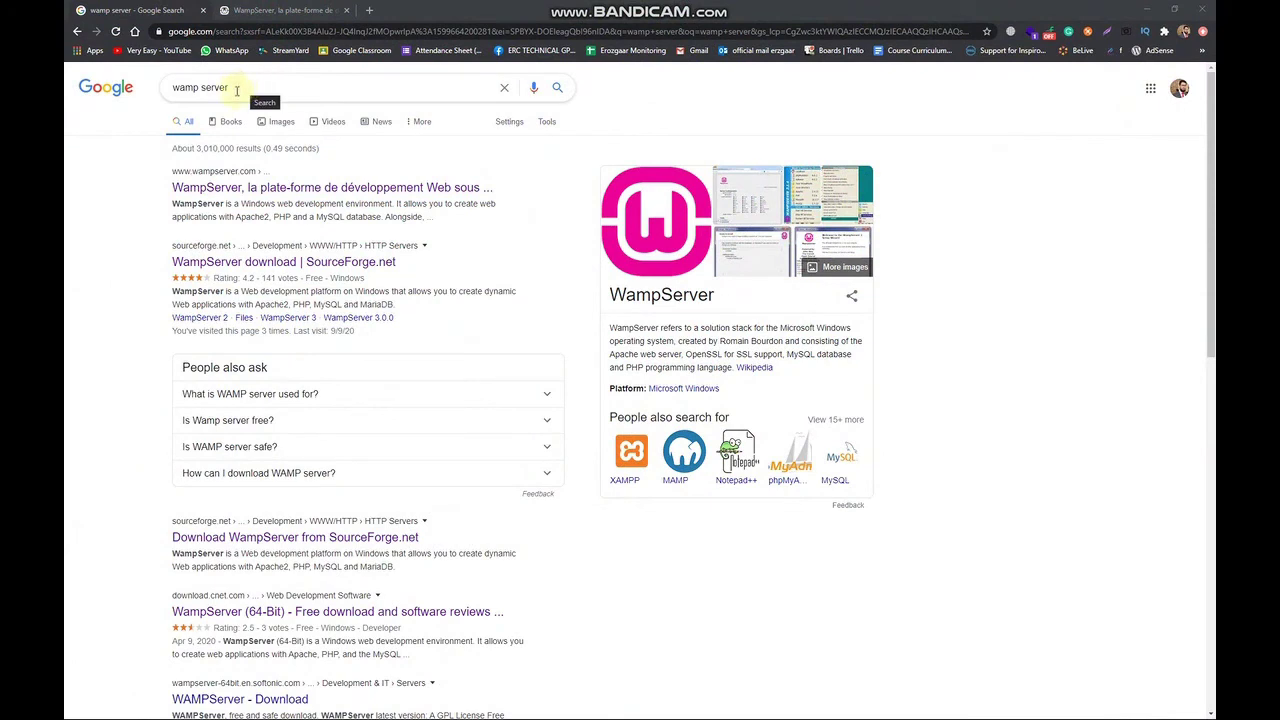
Switch to the wampserver.com tab and open the WampServer 64 bits (X64) 3.2.0 download form.
left_click_drag(237, 88, 180, 87)
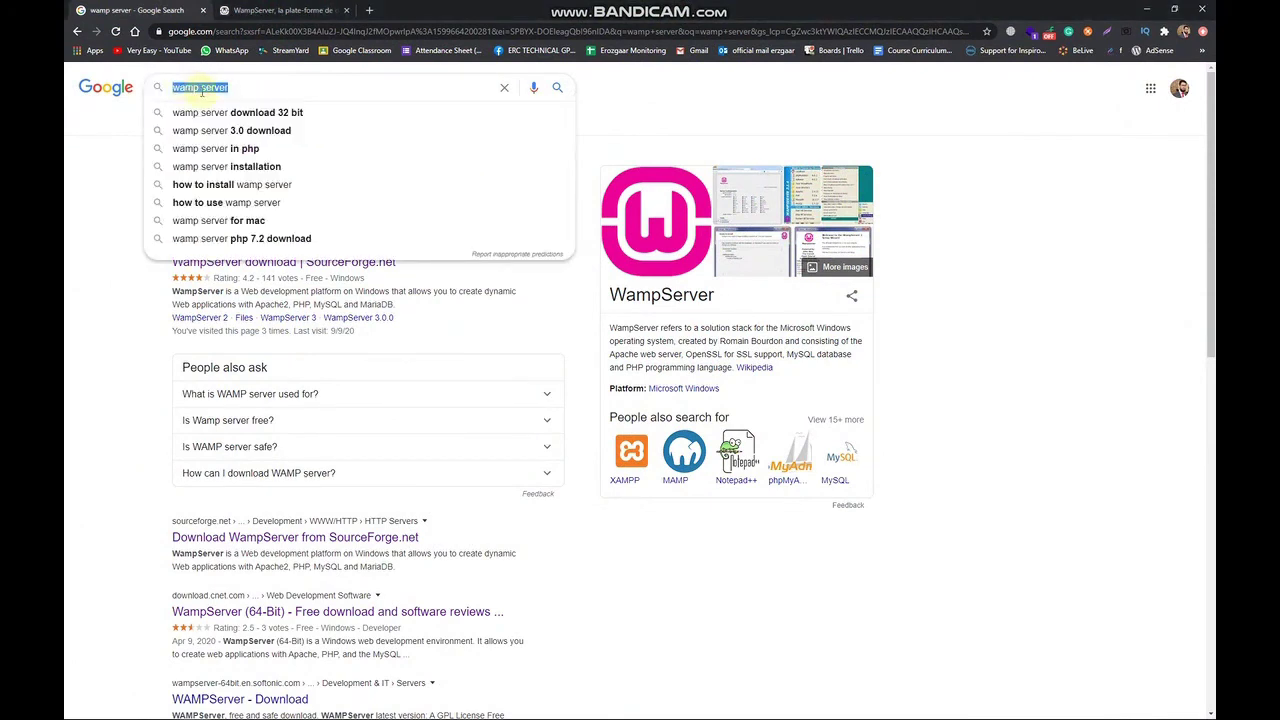
left_click(137, 252)
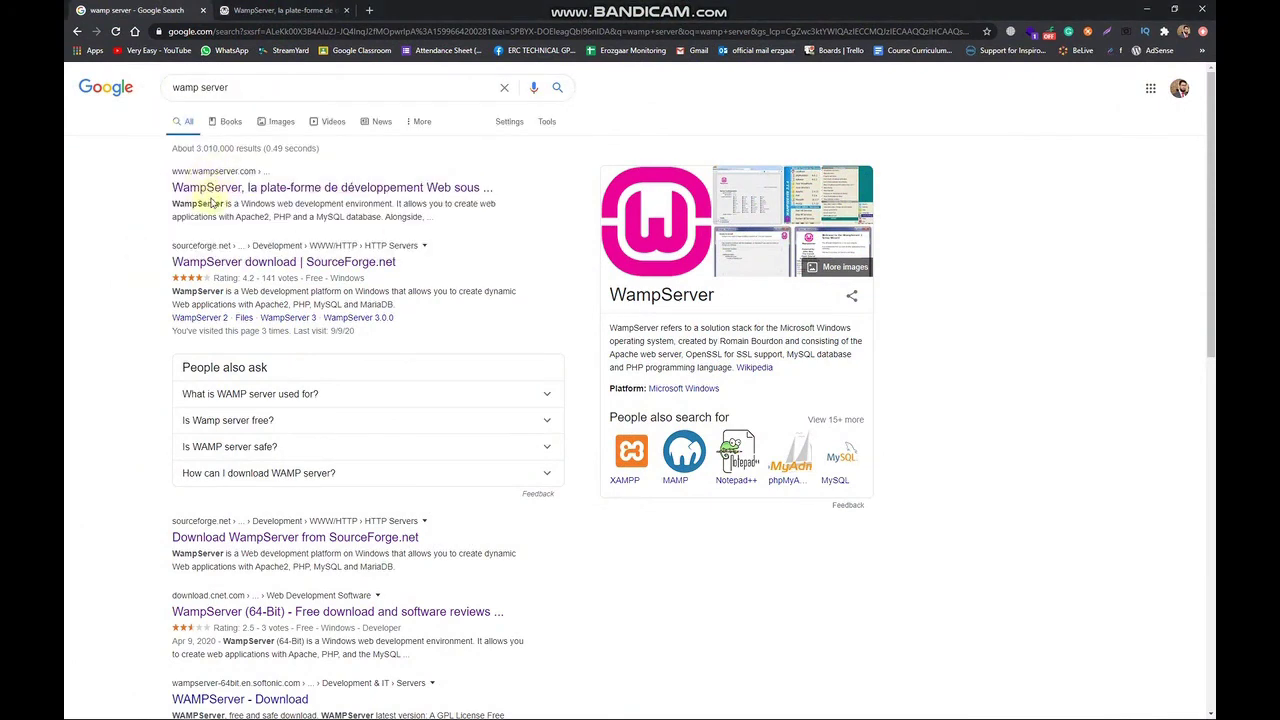
key("ctrl+Tab")
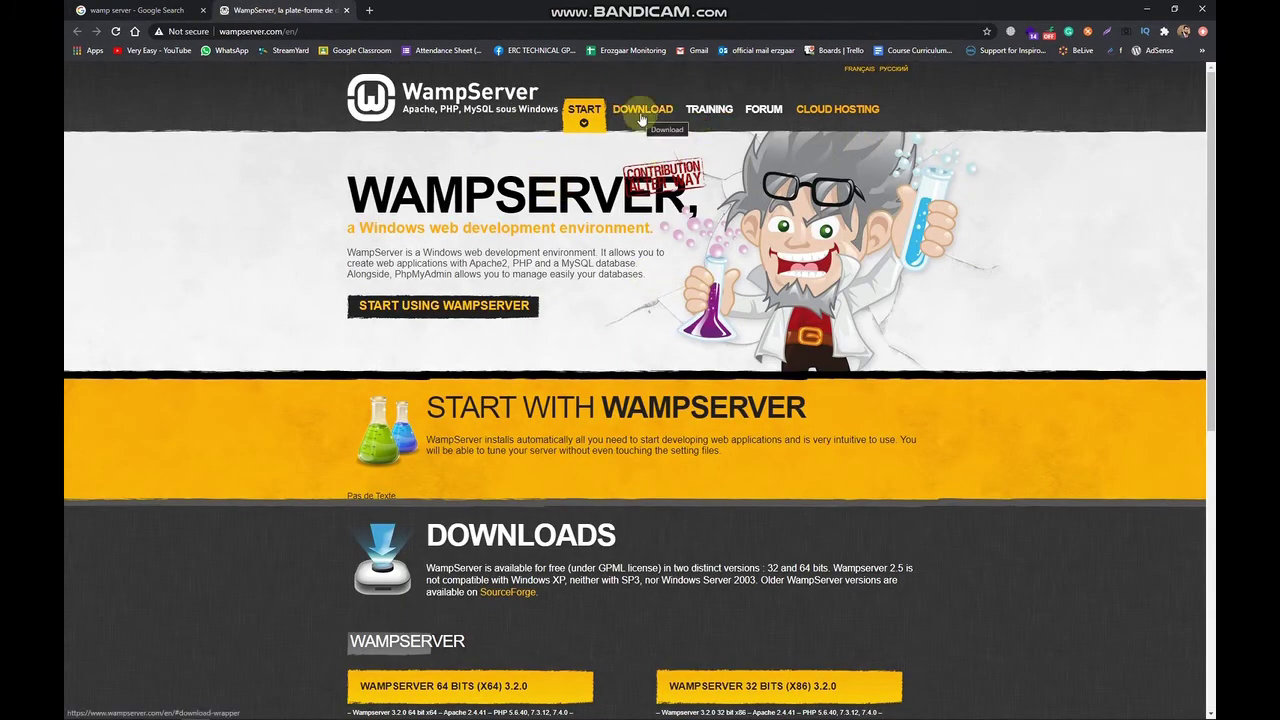
scroll(545, 439, "down", 2)
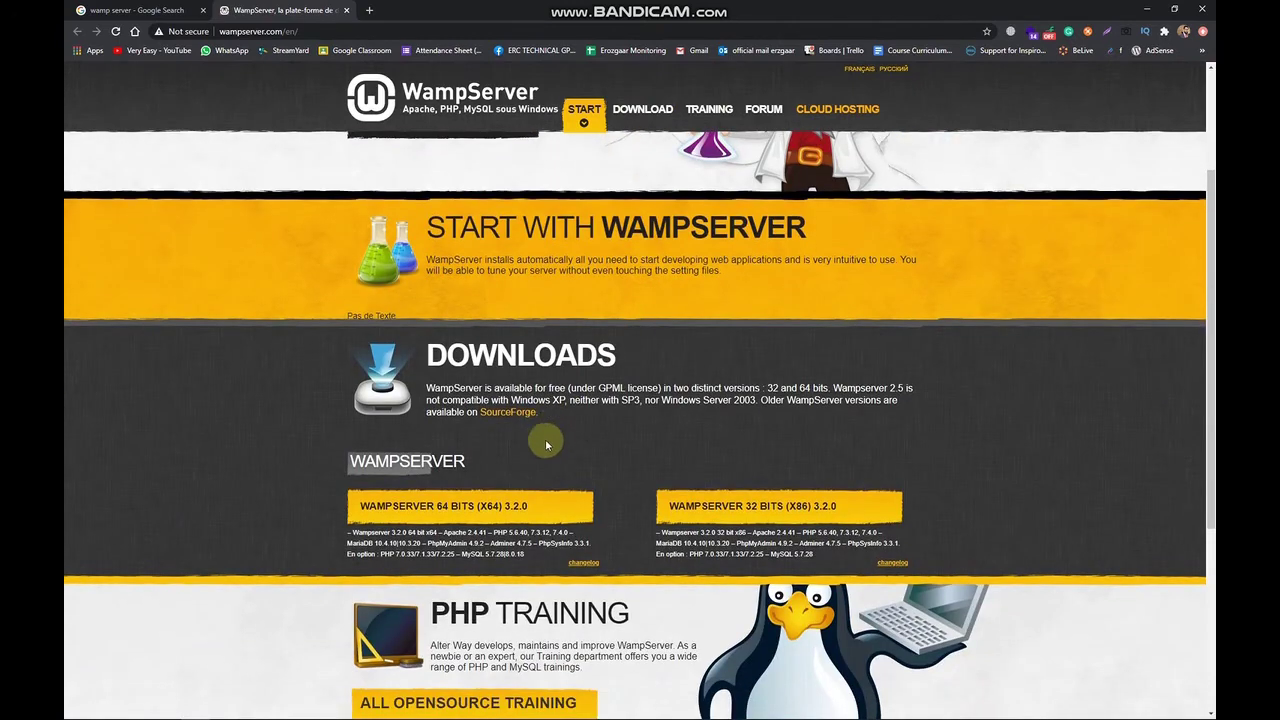
scroll(614, 461, "down", 1)
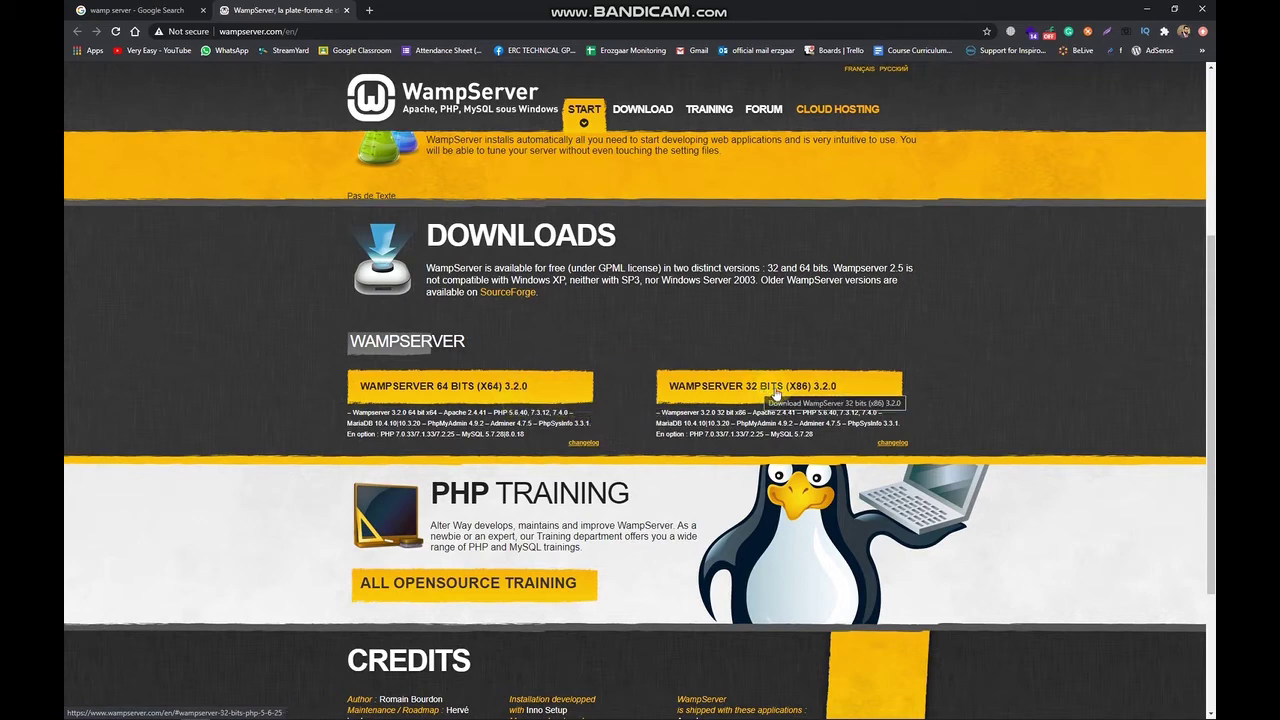
left_click(465, 387)
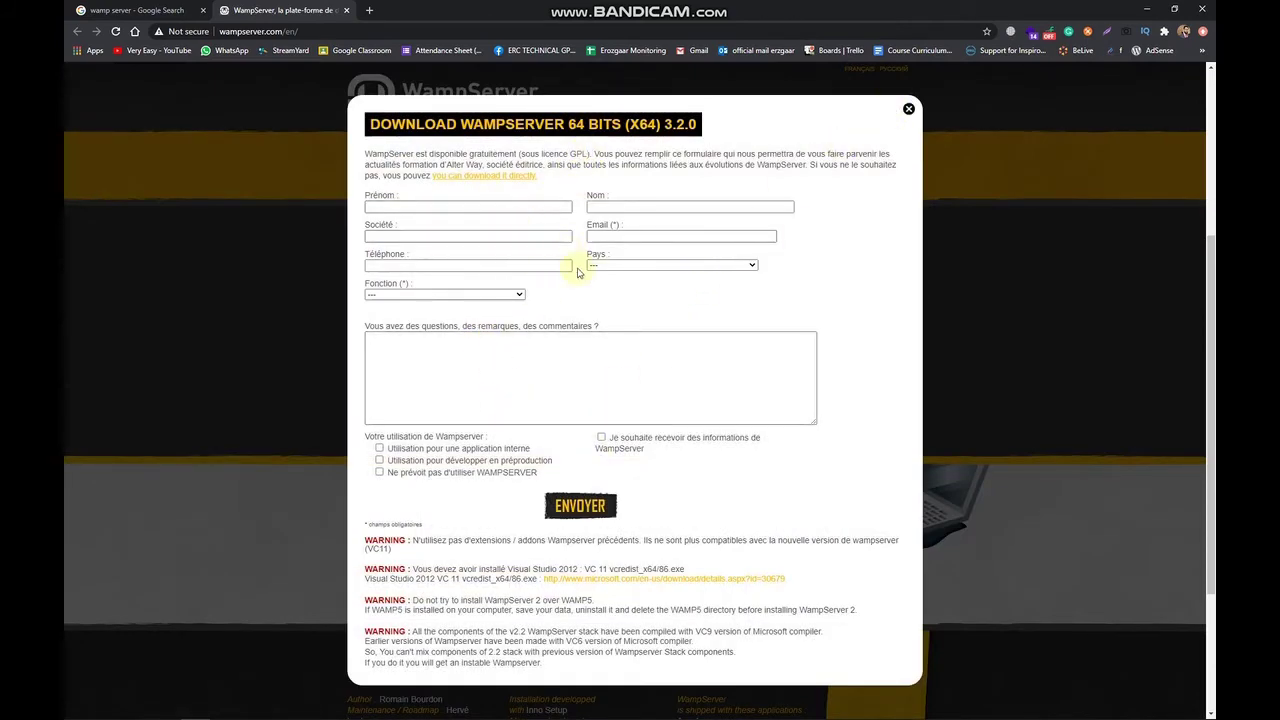
Skip the form and download the latest WampServer version directly from SourceForge.
scroll(606, 374, "down", 1)
scroll(608, 380, "down", 2)
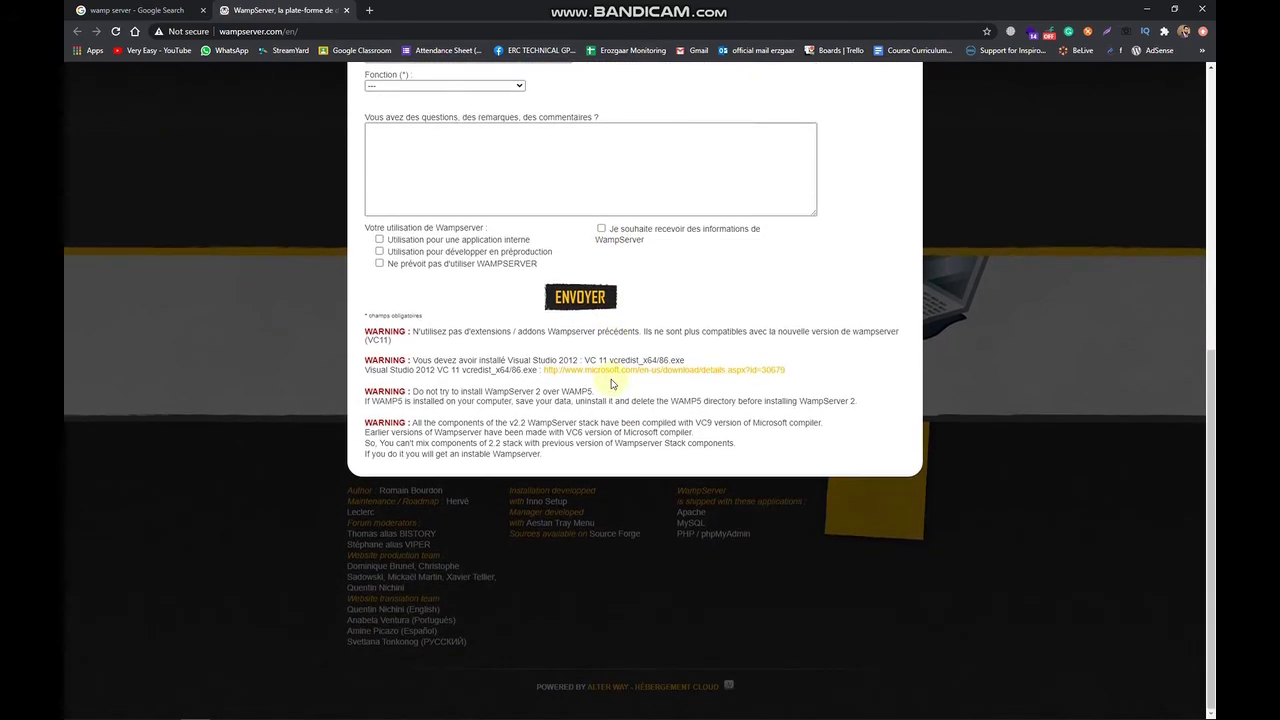
scroll(608, 376, "up", 5)
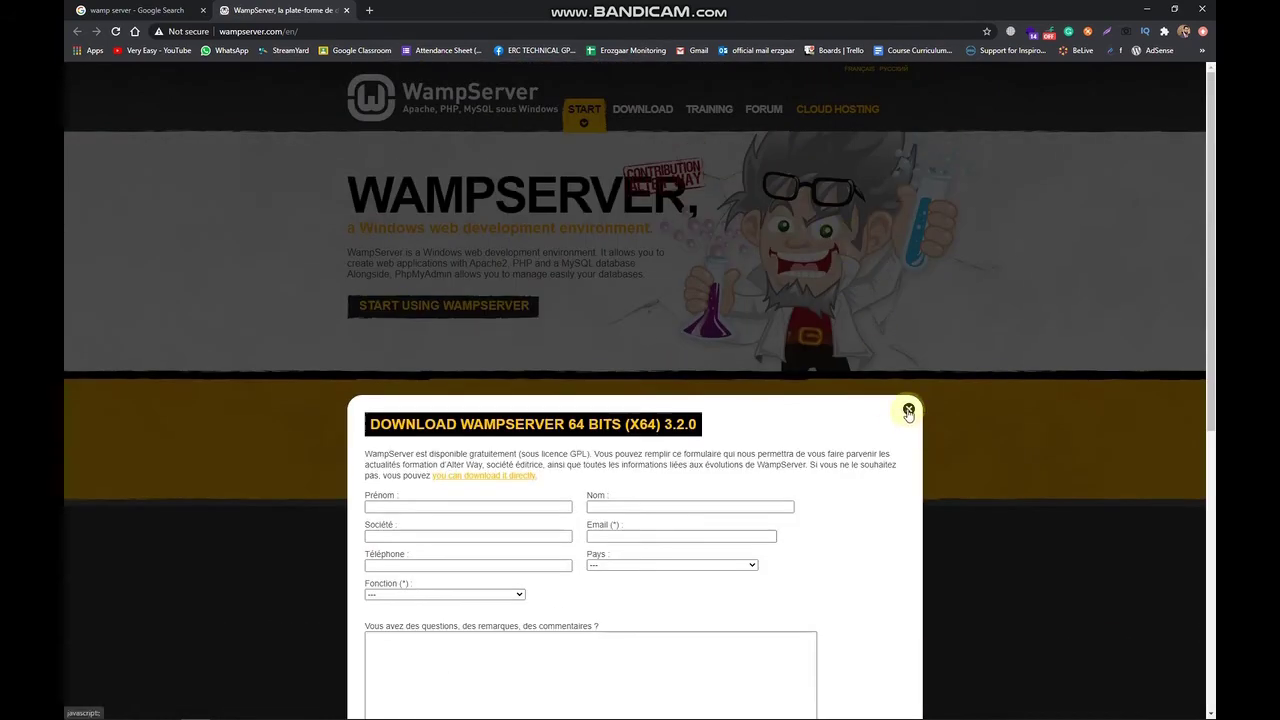
left_click(482, 479)
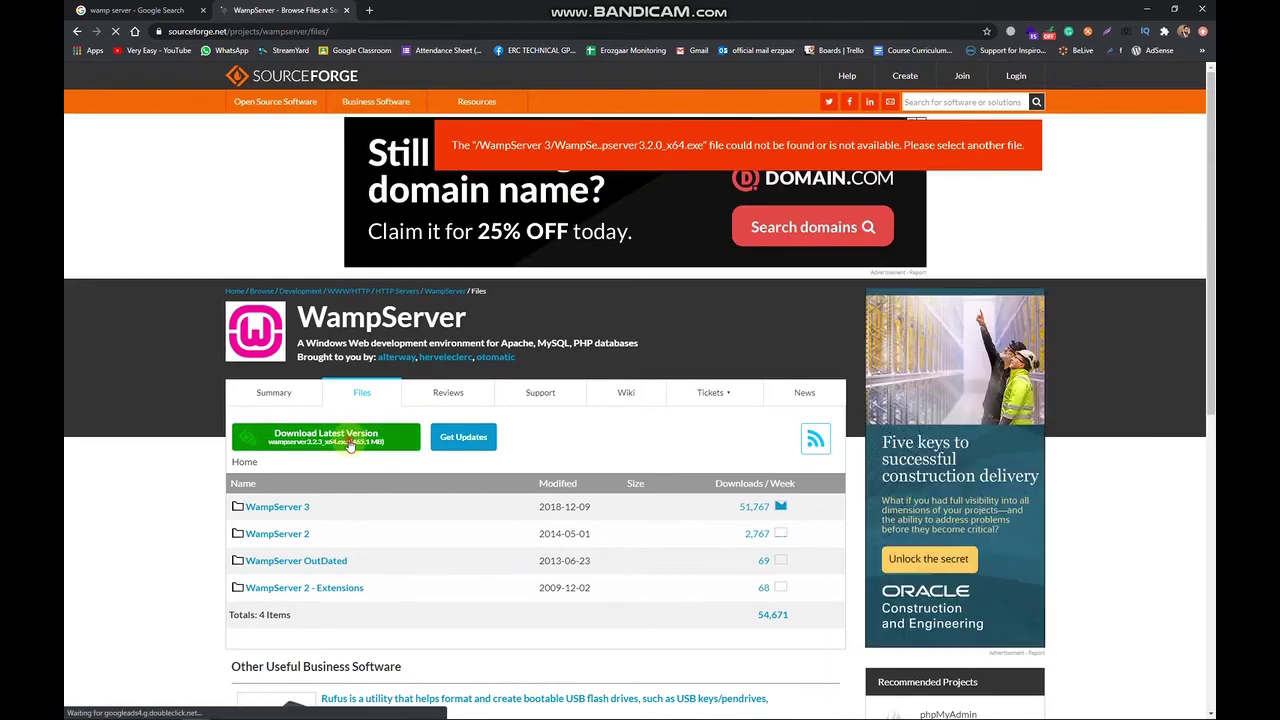
left_click(350, 441)
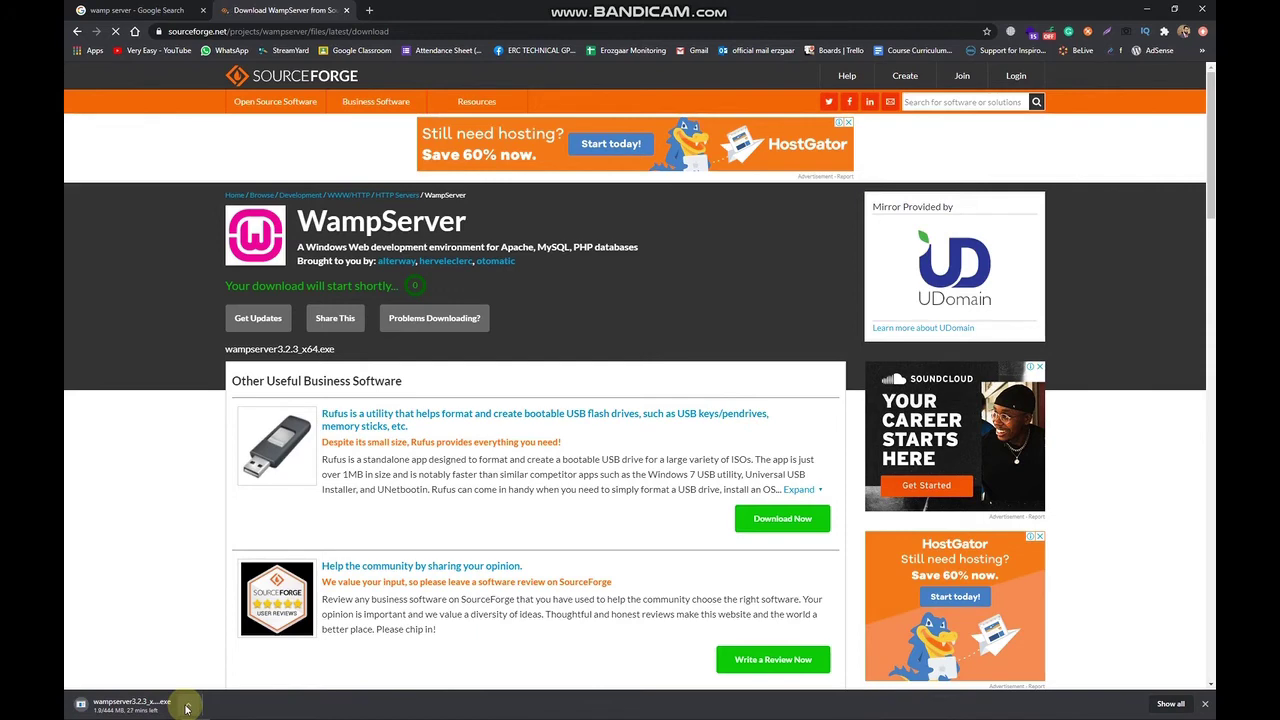
Show the downloaded WampServer installer in its folder and launch it.
left_click(186, 707)
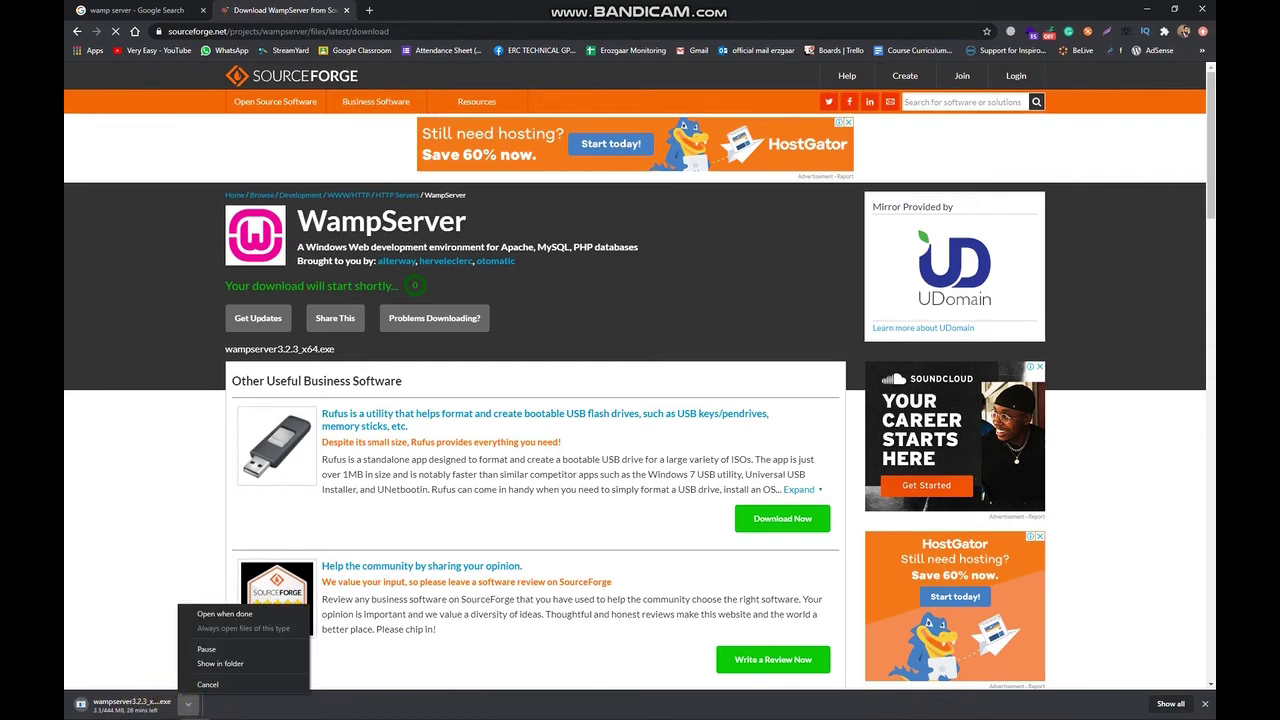
left_click(220, 663)
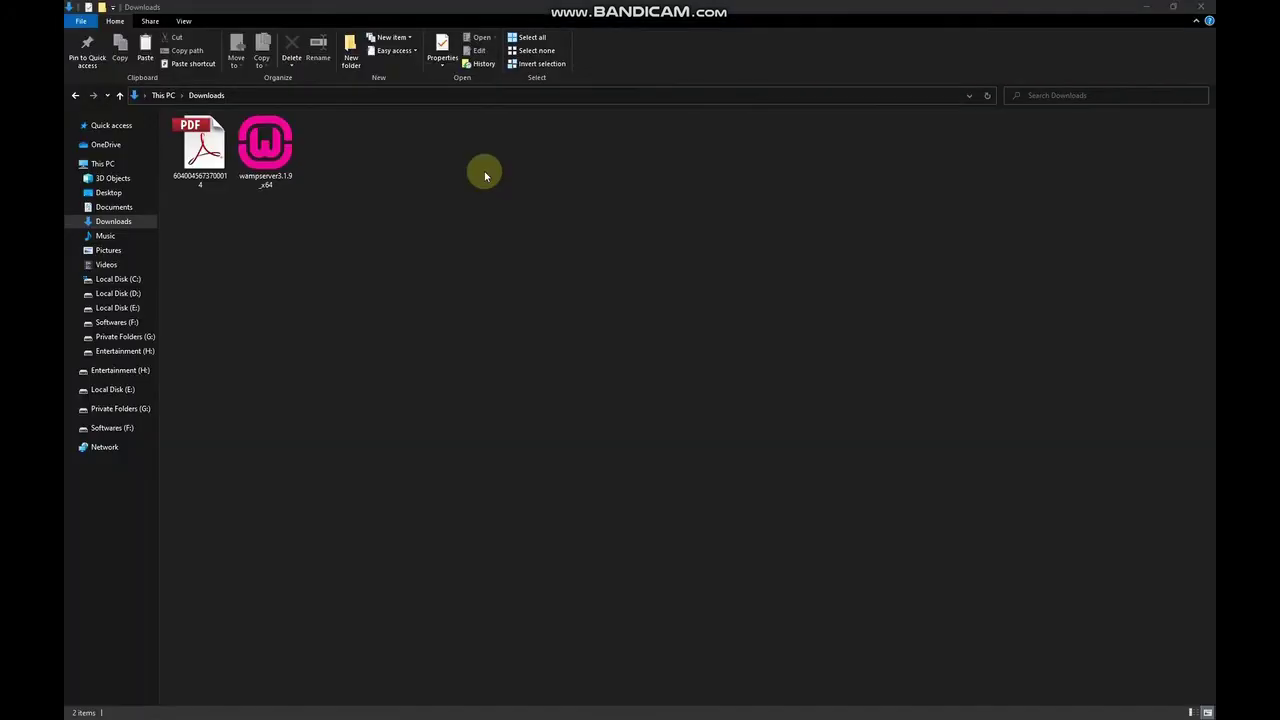
left_click(277, 184)
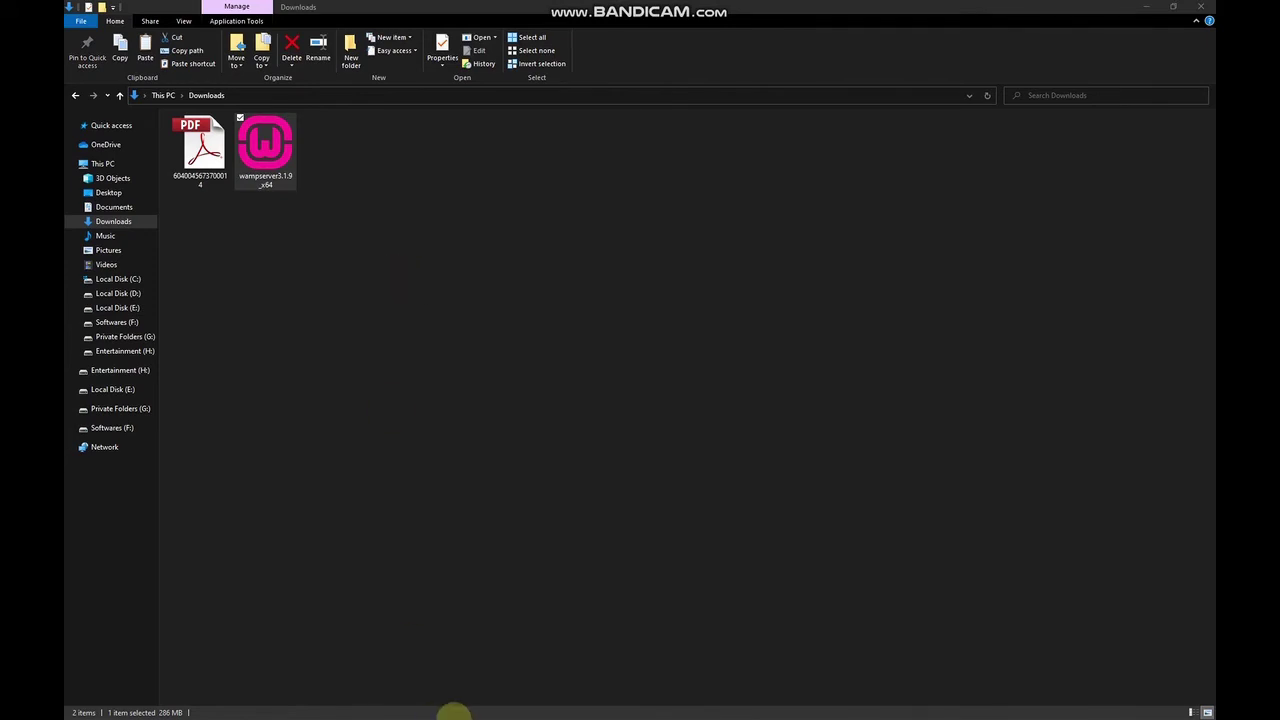
mouse_move(368, 691)
double_click(281, 153)
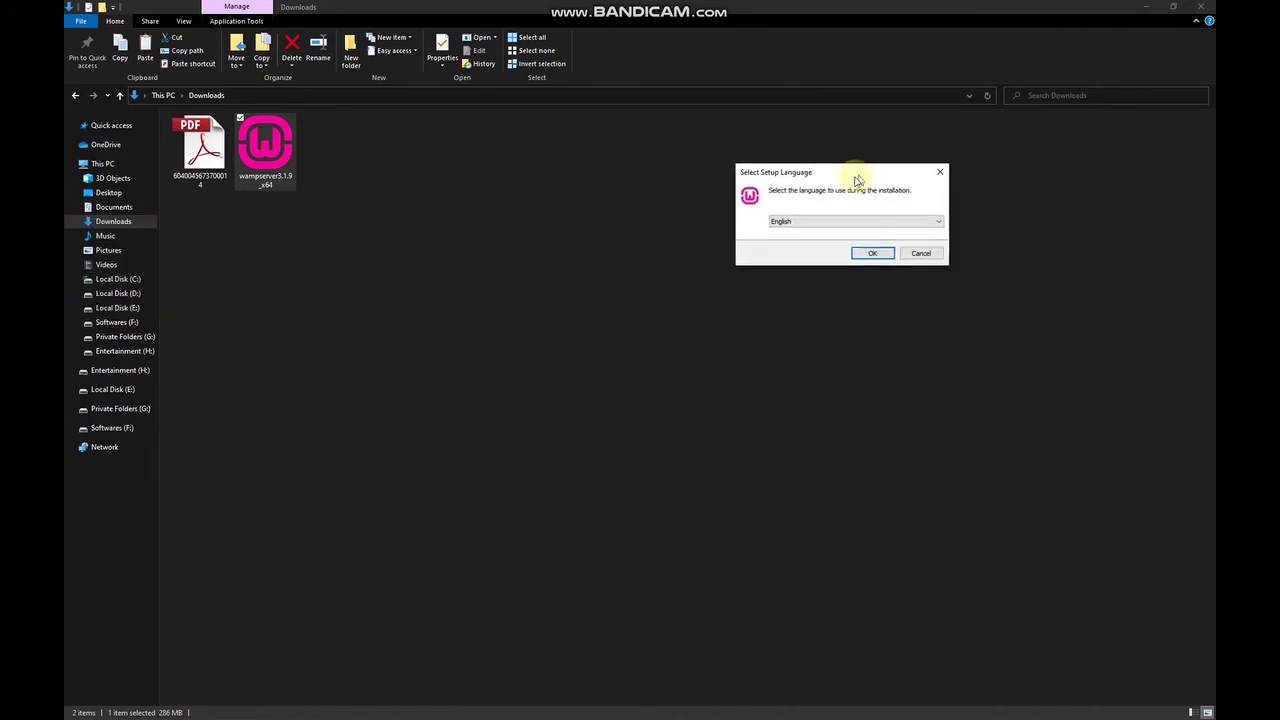
Choose English, accept the license agreement and continue past the information page.
left_click(695, 336)
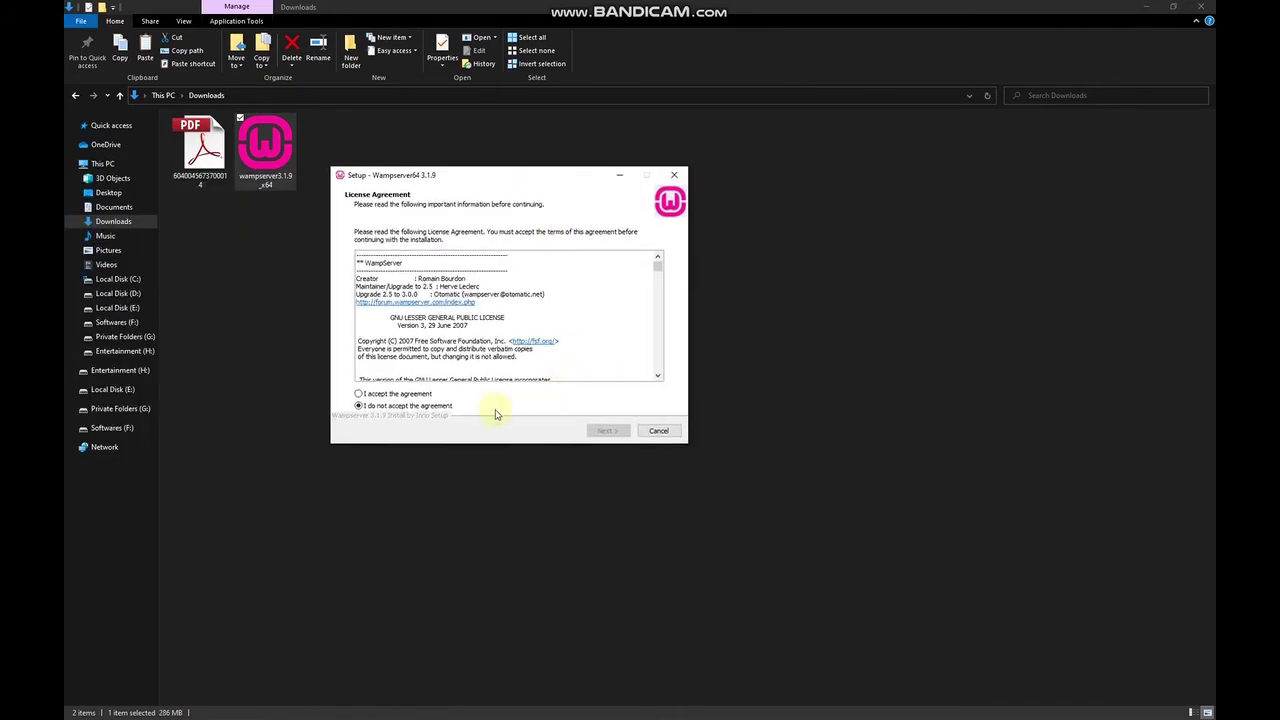
left_click_drag(557, 177, 799, 234)
left_click(650, 447)
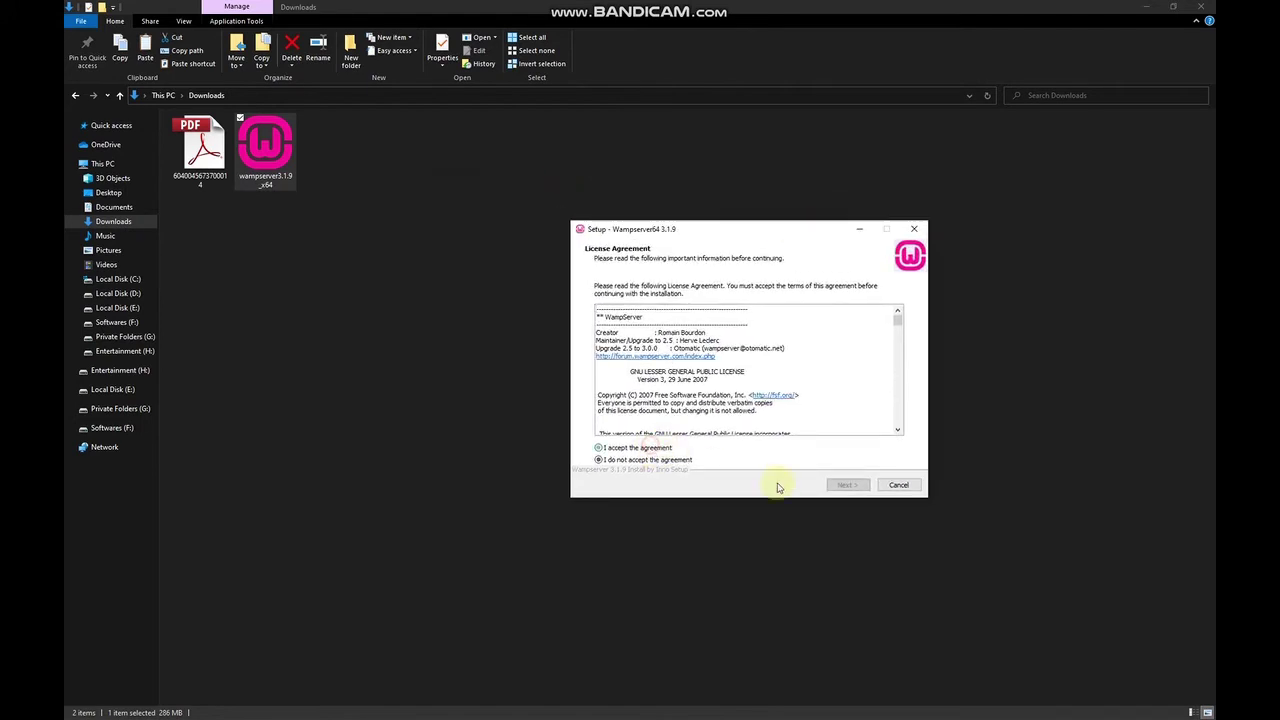
left_click(847, 485)
left_click(847, 486)
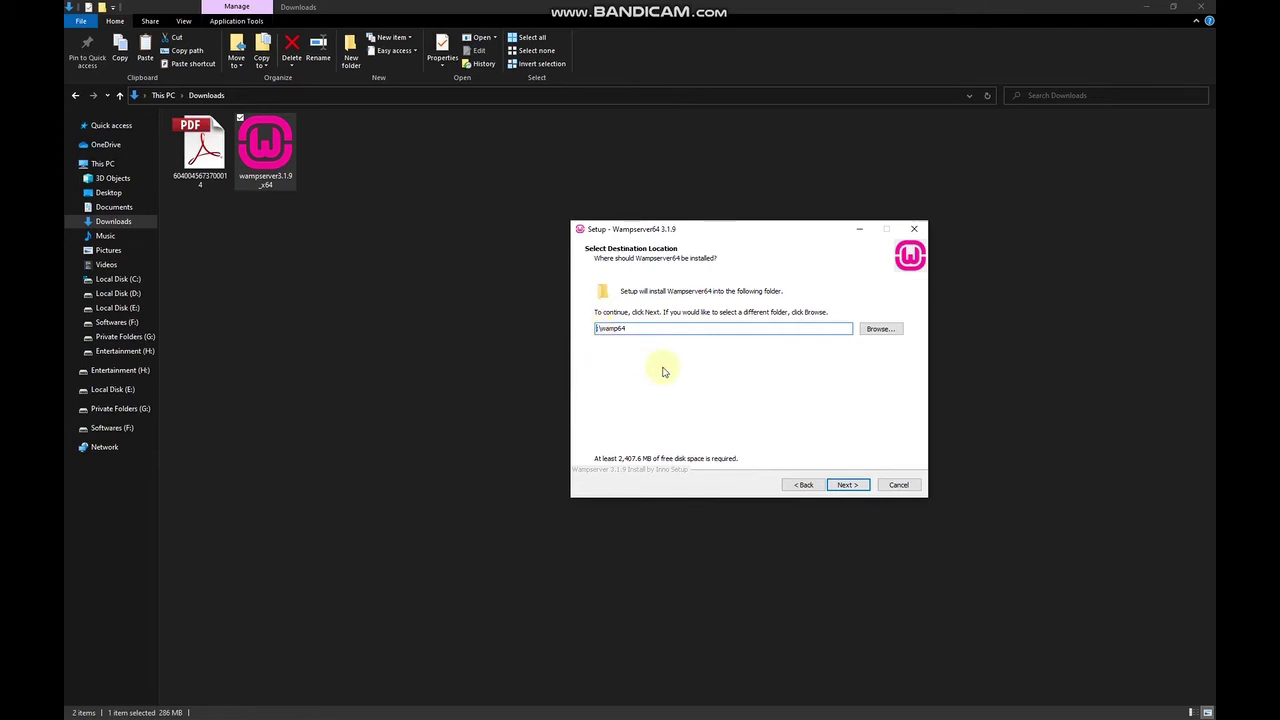
Set the install folder to e:\wamp64, start installing, then cancel midway.
type("e")
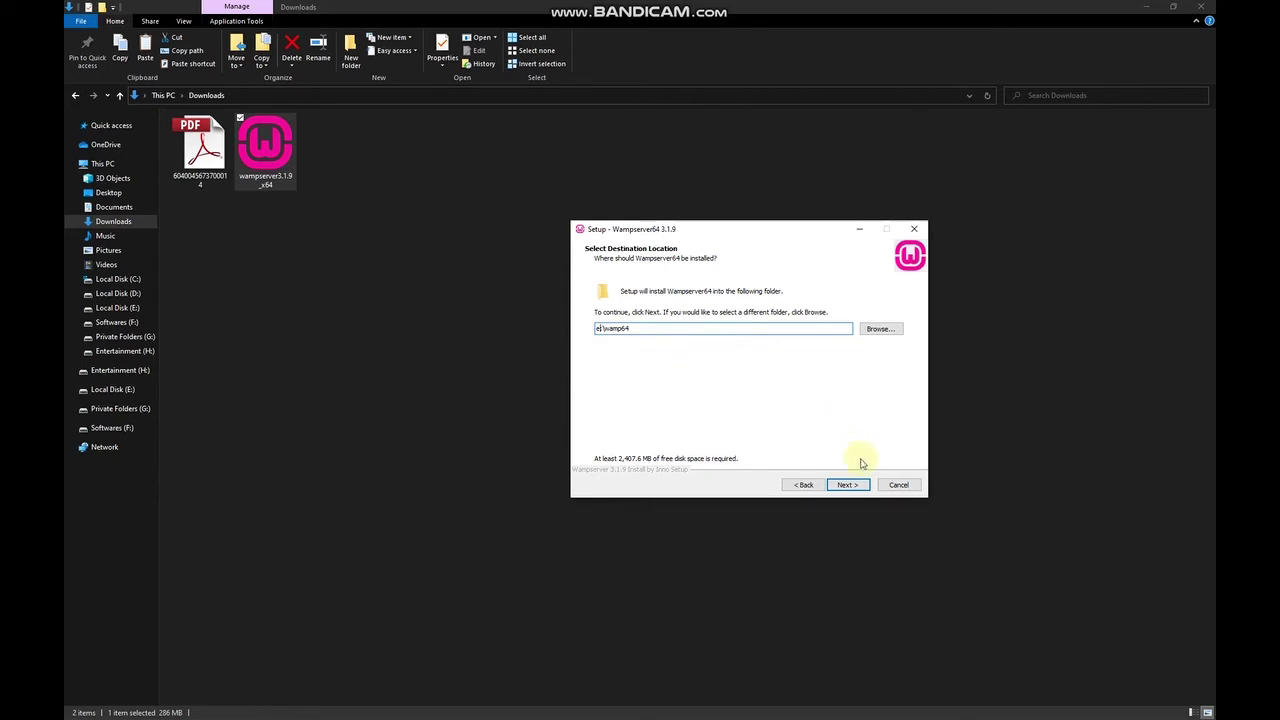
left_click(848, 486)
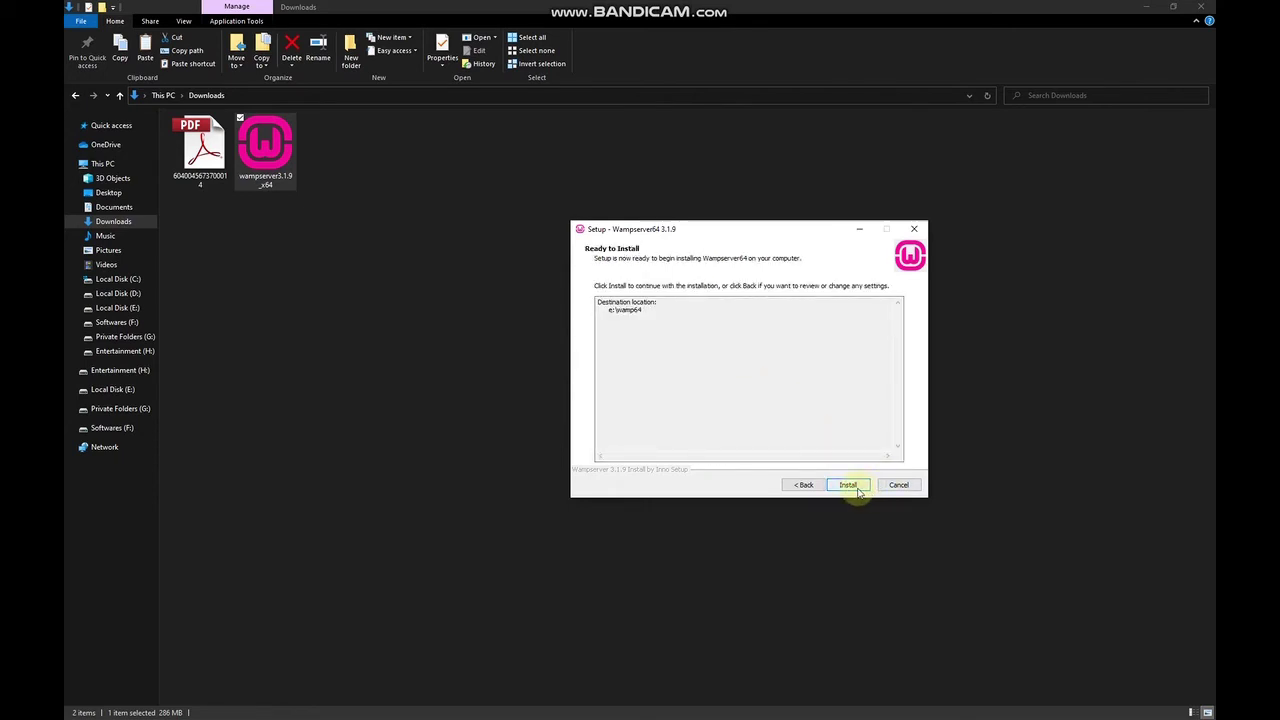
left_click(852, 486)
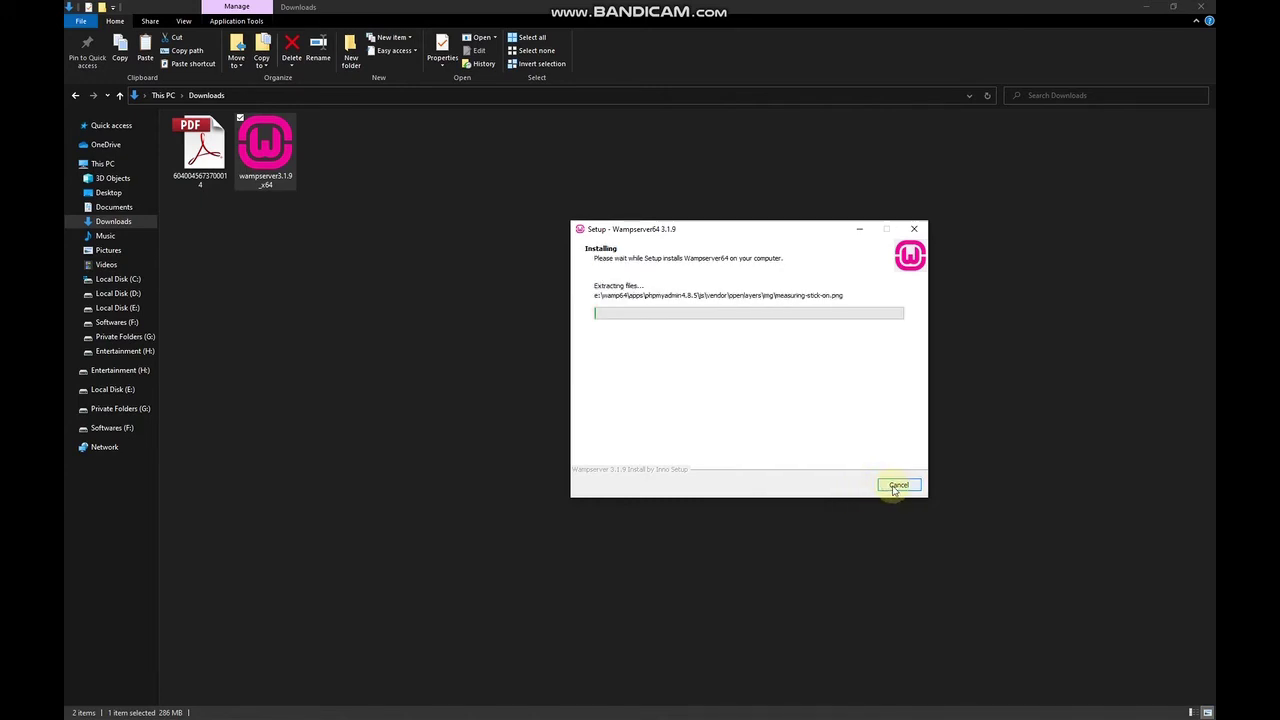
left_click(897, 486)
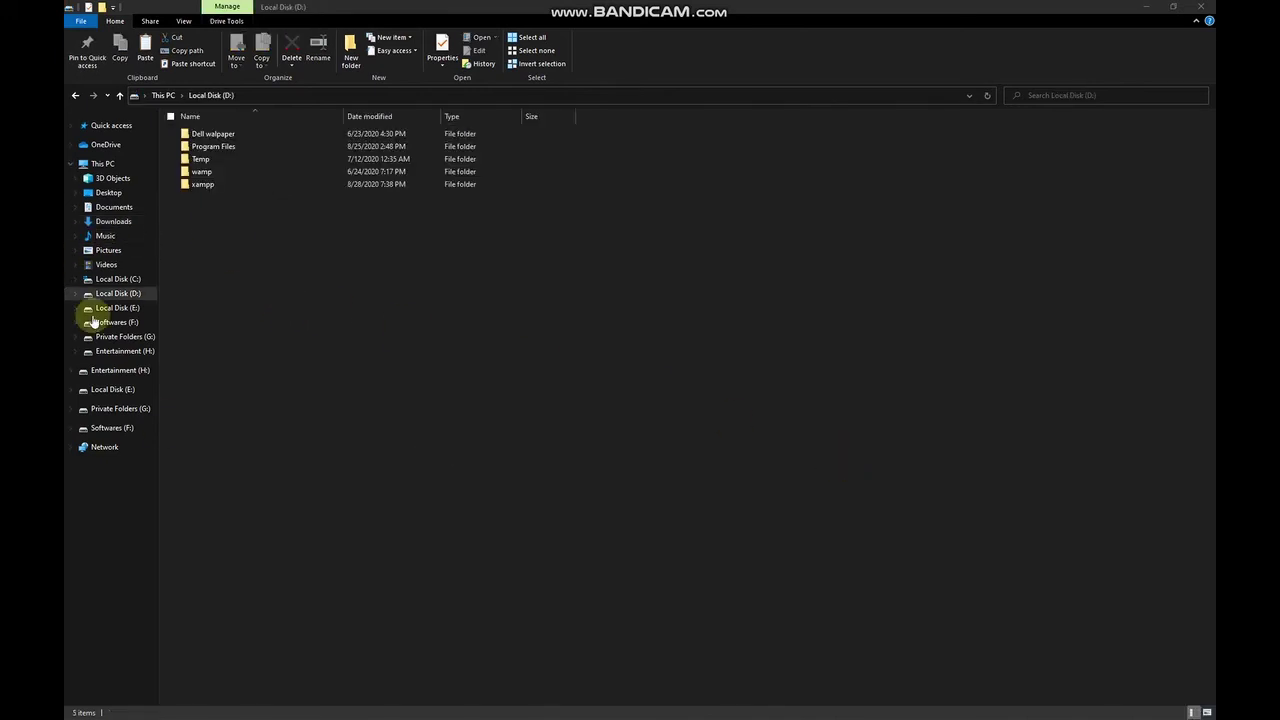
Select the wamp folder on Local Disk (D:), search 'wam' in Windows, then minimize Explorer.
left_click(186, 294)
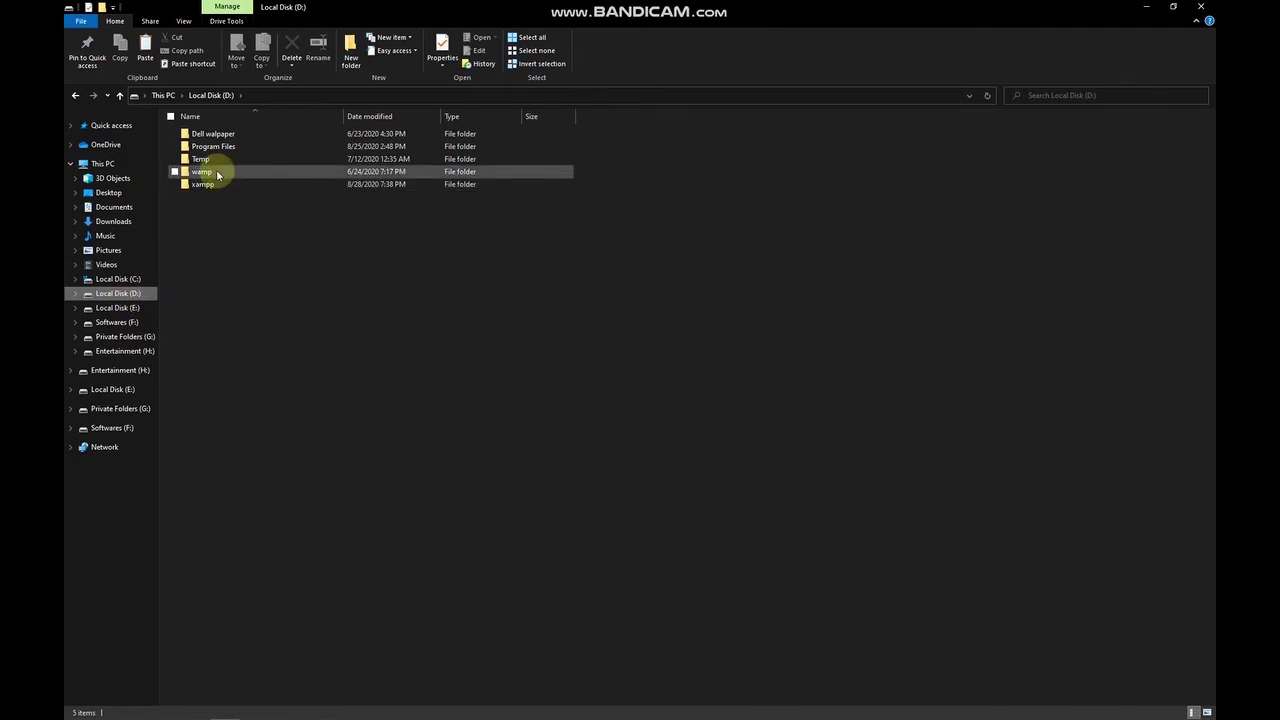
left_click(215, 175)
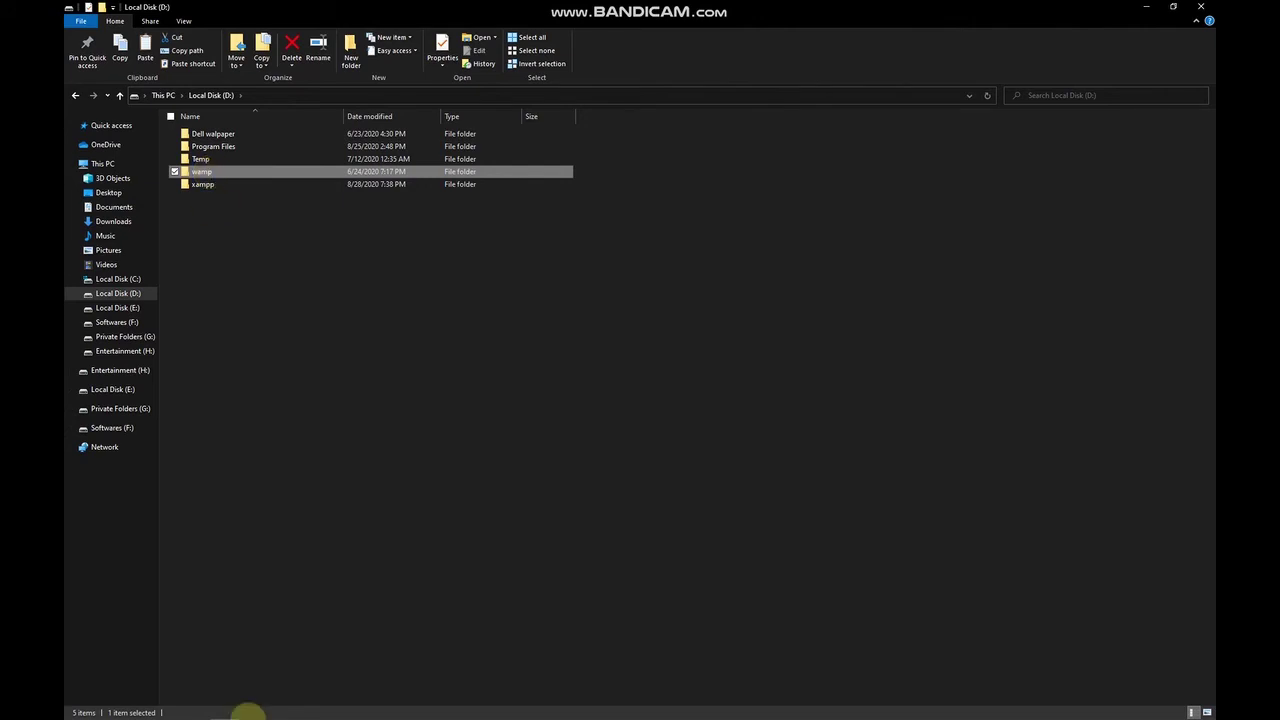
left_click(110, 708)
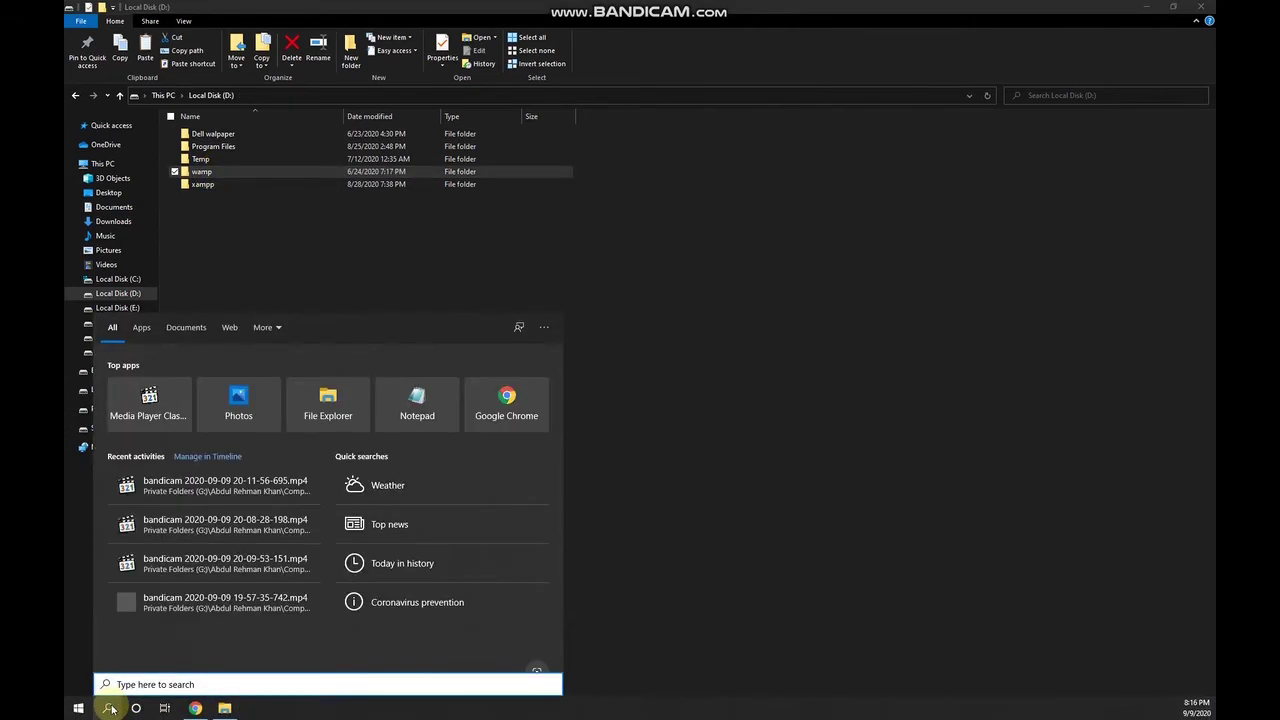
type("wam")
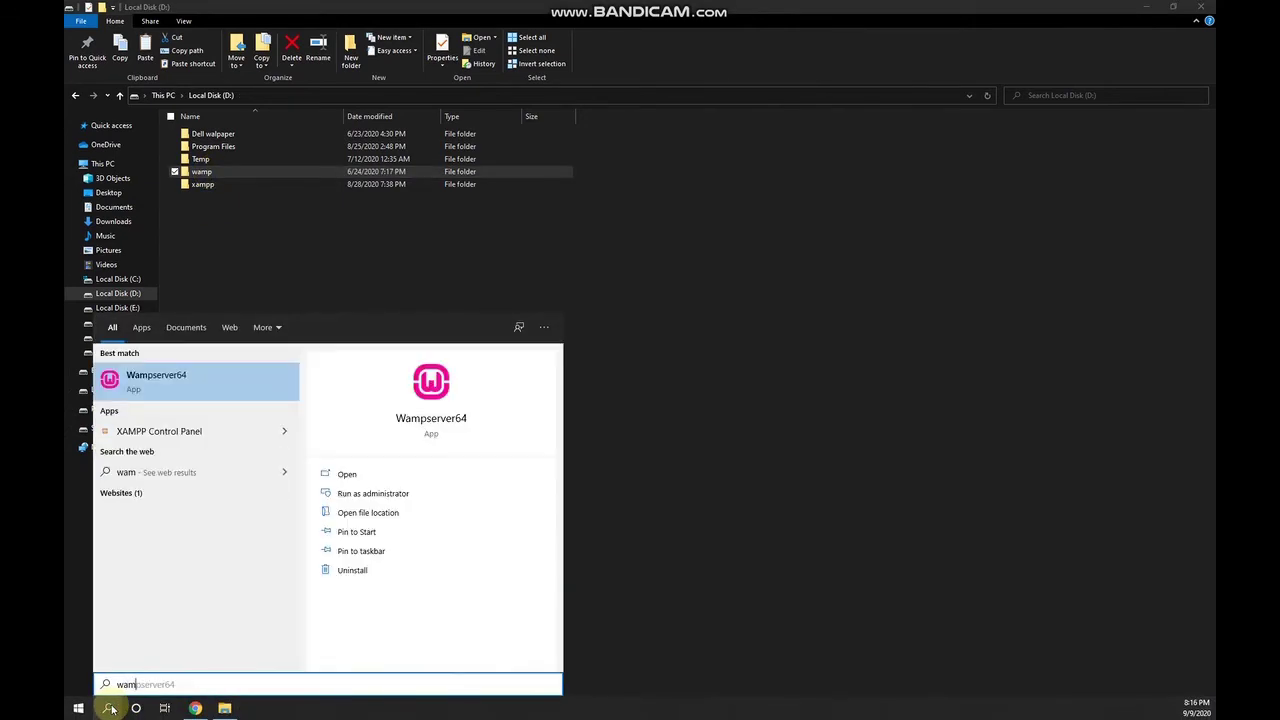
left_click(111, 708)
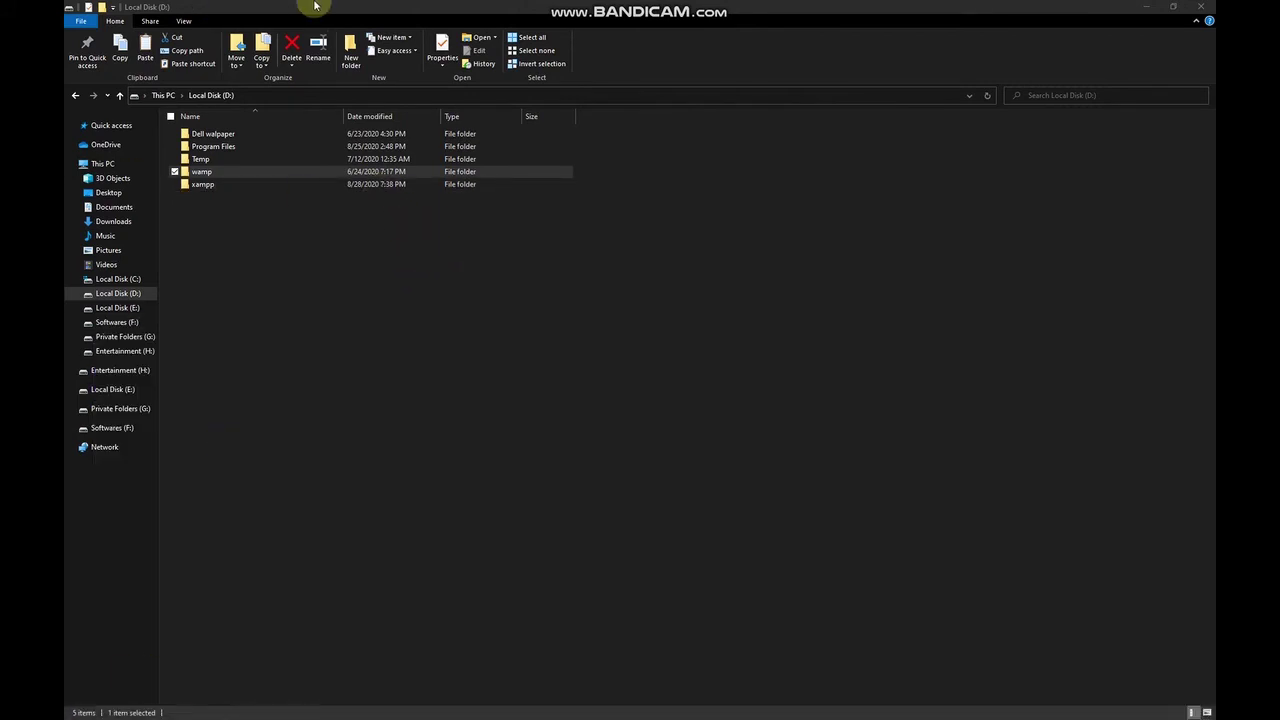
left_click(1145, 6)
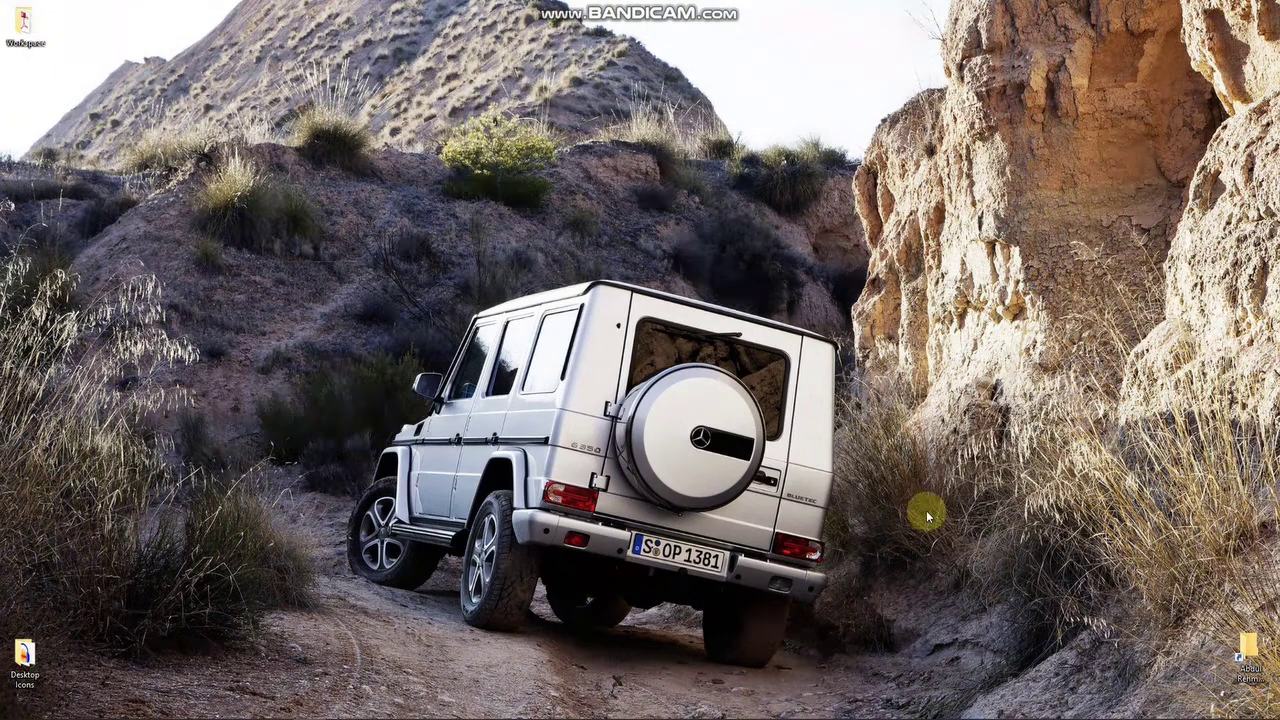
Choose phpMyAdmin from the WampServer tray icon menu.
mouse_move(1030, 715)
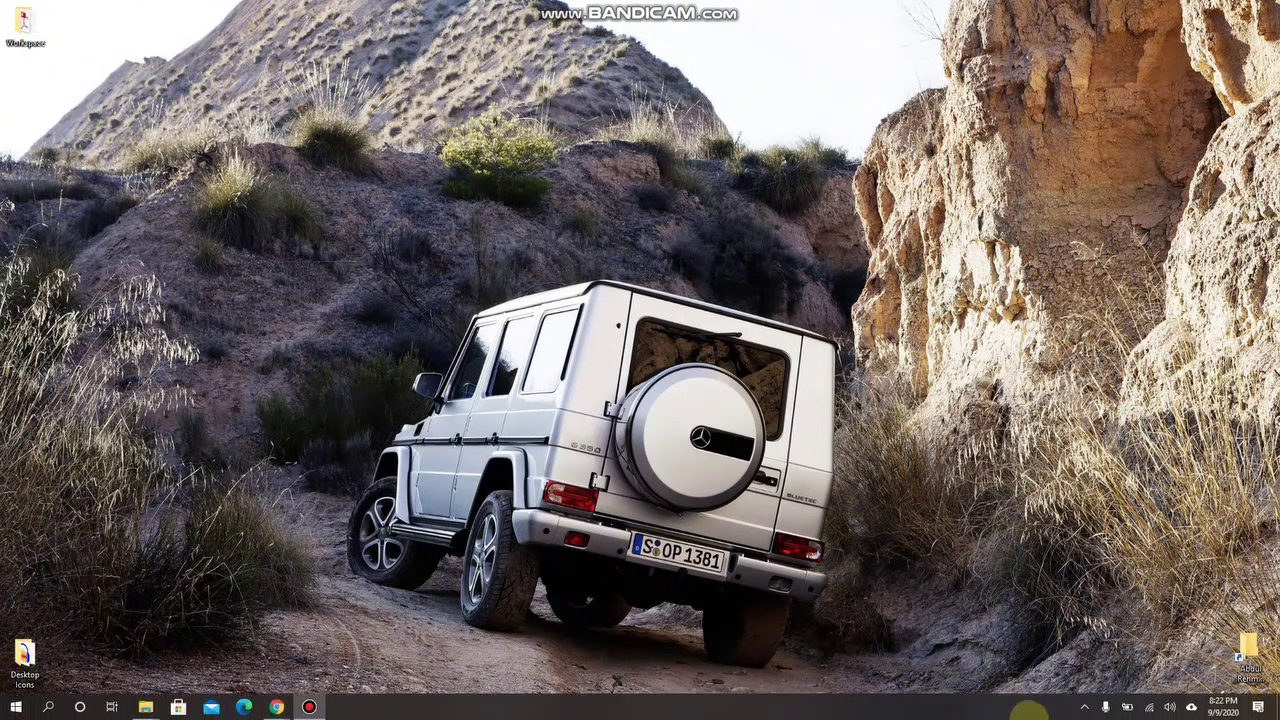
left_click(1085, 708)
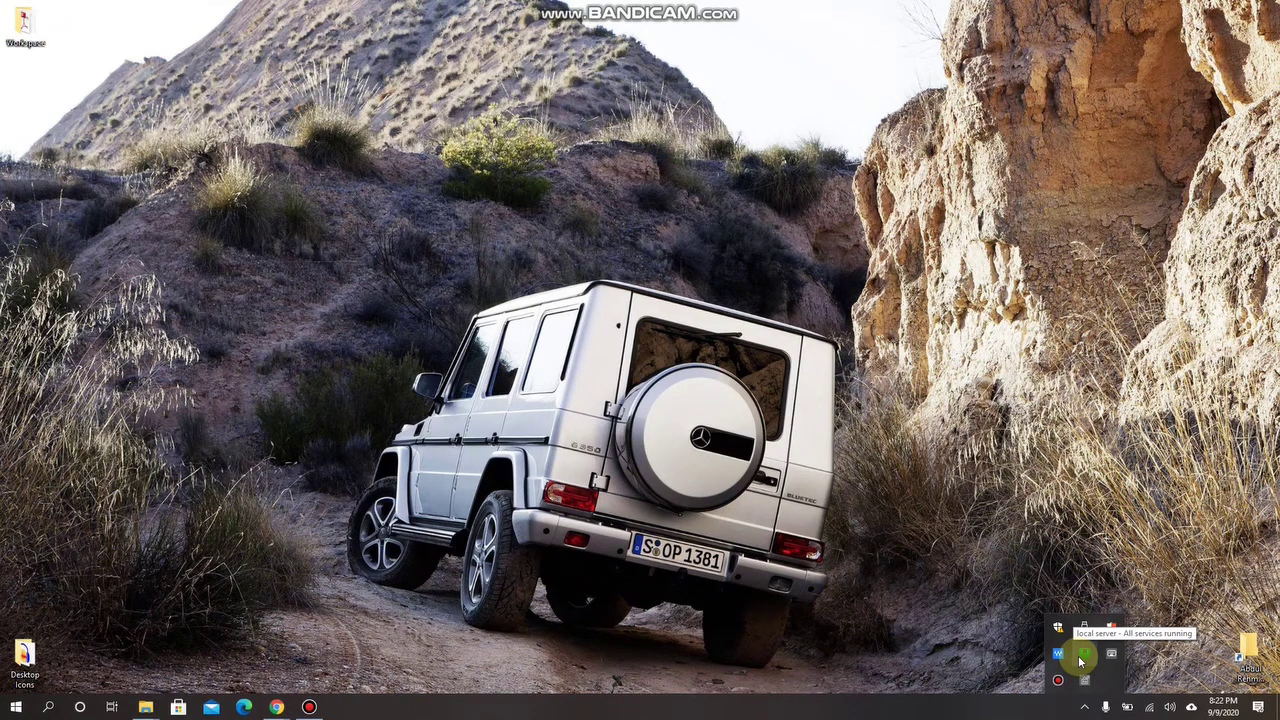
left_click(1081, 657)
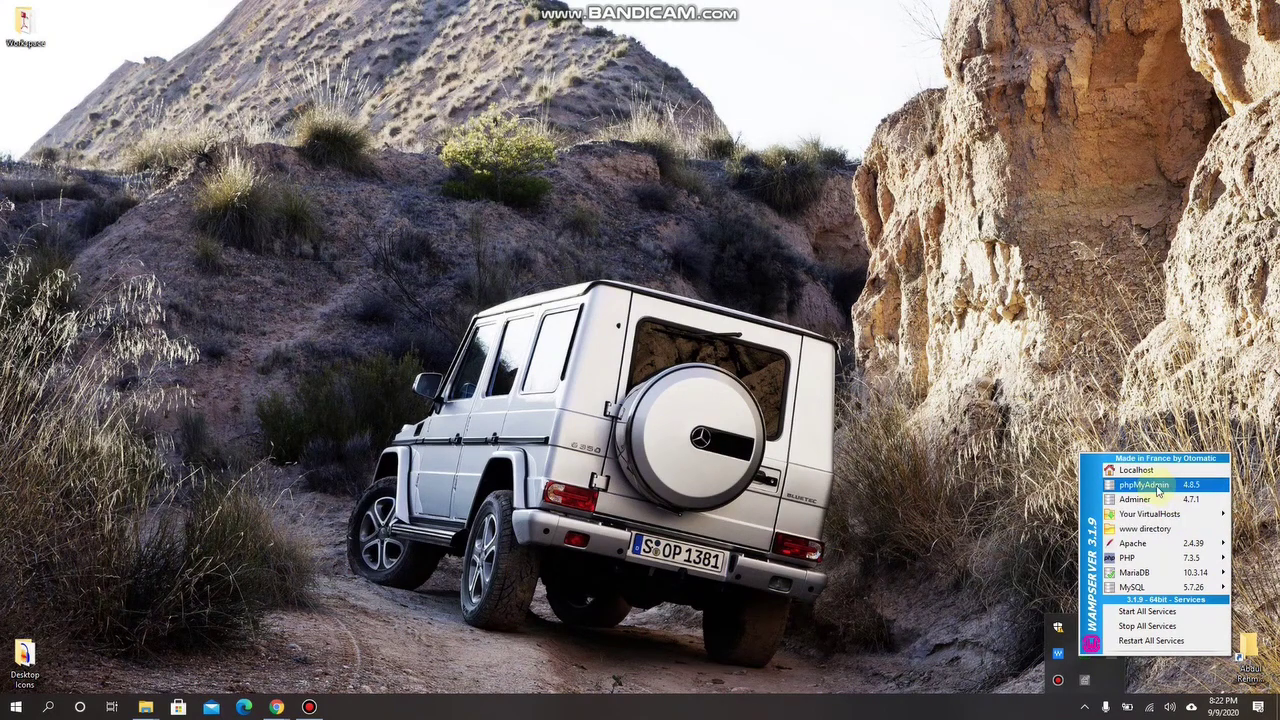
left_click(1169, 487)
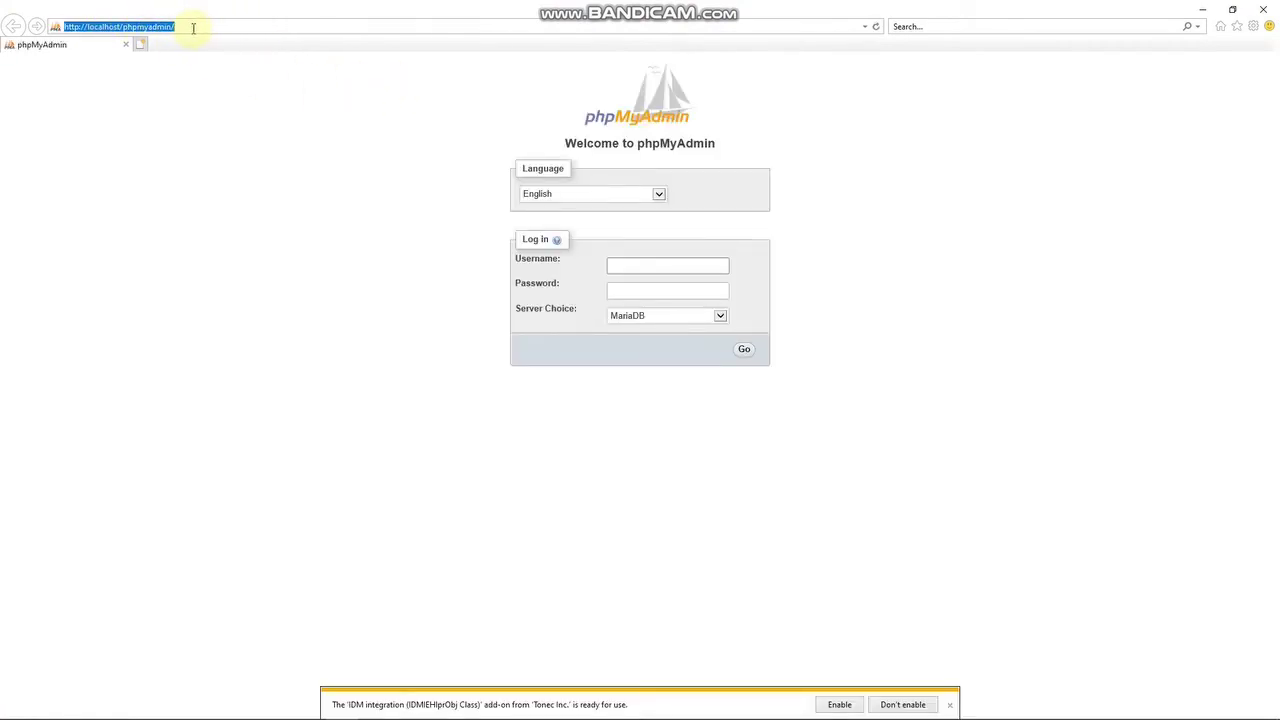
Log in to phpMyAdmin with the username and a blank password.
left_click(193, 28)
left_click_drag(86, 27, 237, 23)
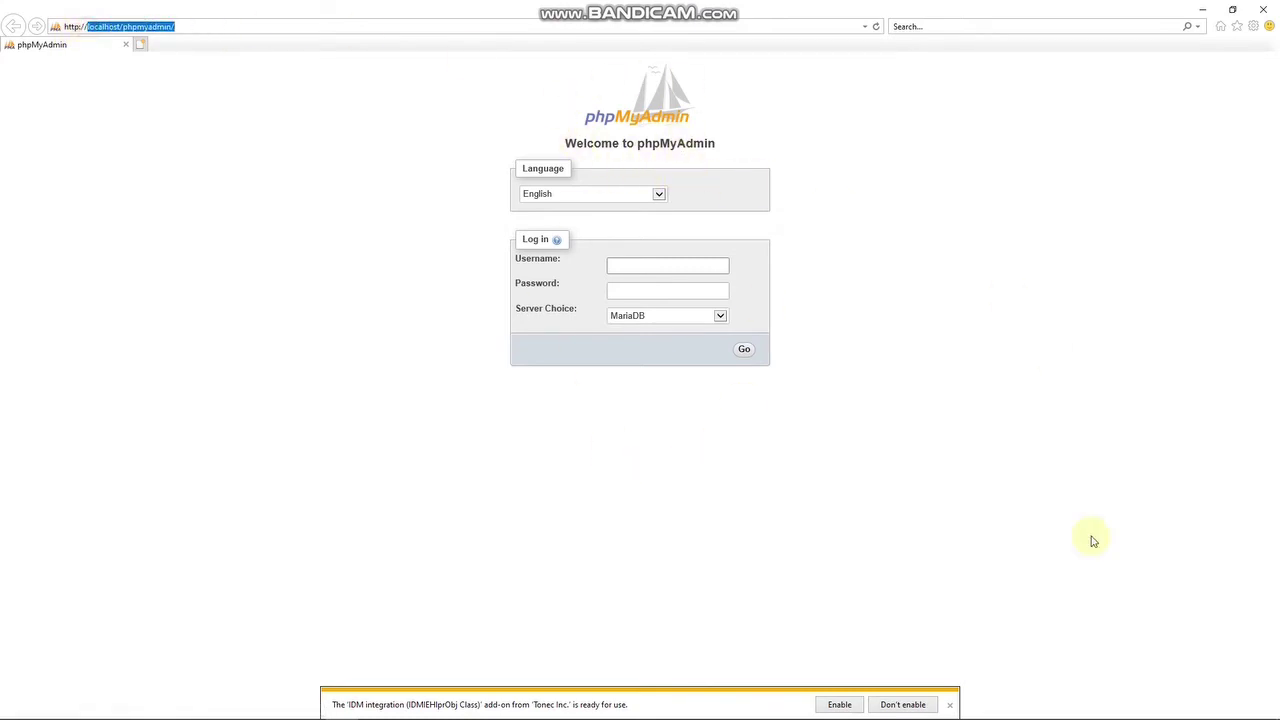
left_click(1085, 707)
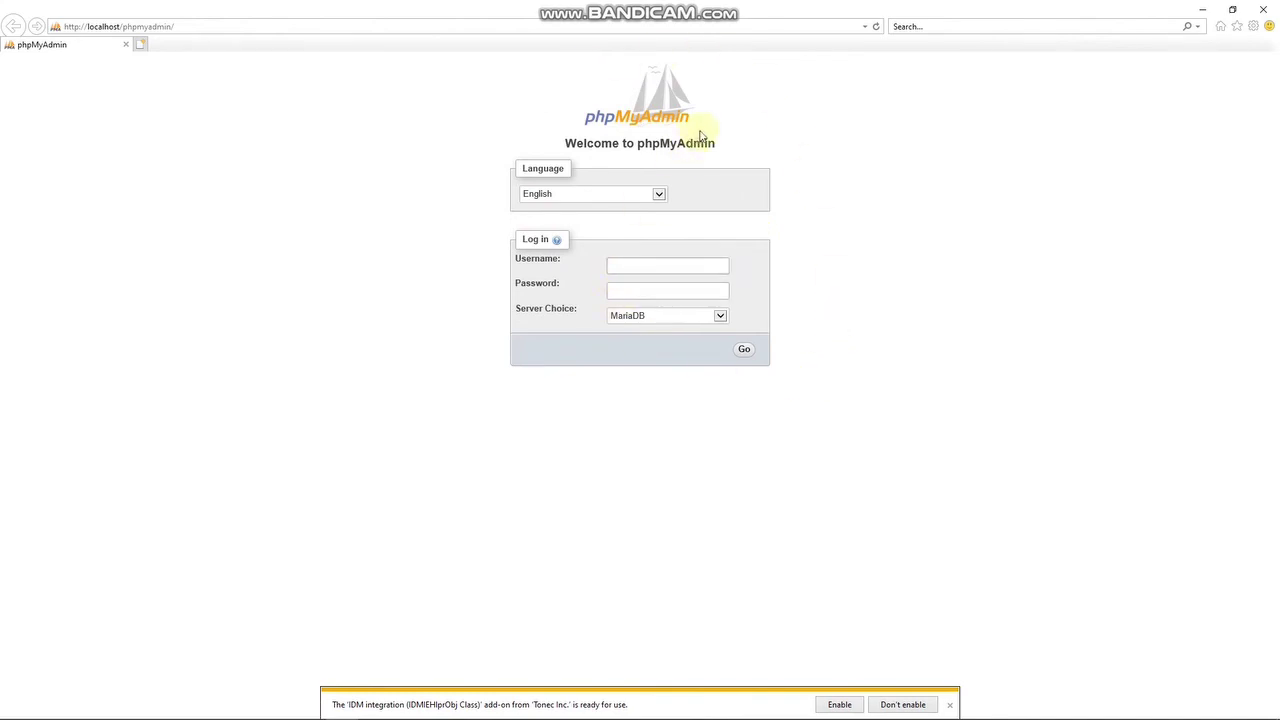
left_click(646, 264)
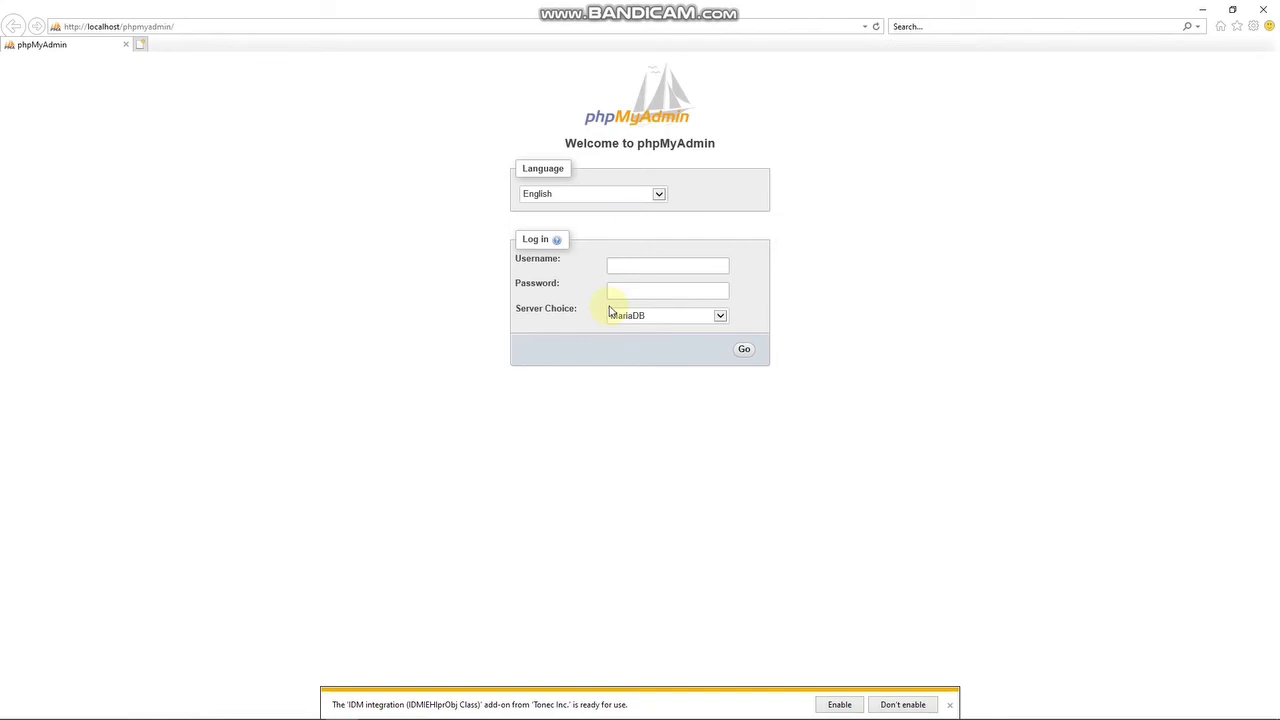
left_click(649, 261)
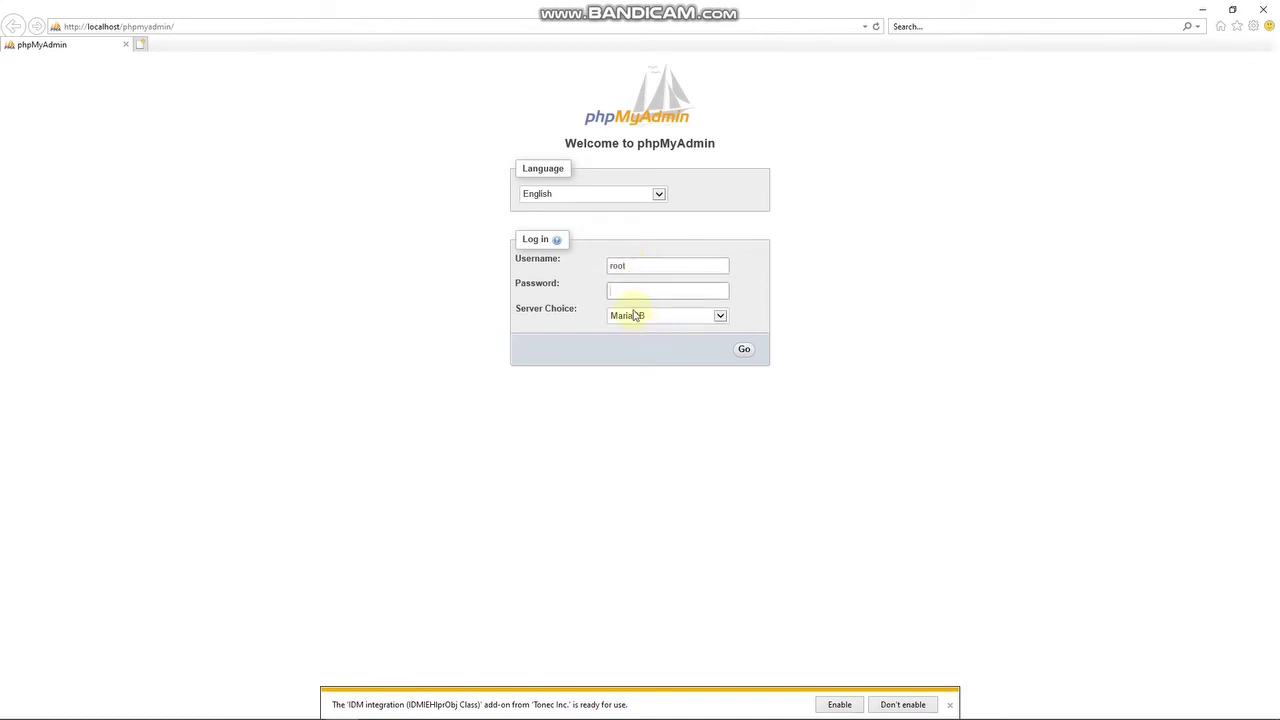
left_click(745, 352)
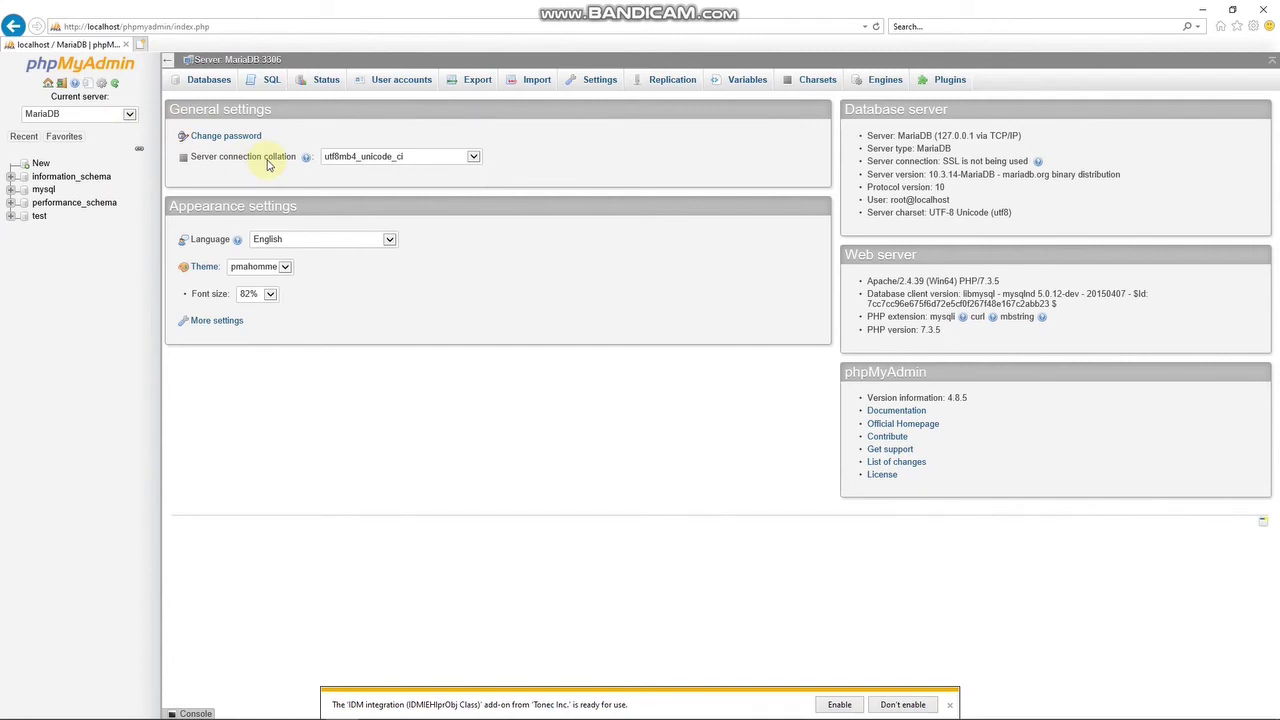
Add a database named 'wordpress' under Databases, open it, then minimize the browser.
left_click(190, 80)
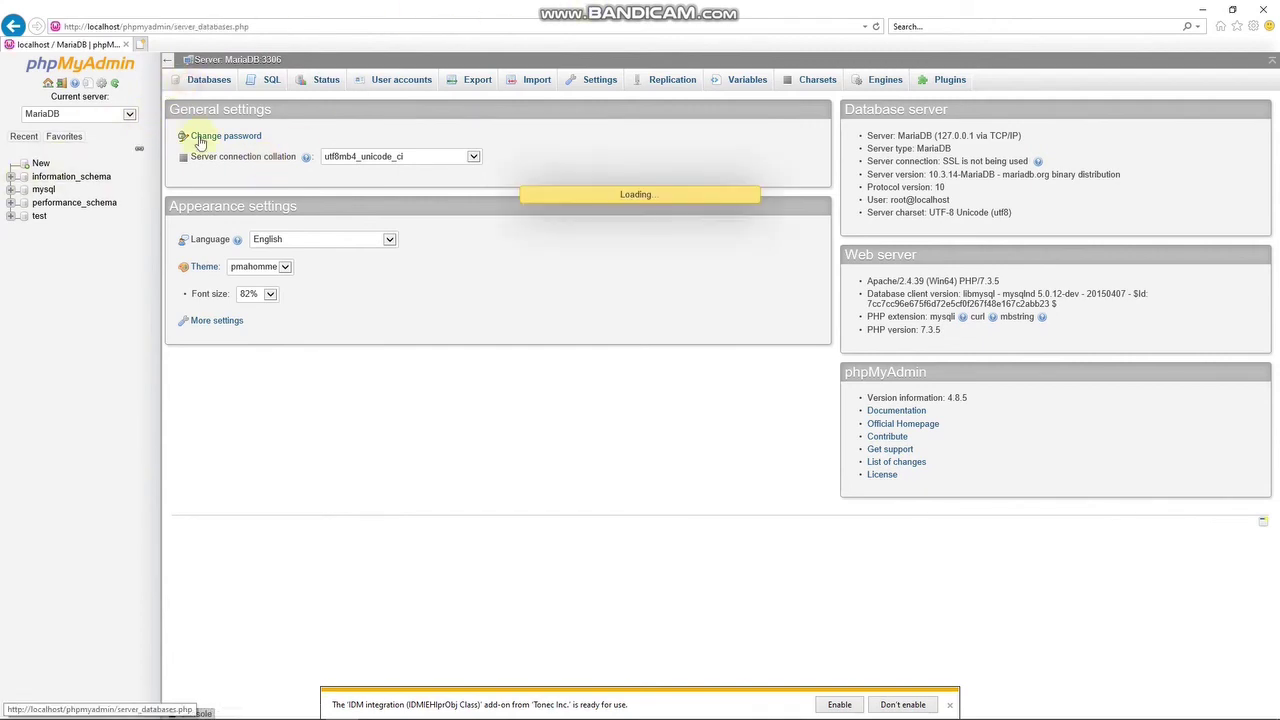
left_click(236, 188)
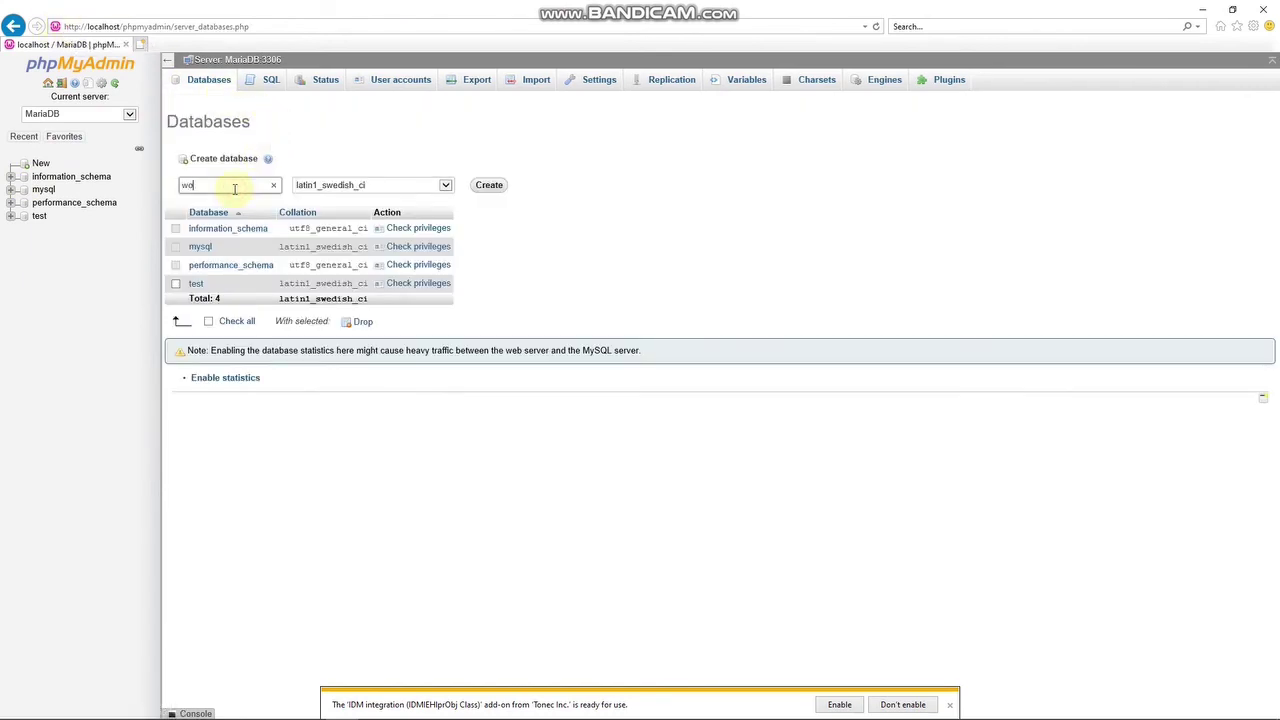
left_click(489, 185)
left_click(52, 229)
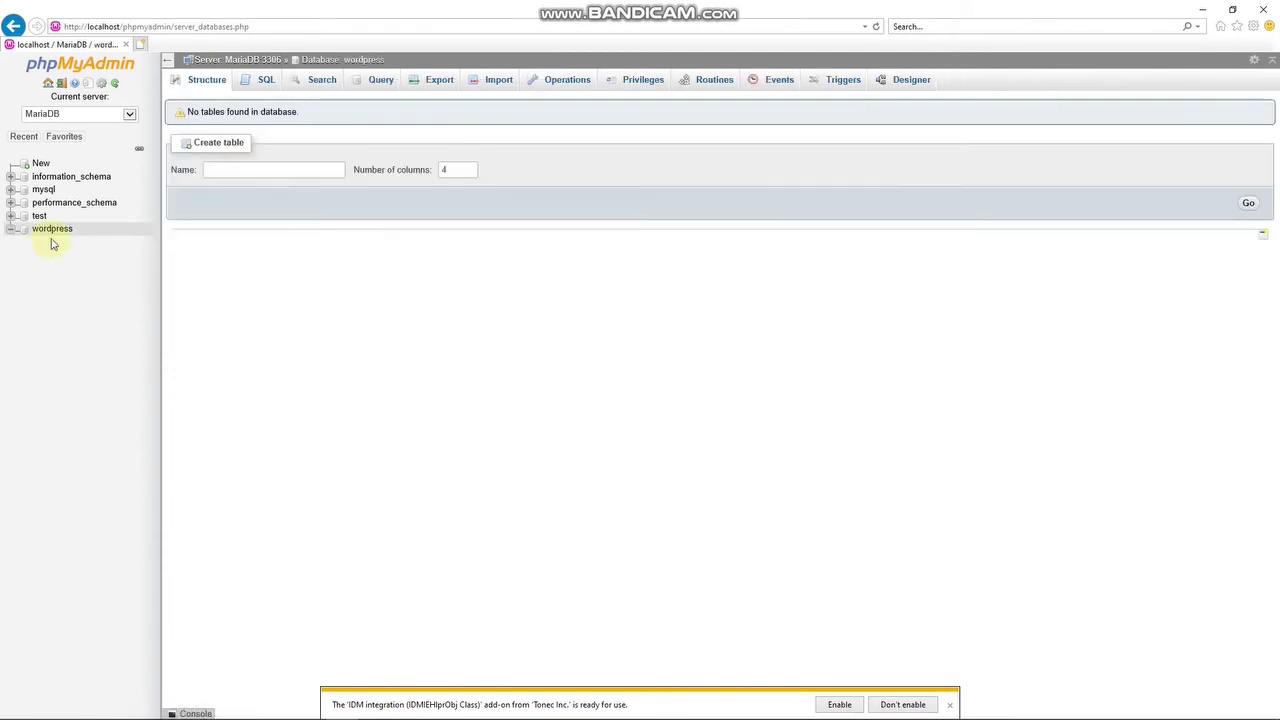
left_click(1205, 10)
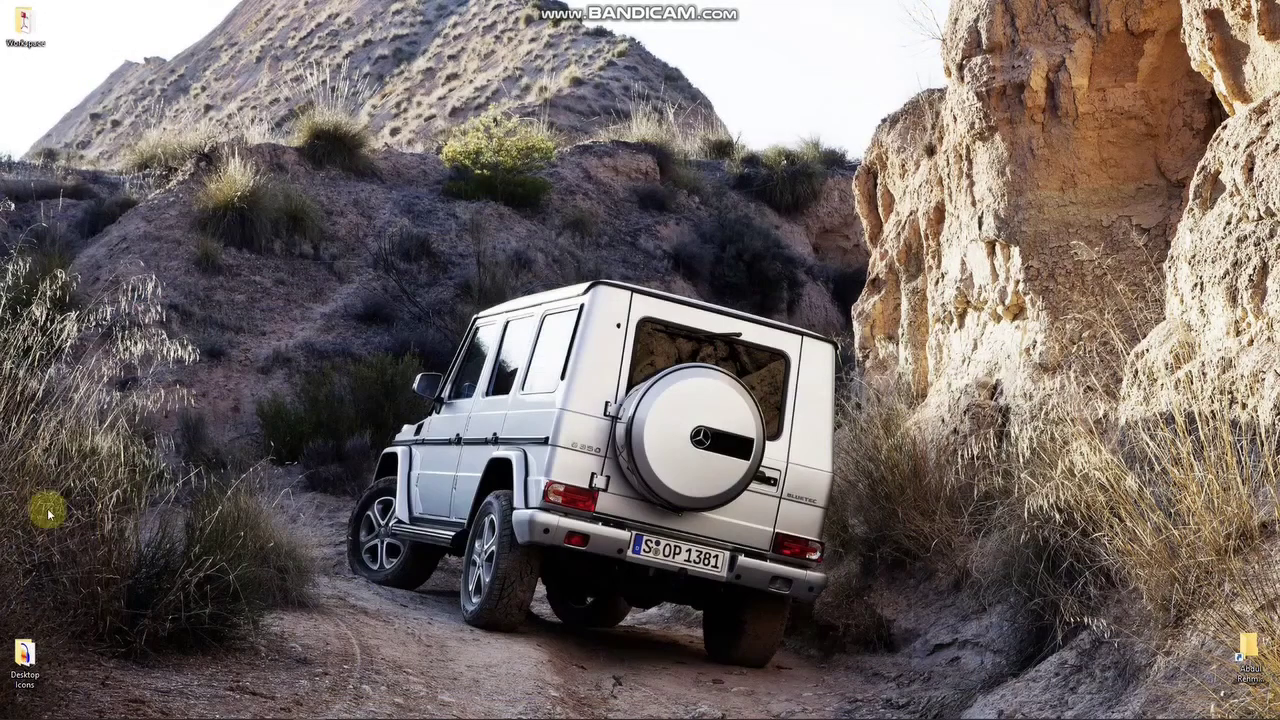
Browse to D:\xampp\htdocs and select the wordpress-5.5.1 ZIP archive.
double_click(33, 647)
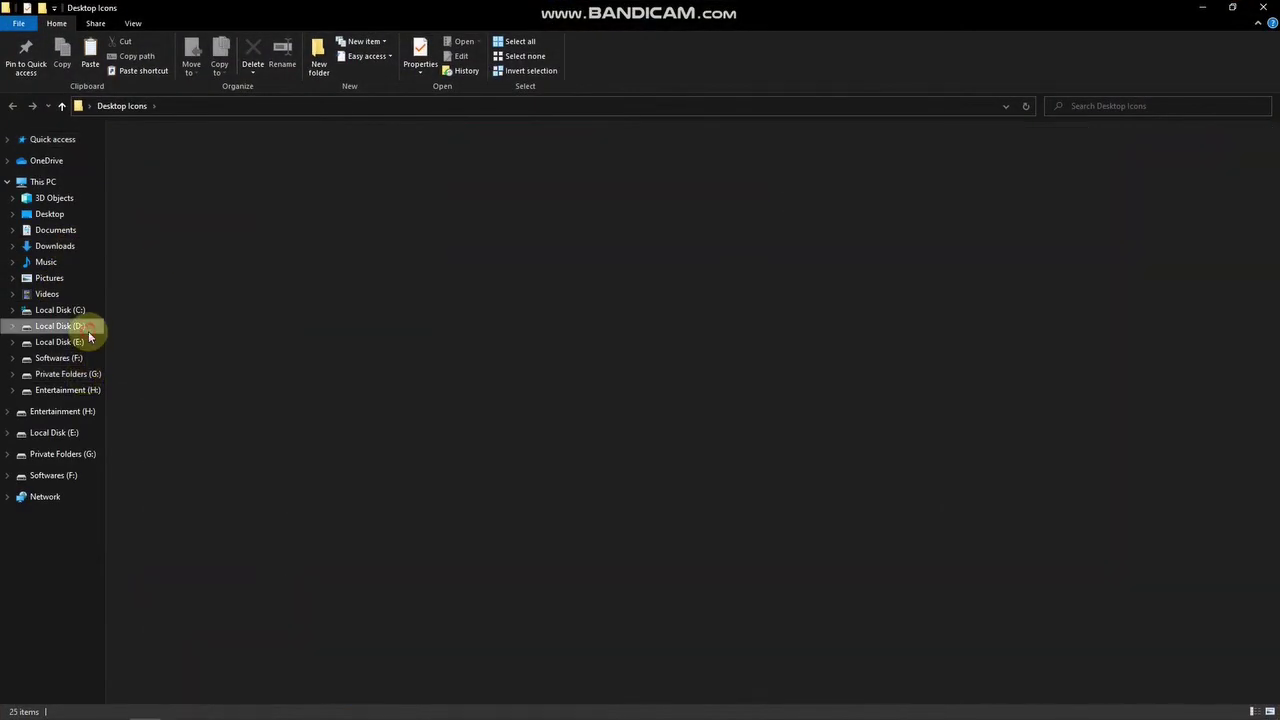
left_click(89, 337)
double_click(166, 206)
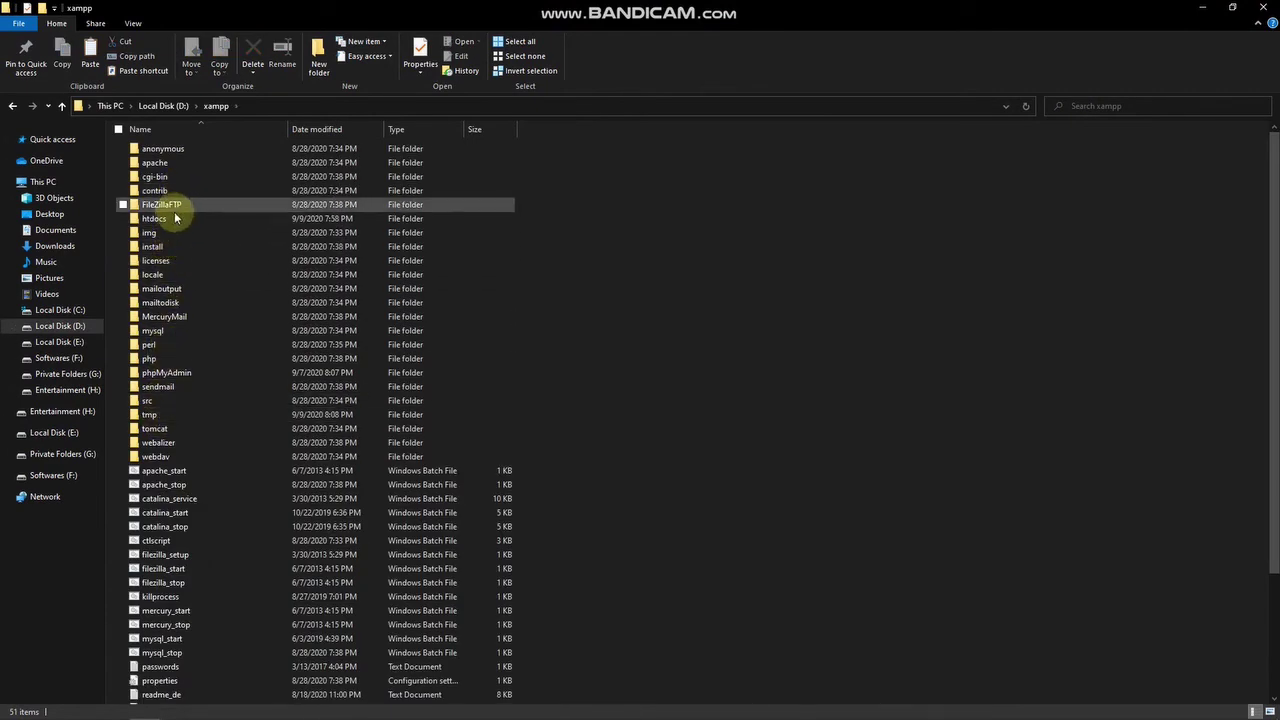
left_click(178, 220)
double_click(178, 219)
left_click(173, 280)
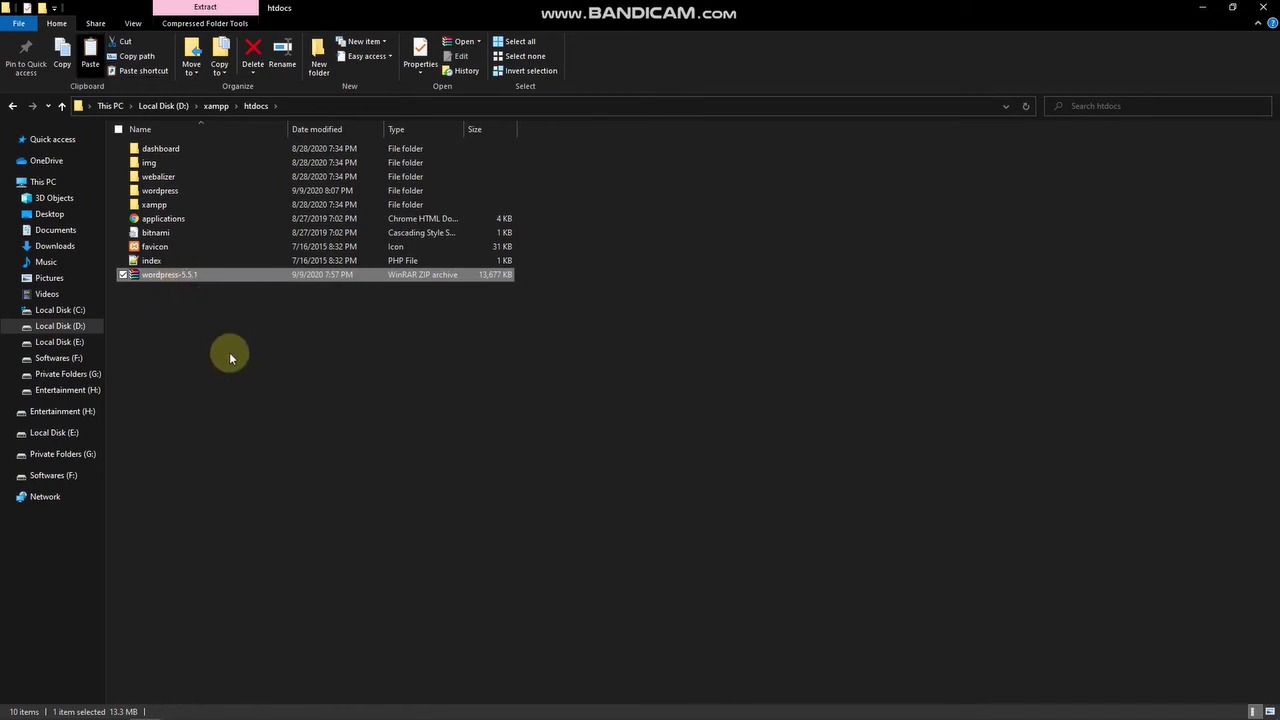
left_click(13, 106)
left_click(13, 106)
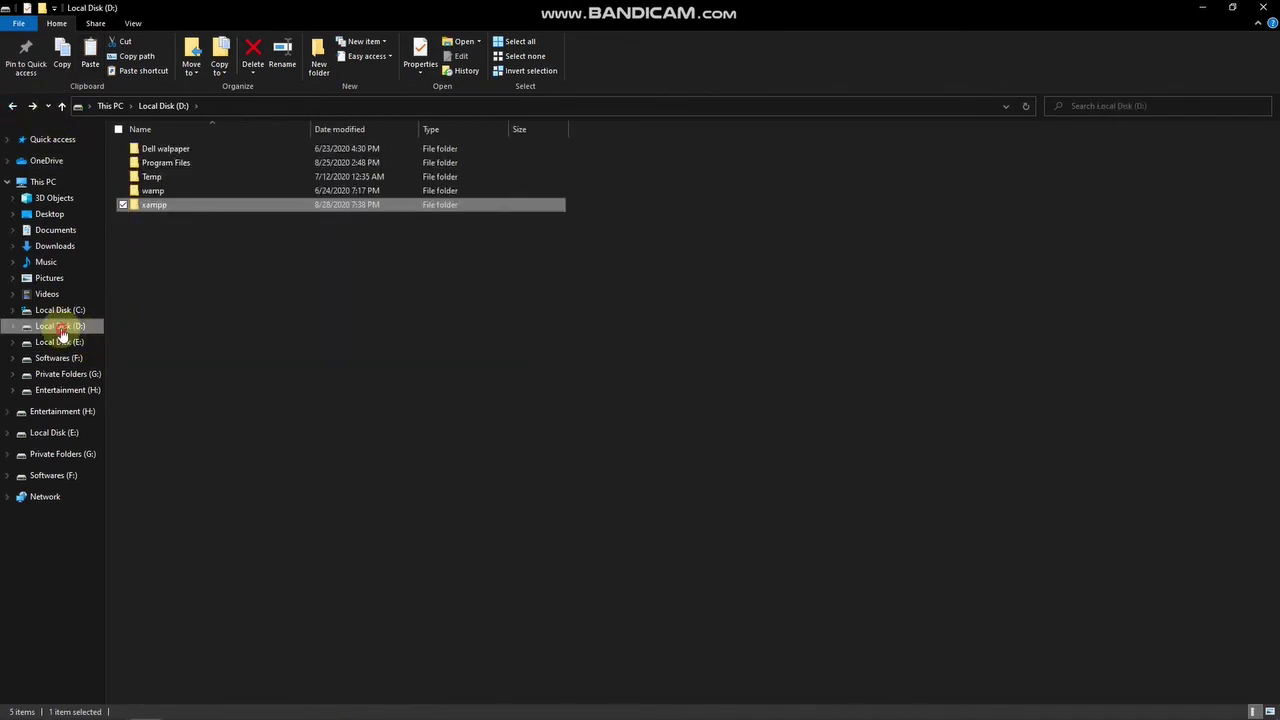
left_click(100, 326)
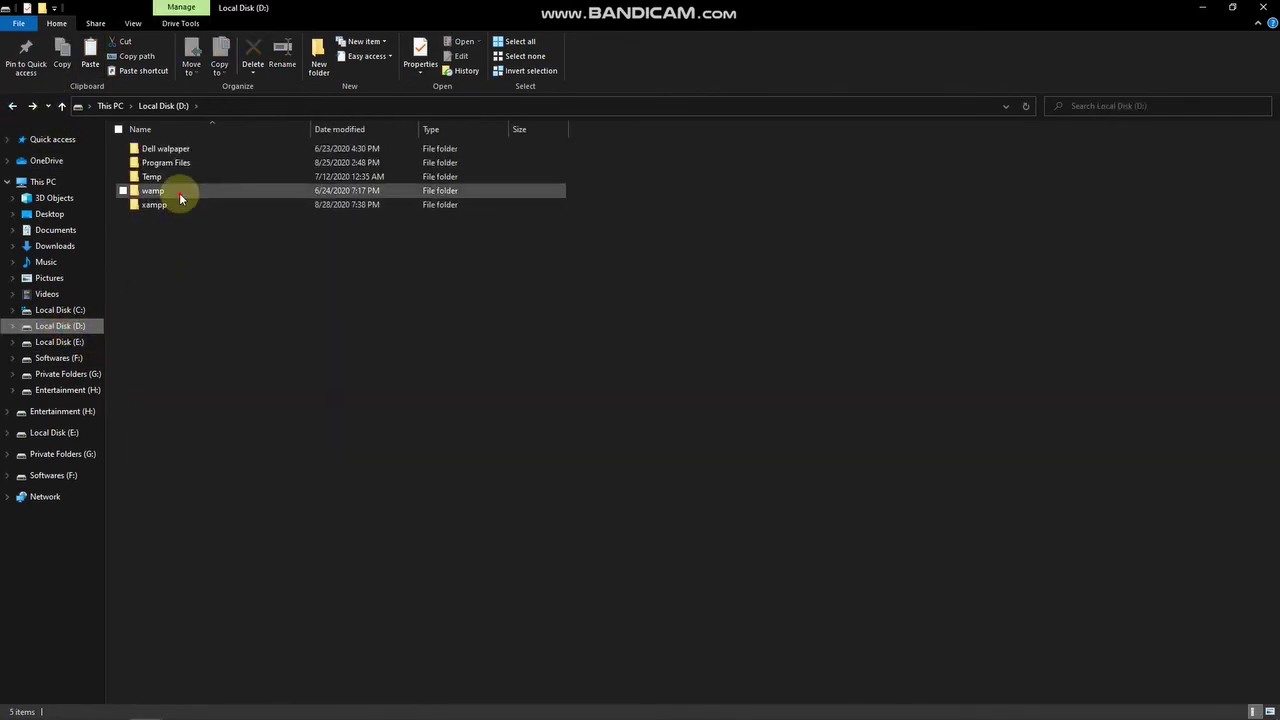
double_click(179, 192)
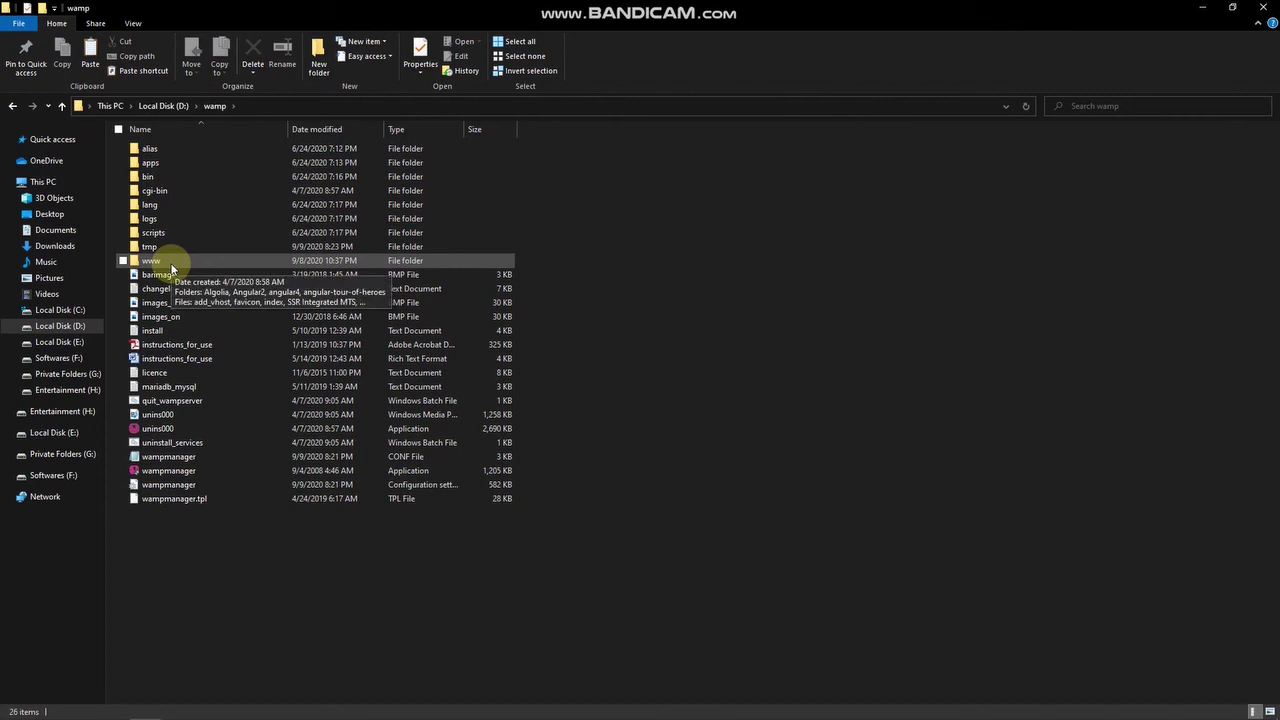
double_click(171, 268)
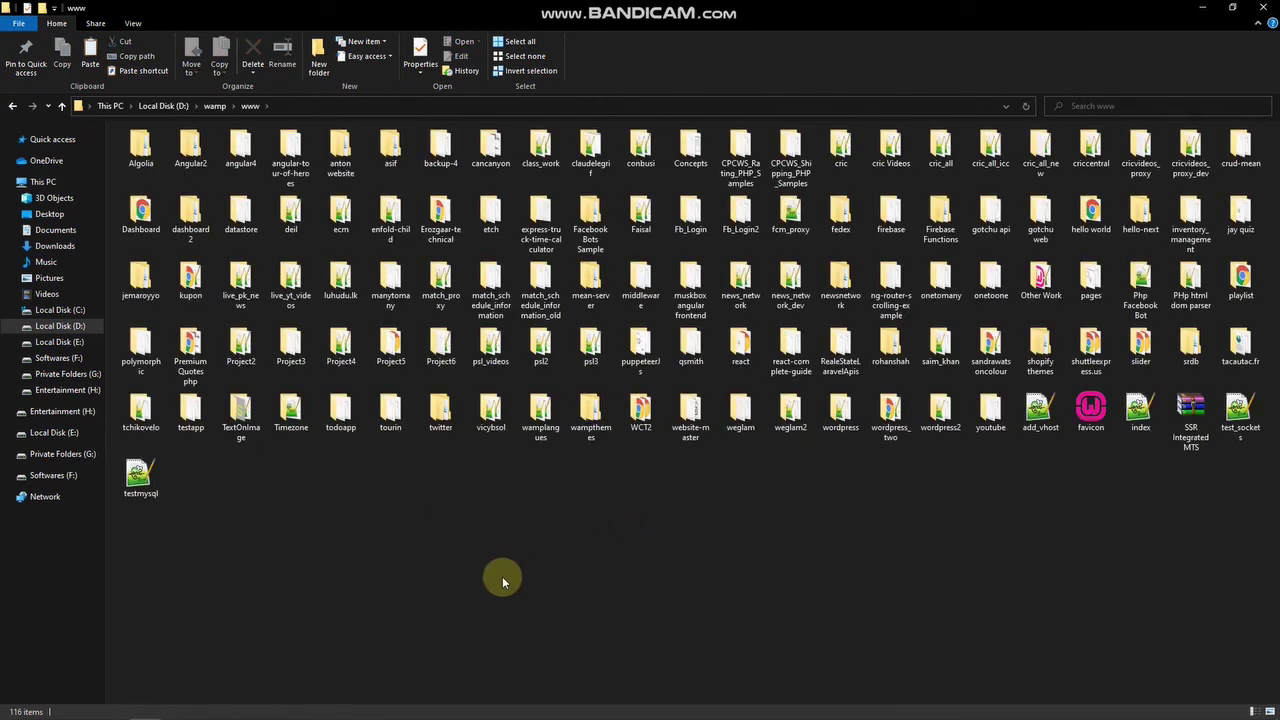
left_click(843, 420)
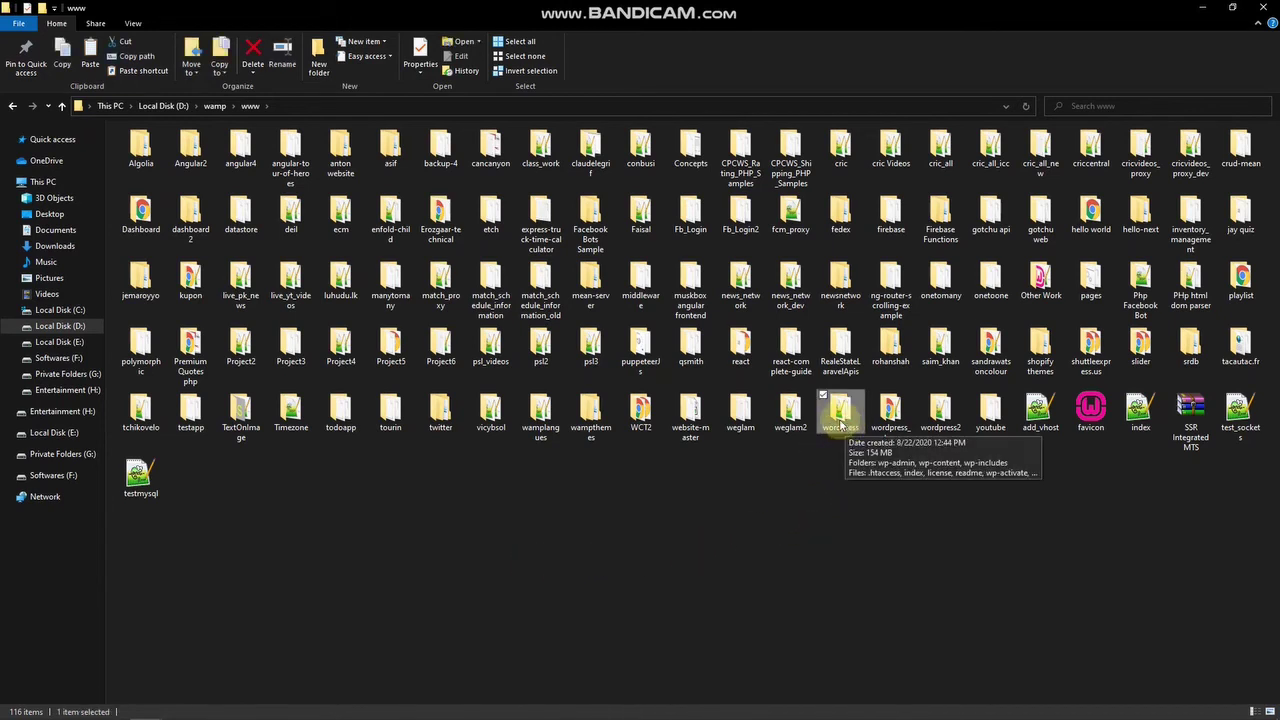
left_click(311, 705)
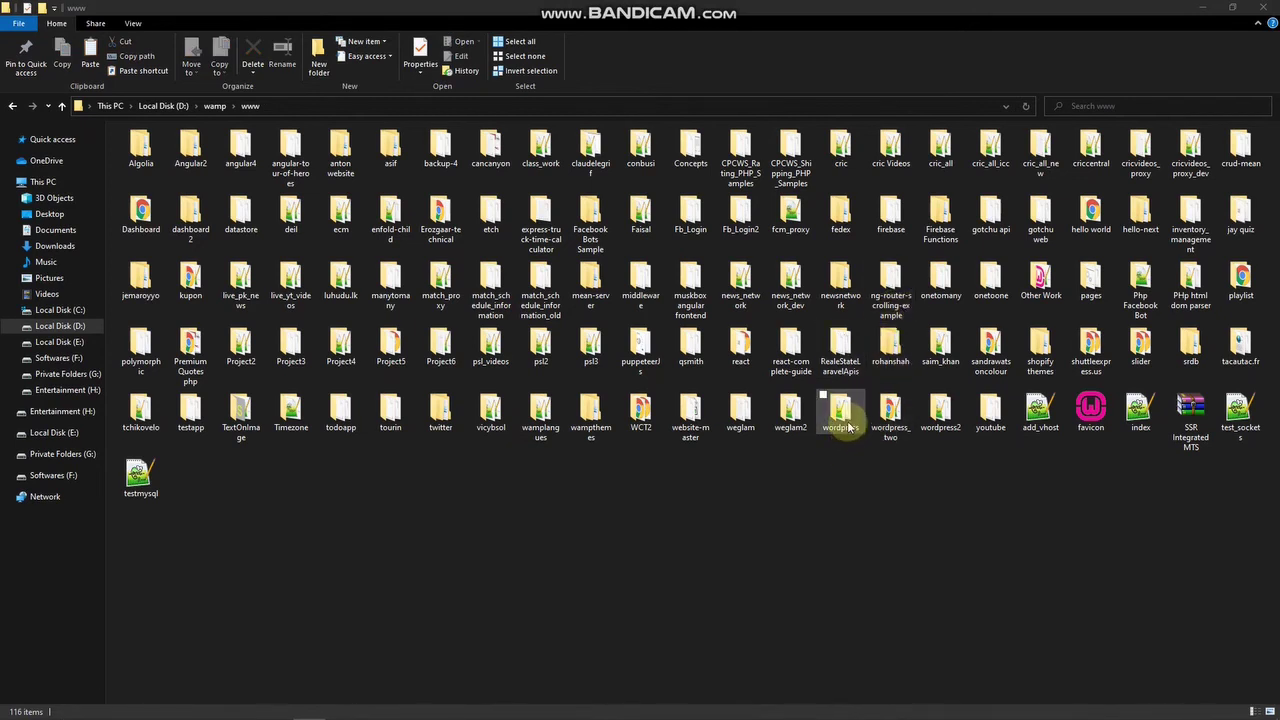
double_click(840, 425)
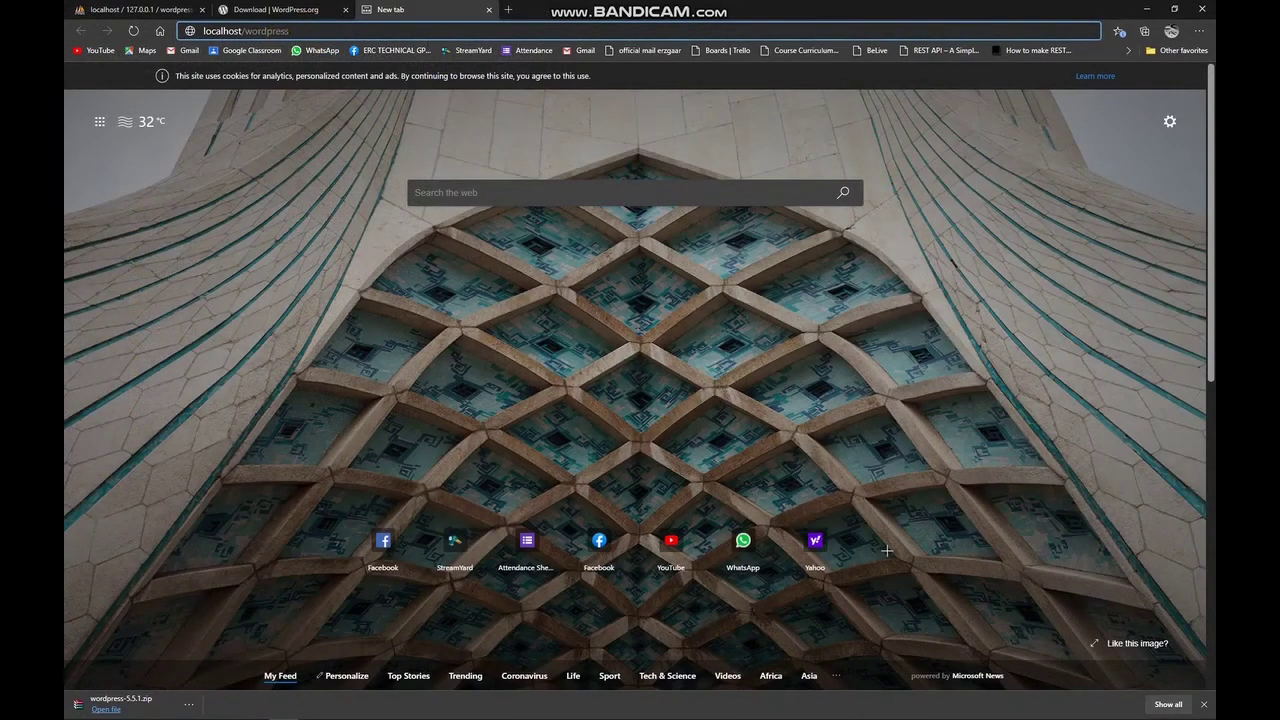
Load localhost/wordpress in Edge and pick English (United States) as the setup language.
left_click(325, 25)
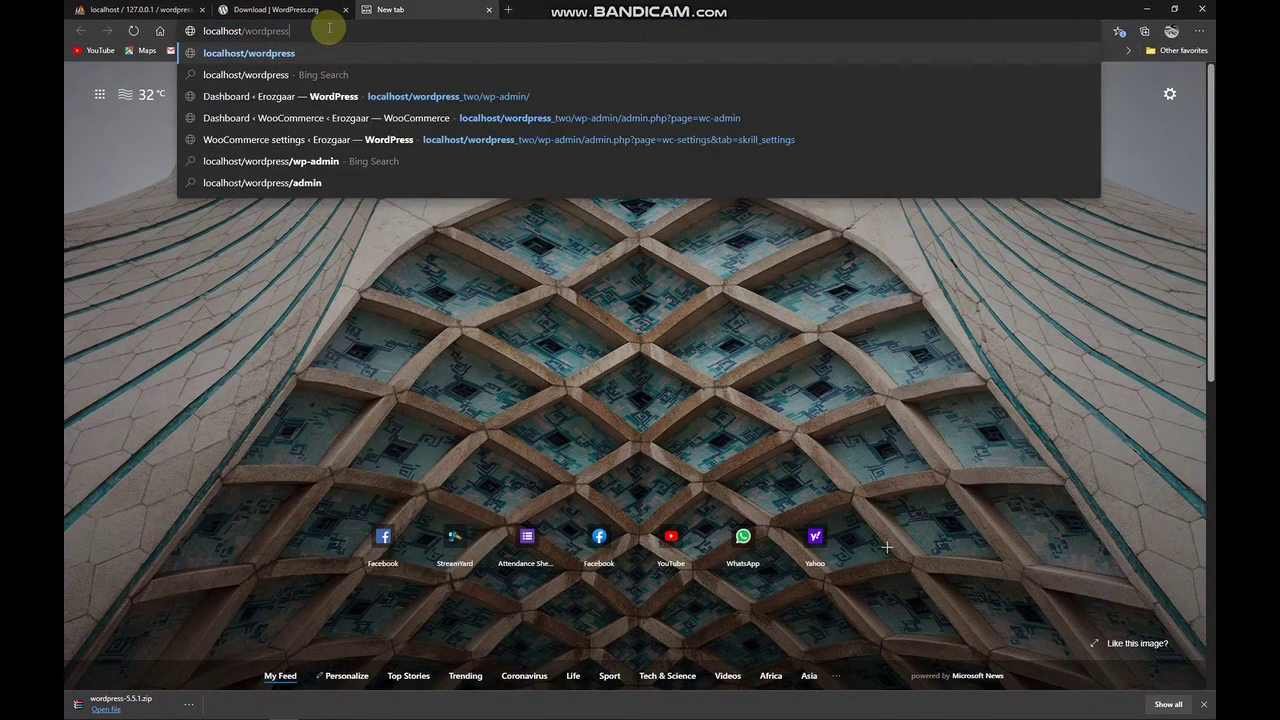
key("Return")
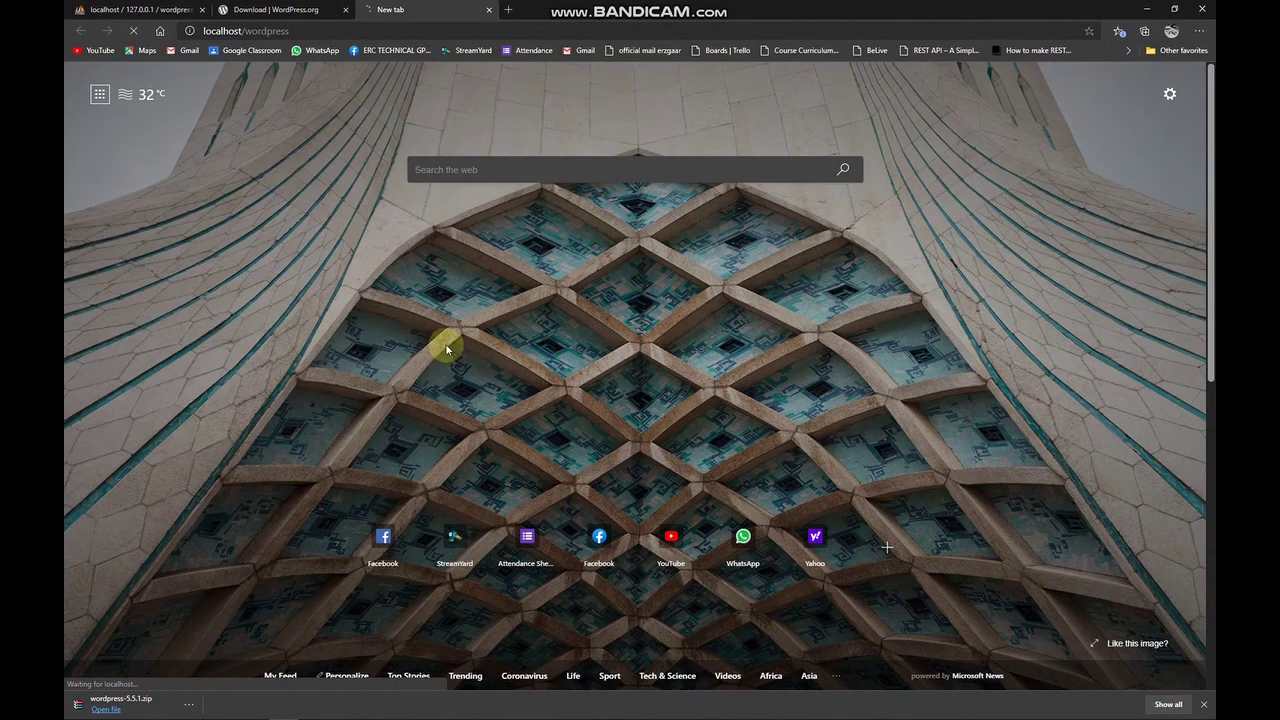
left_click(331, 32)
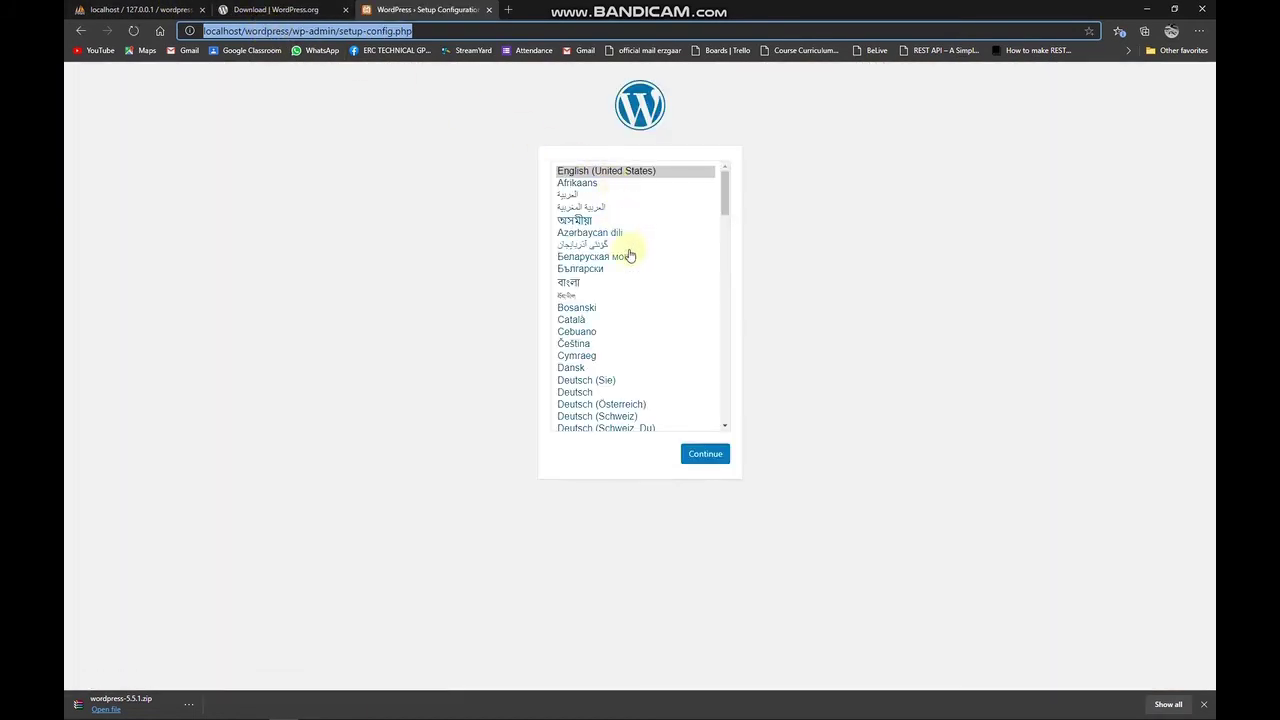
left_click(815, 233)
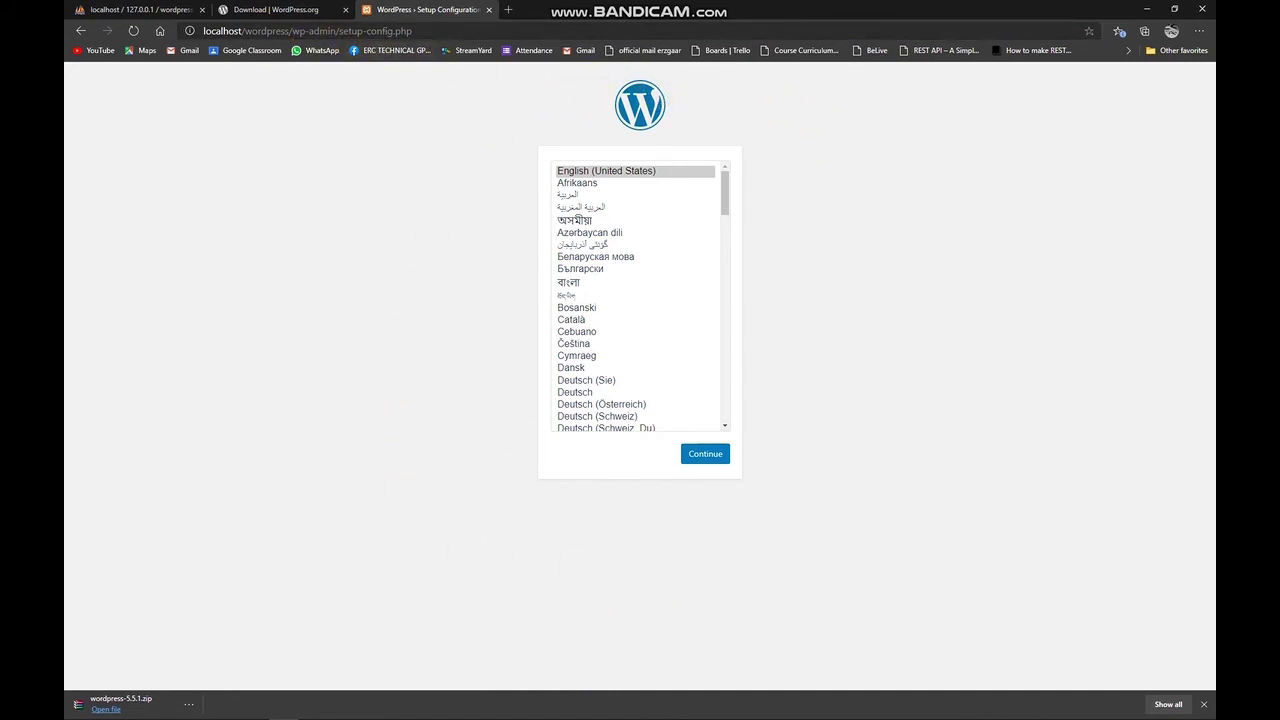
left_click(250, 31)
left_click_drag(245, 31, 285, 31)
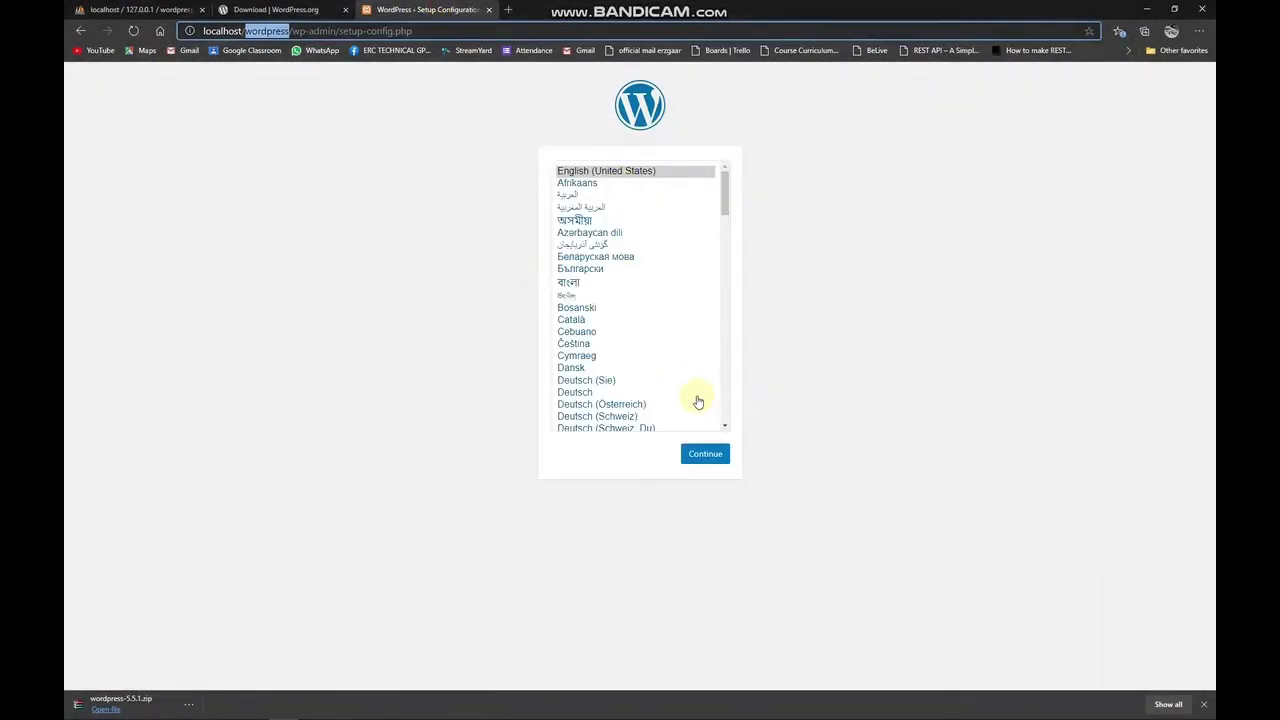
left_click(630, 171)
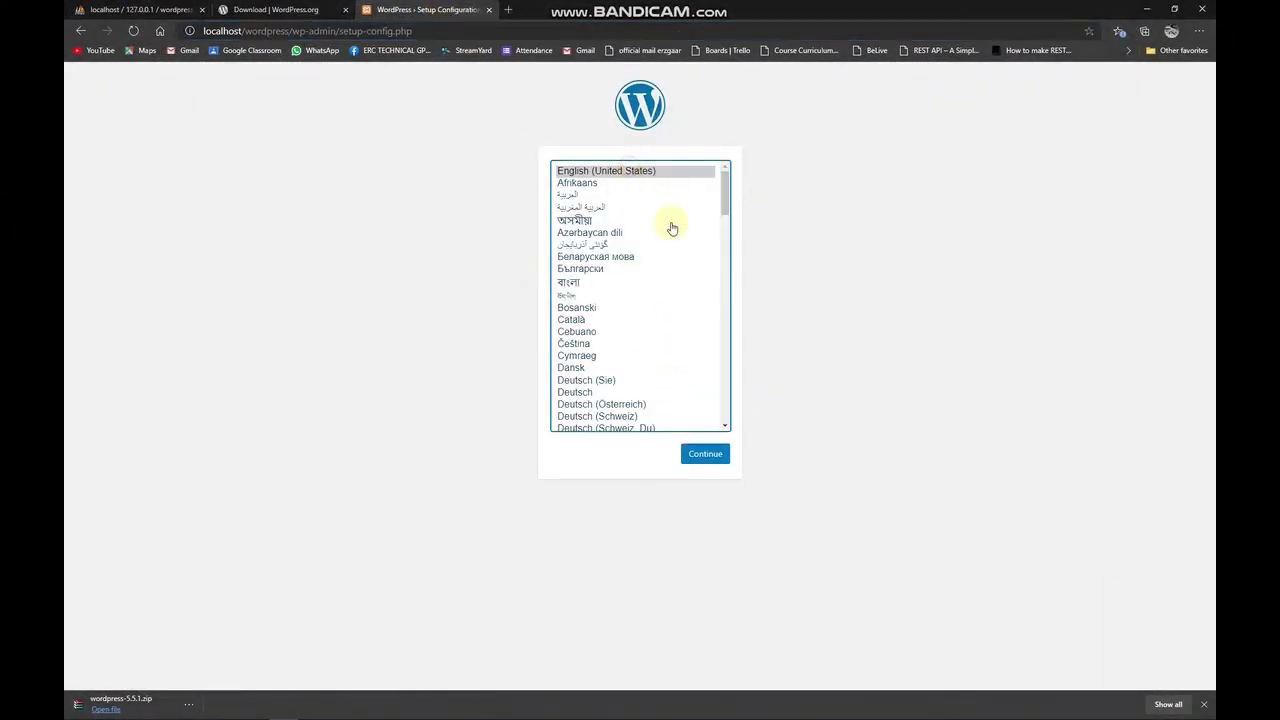
Continue past the language step, then compare the Database name requirement with phpMyAdmin.
left_click(716, 457)
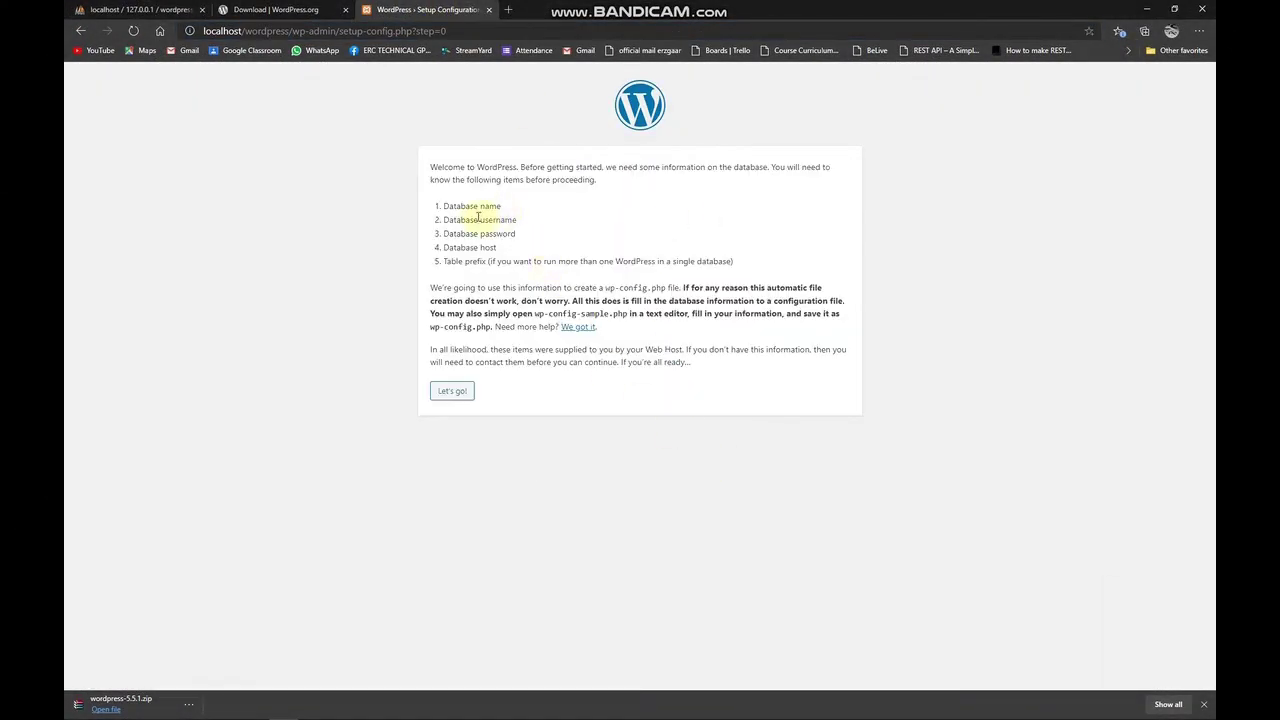
left_click_drag(431, 166, 589, 286)
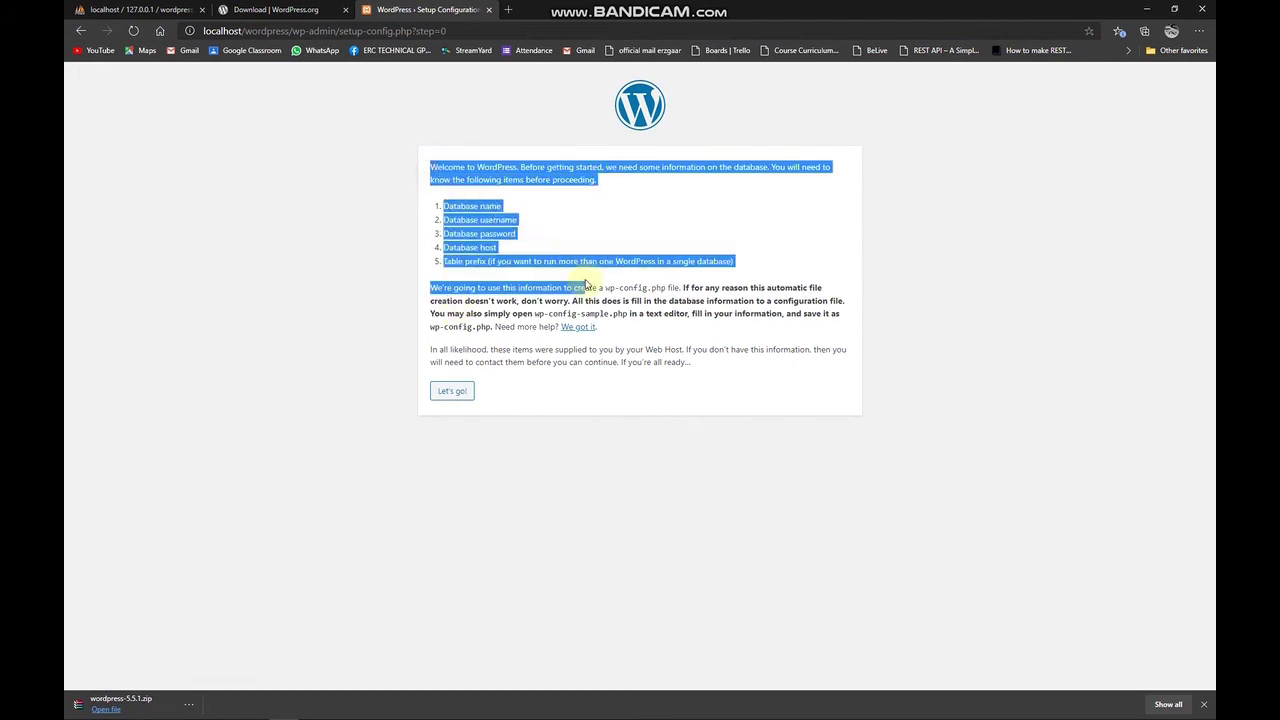
left_click(478, 205)
left_click_drag(436, 208, 528, 206)
left_click(528, 206)
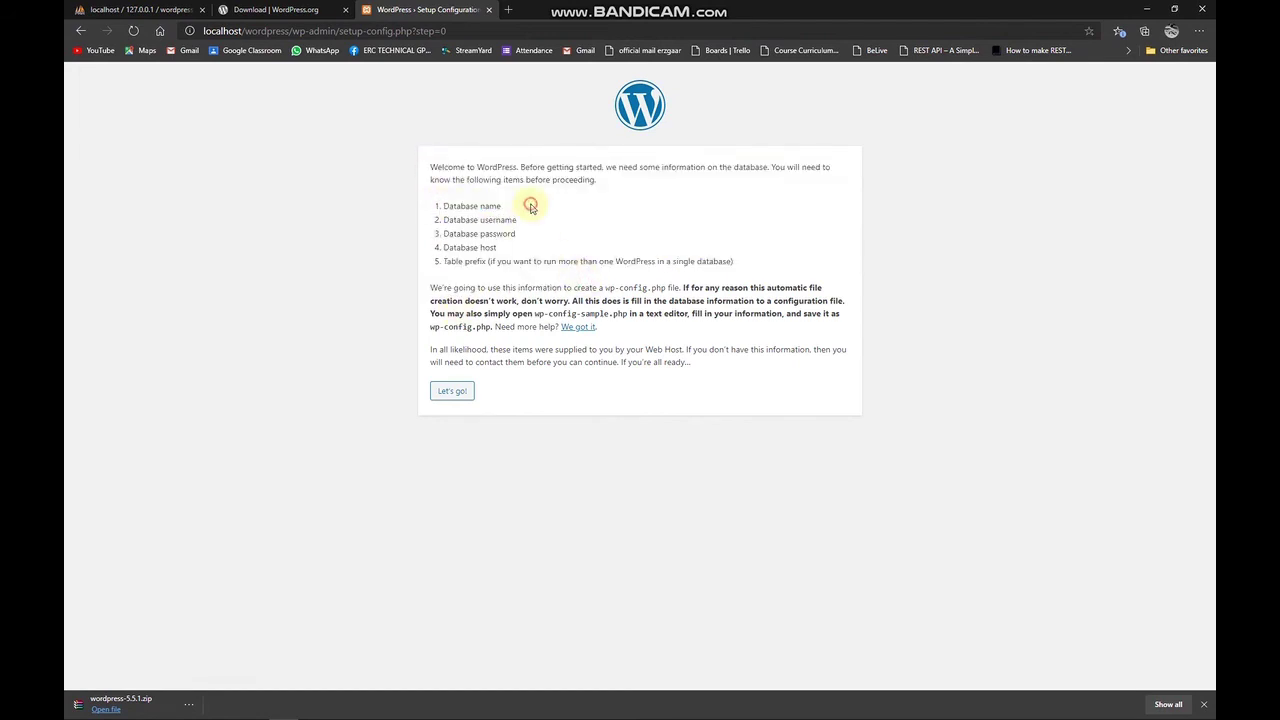
left_click(128, 12)
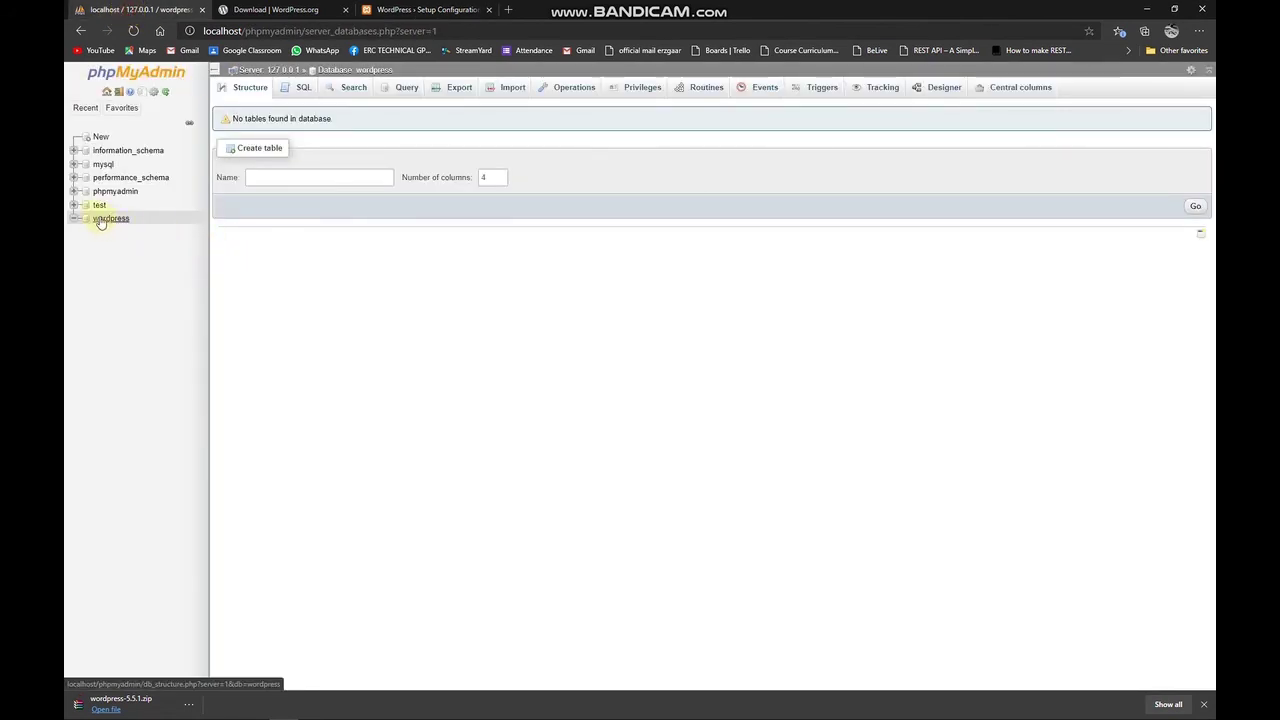
left_click(430, 10)
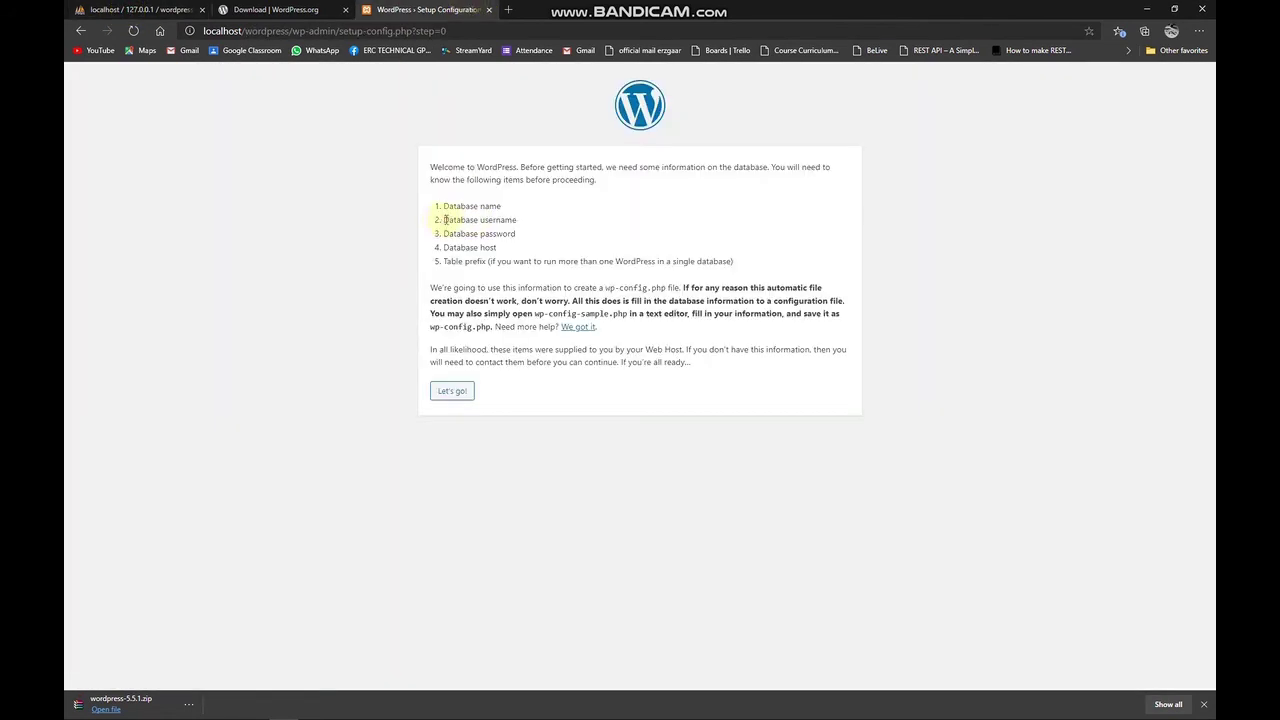
Review the required database username, password and host (localhost) on the welcome page.
left_click_drag(445, 219, 523, 226)
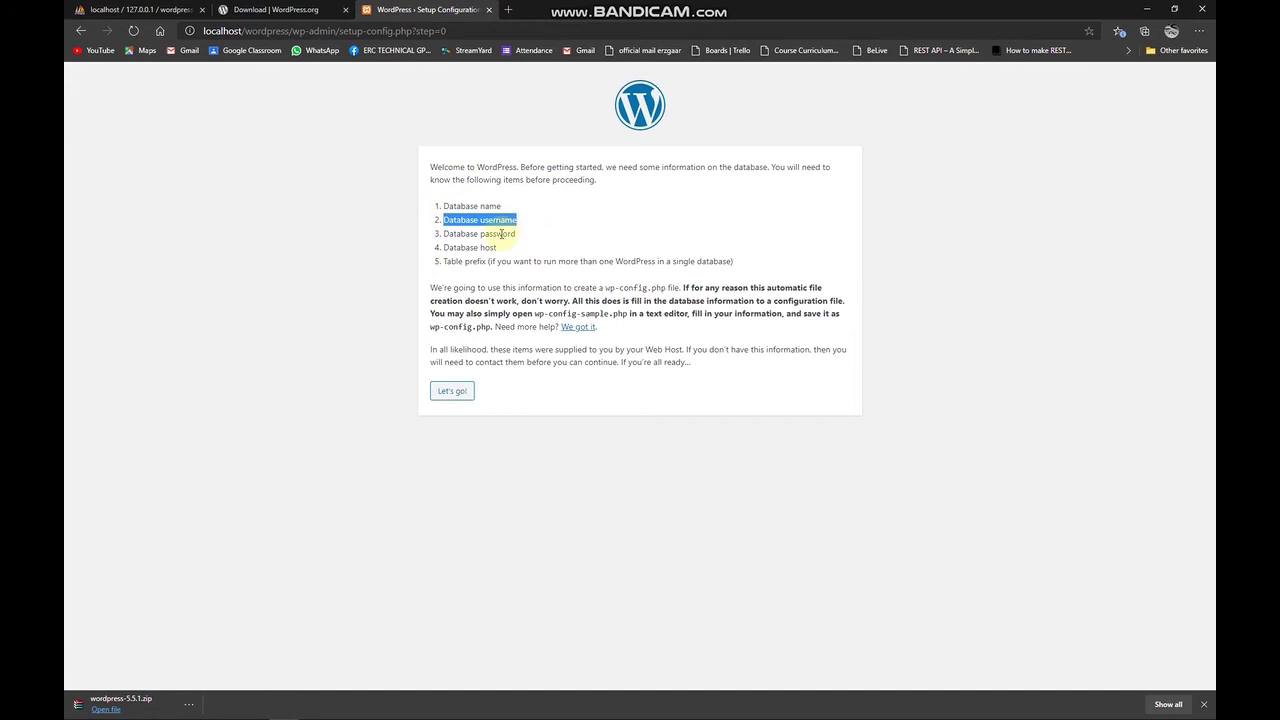
left_click_drag(444, 233, 540, 235)
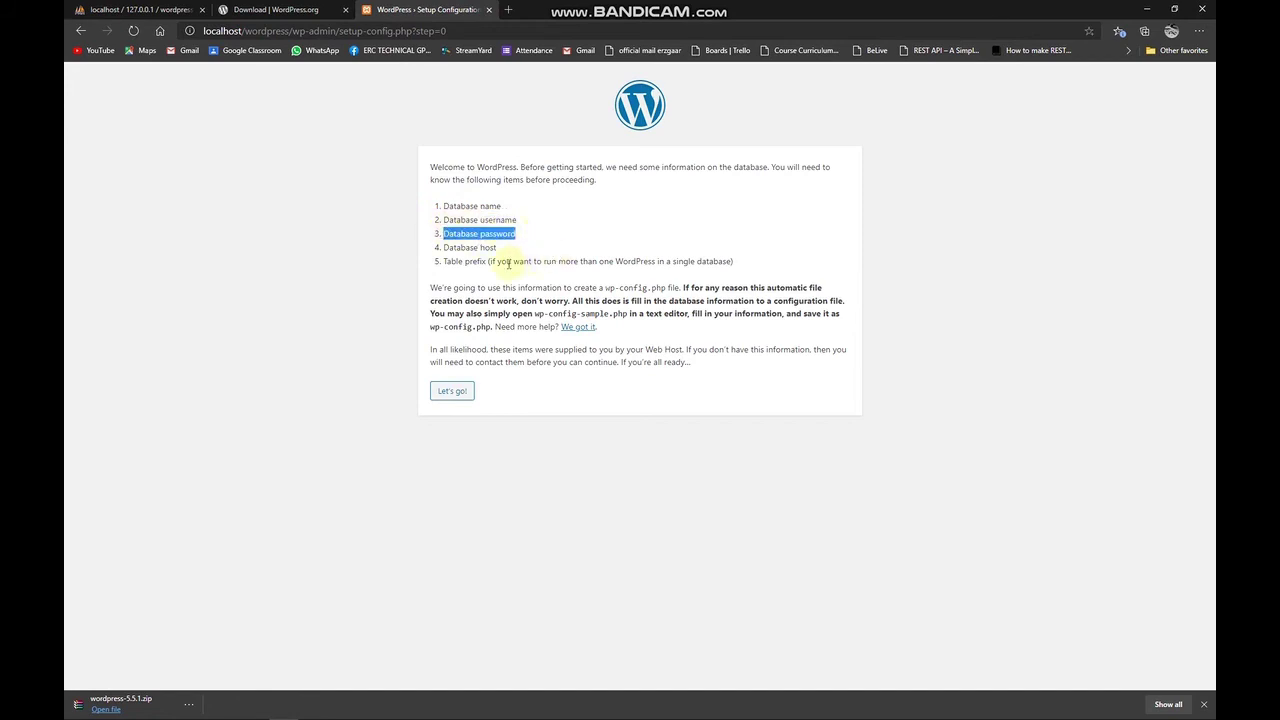
left_click_drag(445, 248, 514, 251)
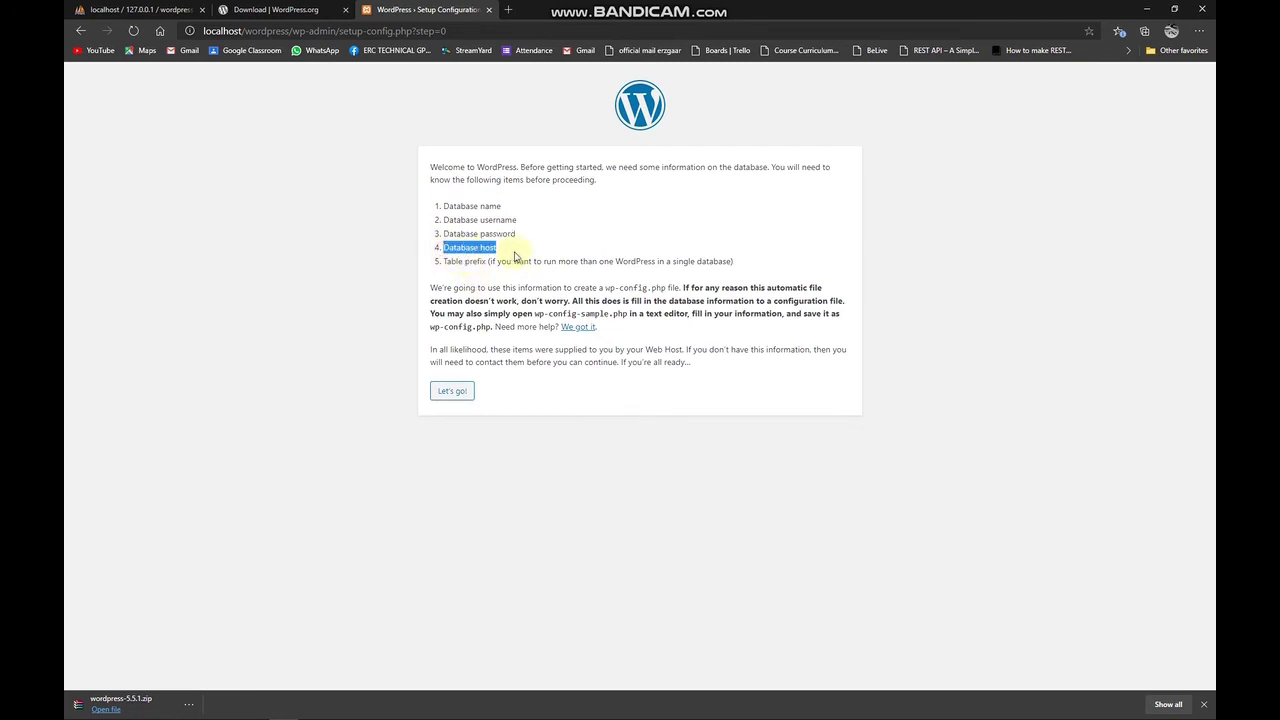
left_click(210, 30)
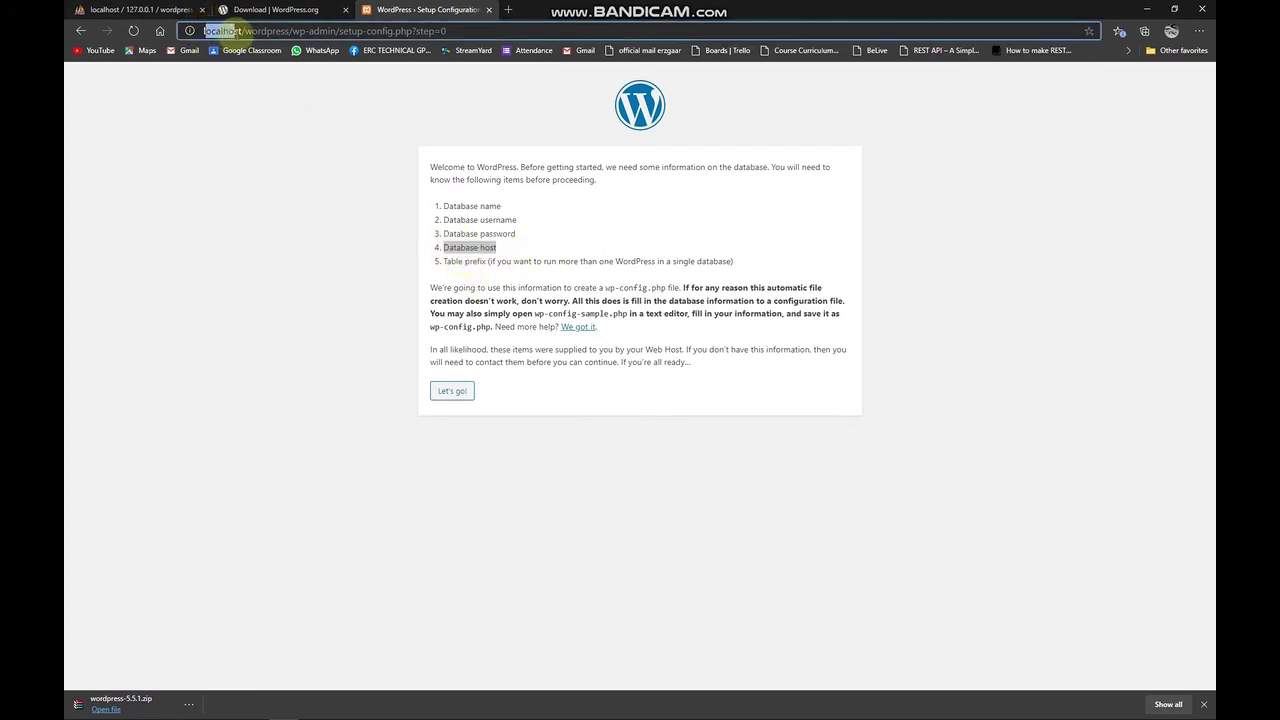
left_click_drag(498, 249, 530, 262)
left_click(512, 262)
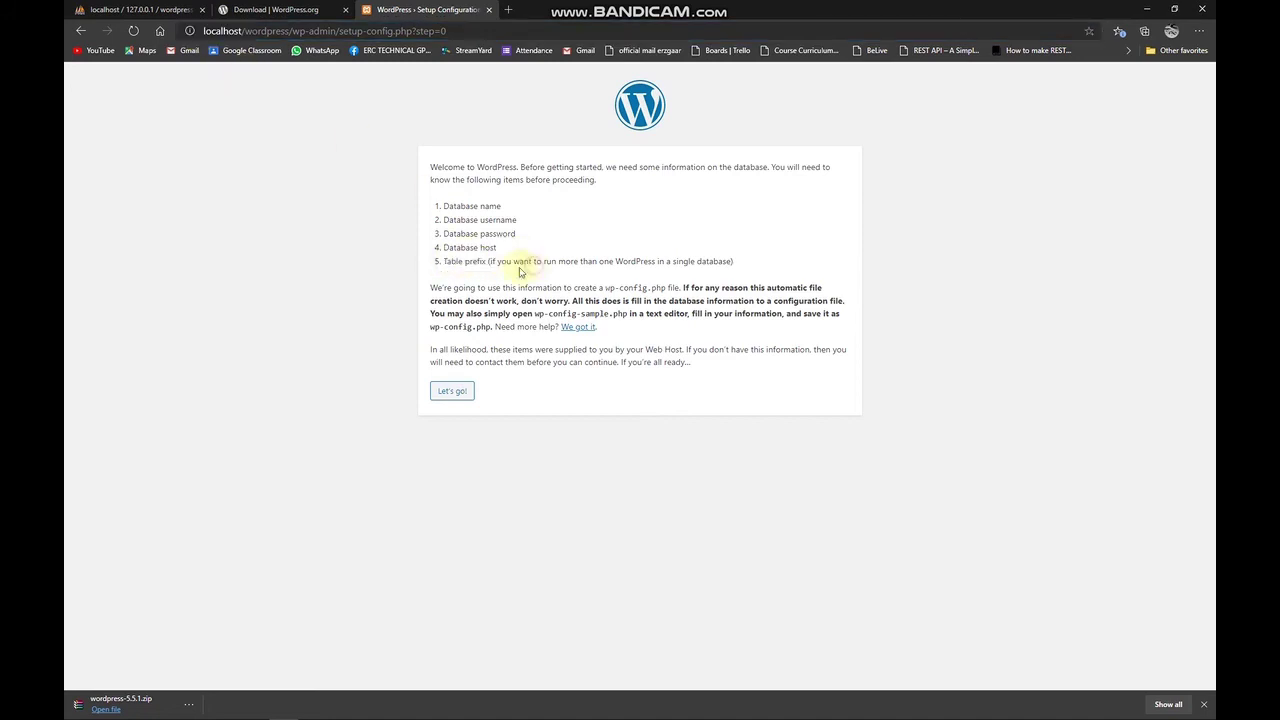
Open the connection form and verify the database name 'wordpress' against phpMyAdmin.
left_click(452, 391)
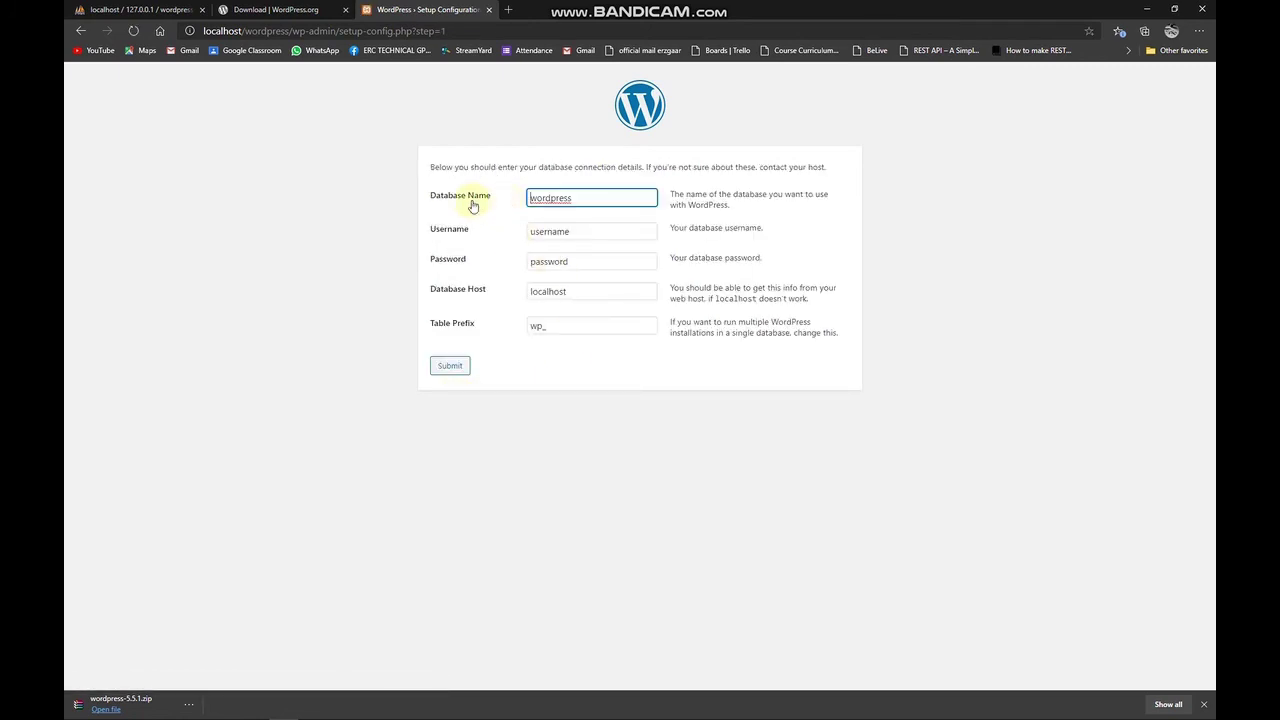
left_click(580, 197)
left_click_drag(572, 197, 529, 197)
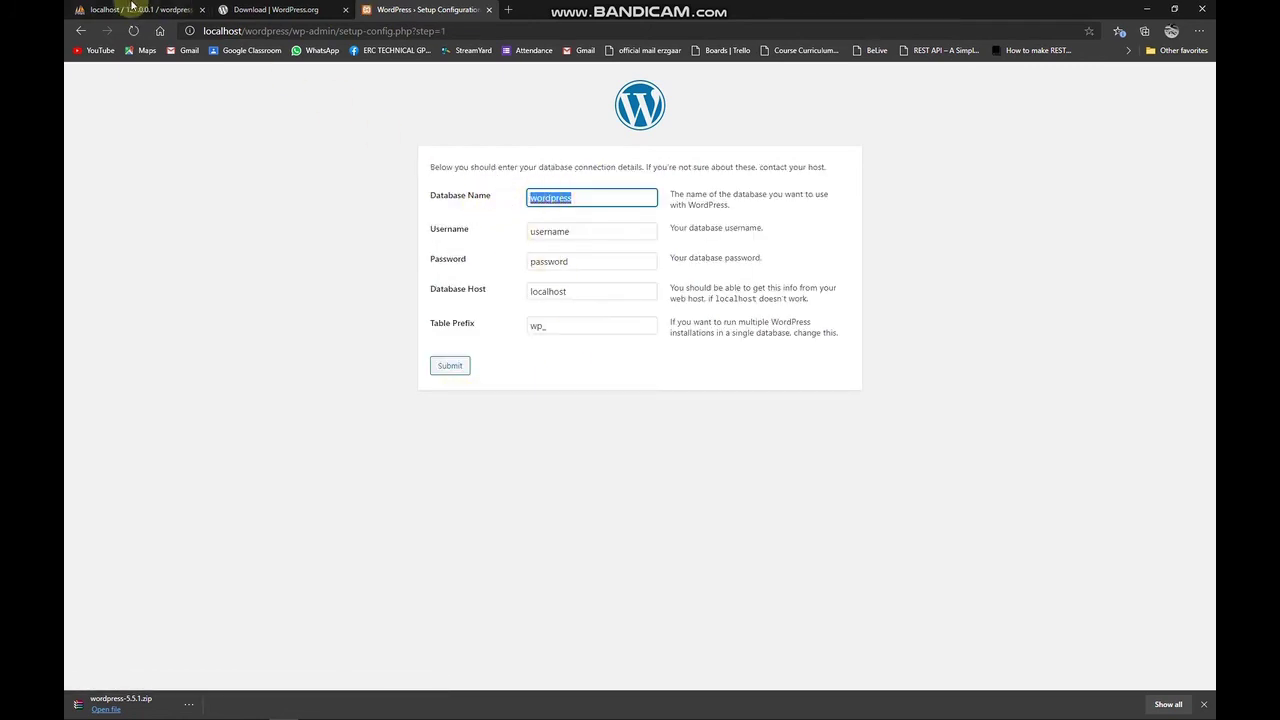
left_click(132, 9)
left_click(415, 9)
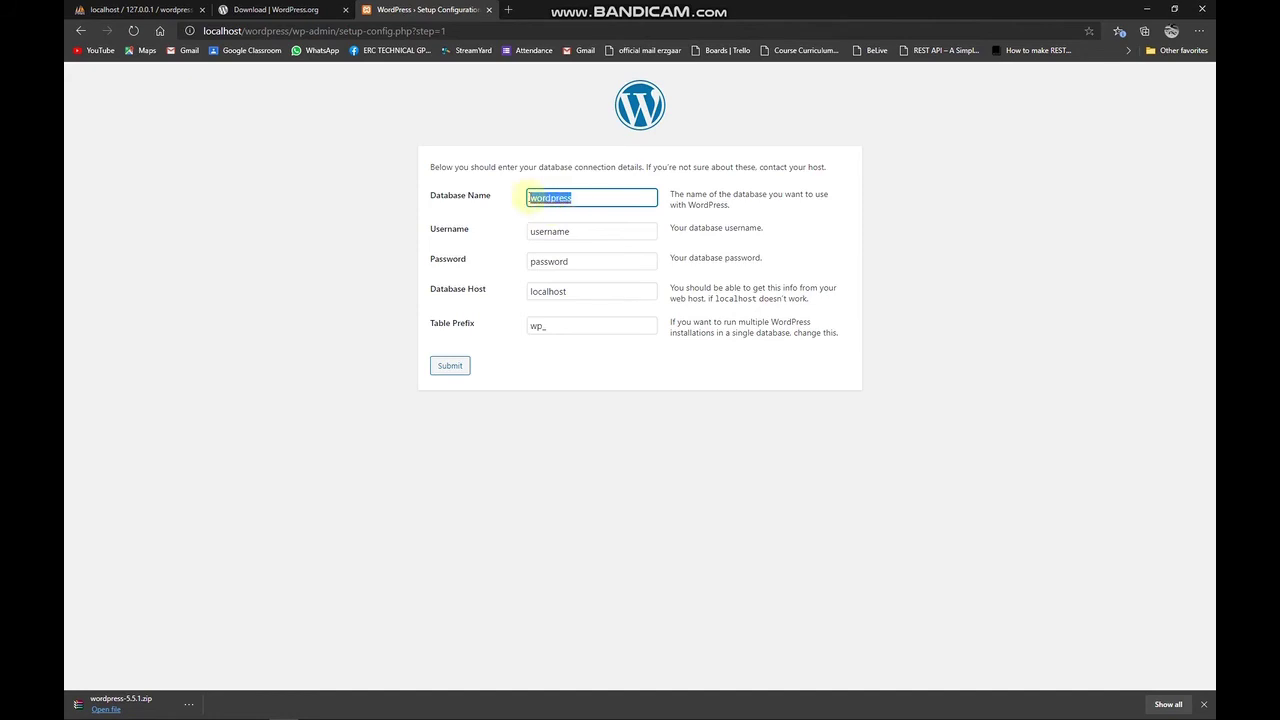
left_click(141, 8)
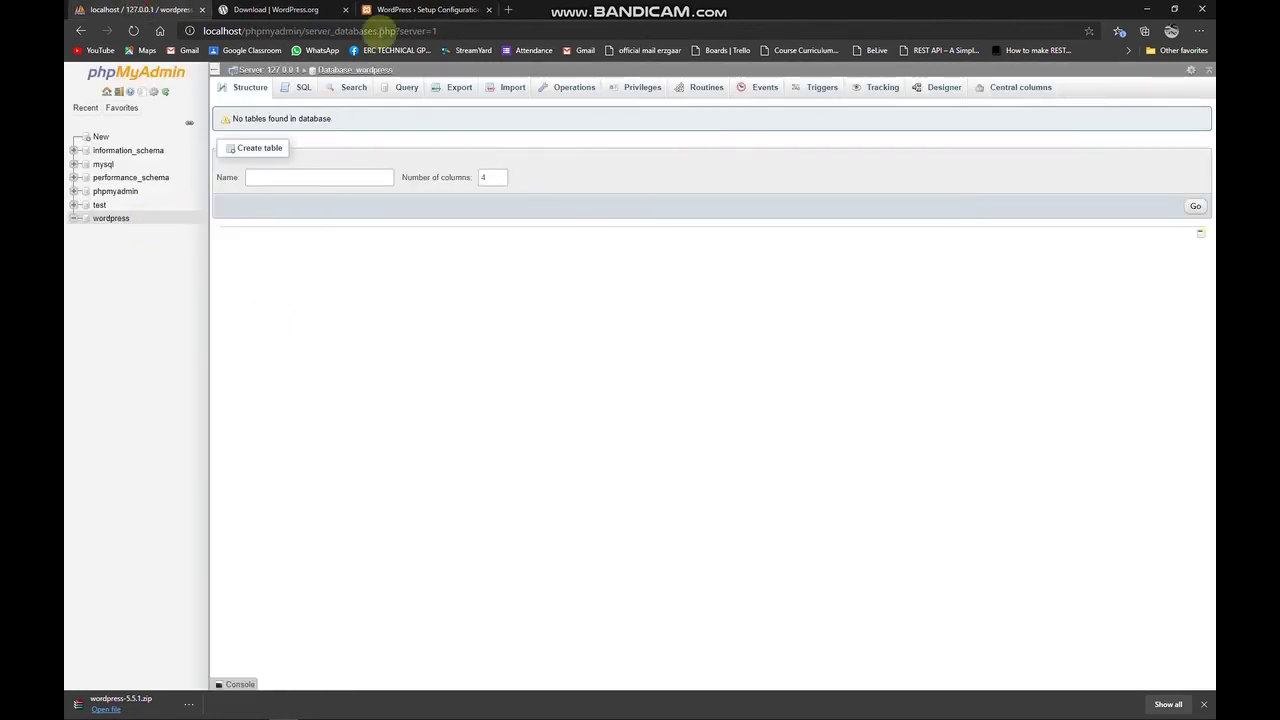
left_click(425, 9)
Enter username root with an empty password, keep localhost and wp_, and submit.
double_click(570, 237)
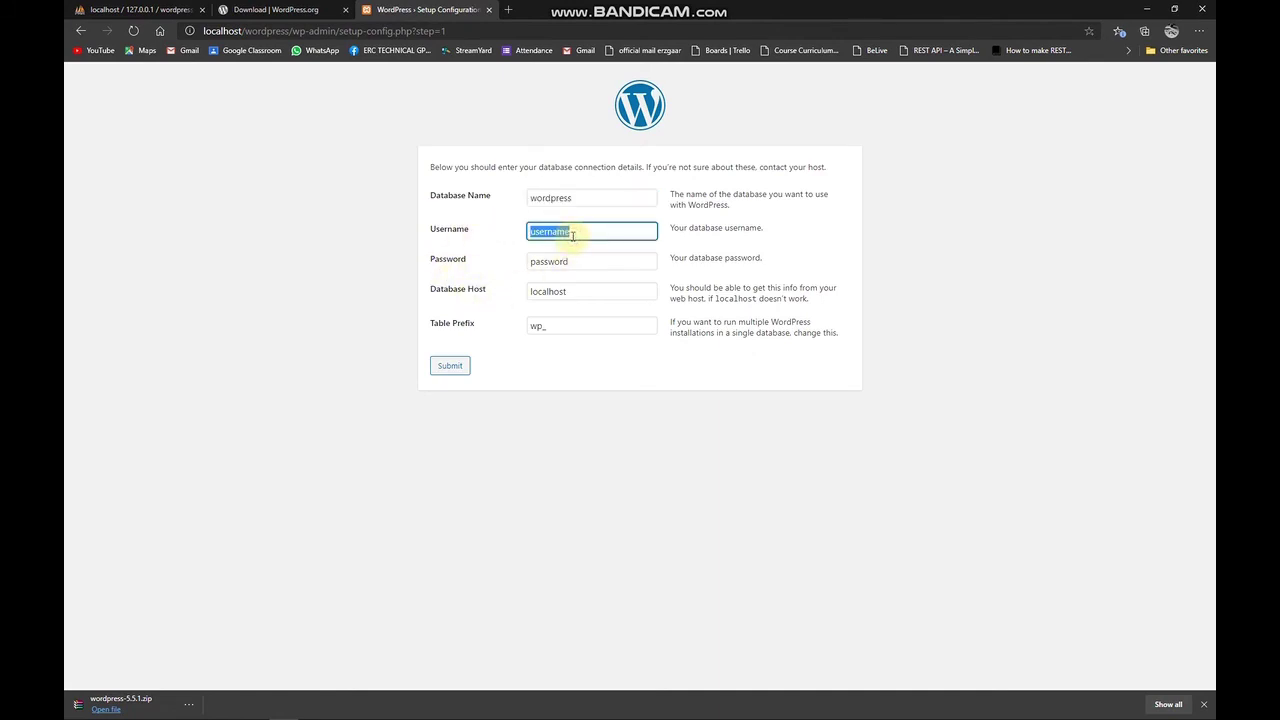
type("root")
key("Tab")
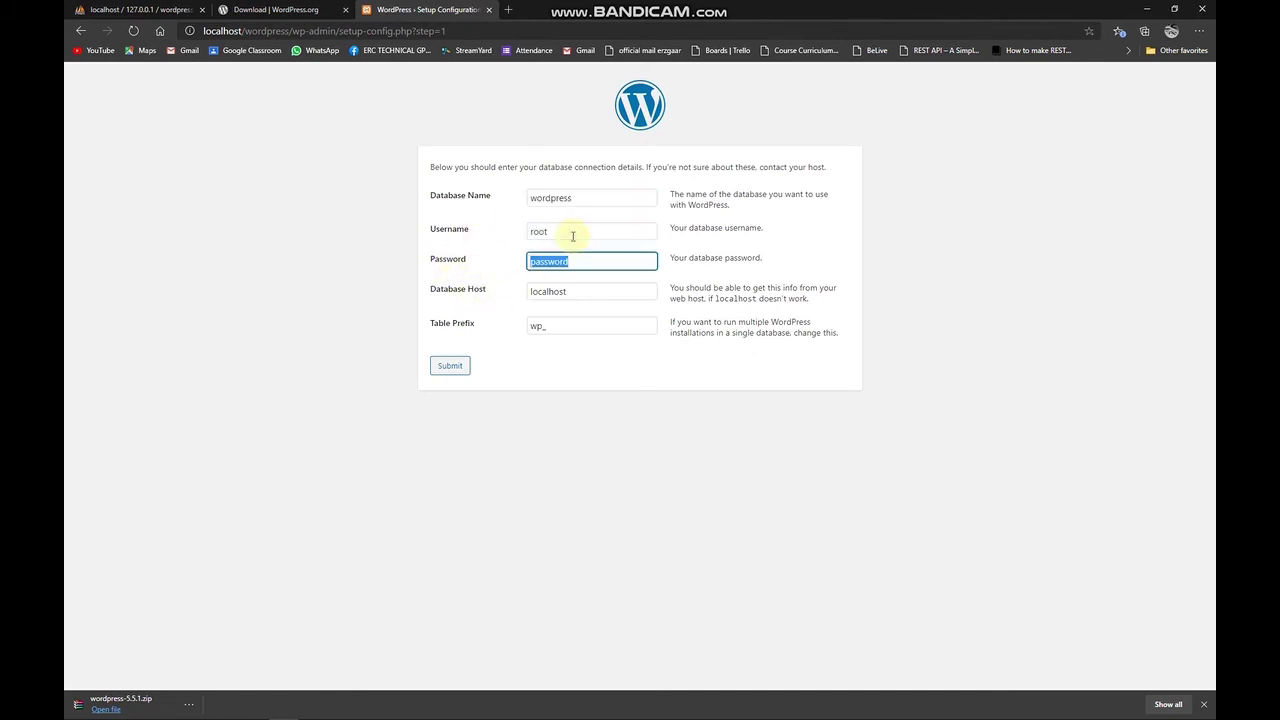
key("BackSpace")
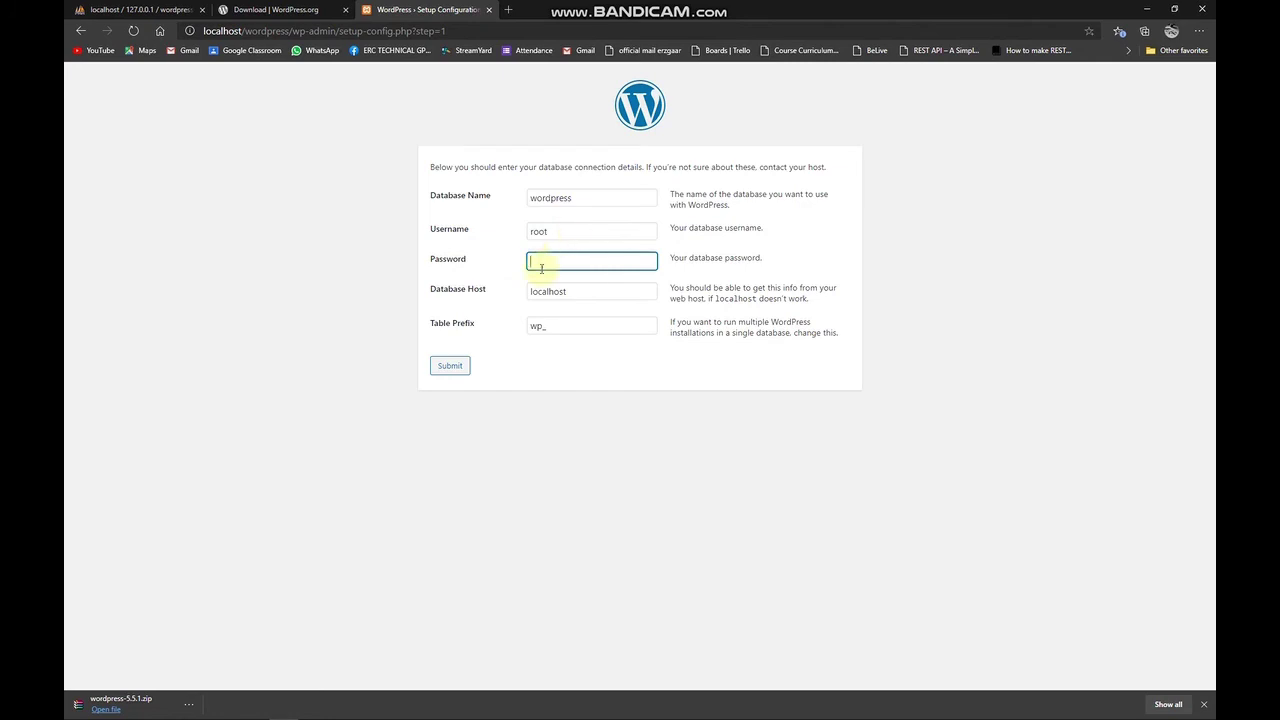
left_click(578, 297)
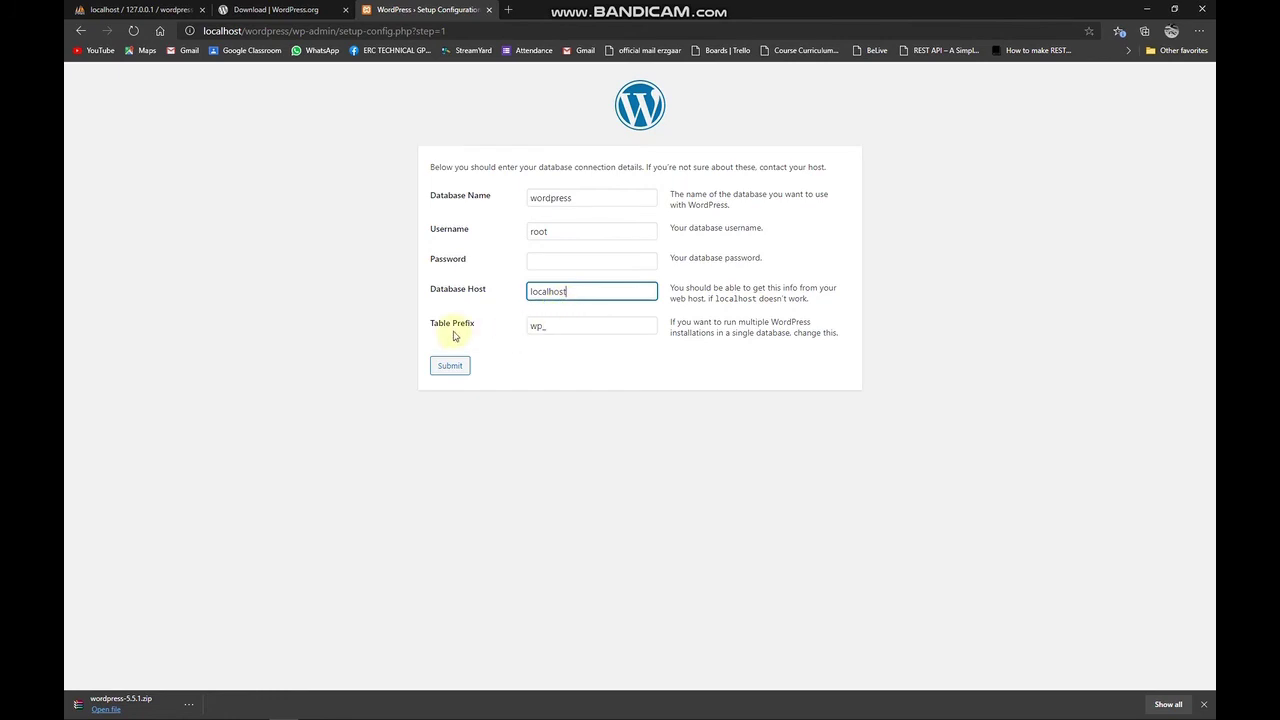
left_click_drag(560, 326, 518, 329)
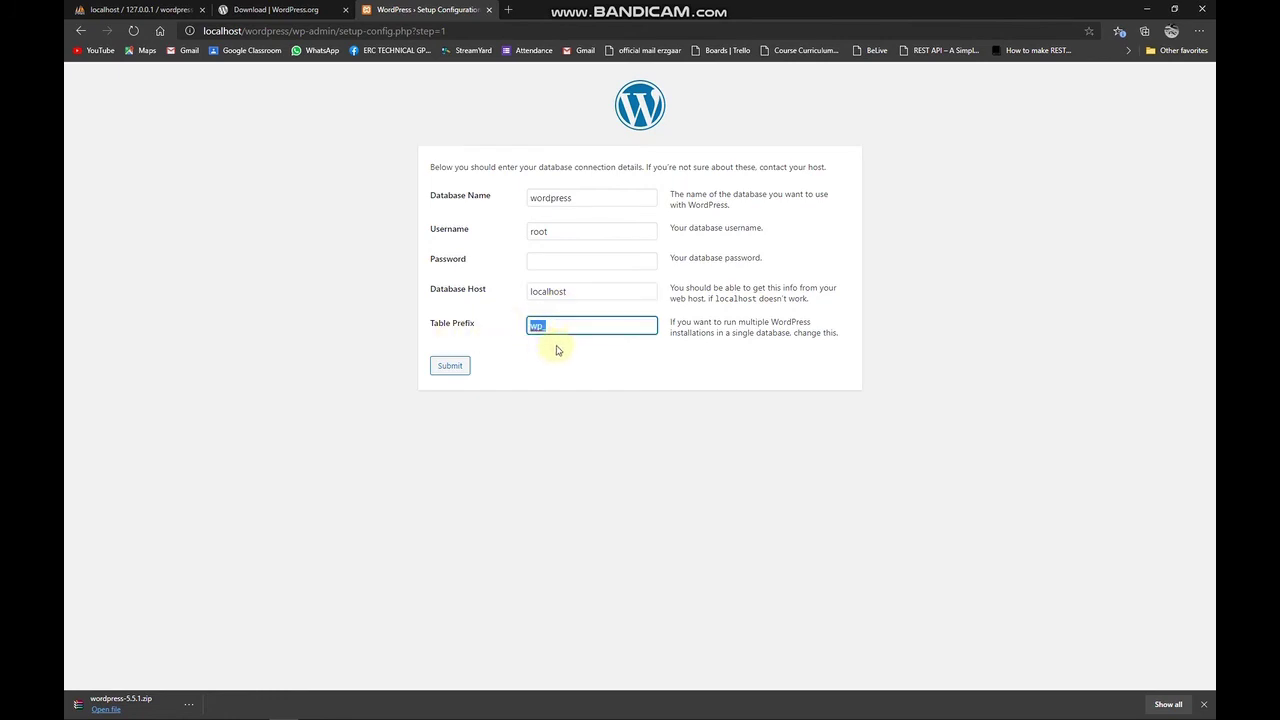
left_click(555, 325)
left_click(451, 368)
left_click(452, 368)
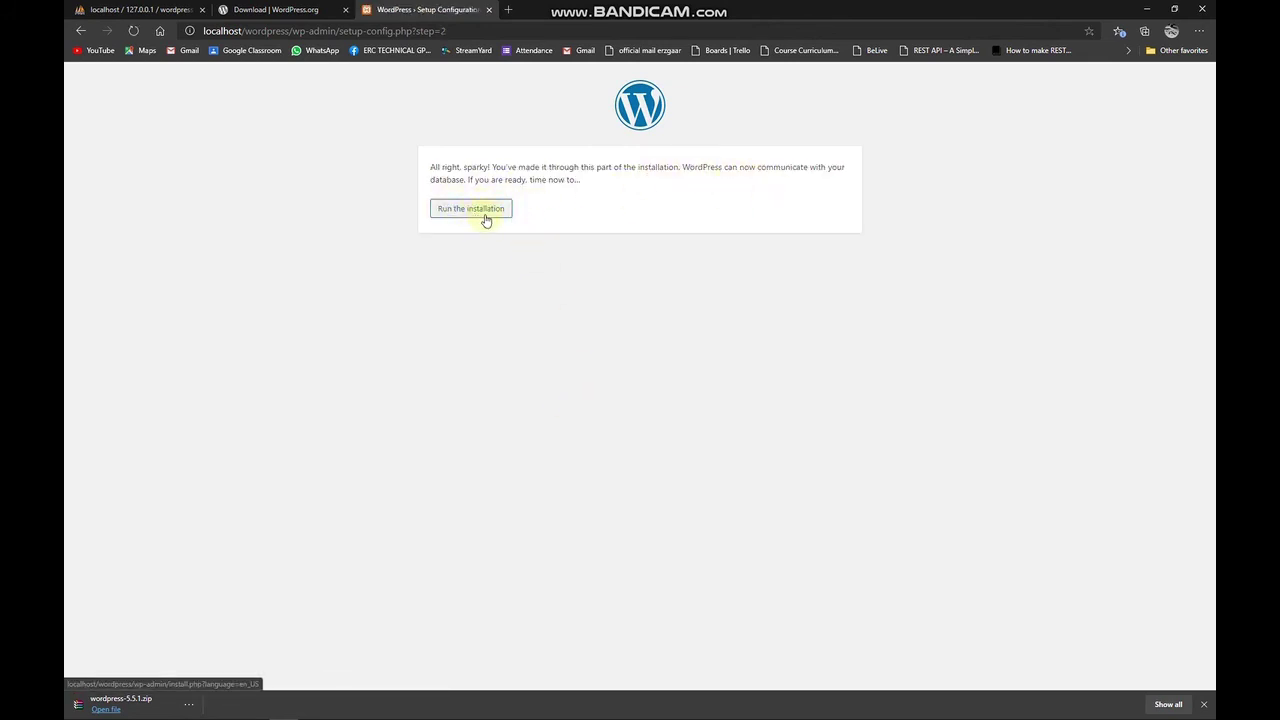
Set the Site Title to 'Hello WOrld'.
left_click(483, 220)
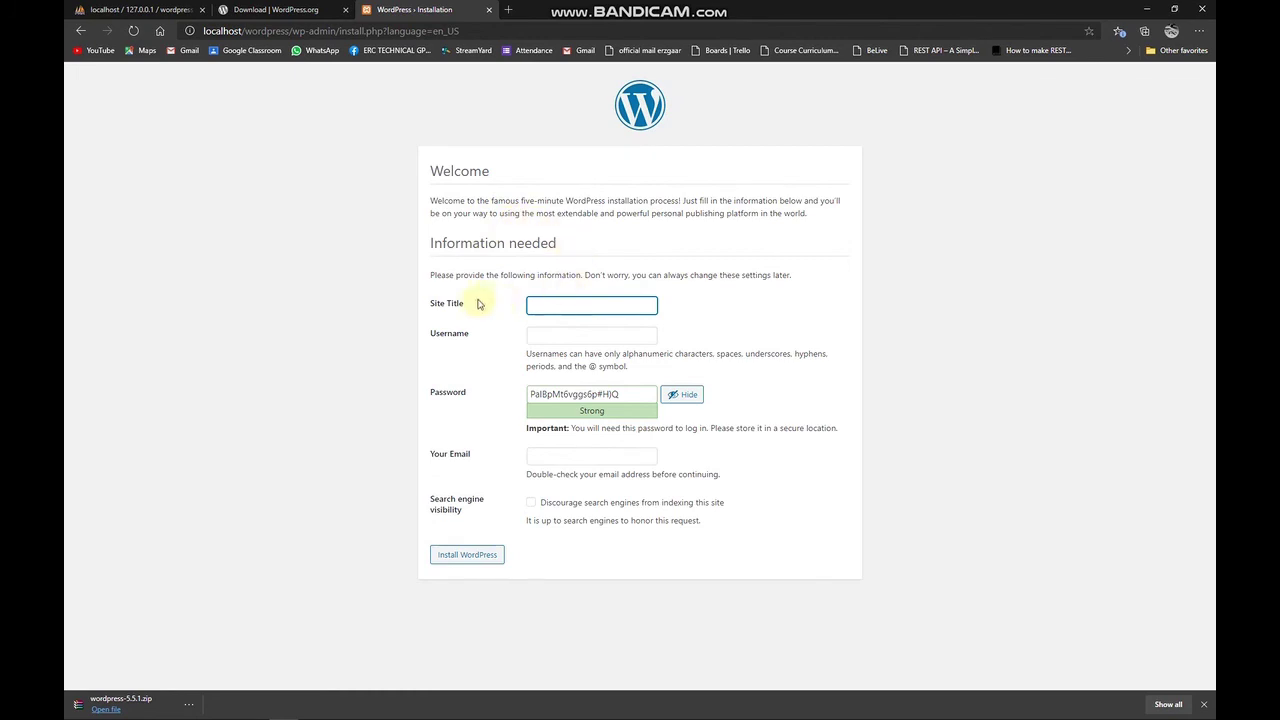
left_click_drag(431, 306, 466, 306)
left_click(595, 299)
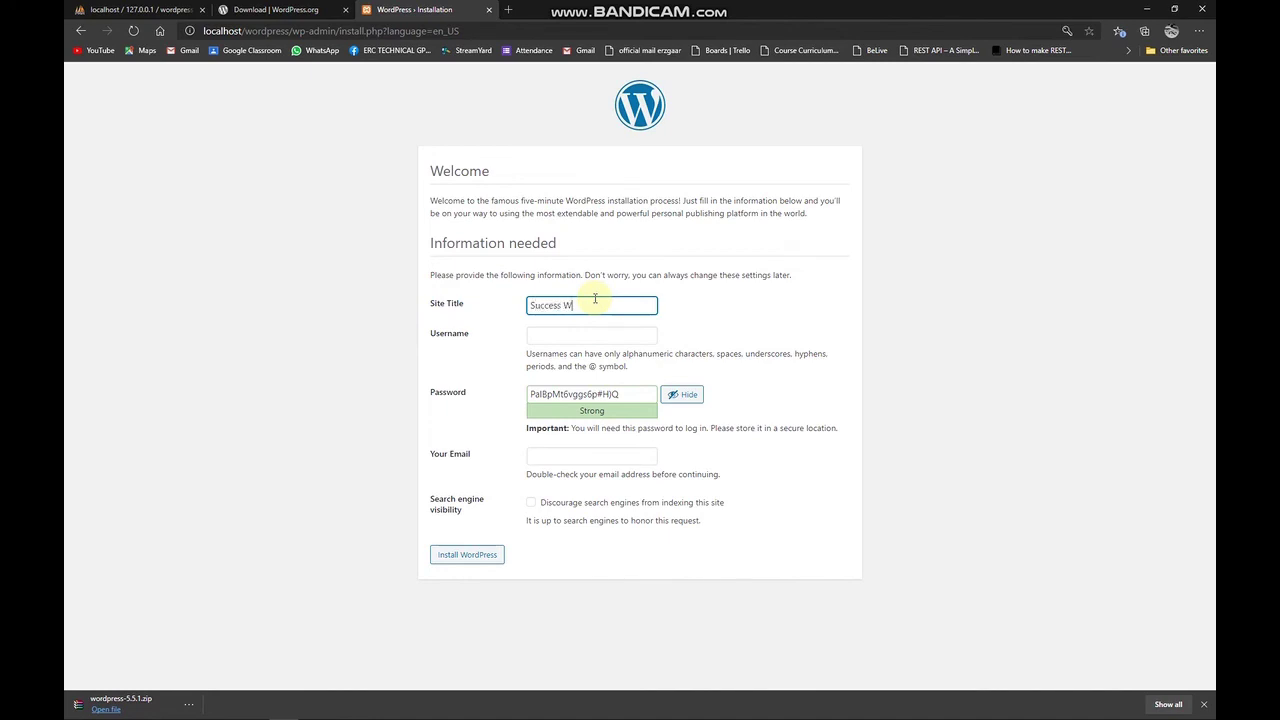
key("ctrl+a")
type("Hello WOr")
left_click_drag(595, 302, 528, 305)
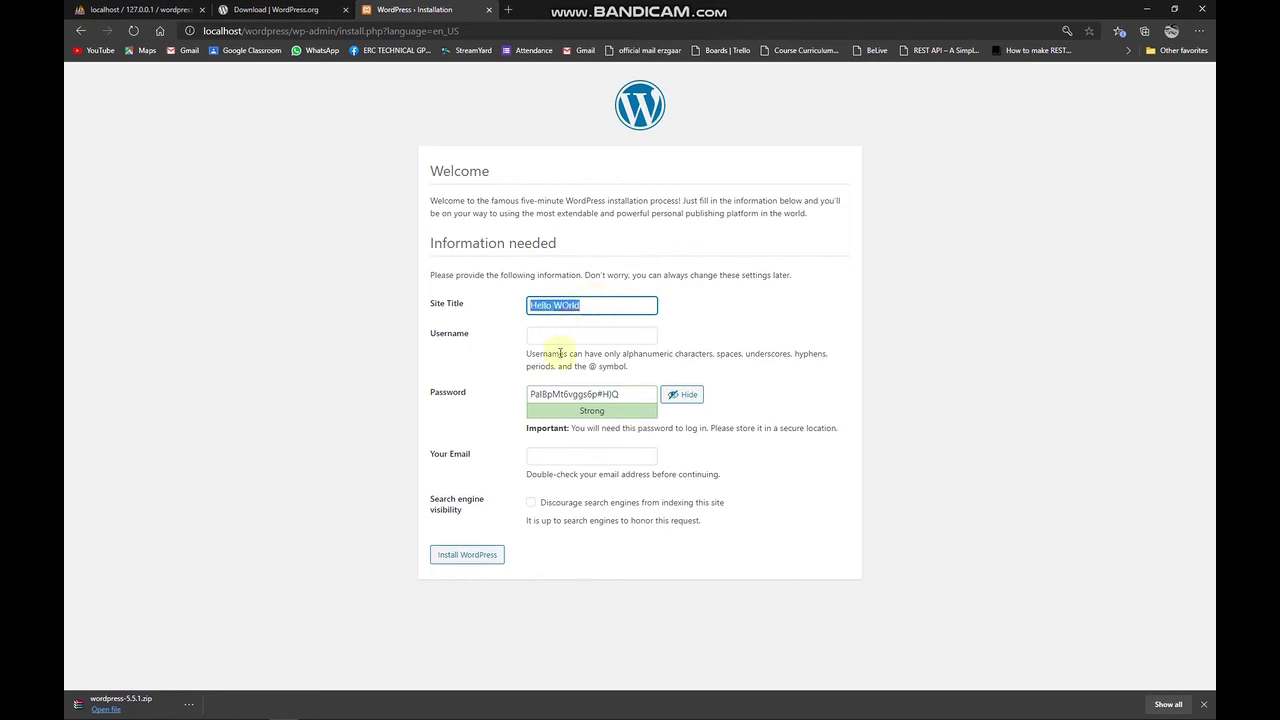
Enter the admin's e-mail address as Username and paste it into Your Email.
left_click_drag(591, 366, 580, 337)
left_click(587, 337)
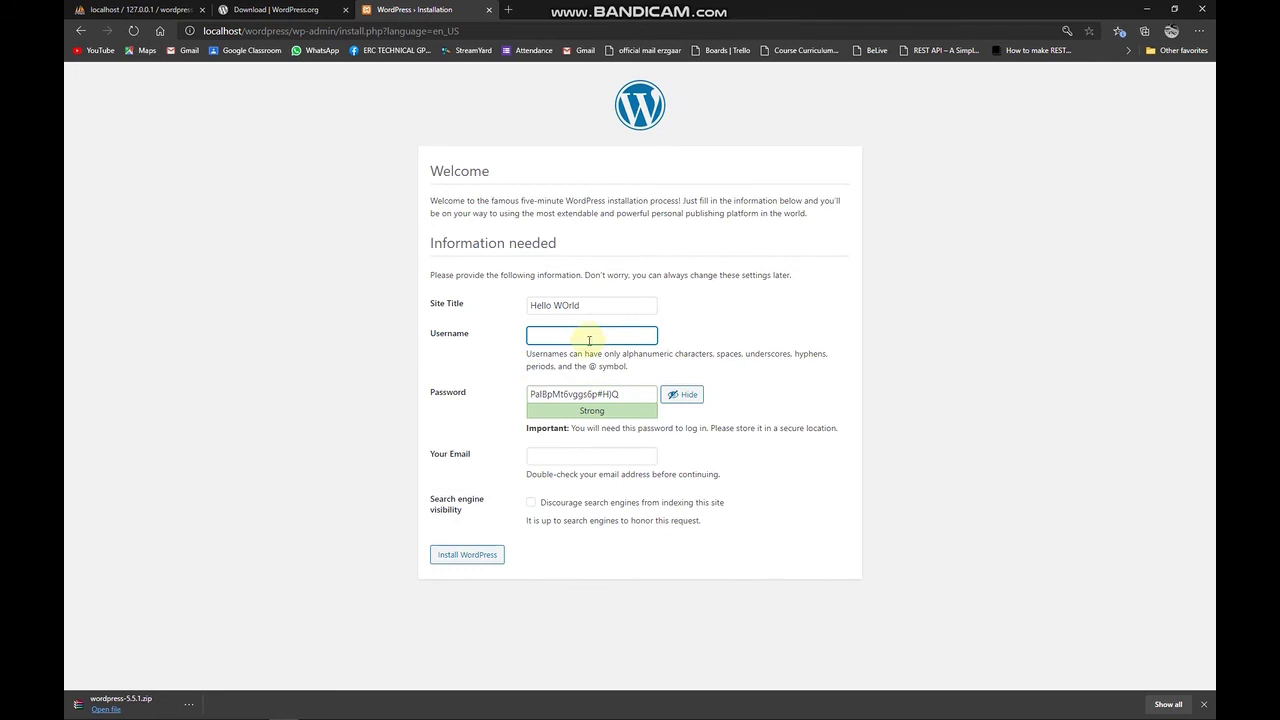
key("ctrl+a")
key("ctrl+c")
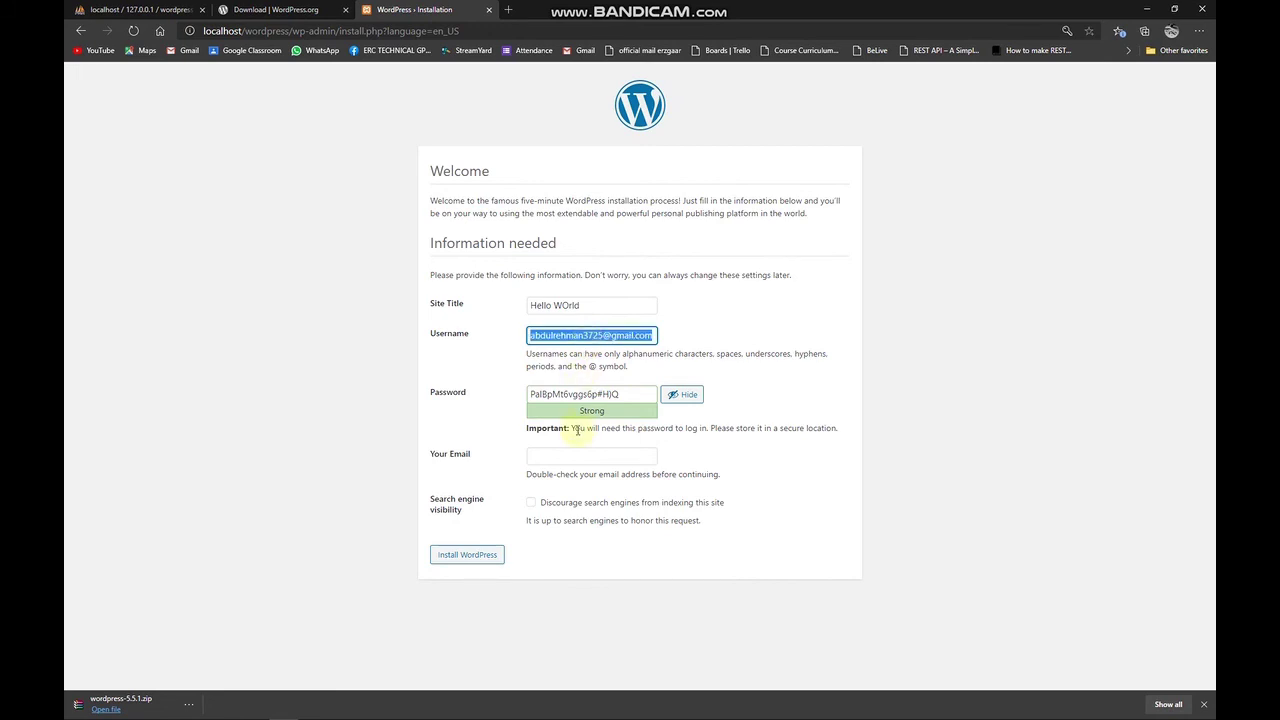
left_click(568, 456)
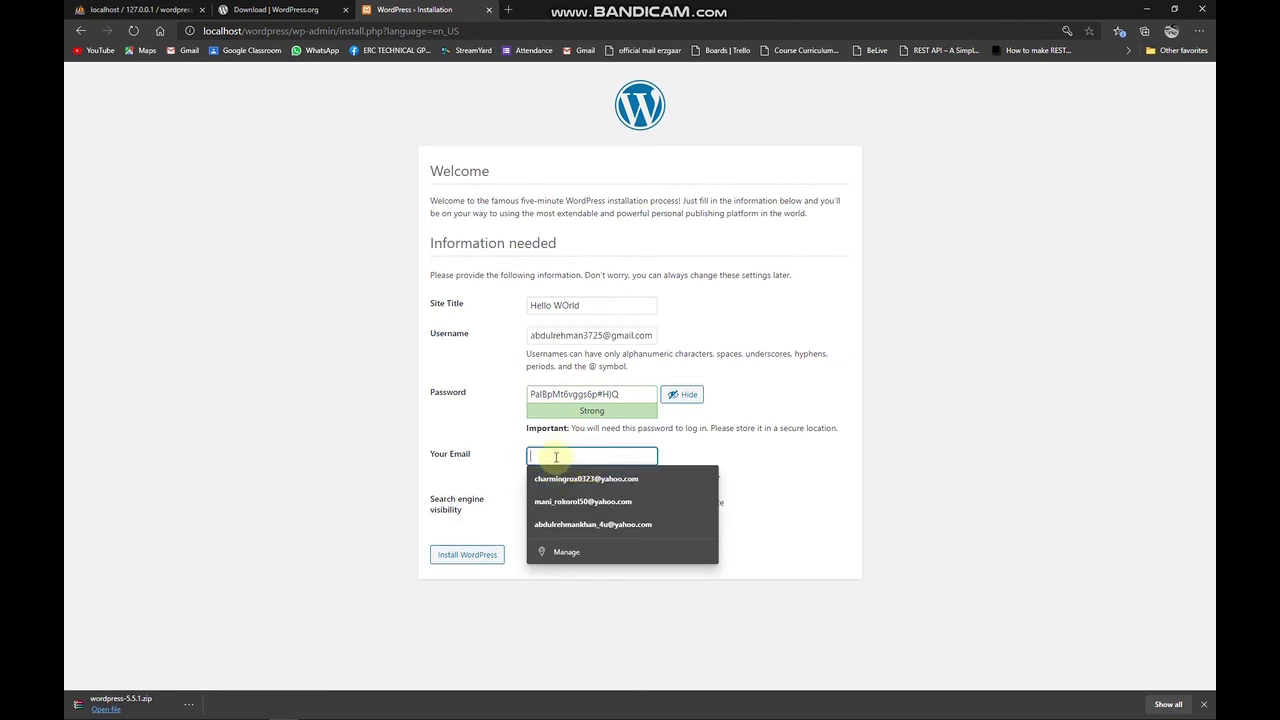
key("ctrl+v")
Replace the generated password with a weak one, confirm it, and install WordPress.
left_click(603, 396)
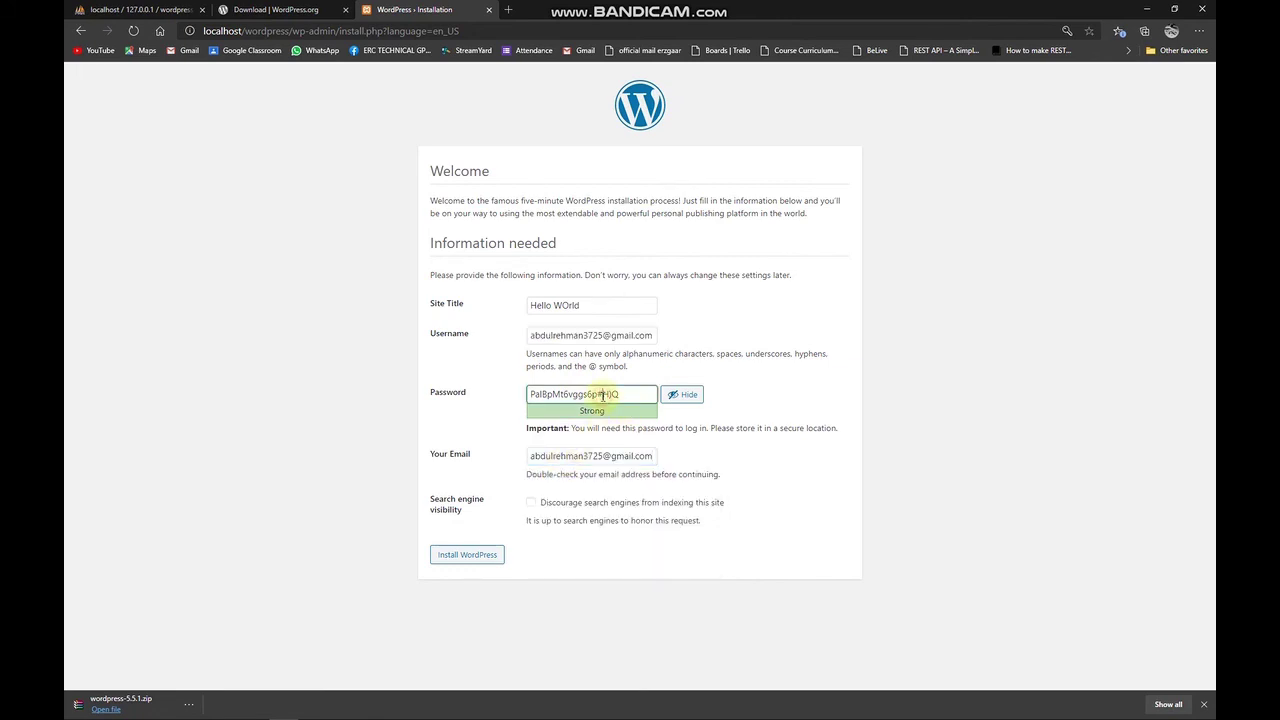
left_click_drag(627, 395, 505, 398)
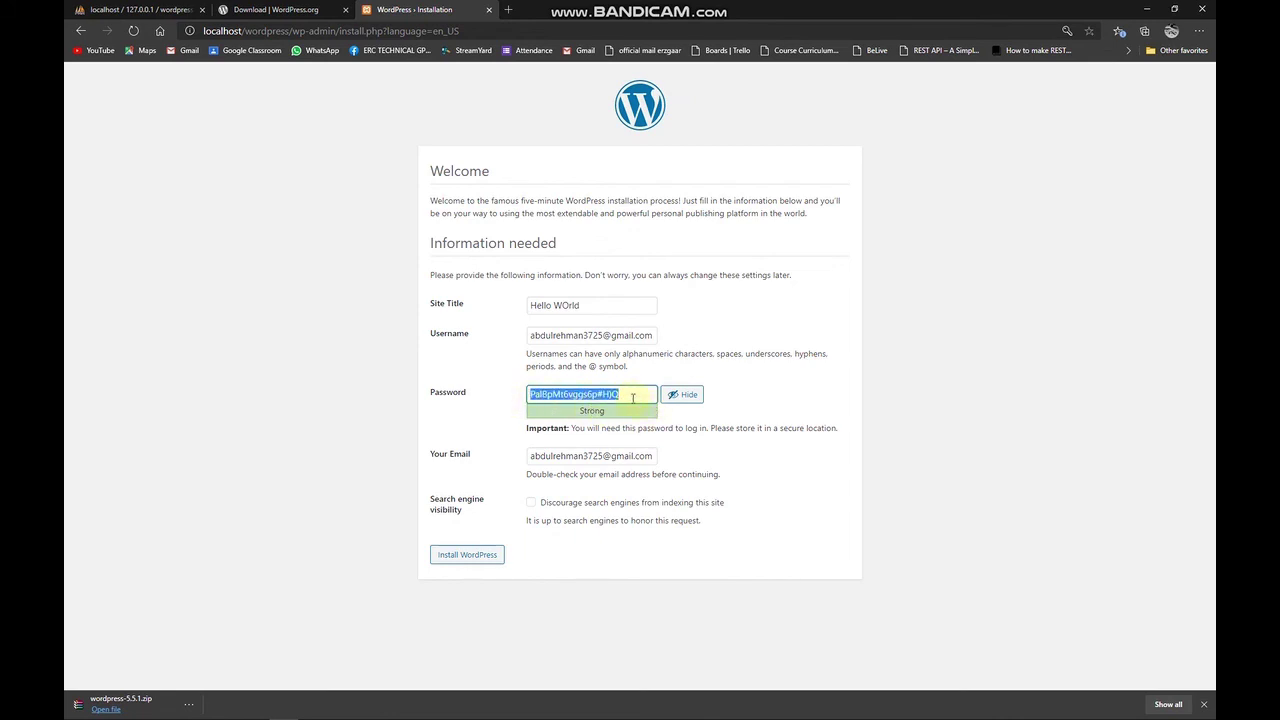
type("wordpress32")
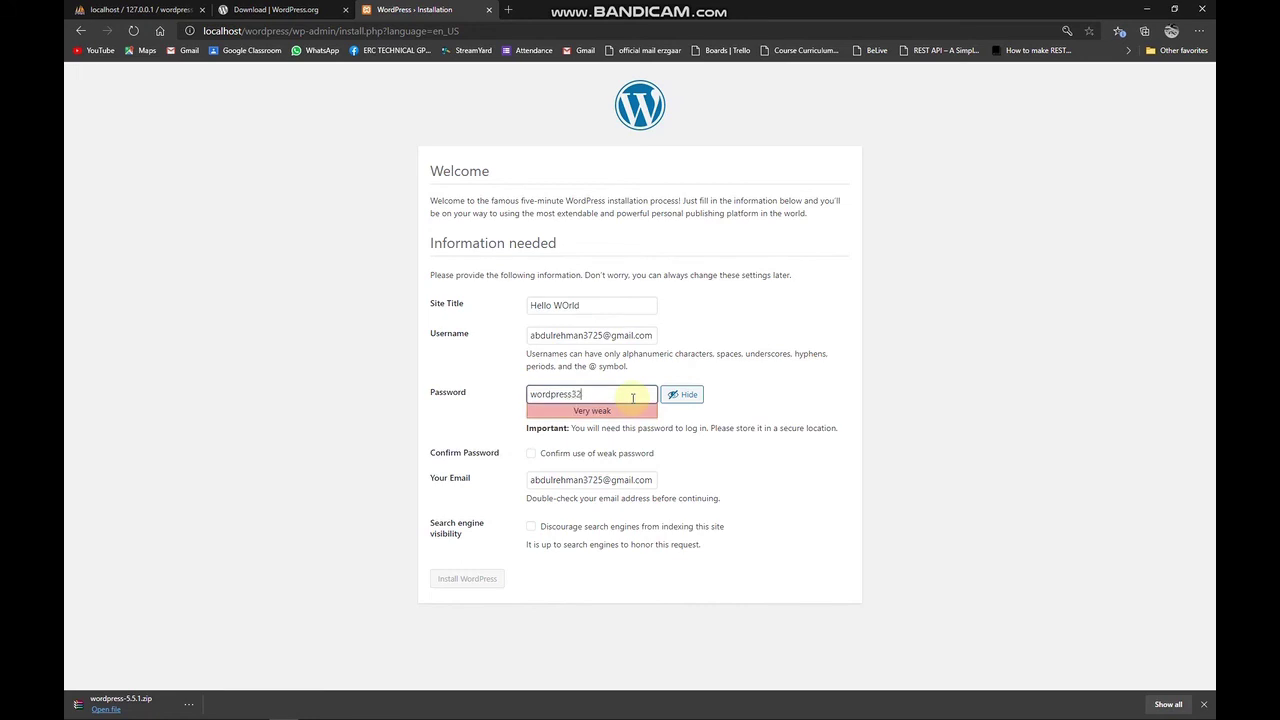
type("1_")
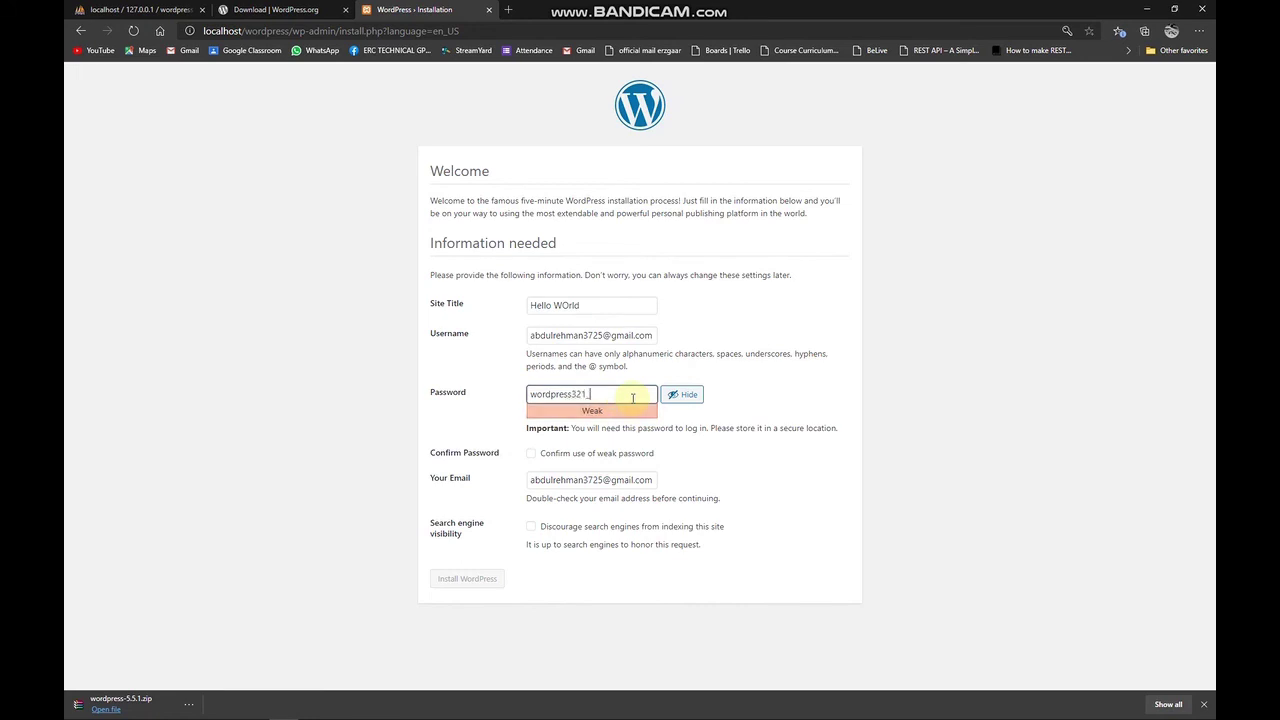
key("ctrl+a")
type("W")
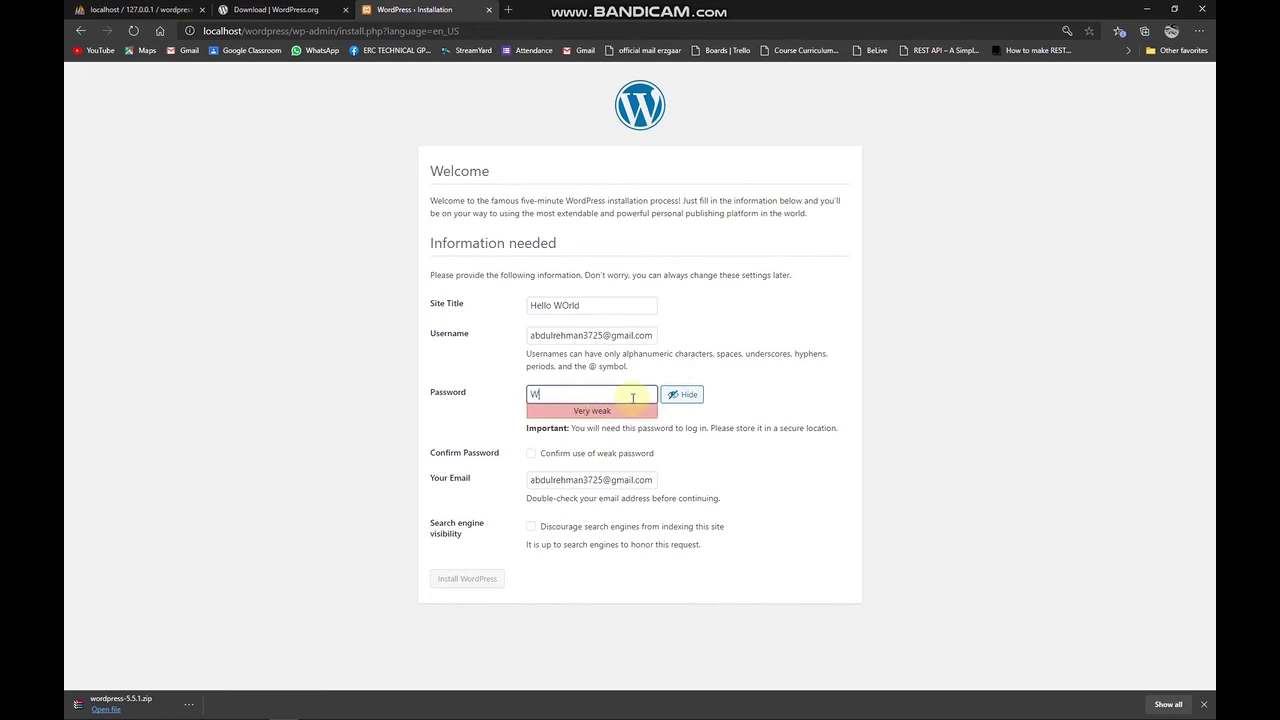
type("ordpress_321")
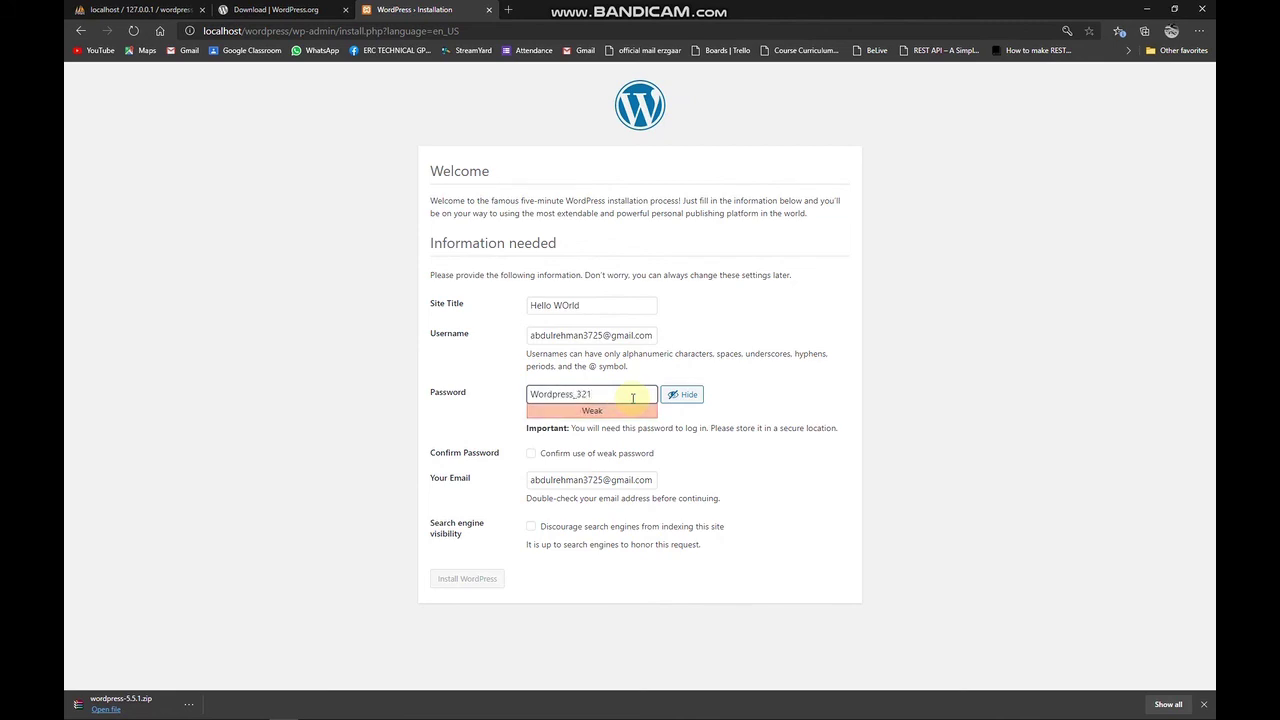
key("ctrl+a")
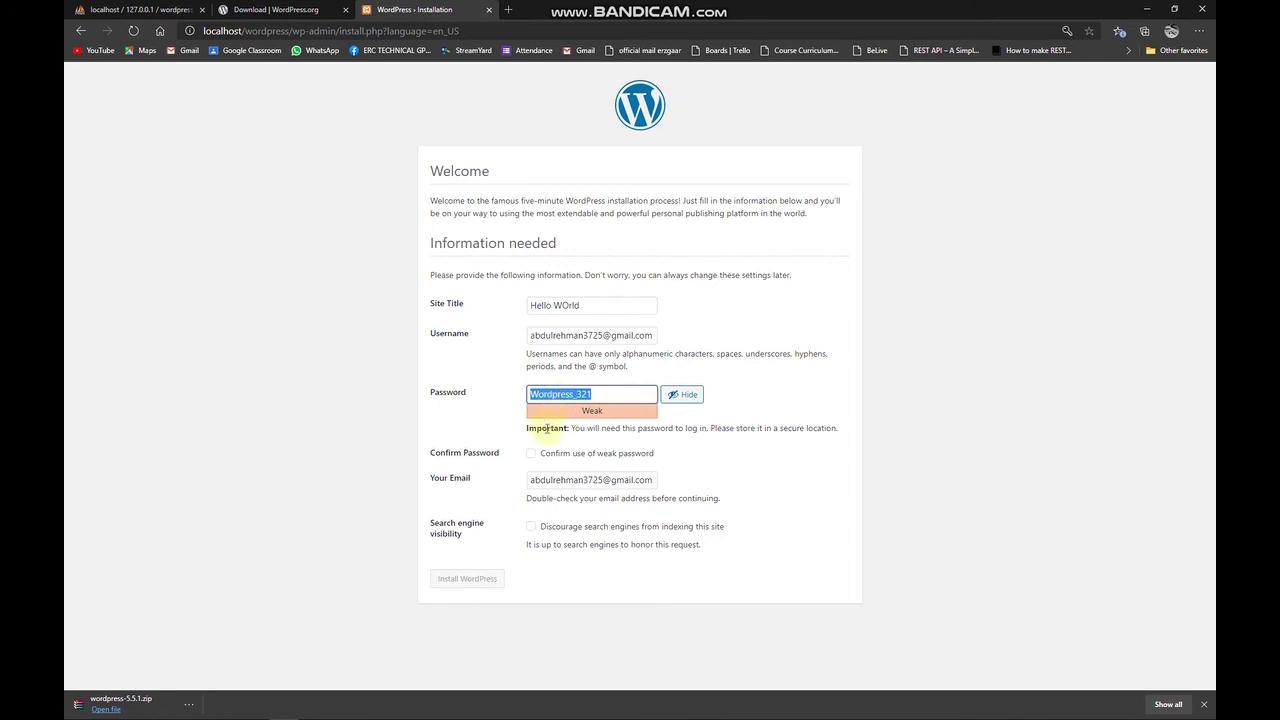
left_click(552, 452)
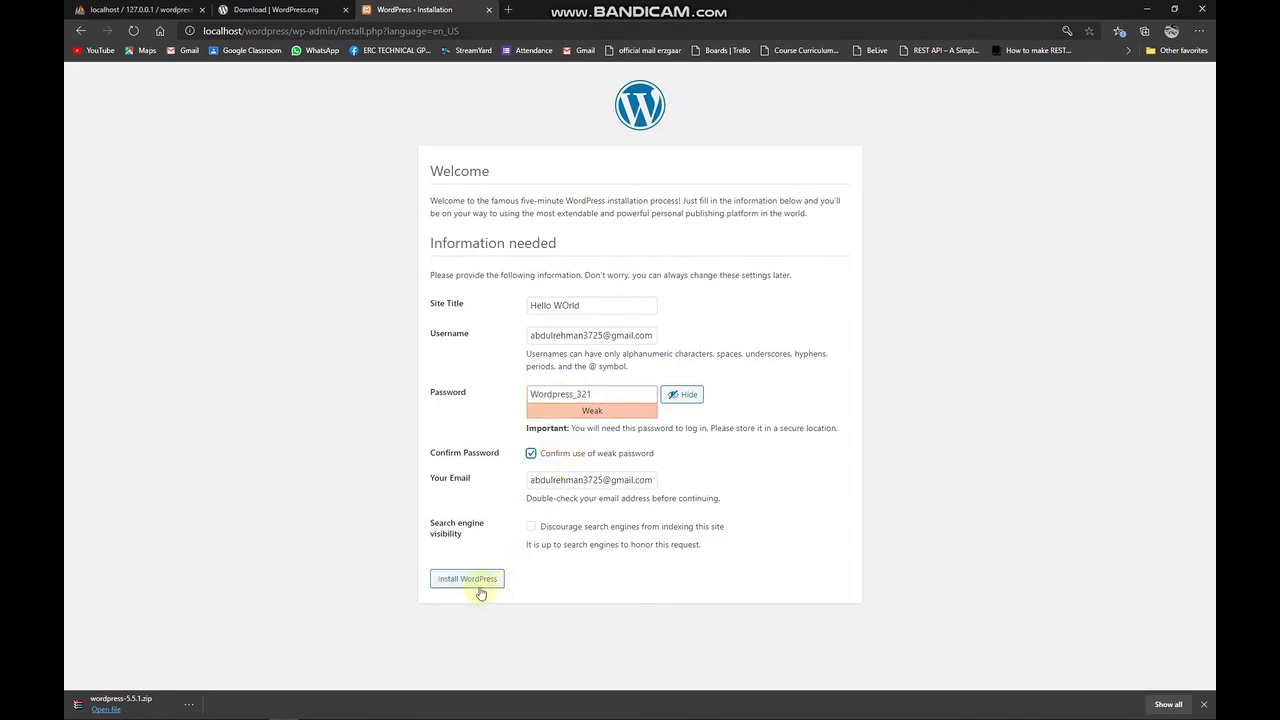
left_click(477, 580)
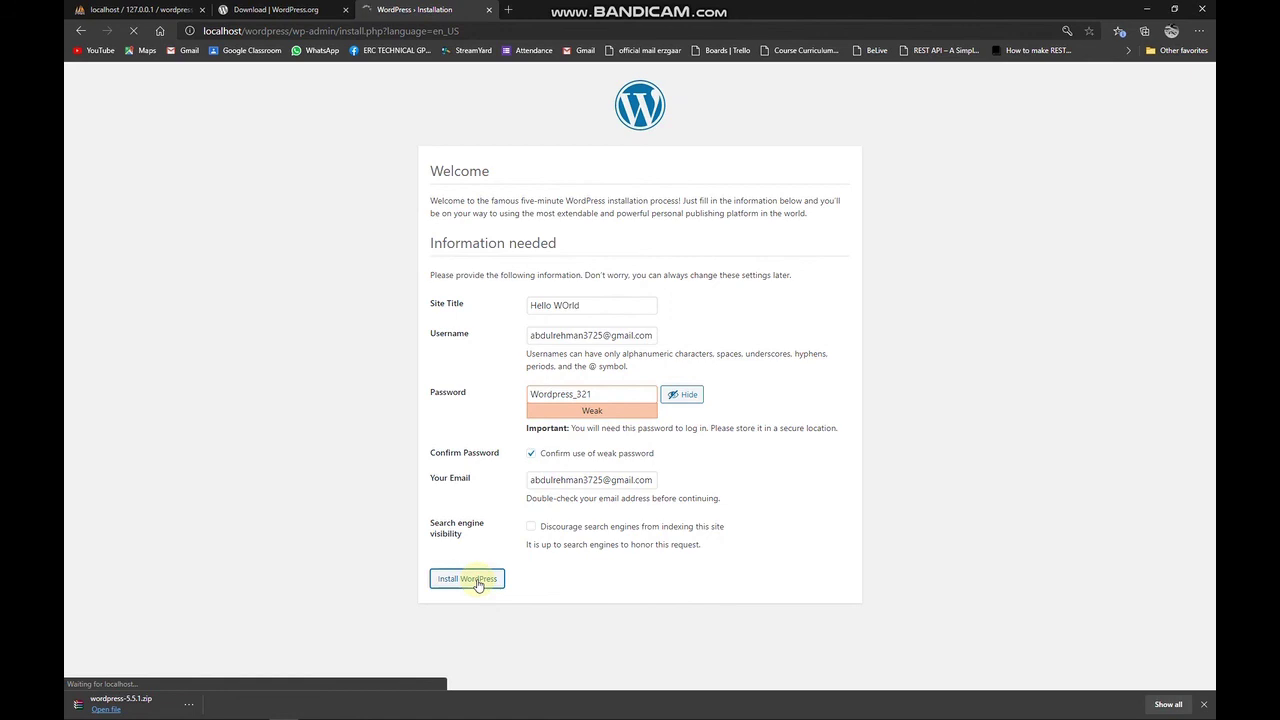
double_click(556, 393)
right_click(557, 393)
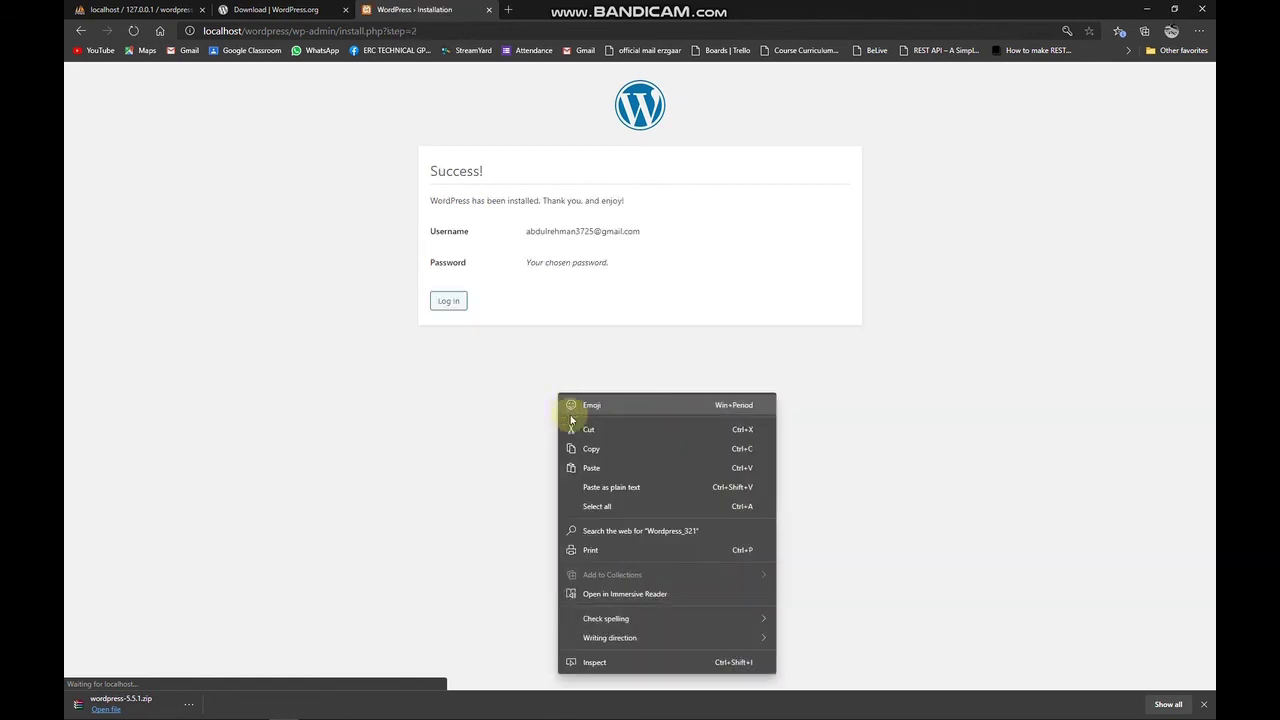
Copy the admin password from the Success! page, then go to the Log In page.
left_click(586, 449)
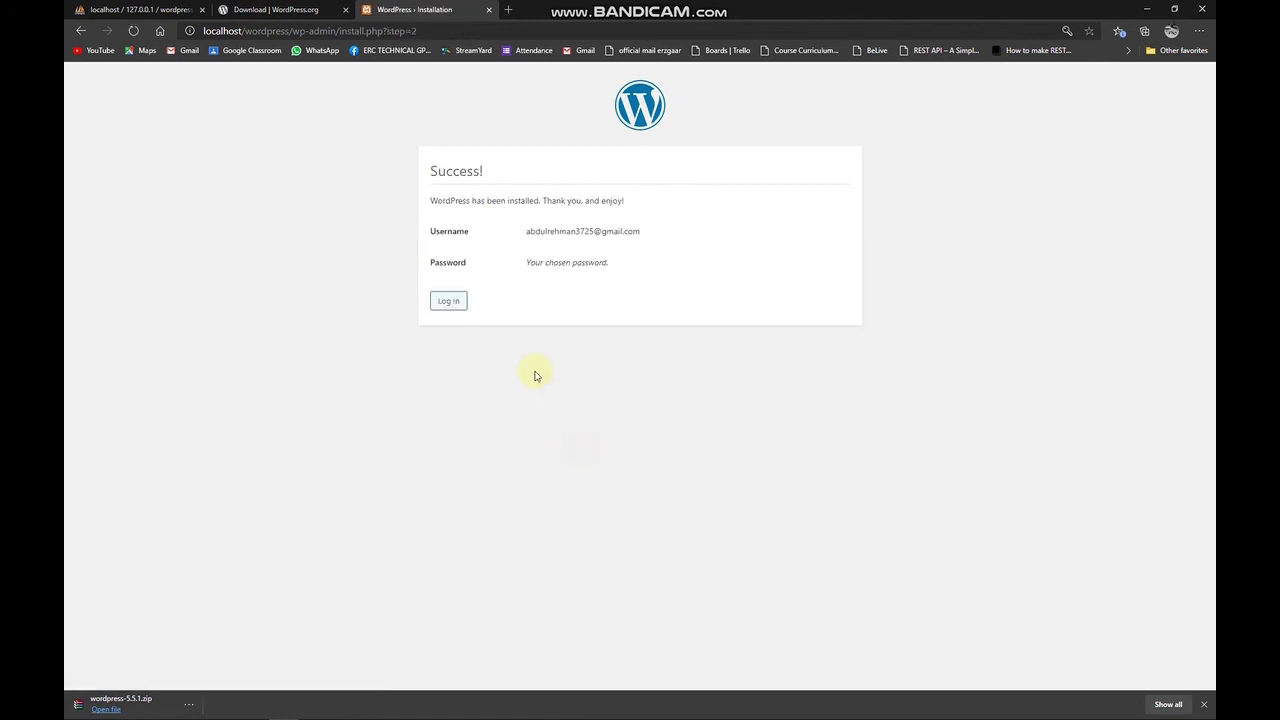
left_click_drag(433, 176, 628, 206)
left_click(427, 197)
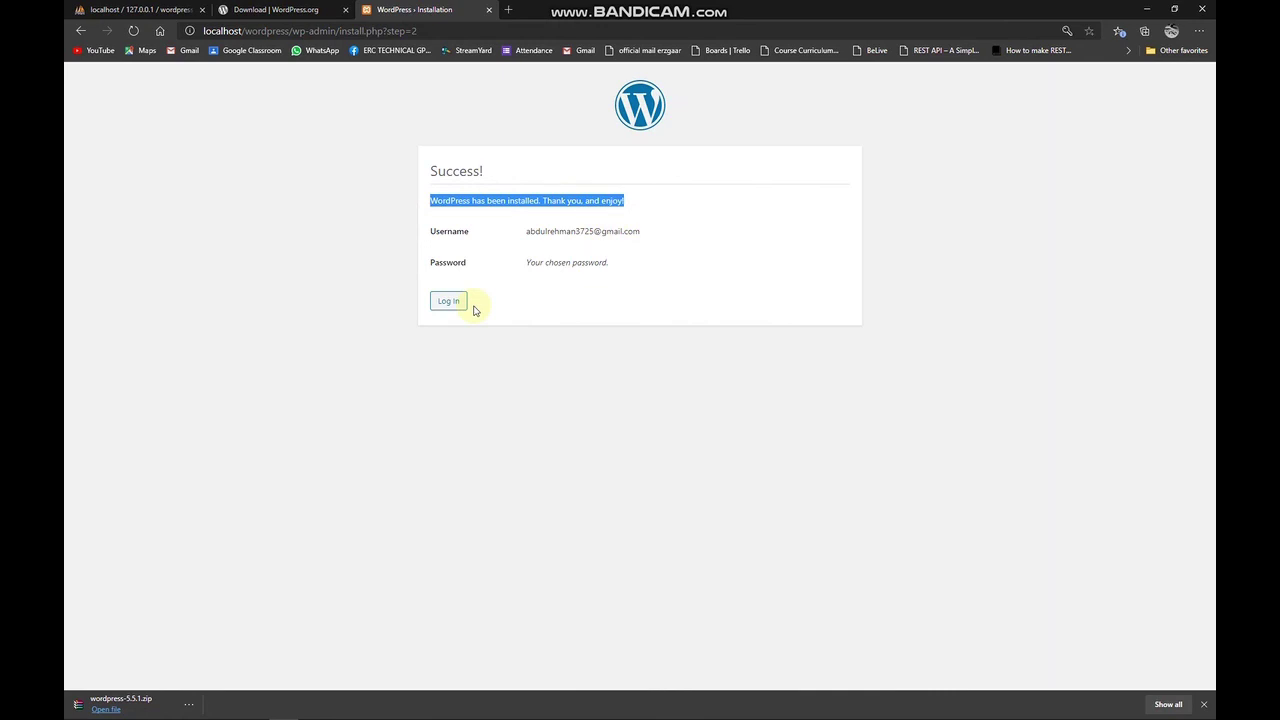
left_click(459, 304)
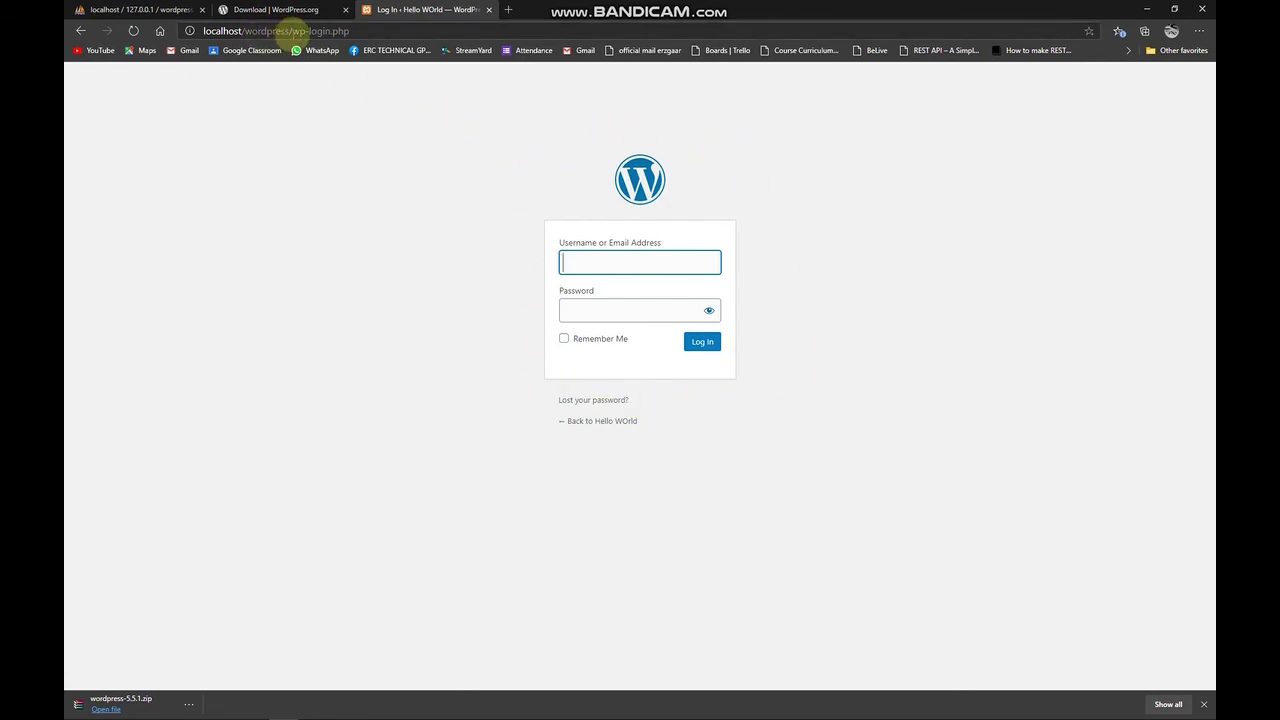
Trim 'wp-login.php' from the address so localhost/wordpress shows the Hello world! post.
left_click_drag(292, 31, 360, 30)
key("BackSpace")
key("BackSpace")
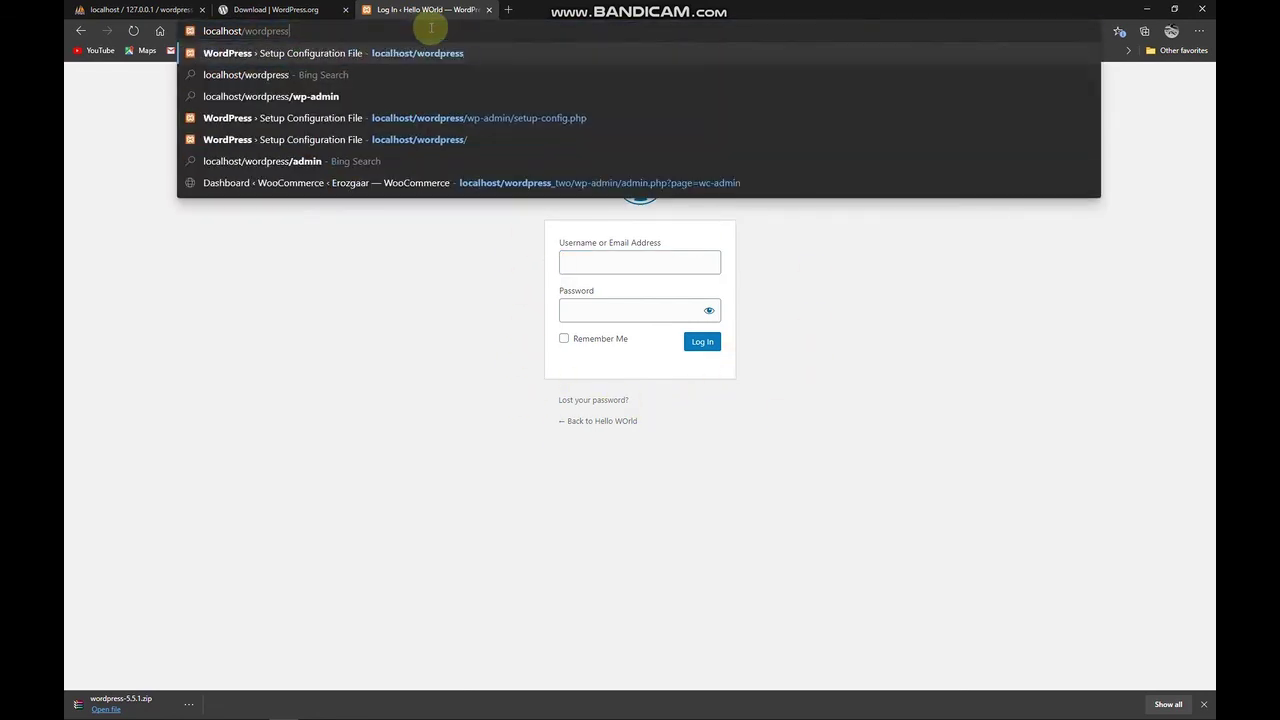
key("Return")
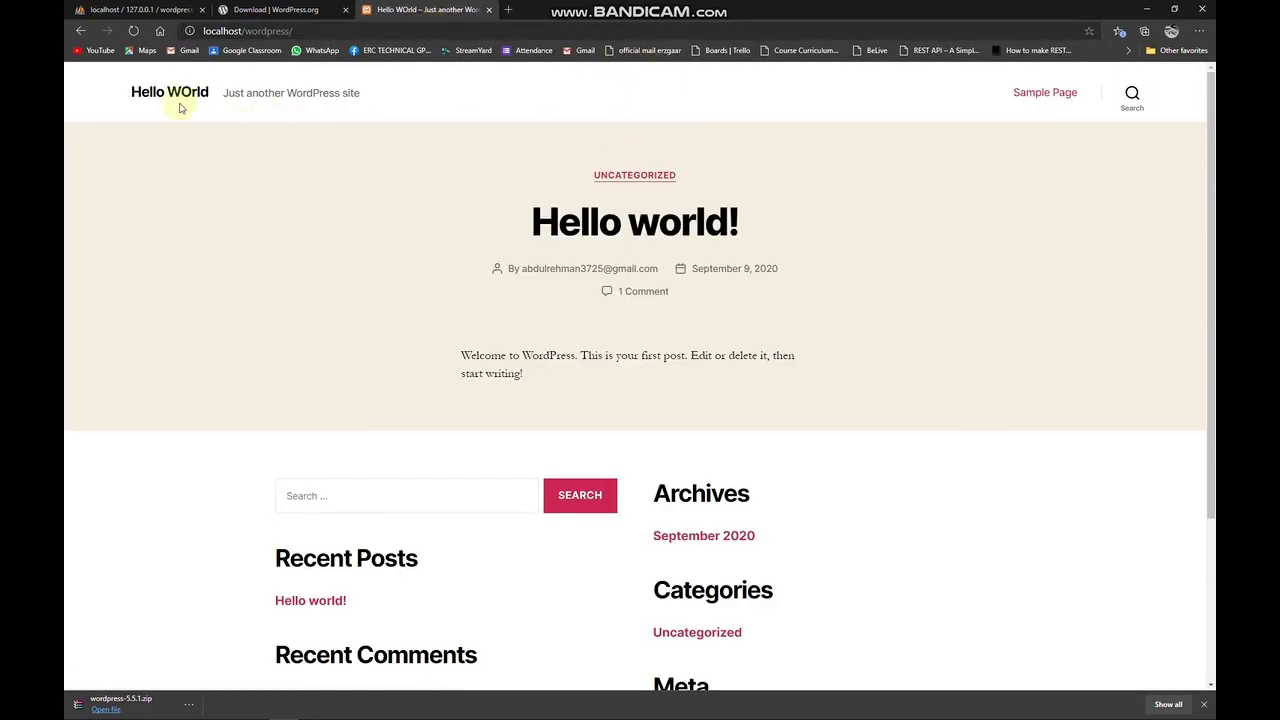
triple_click(106, 109)
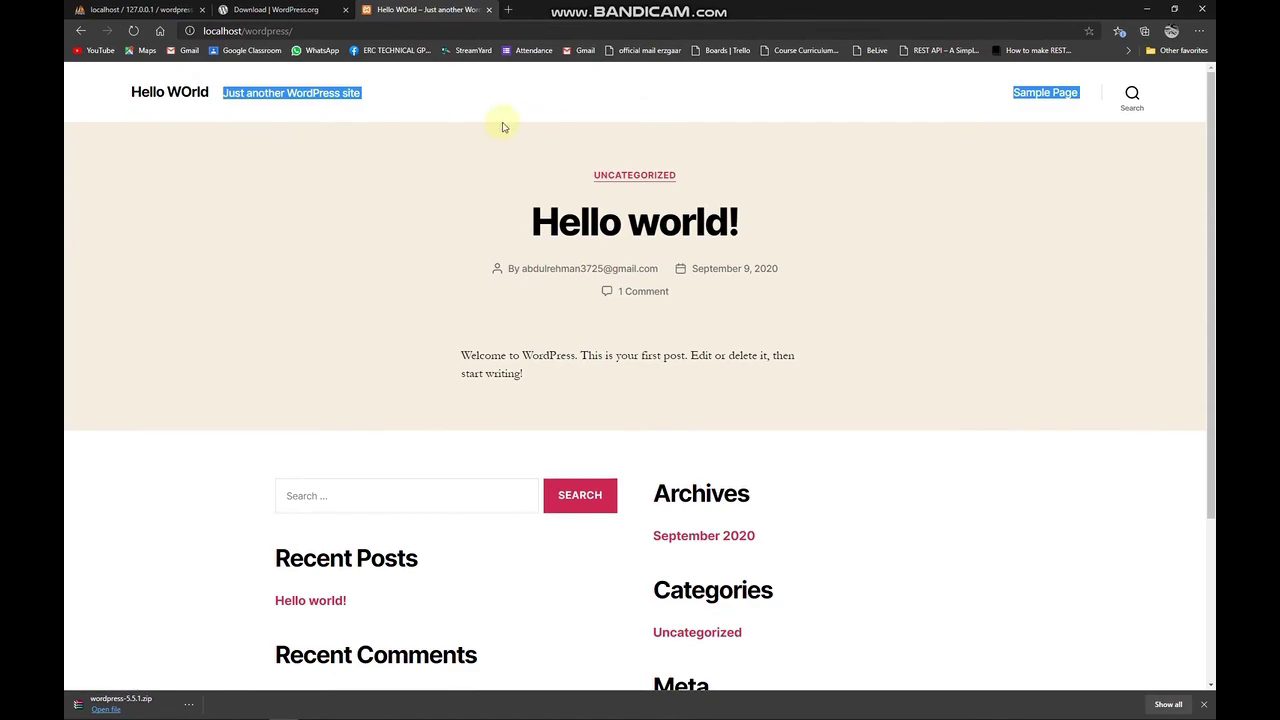
scroll(543, 163, "down", 3)
scroll(538, 213, "up", 3)
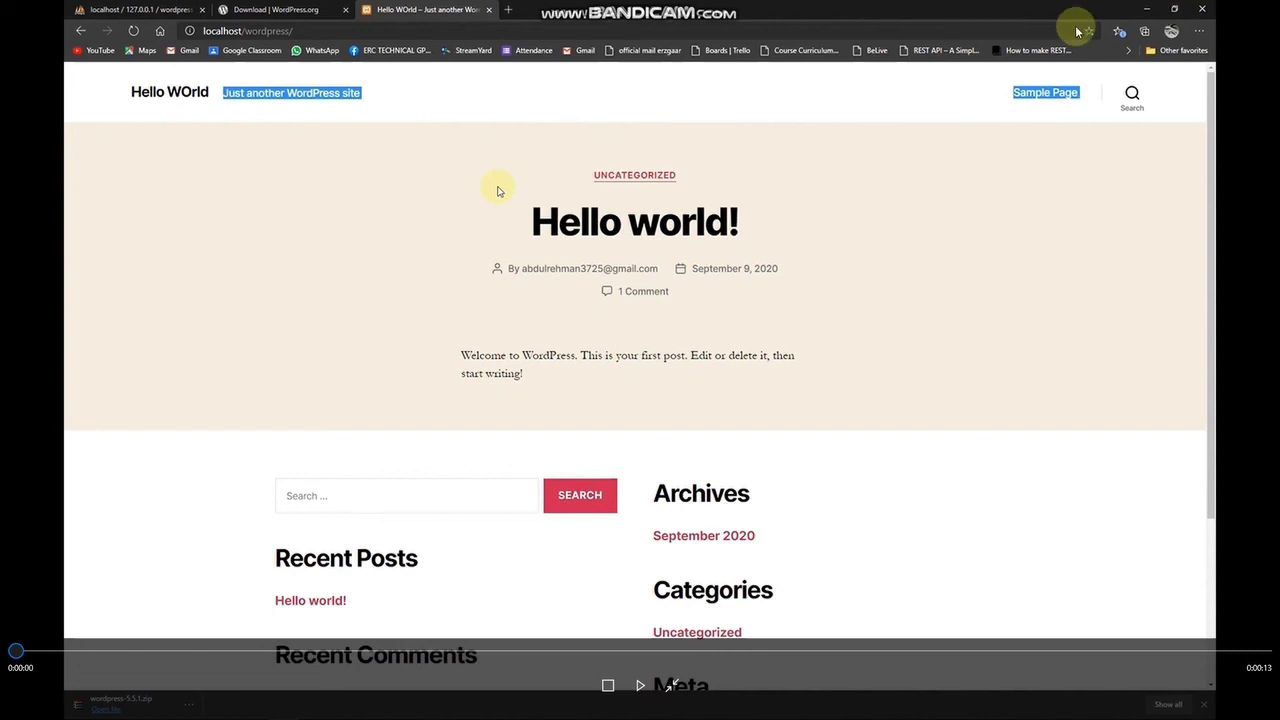
Close the video player and navigate from wamp\www over to D:\xampp\htdocs.
key("alt+F4")
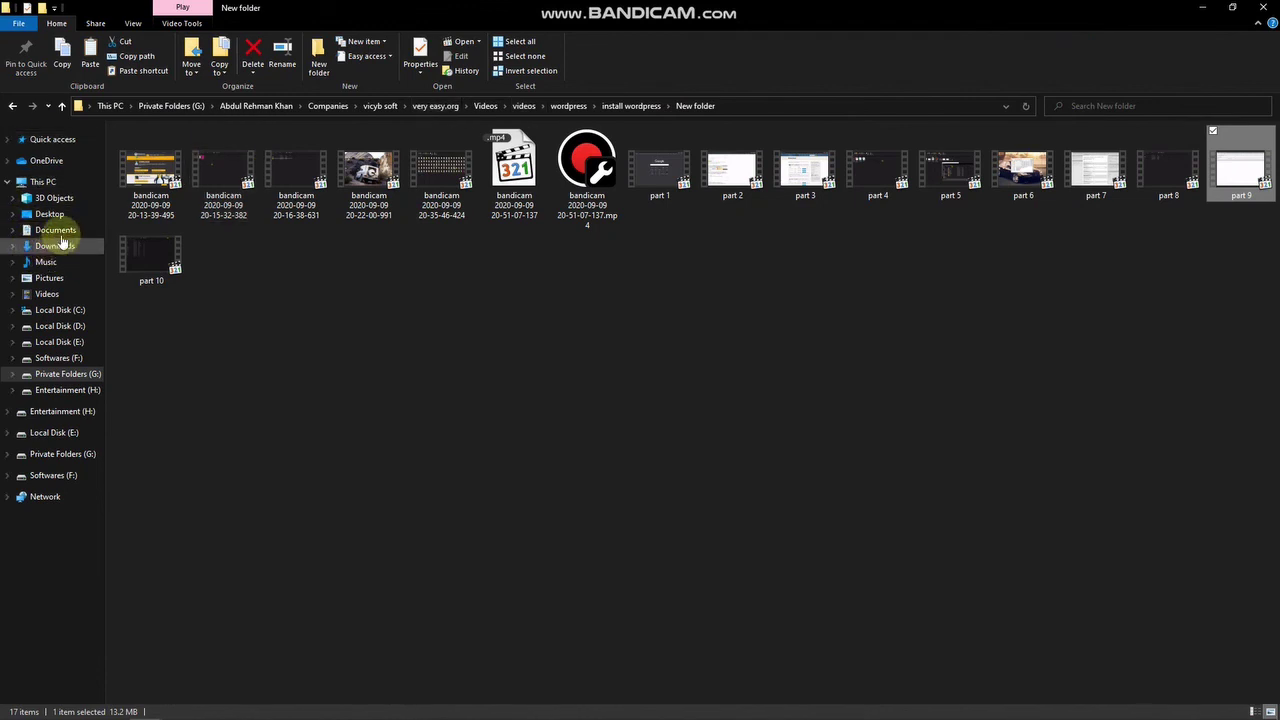
left_click(60, 312)
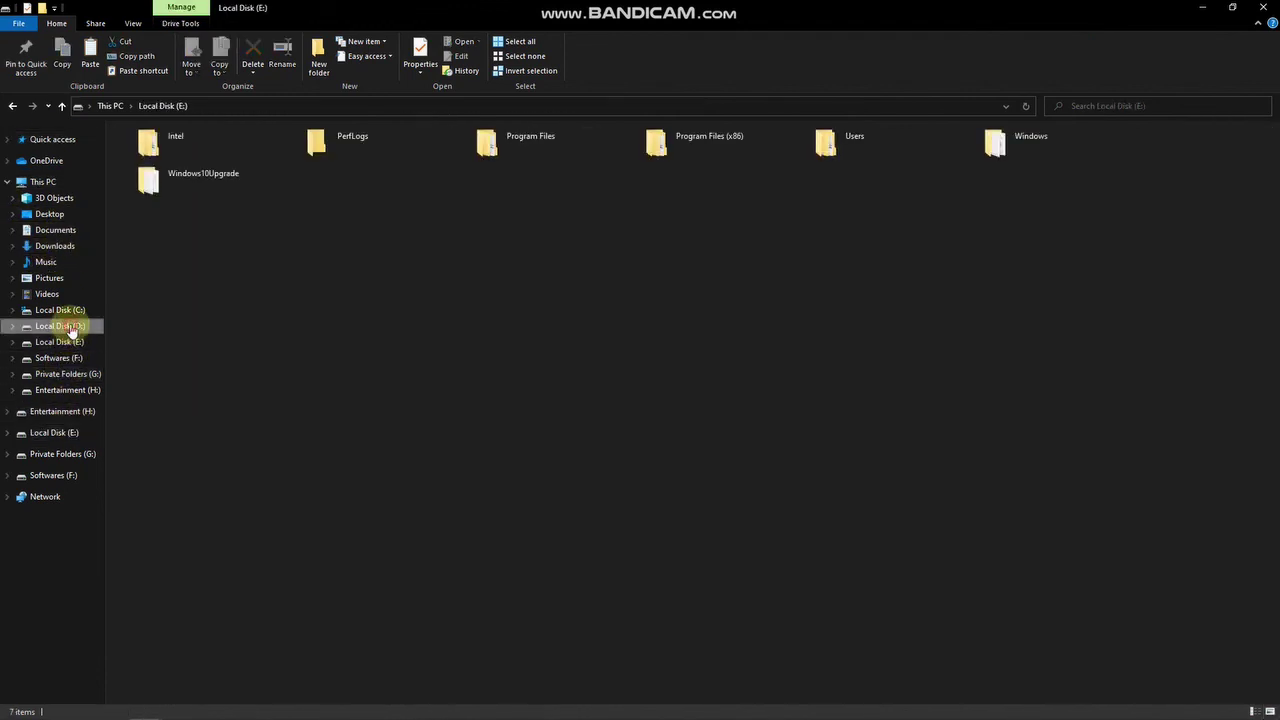
left_click(60, 327)
double_click(196, 191)
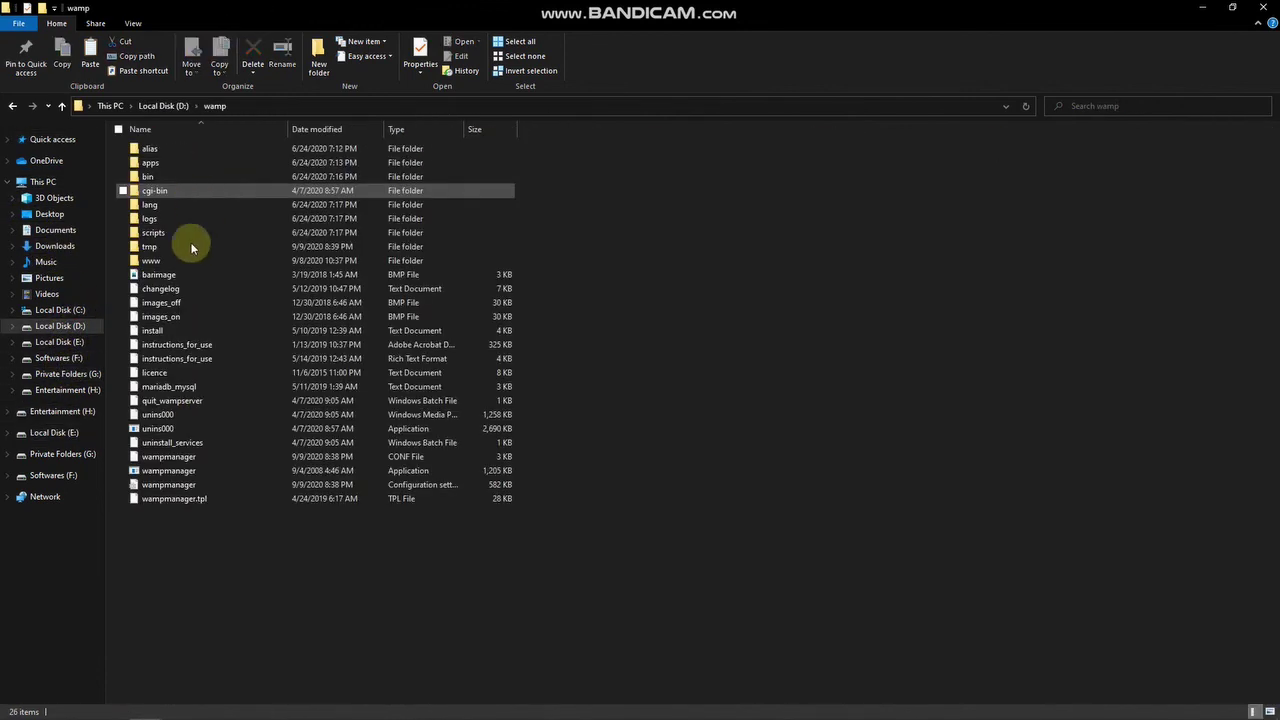
double_click(182, 264)
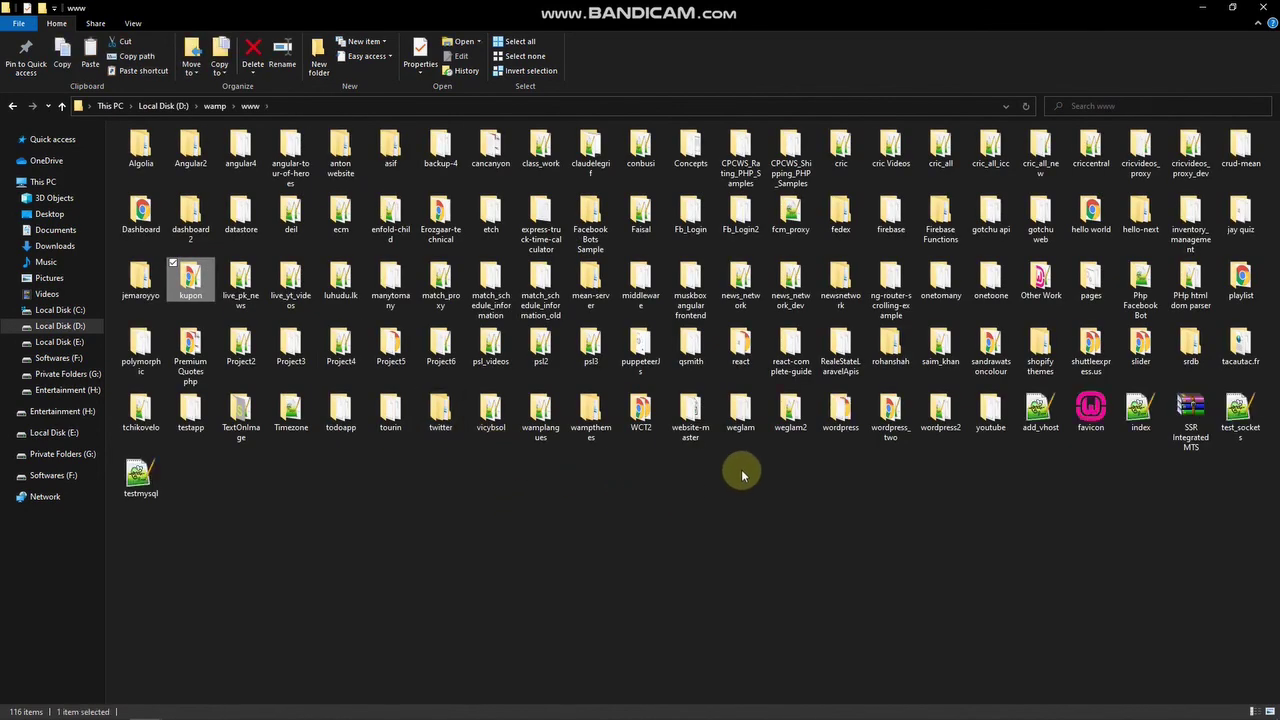
left_click(62, 106)
left_click(62, 106)
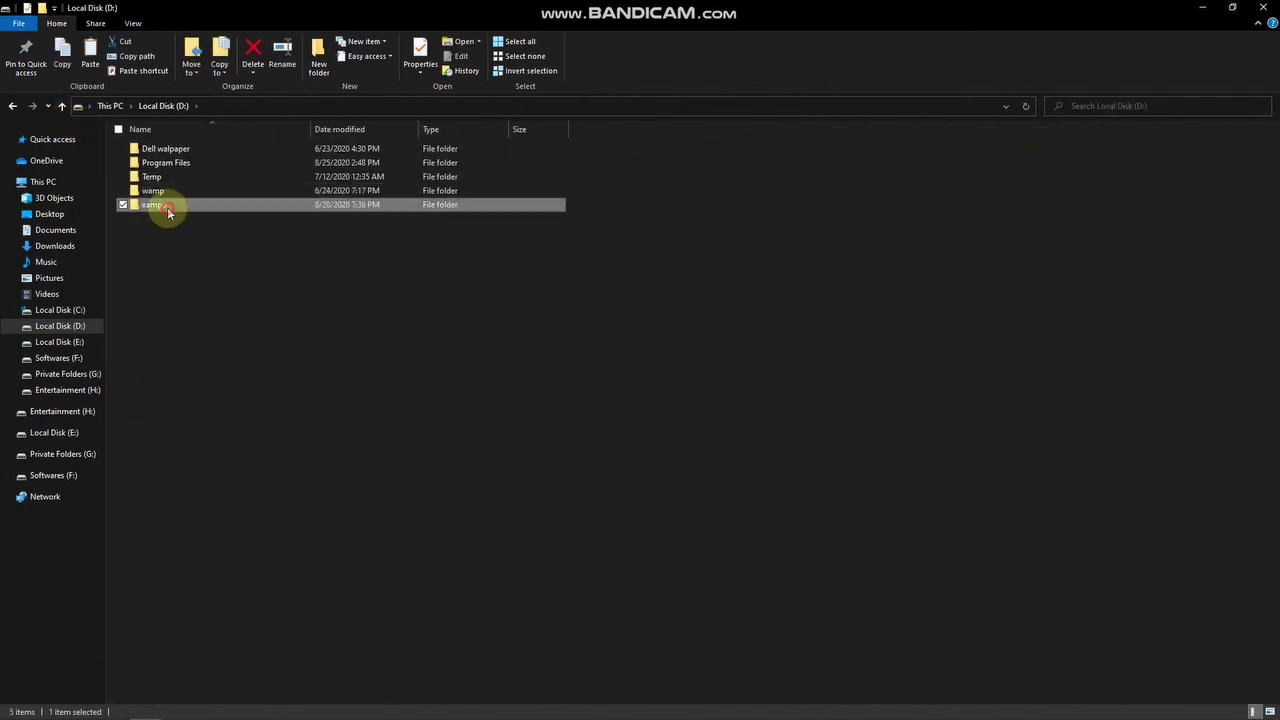
double_click(165, 210)
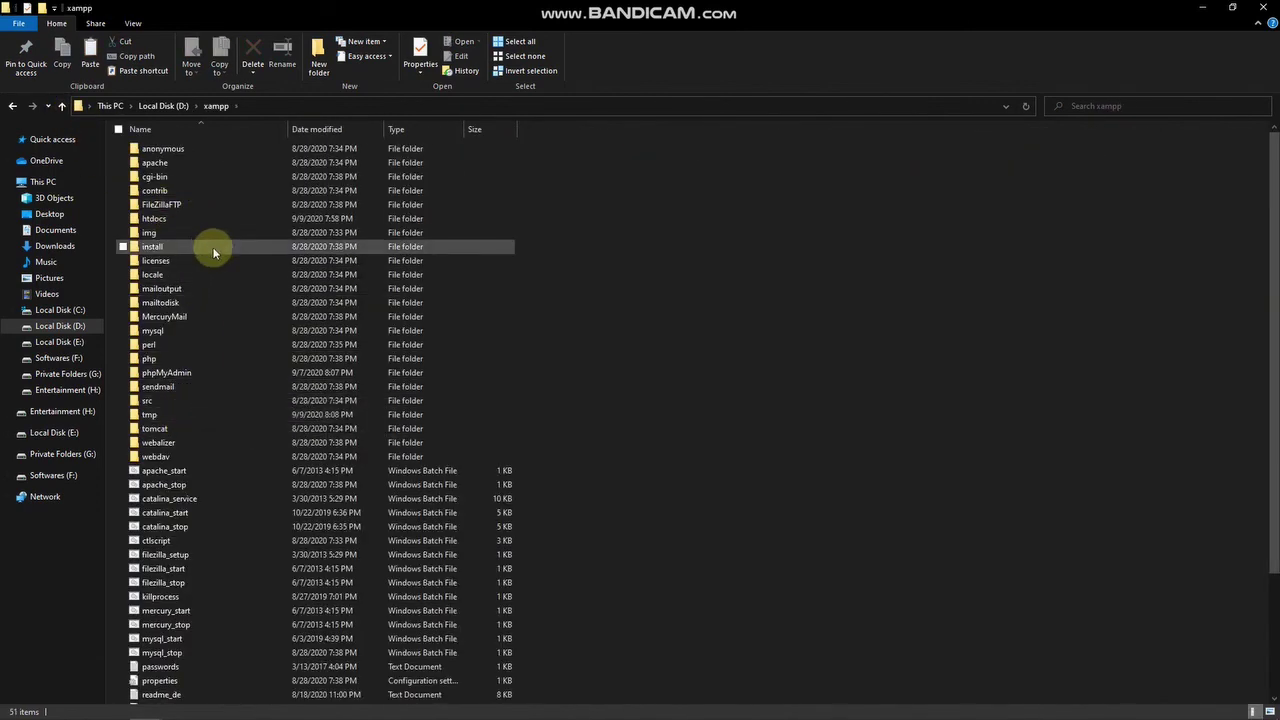
double_click(205, 218)
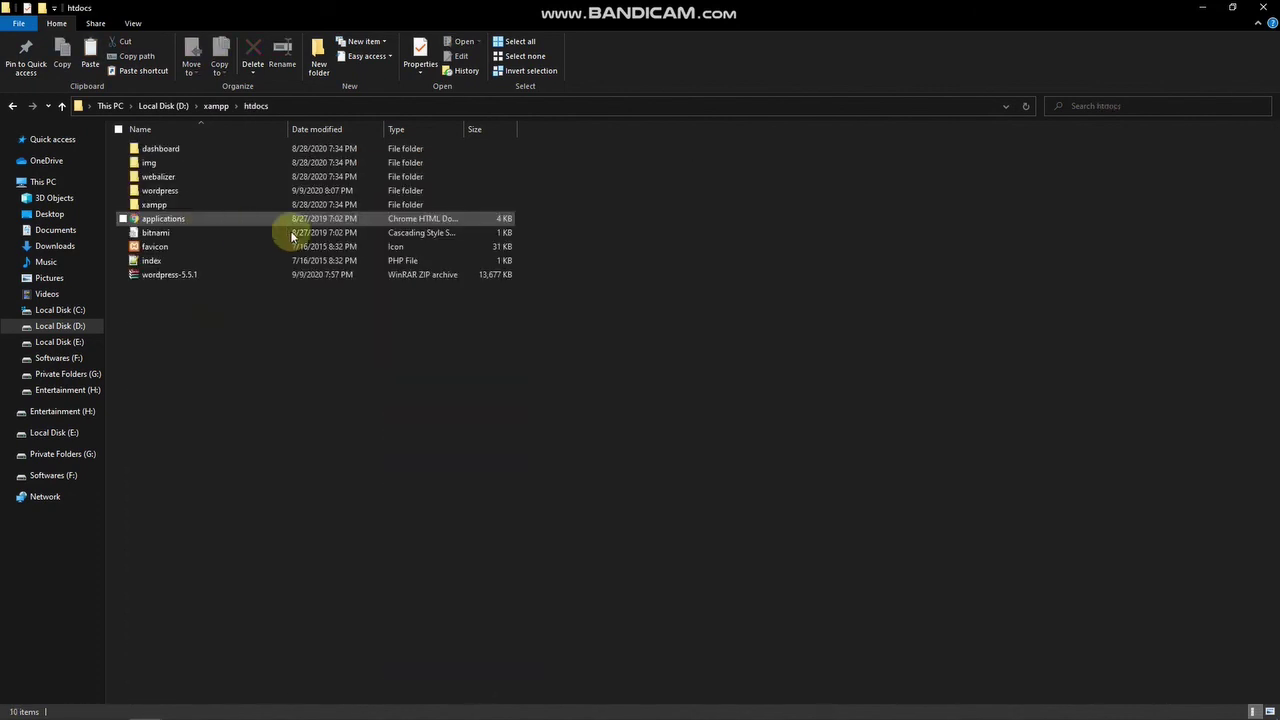